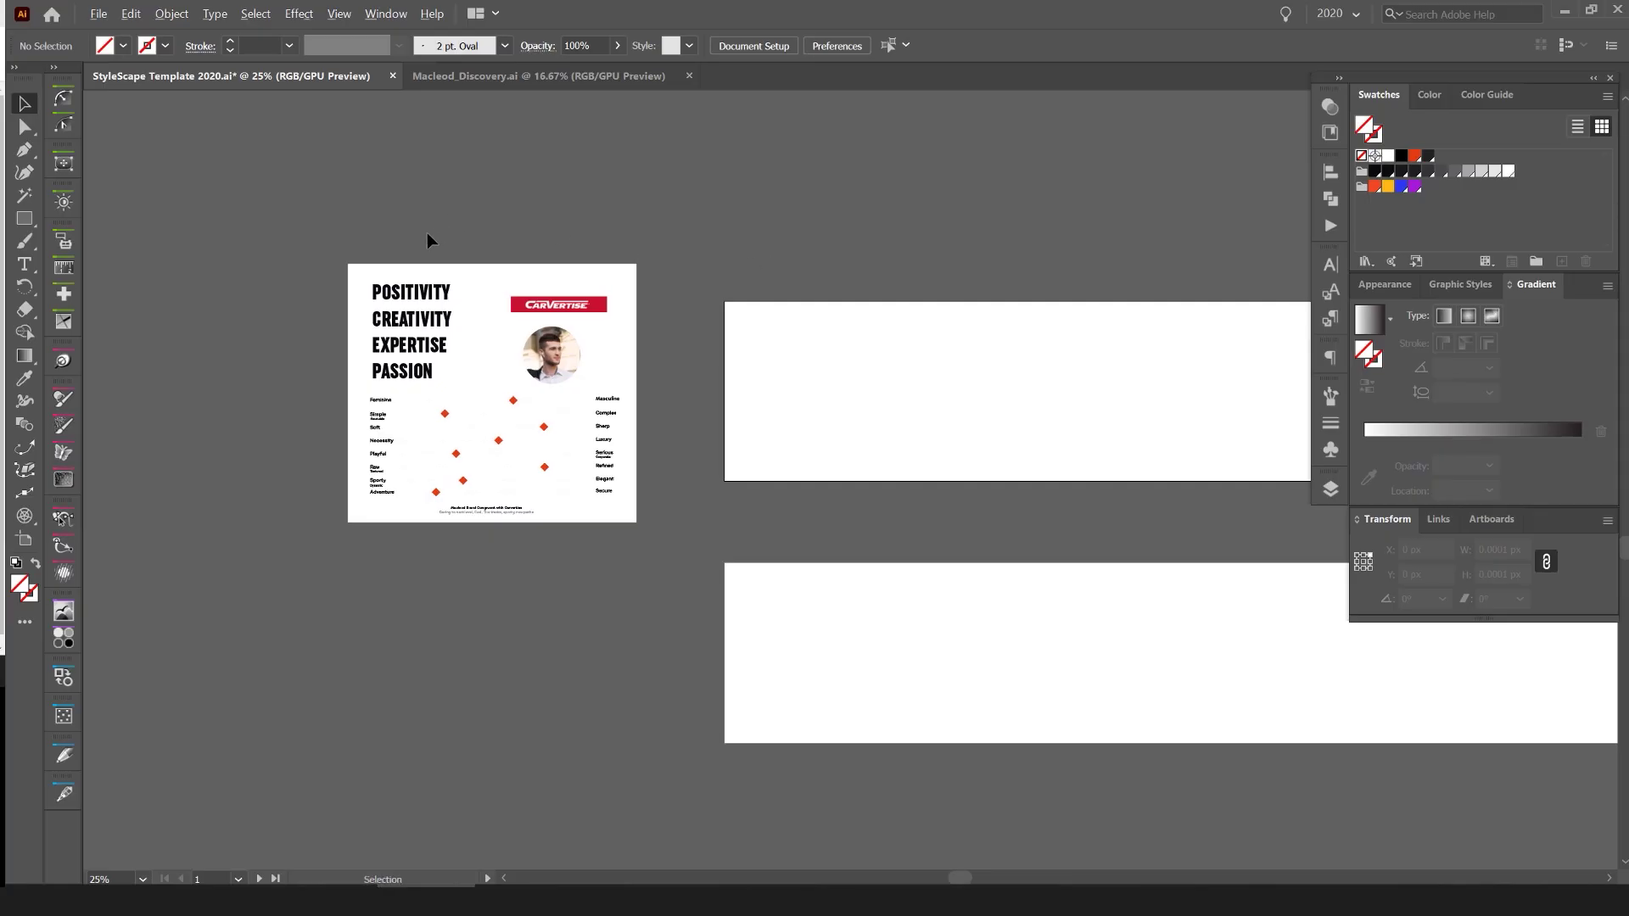
- Examine the brand words, logo, customer photo and attribute sliders on the discovery artboard
{"action": "scroll", "coordinate": [429, 244], "scroll_direction": "up", "scroll_amount": 3}
{"action": "left_click_drag", "start_coordinate": [393, 444], "coordinate": [571, 364]}
{"action": "scroll", "coordinate": [571, 364], "scroll_direction": "up", "scroll_amount": 2}
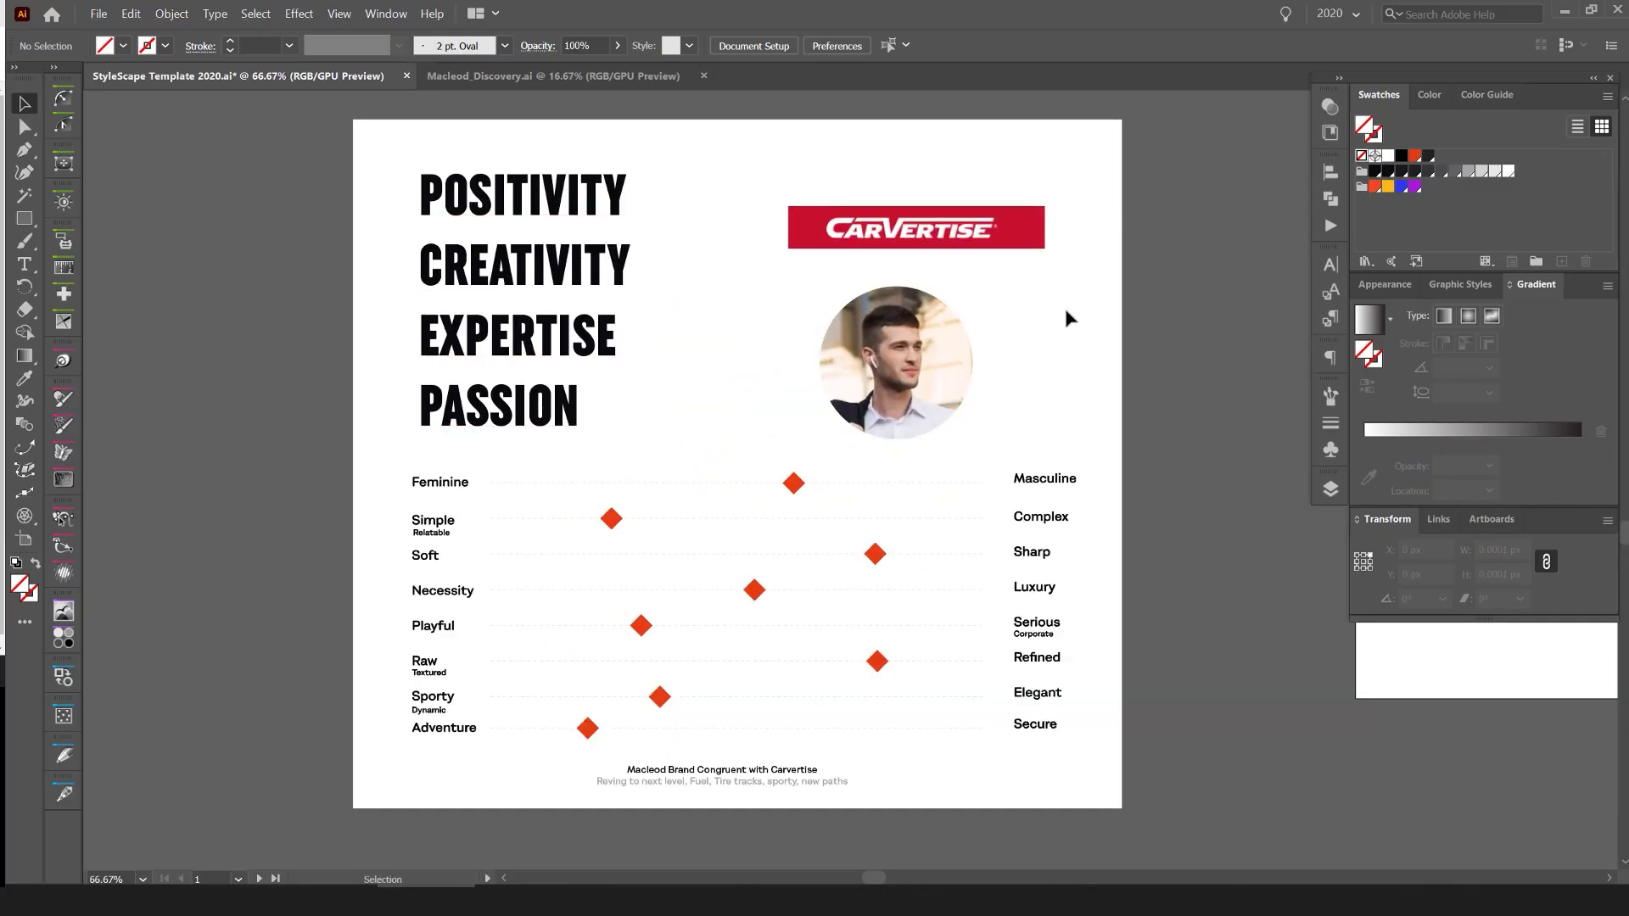
{"action": "scroll", "coordinate": [1071, 325], "scroll_direction": "up", "scroll_amount": 1}
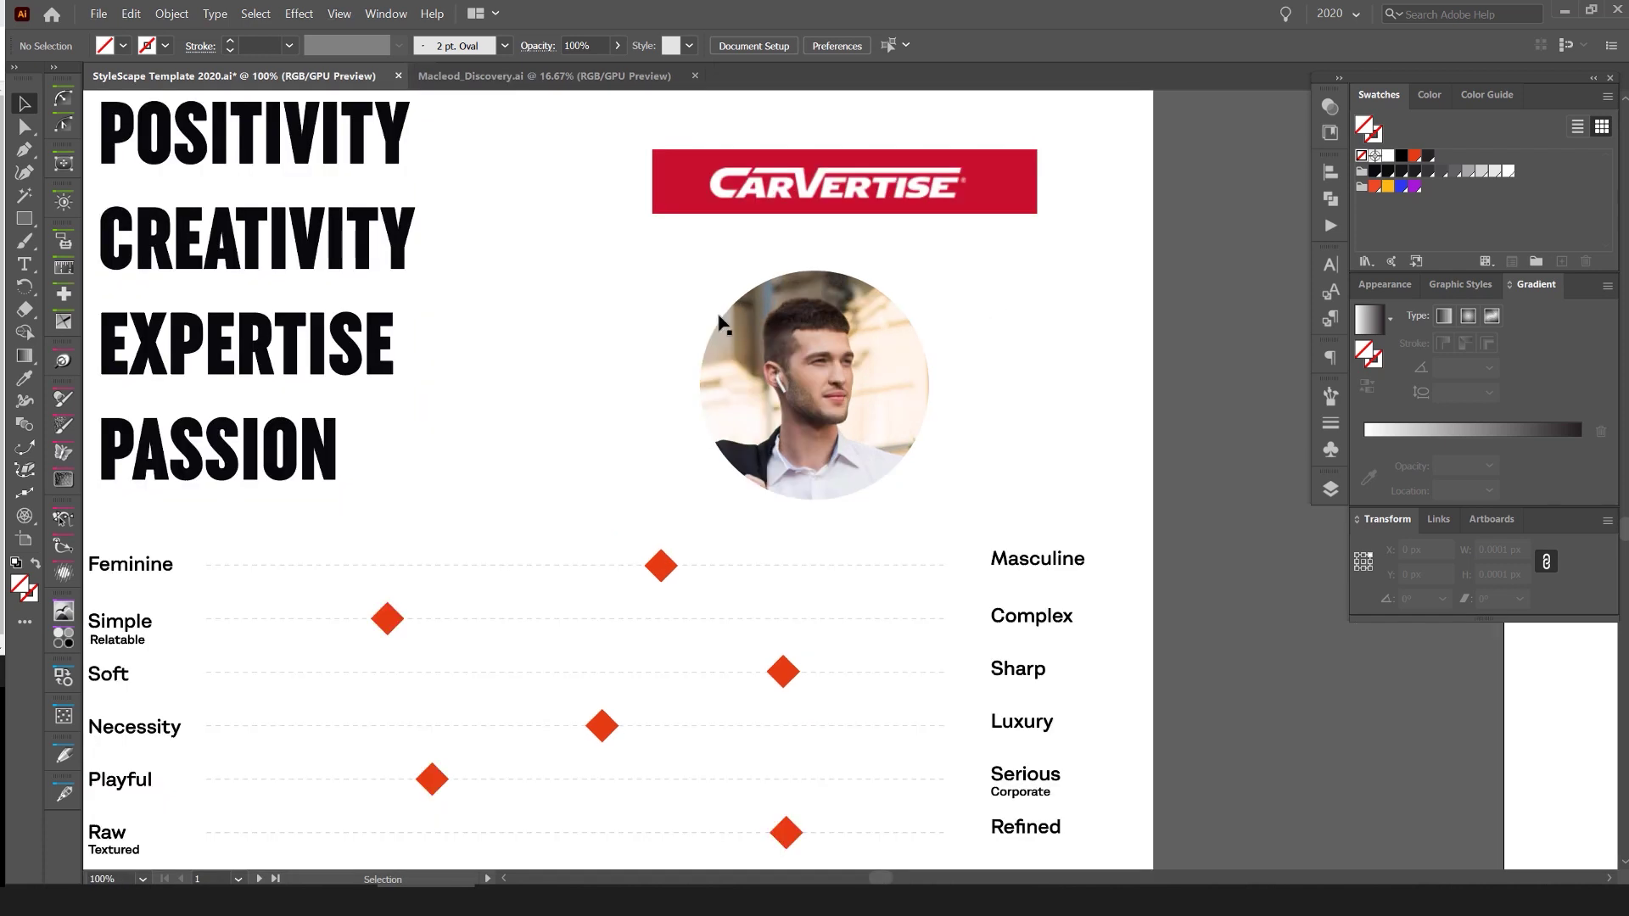
{"action": "left_click", "coordinate": [865, 364]}
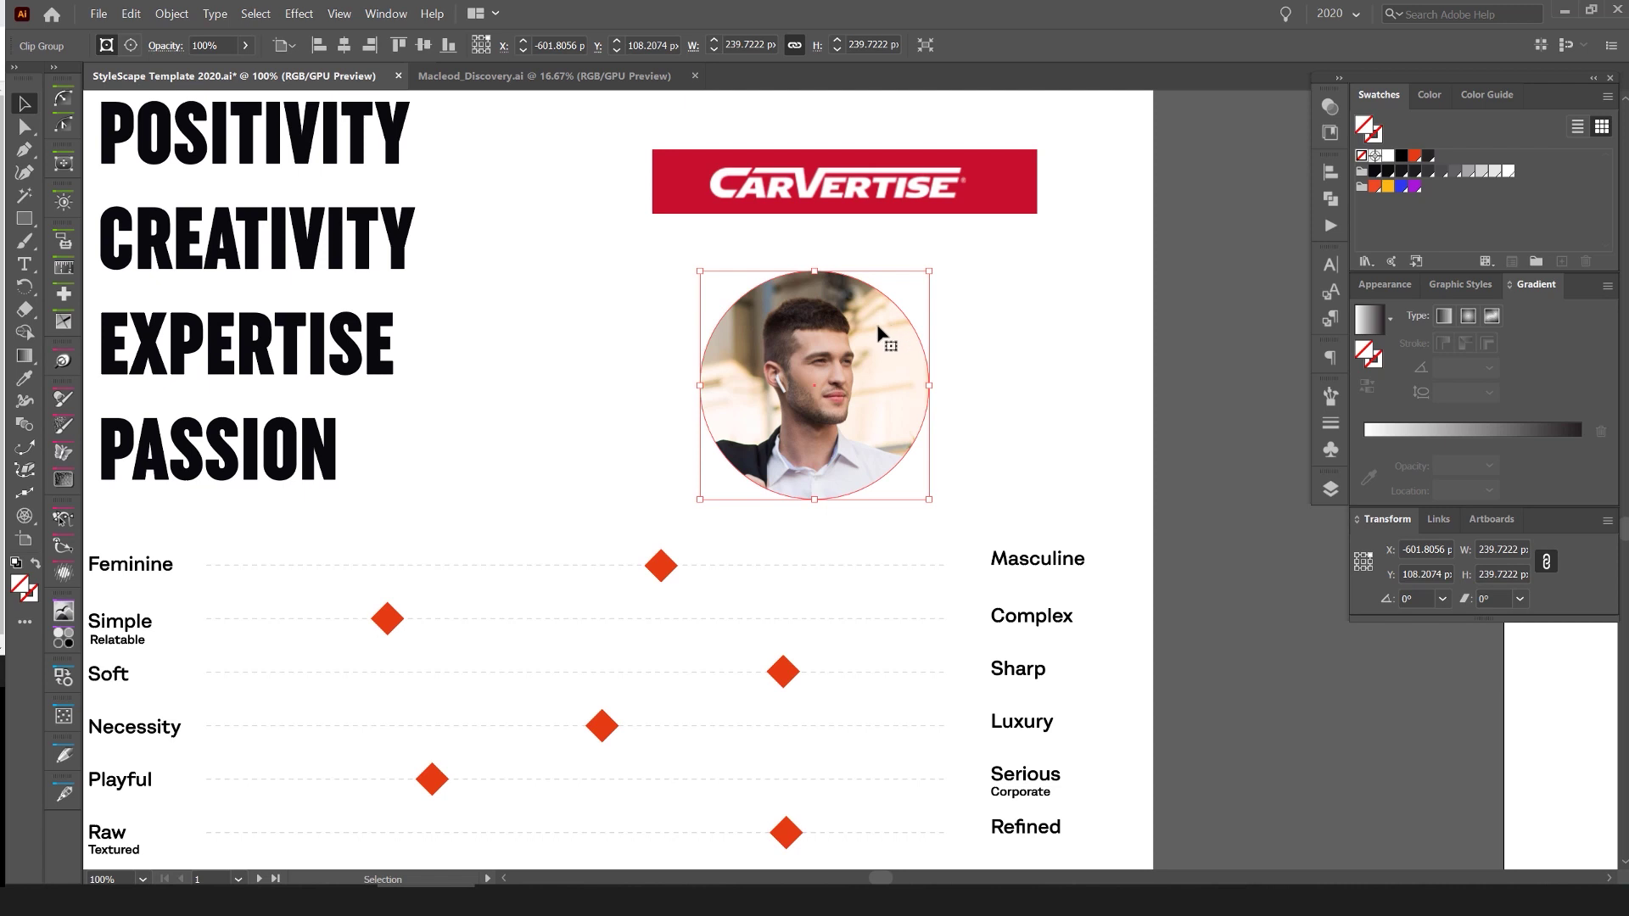
{"action": "key", "text": "ctrl+shift+a"}
{"action": "scroll", "coordinate": [1047, 309], "scroll_direction": "down", "scroll_amount": 1}
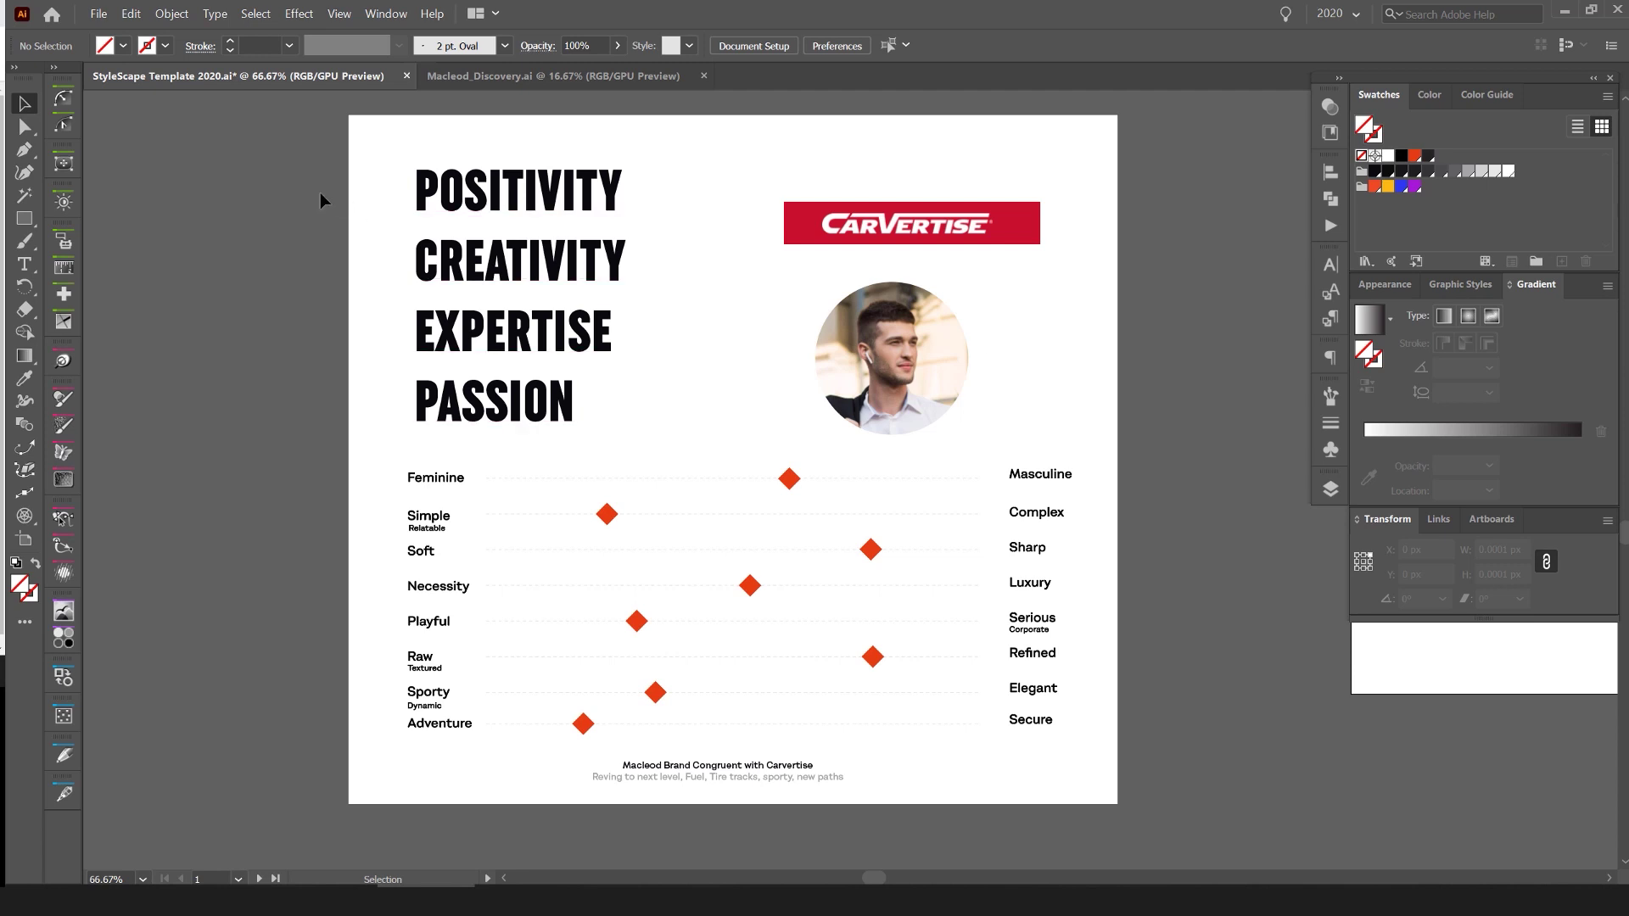
{"action": "scroll", "coordinate": [450, 172], "scroll_direction": "up", "scroll_amount": 1}
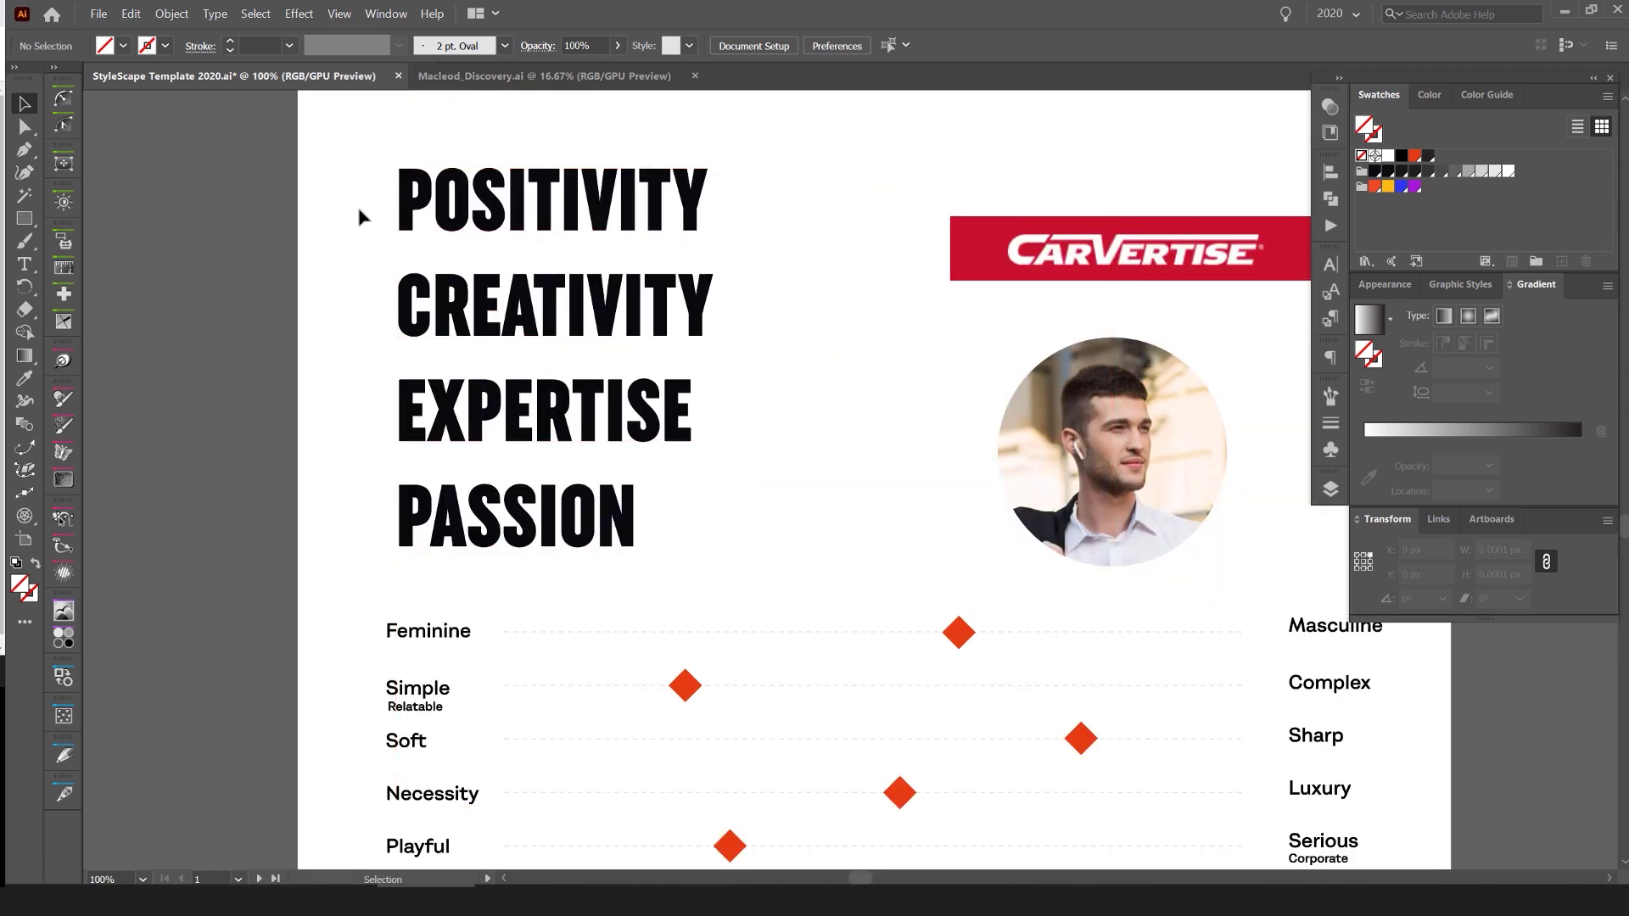
{"action": "scroll", "coordinate": [362, 227], "scroll_direction": "down", "scroll_amount": 4}
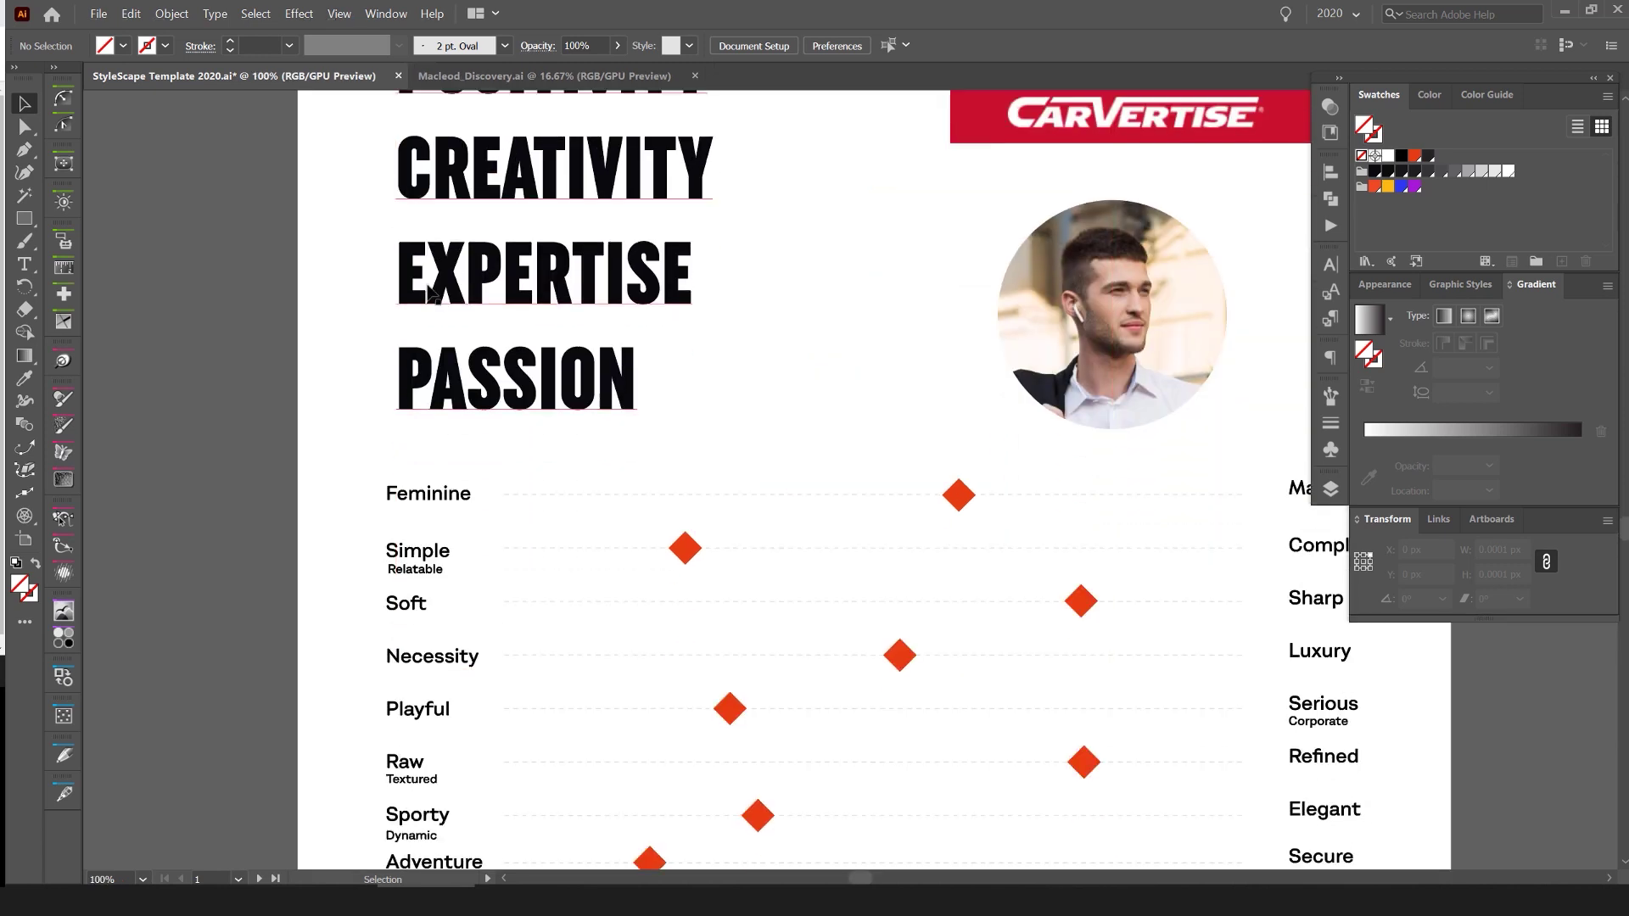
- Hide all panels and toolbars, and review the attribute sliders down to the brand note on the discovery artboard
{"action": "scroll", "coordinate": [560, 208], "scroll_direction": "right", "scroll_amount": 3}
{"action": "key", "text": "shift+Tab"}
{"action": "key", "text": "Tab"}
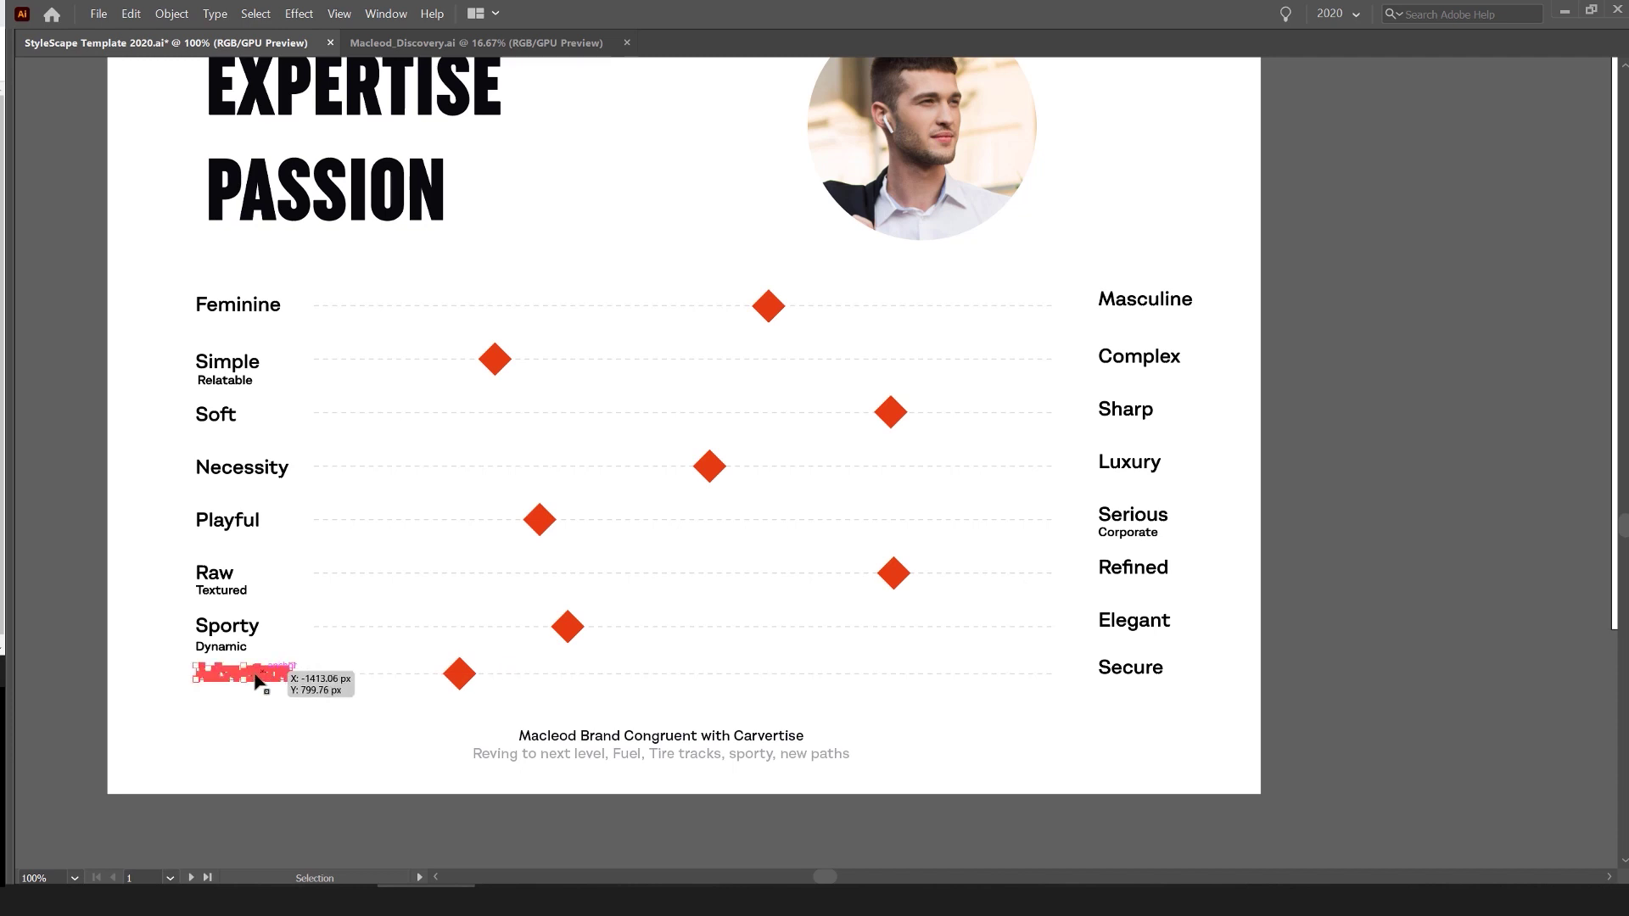
{"action": "scroll", "coordinate": [459, 671], "scroll_direction": "down", "scroll_amount": 1}
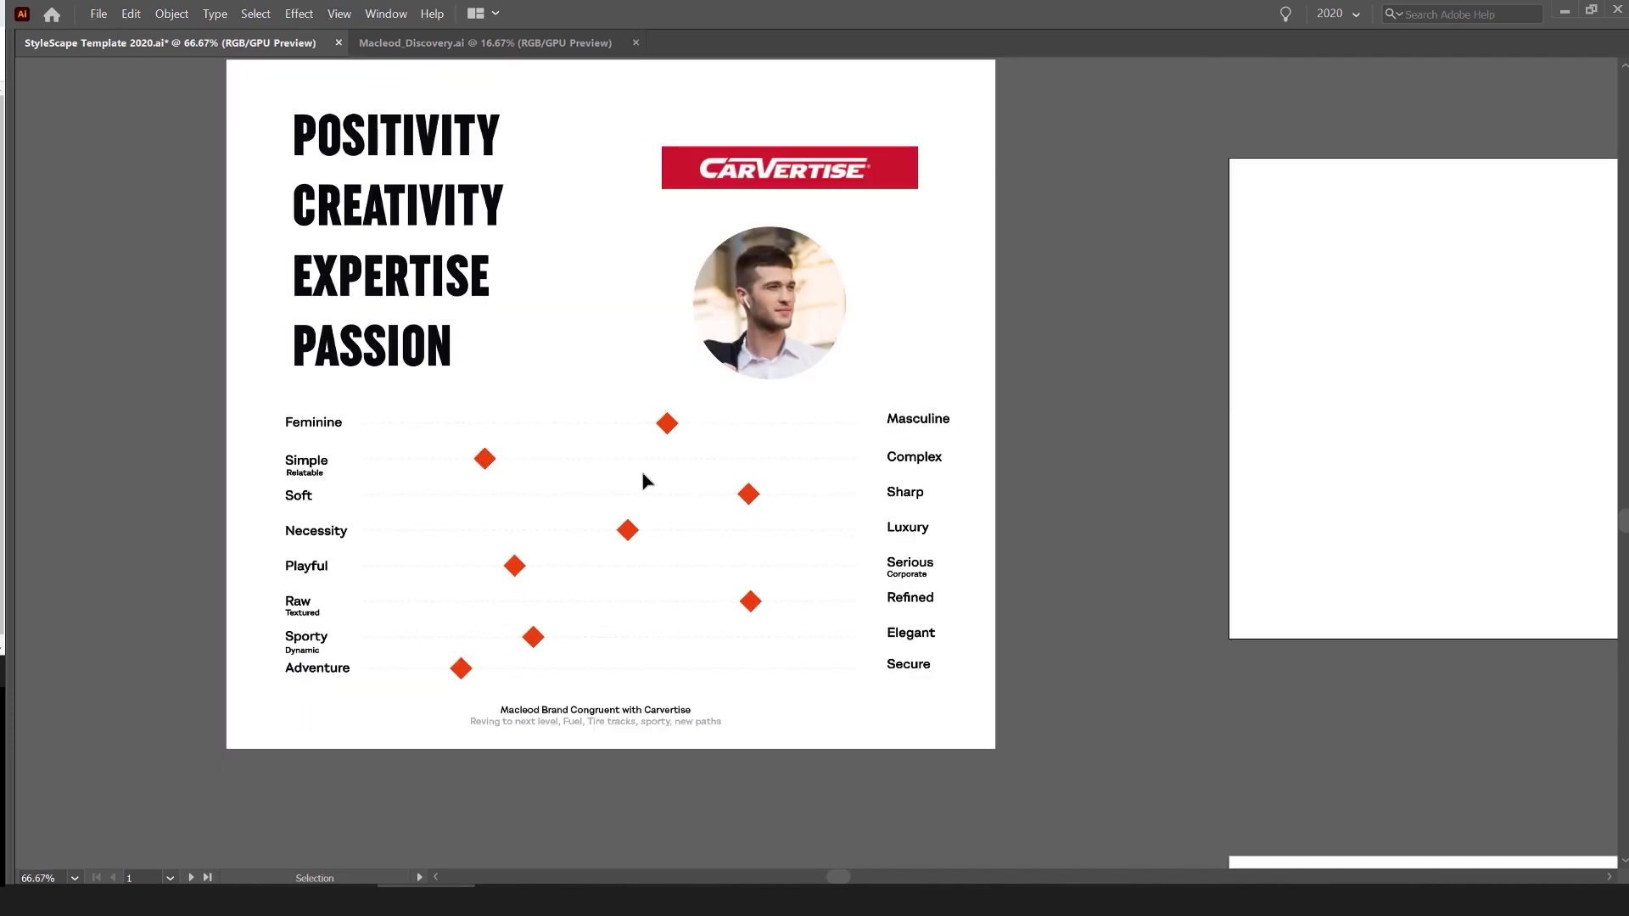
{"action": "scroll", "coordinate": [645, 479], "scroll_direction": "down", "scroll_amount": 1}
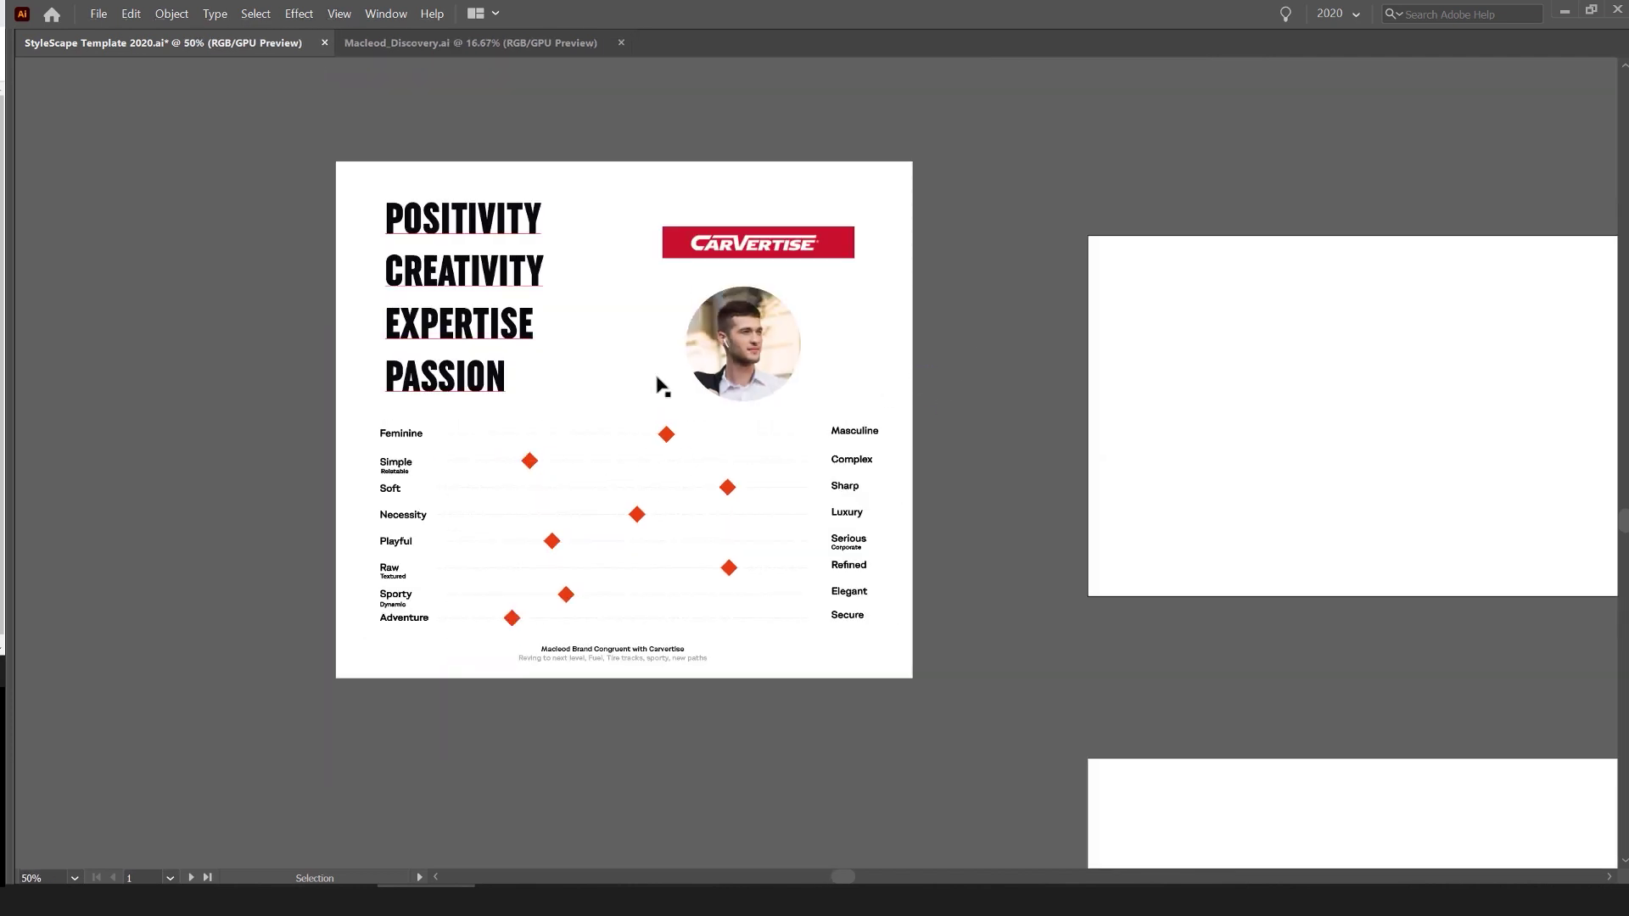
{"action": "left_click_drag", "start_coordinate": [1001, 278], "coordinate": [897, 314]}
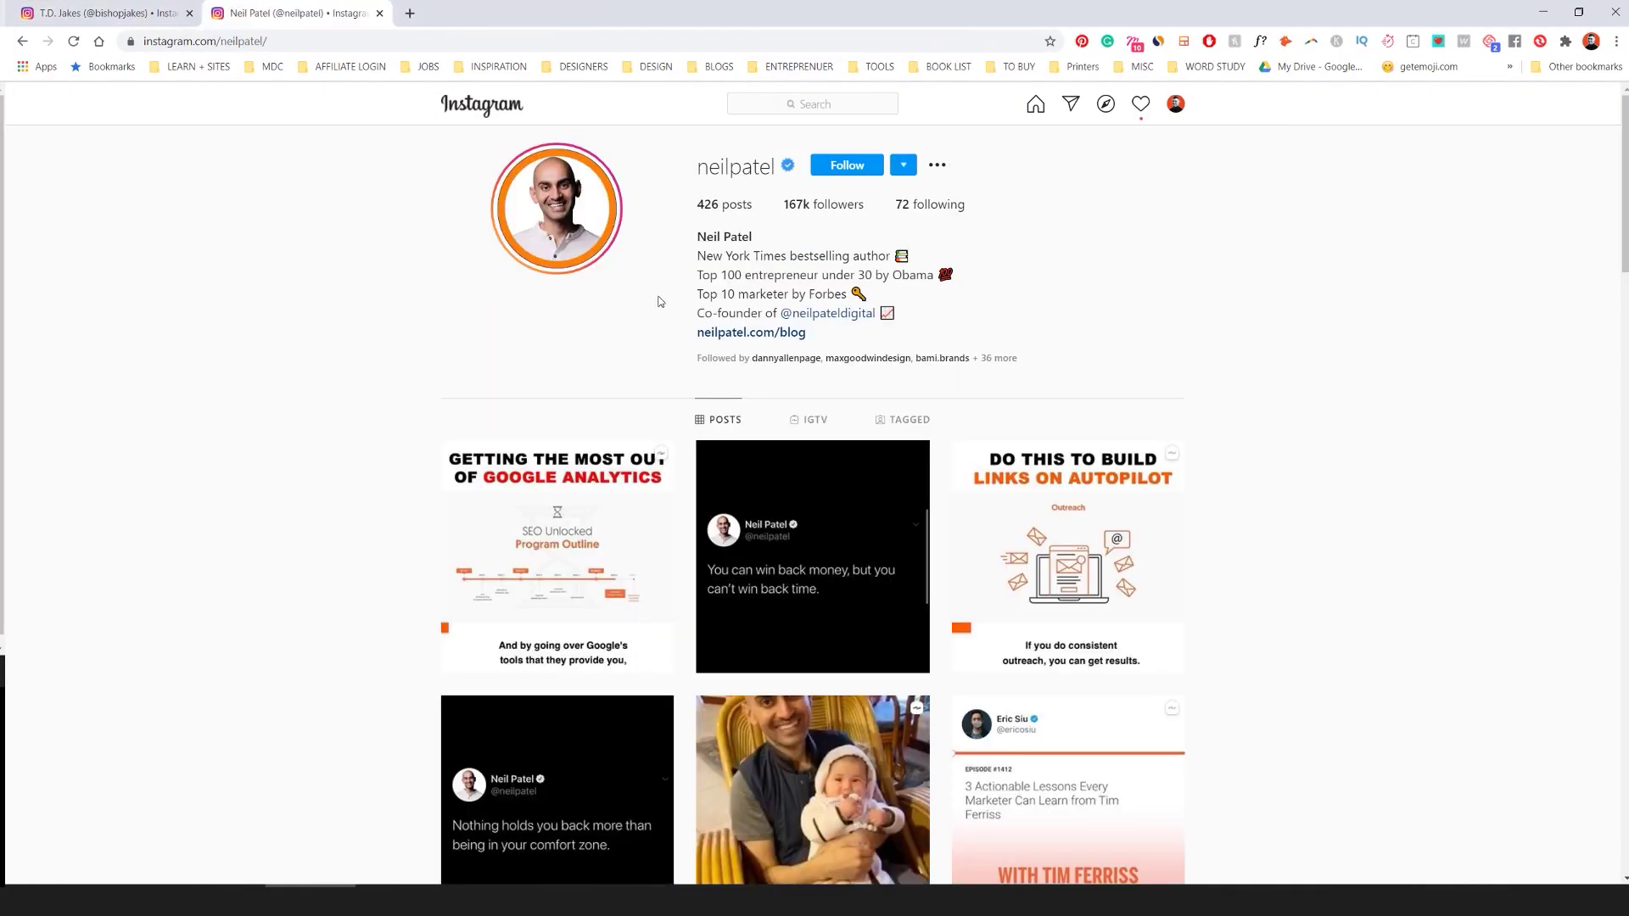
- Switch to the browser and look through Neil Patel's Instagram posts for their colours, typography and layout
{"action": "scroll", "coordinate": [1057, 361], "scroll_direction": "down", "scroll_amount": 14}
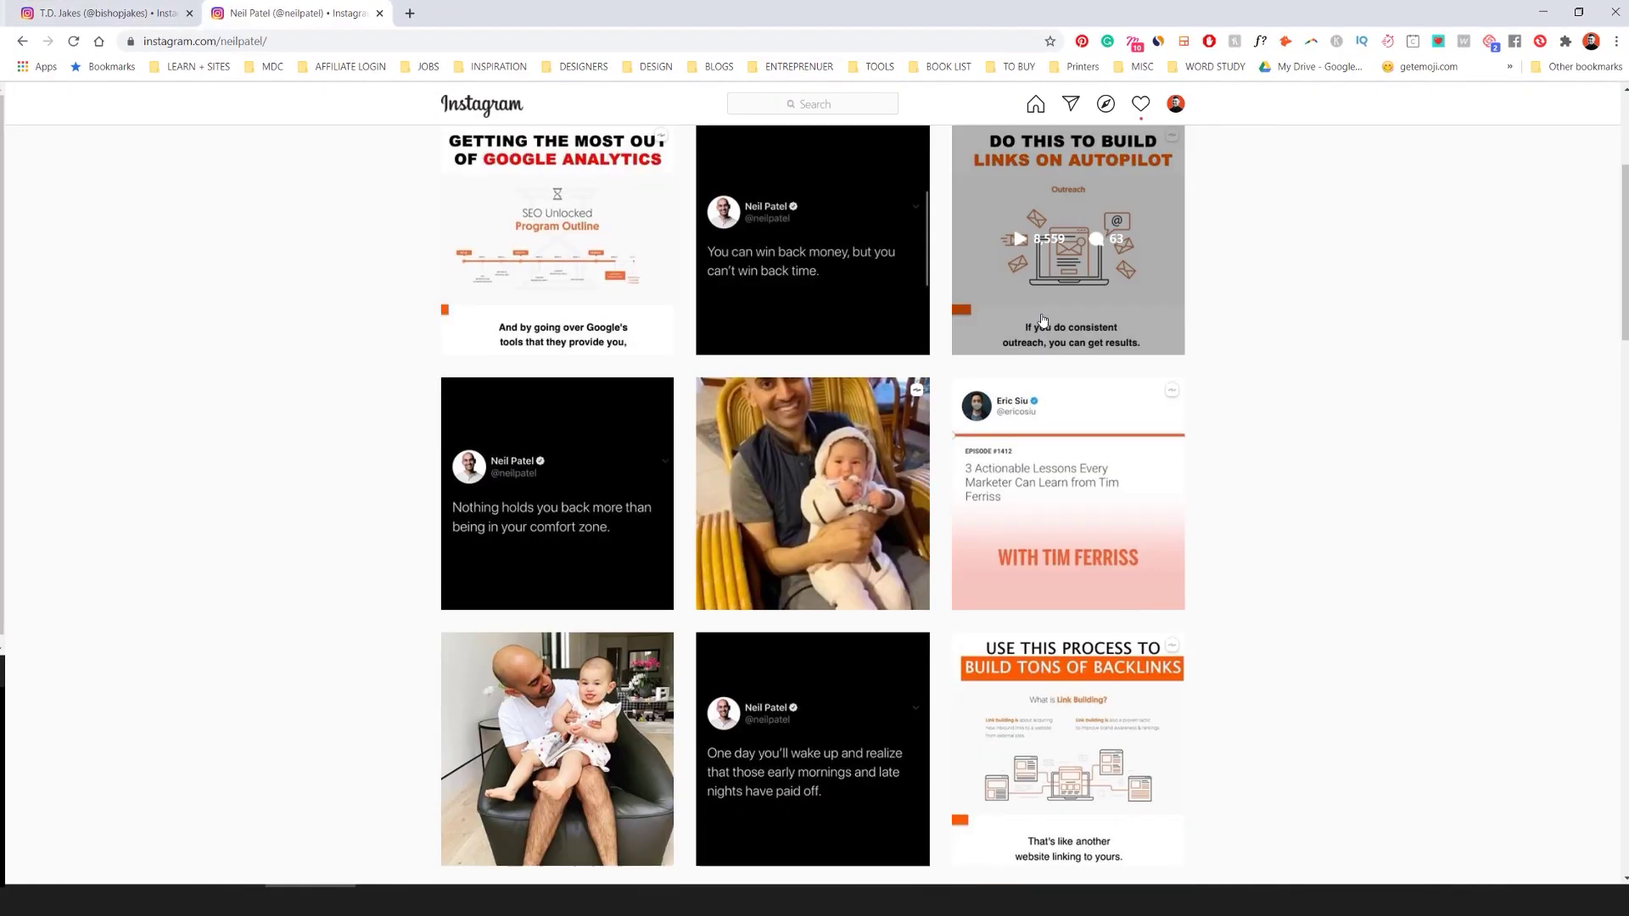
{"action": "scroll", "coordinate": [848, 356], "scroll_direction": "down", "scroll_amount": 10}
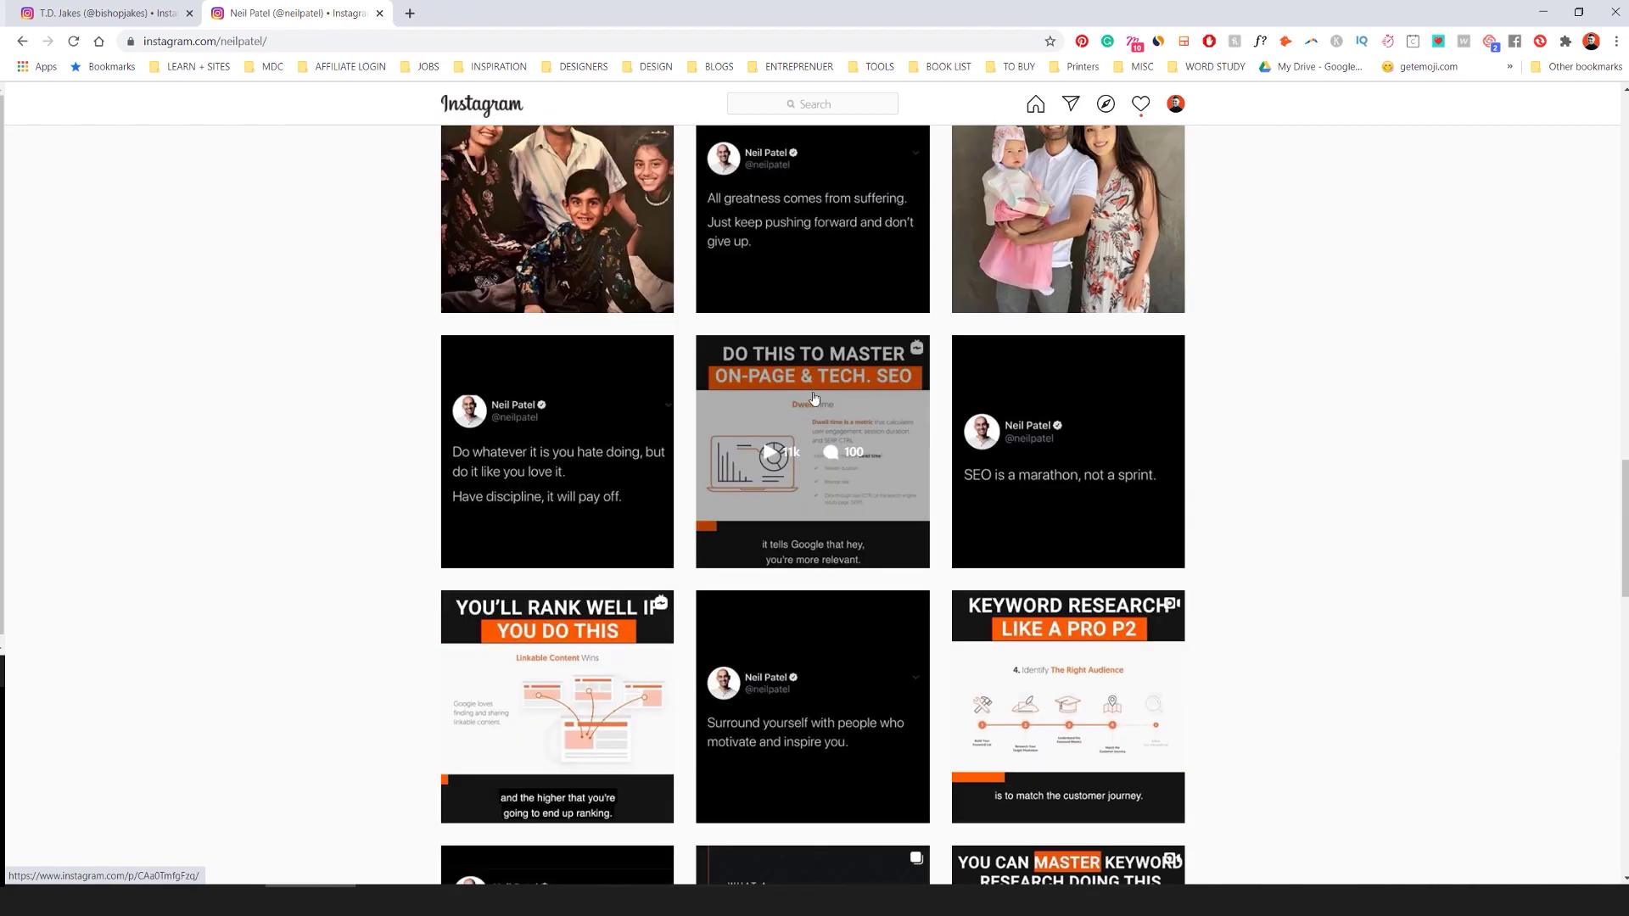
{"action": "scroll", "coordinate": [825, 437], "scroll_direction": "down", "scroll_amount": 9}
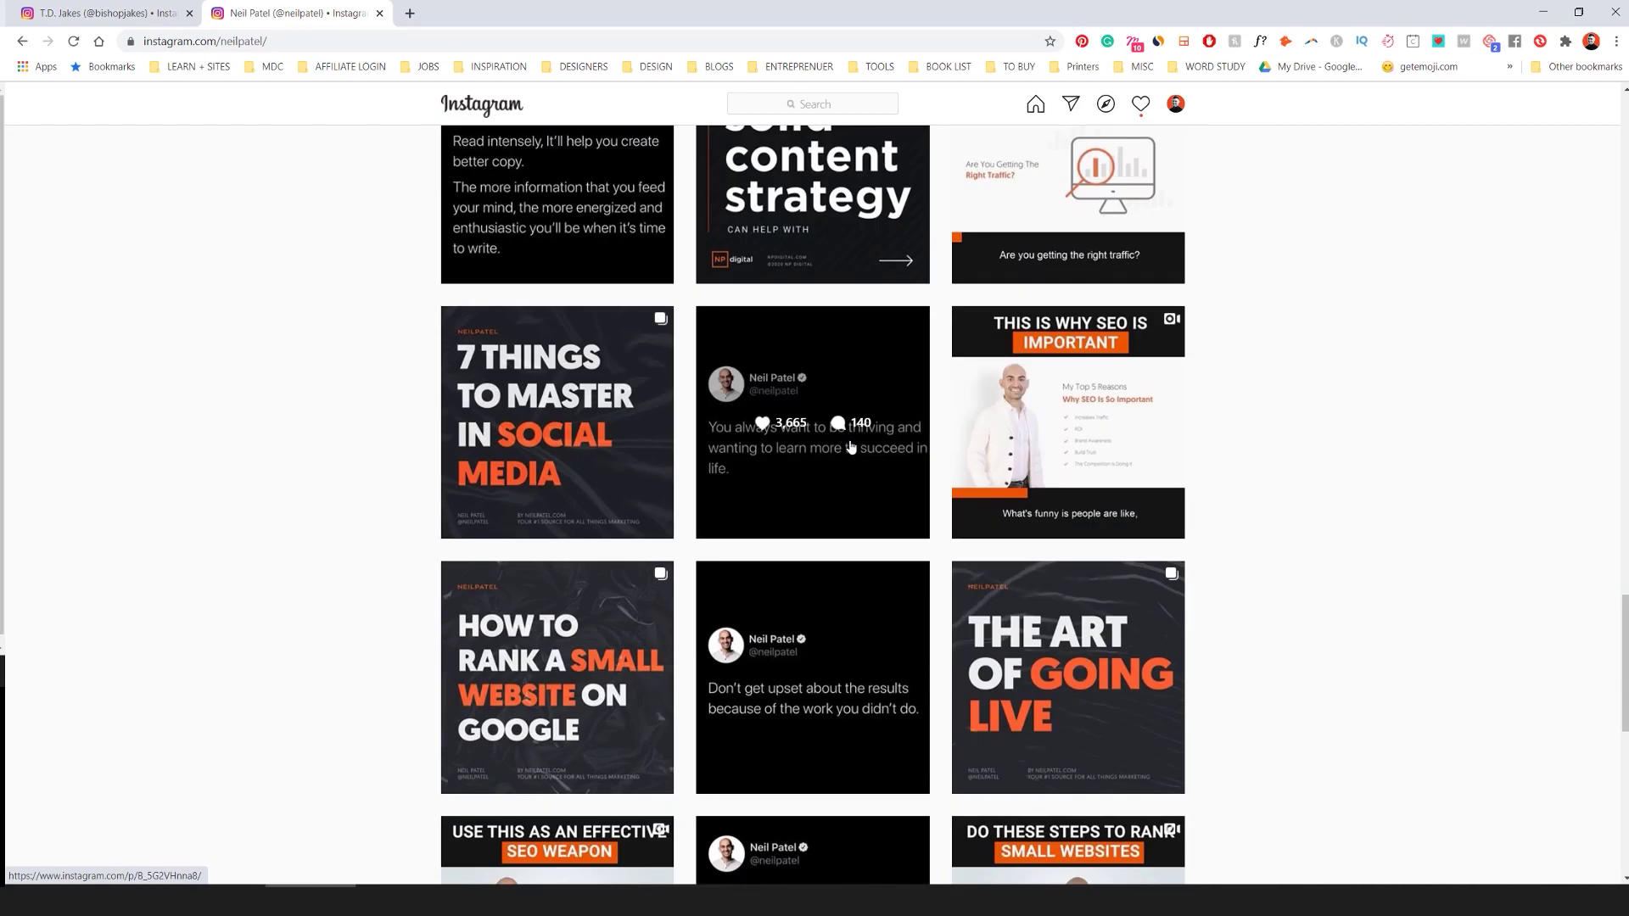
{"action": "scroll", "coordinate": [855, 447], "scroll_direction": "down", "scroll_amount": 4}
{"action": "scroll", "coordinate": [856, 447], "scroll_direction": "up", "scroll_amount": 2}
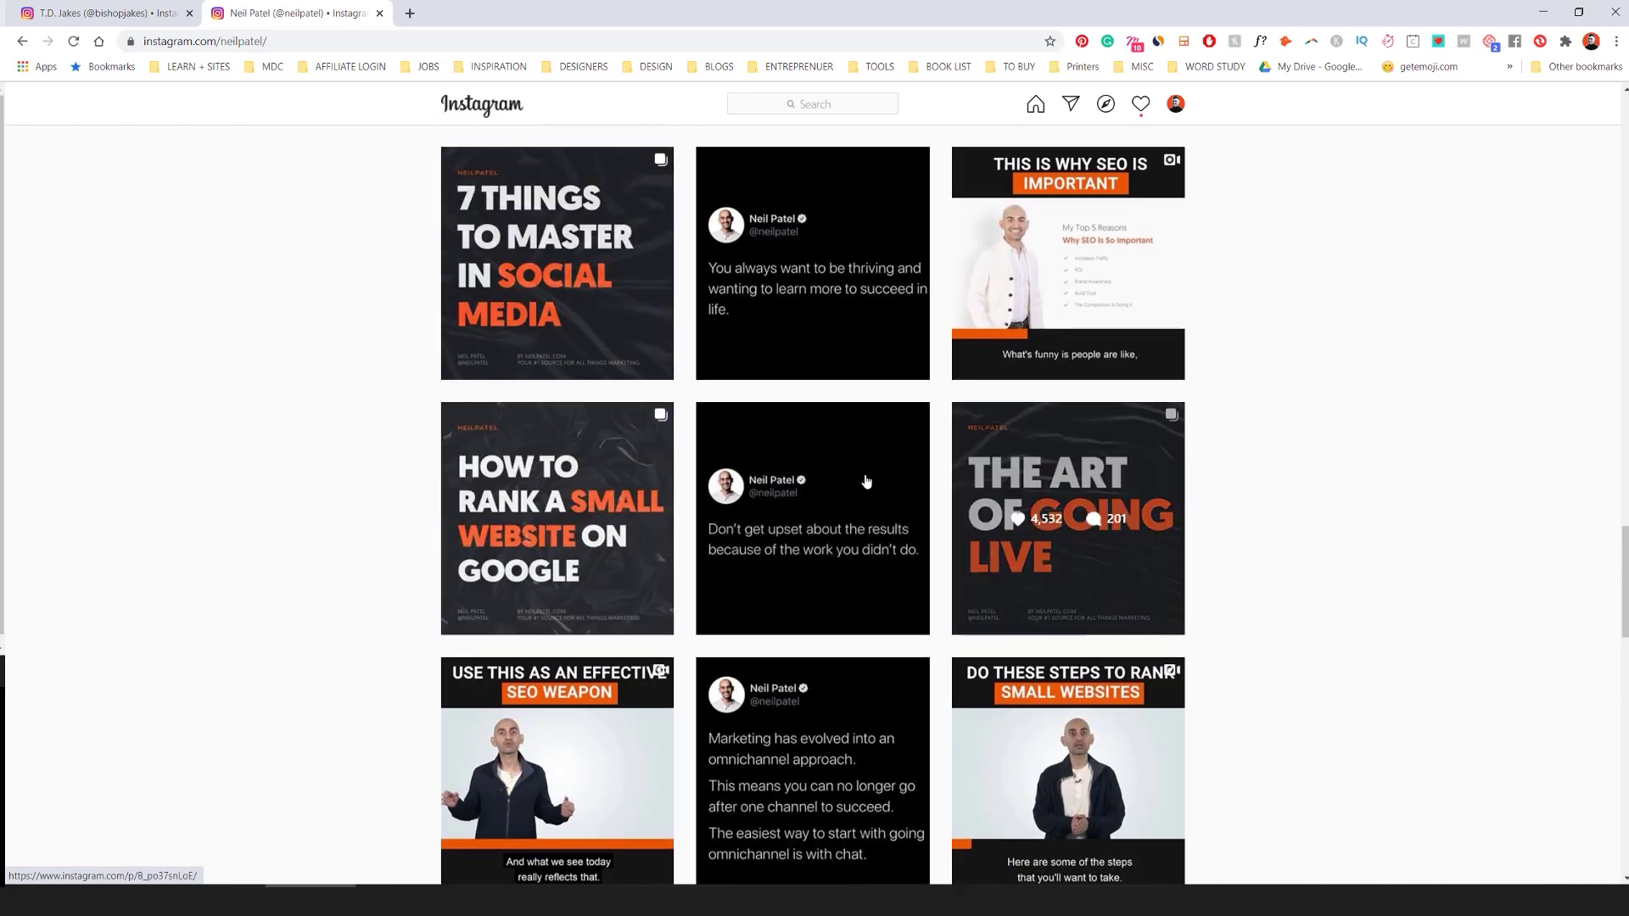
- Look through T.D. Jakes's Instagram posts for their visual style, close that page and return to Neil Patel's posts
{"action": "left_click", "coordinate": [181, 6]}
{"action": "scroll", "coordinate": [741, 293], "scroll_direction": "down", "scroll_amount": 15}
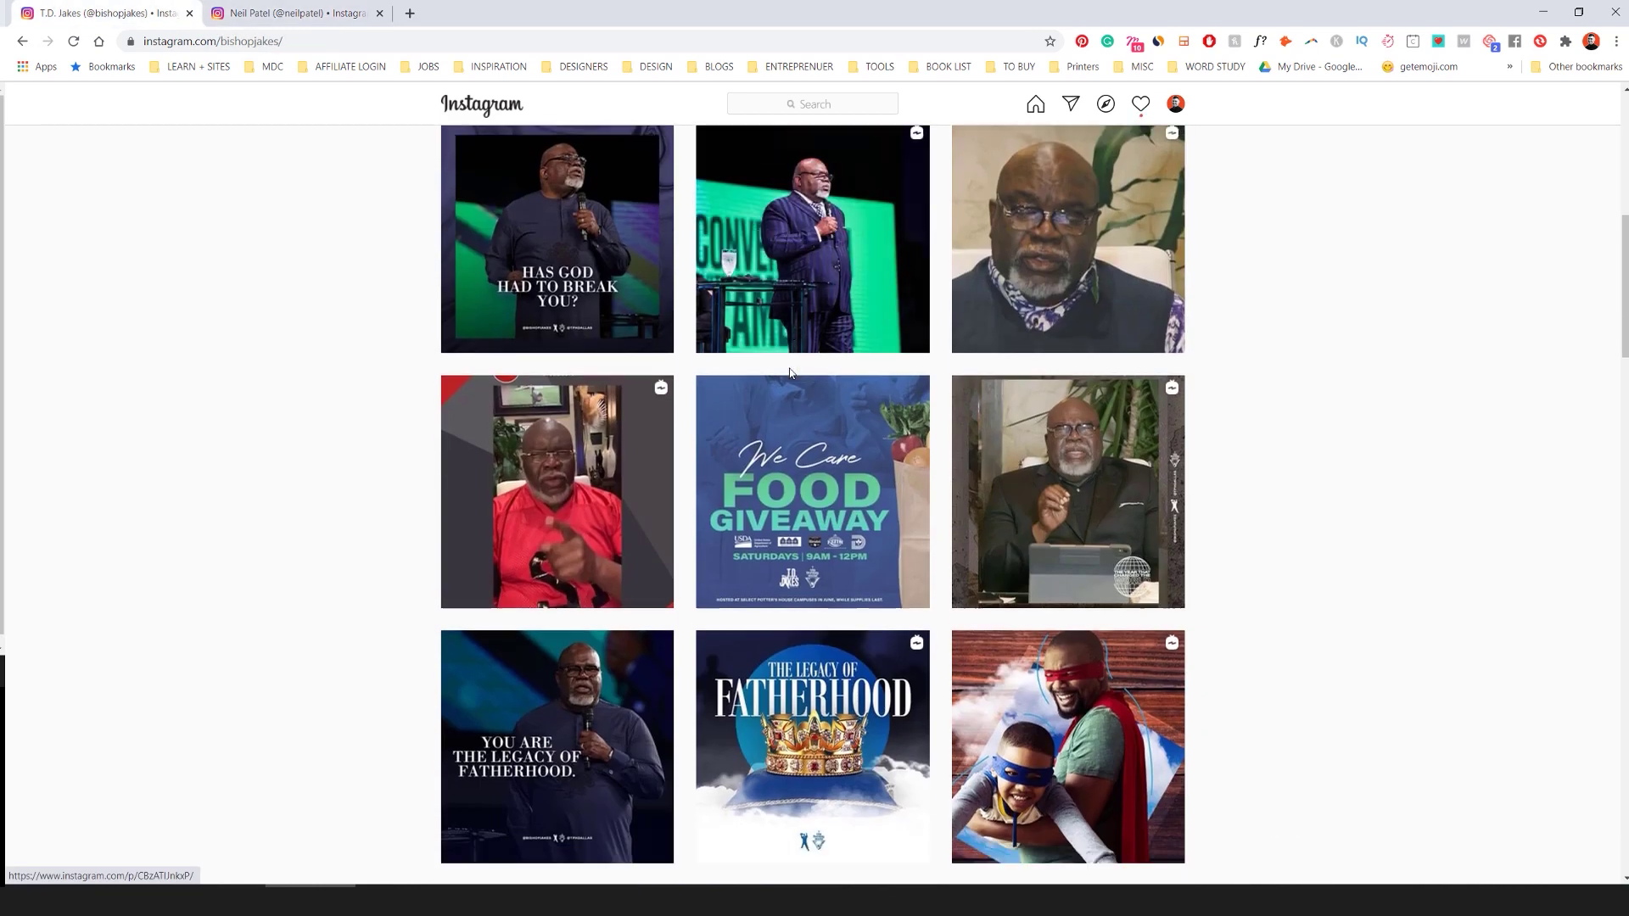
{"action": "scroll", "coordinate": [1215, 650], "scroll_direction": "up", "scroll_amount": 2}
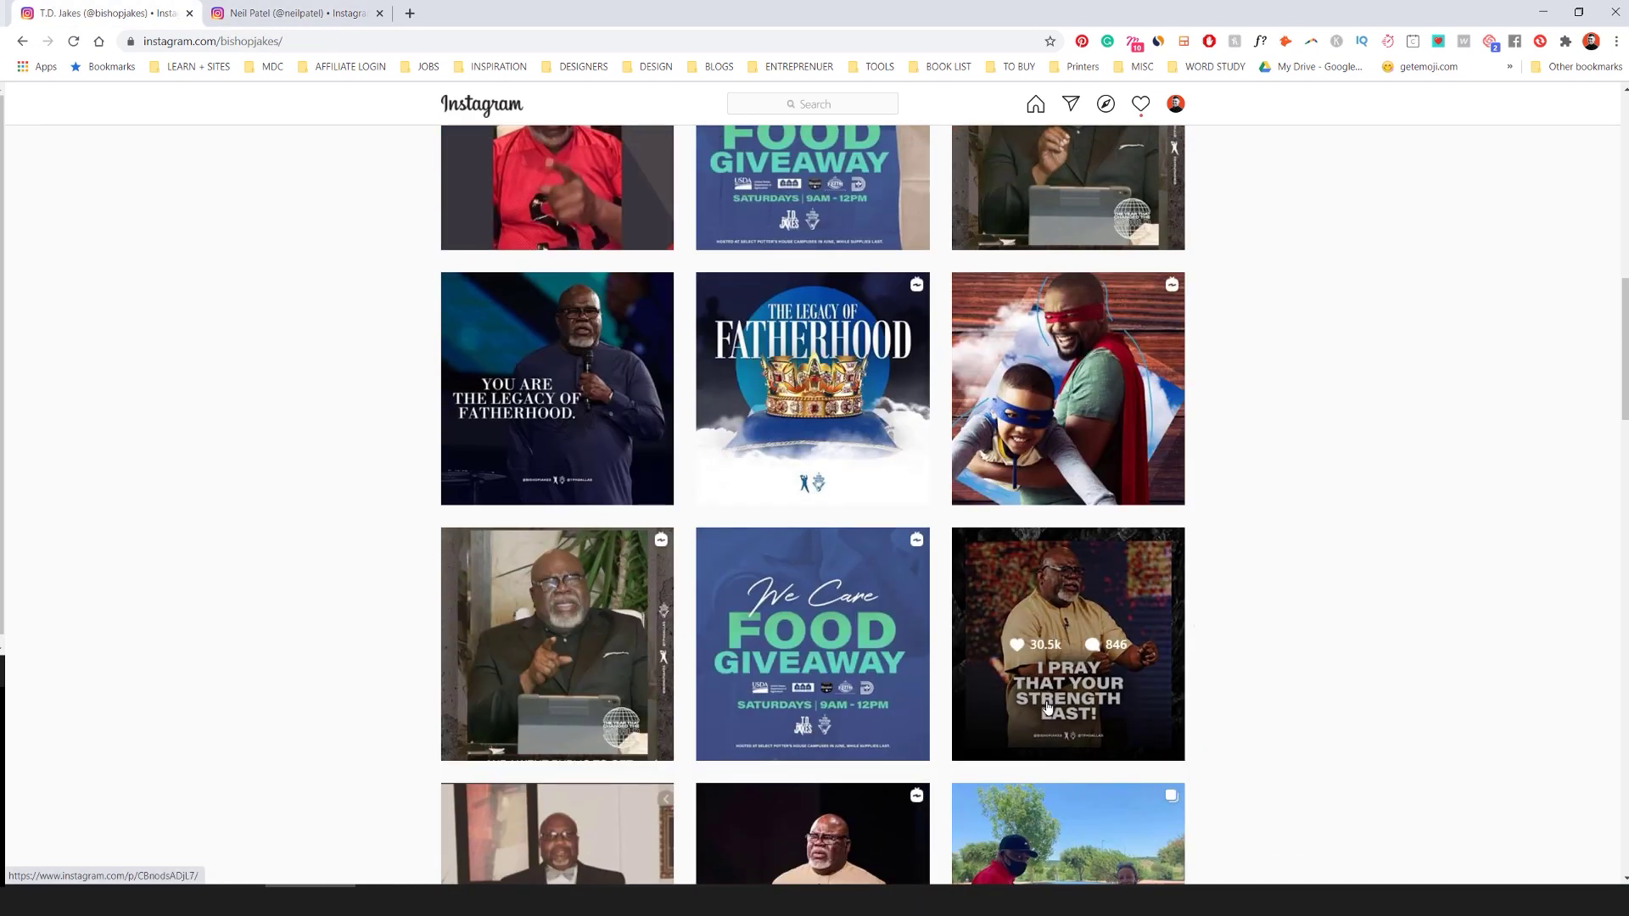
{"action": "scroll", "coordinate": [1215, 650], "scroll_direction": "down", "scroll_amount": 3}
{"action": "scroll", "coordinate": [1175, 507], "scroll_direction": "down", "scroll_amount": 20}
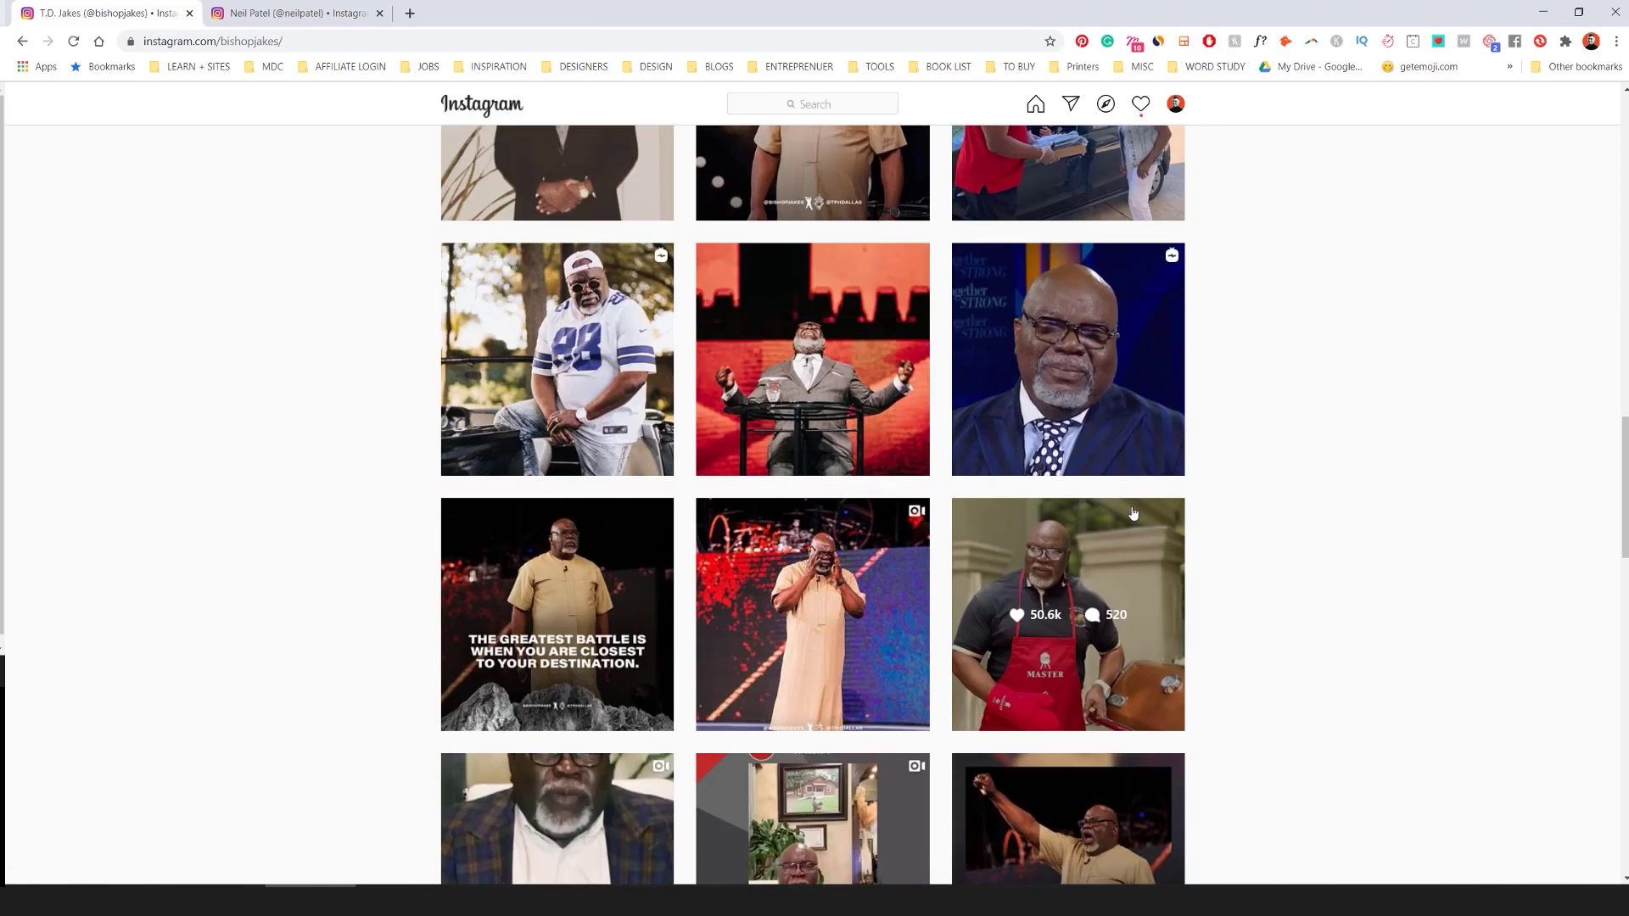
{"action": "scroll", "coordinate": [1044, 544], "scroll_direction": "down", "scroll_amount": 10}
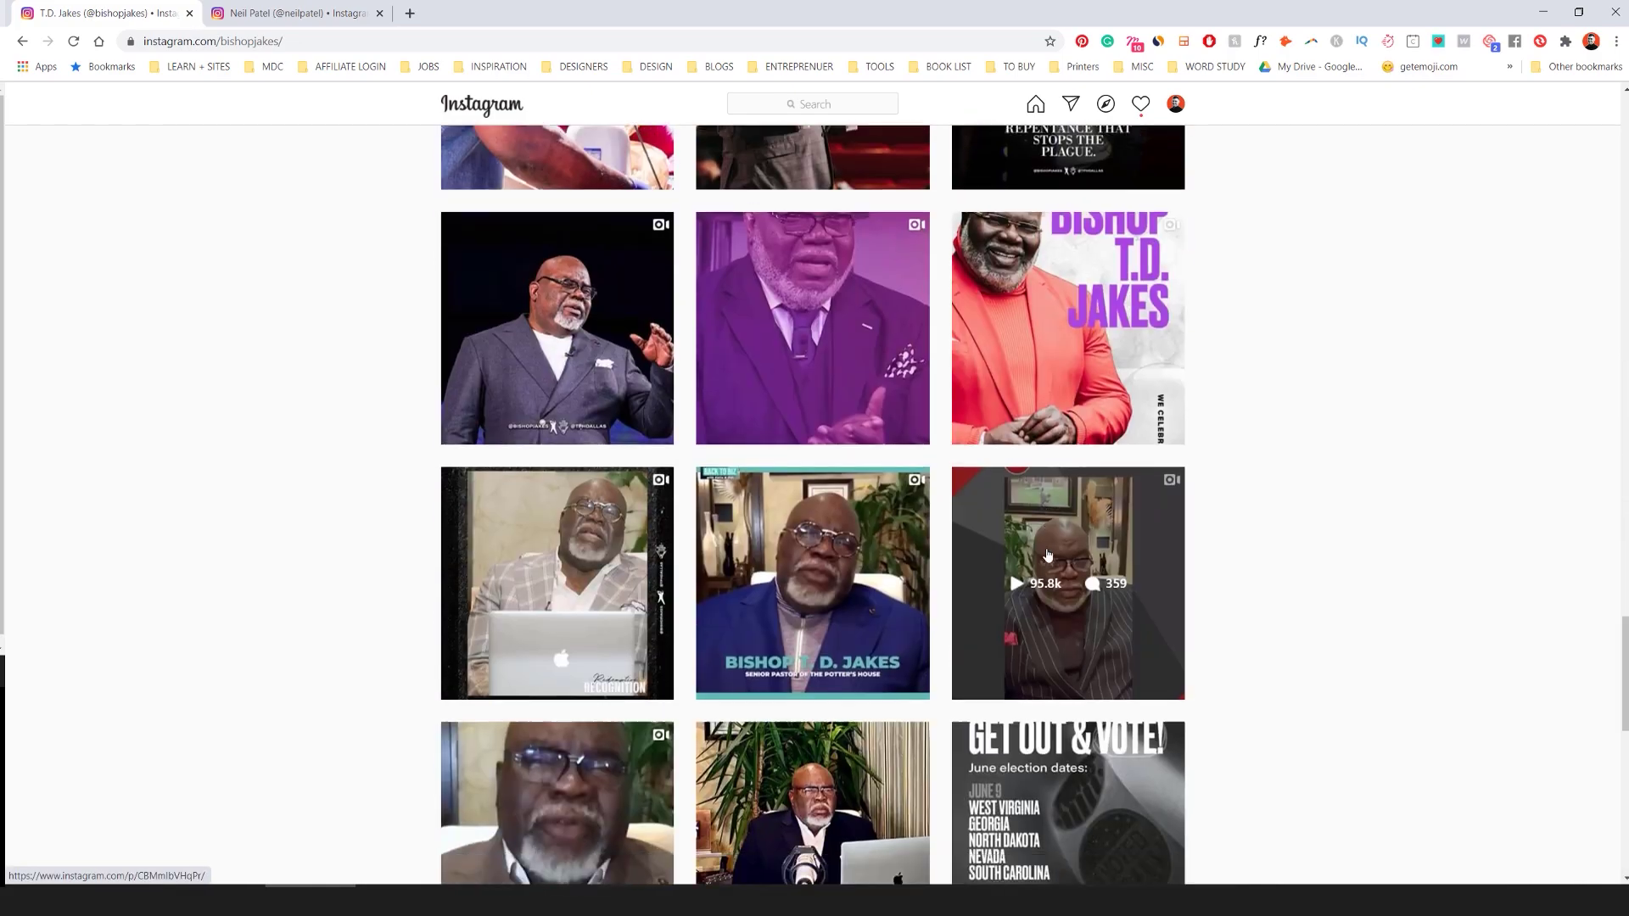
{"action": "scroll", "coordinate": [1042, 592], "scroll_direction": "down", "scroll_amount": 10}
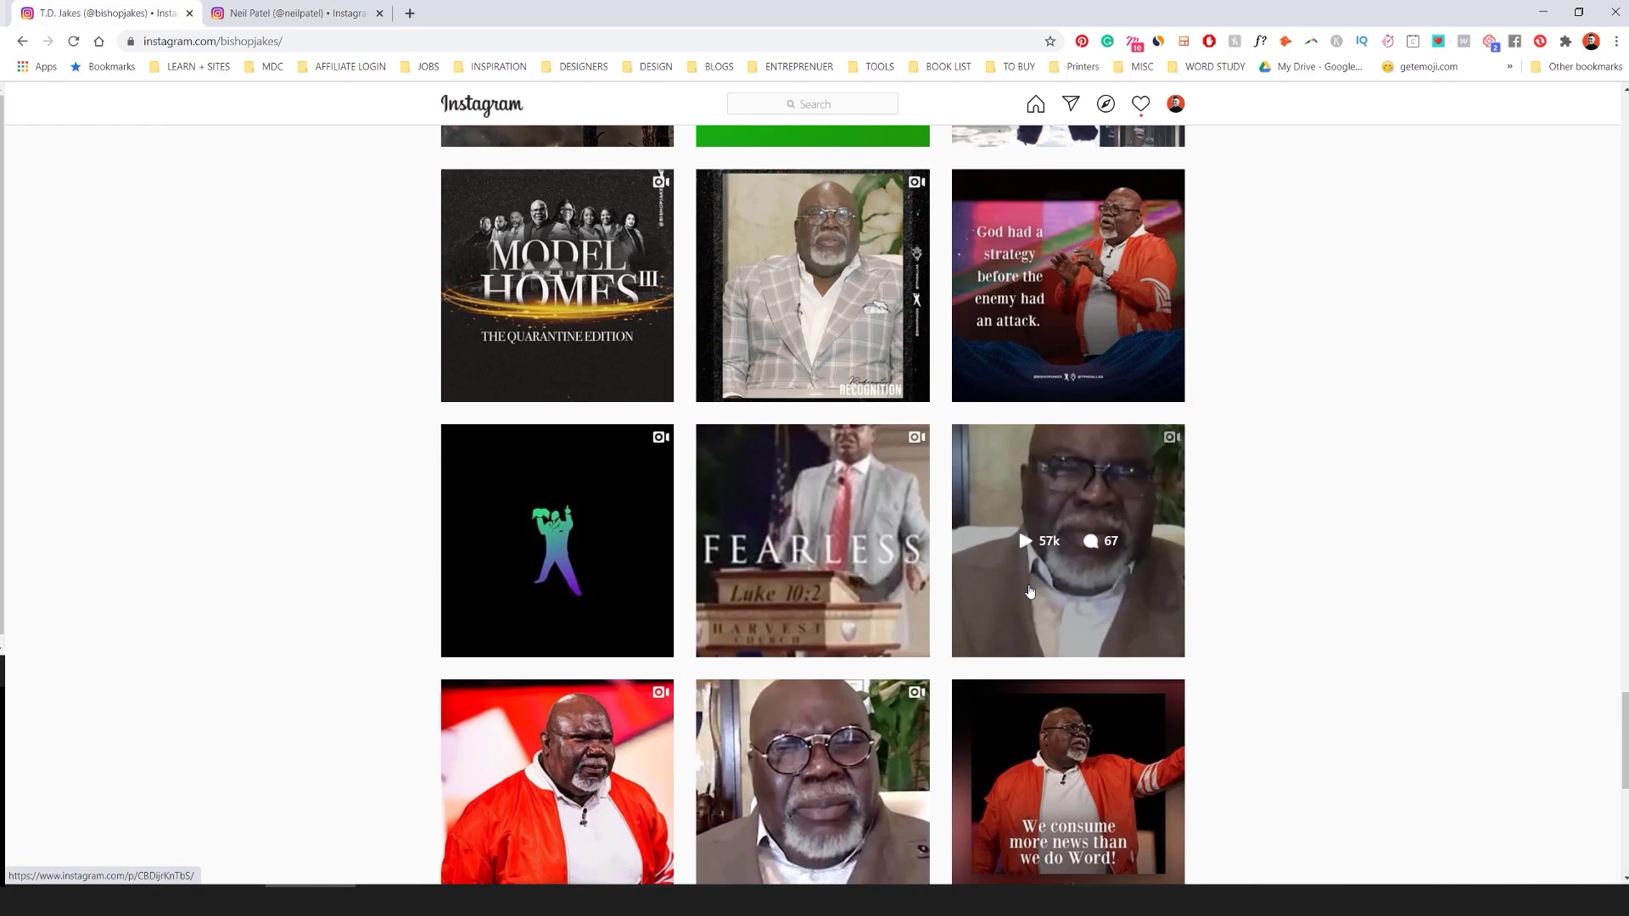
{"action": "key", "text": "Home"}
{"action": "key", "text": "ctrl+w"}
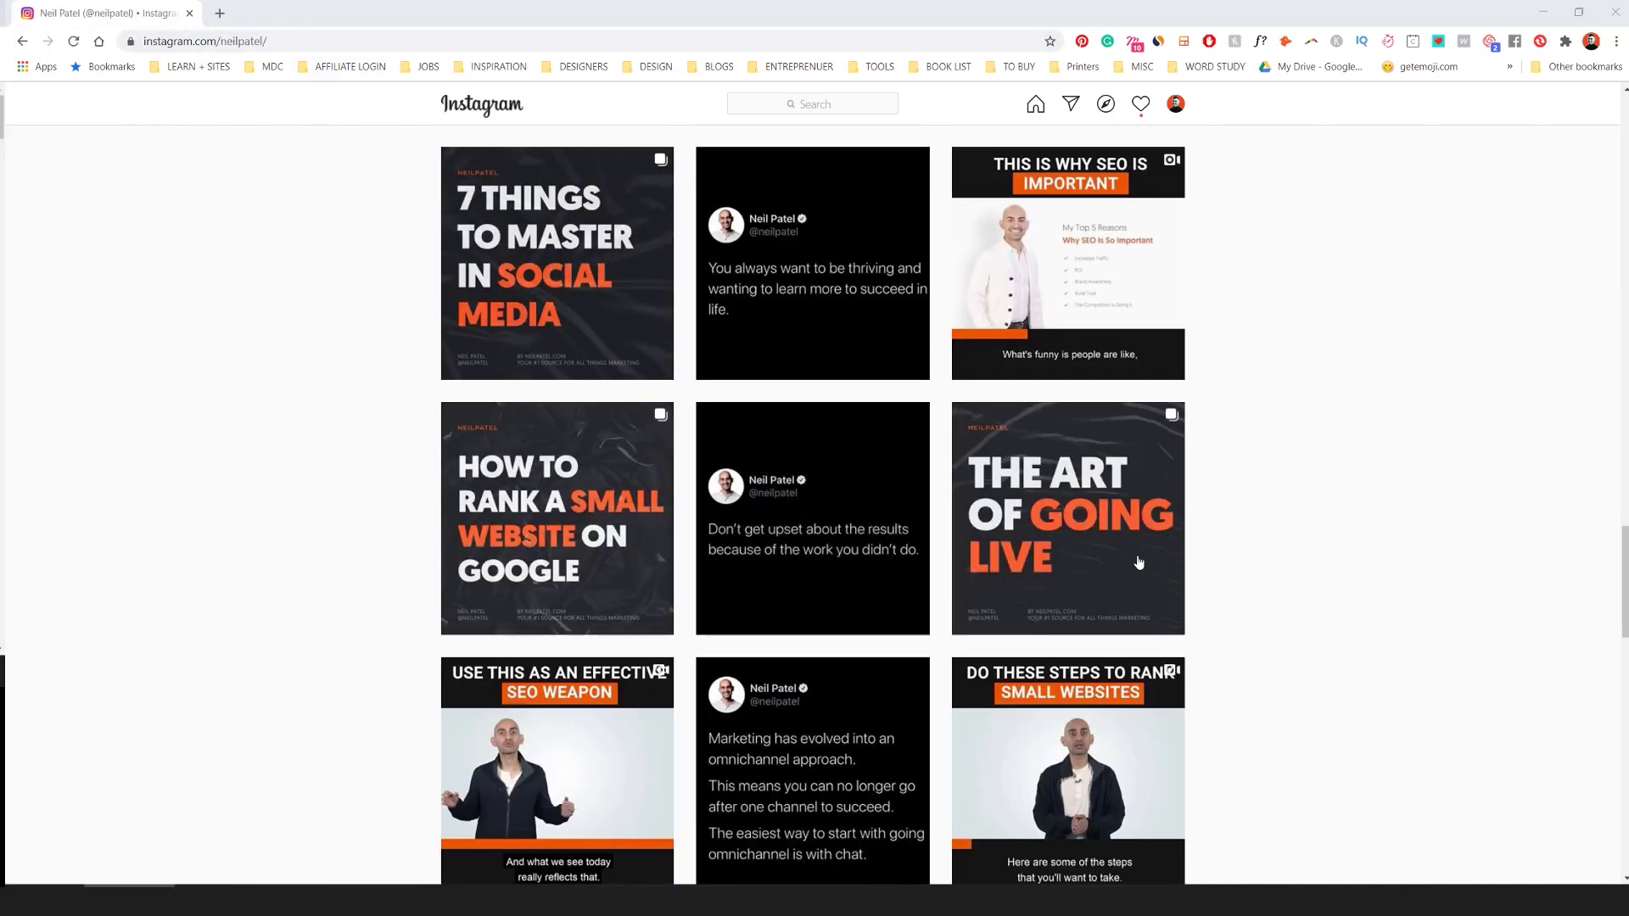
{"action": "scroll", "coordinate": [1137, 562], "scroll_direction": "down", "scroll_amount": 4}
{"action": "scroll", "coordinate": [1102, 554], "scroll_direction": "up", "scroll_amount": 3}
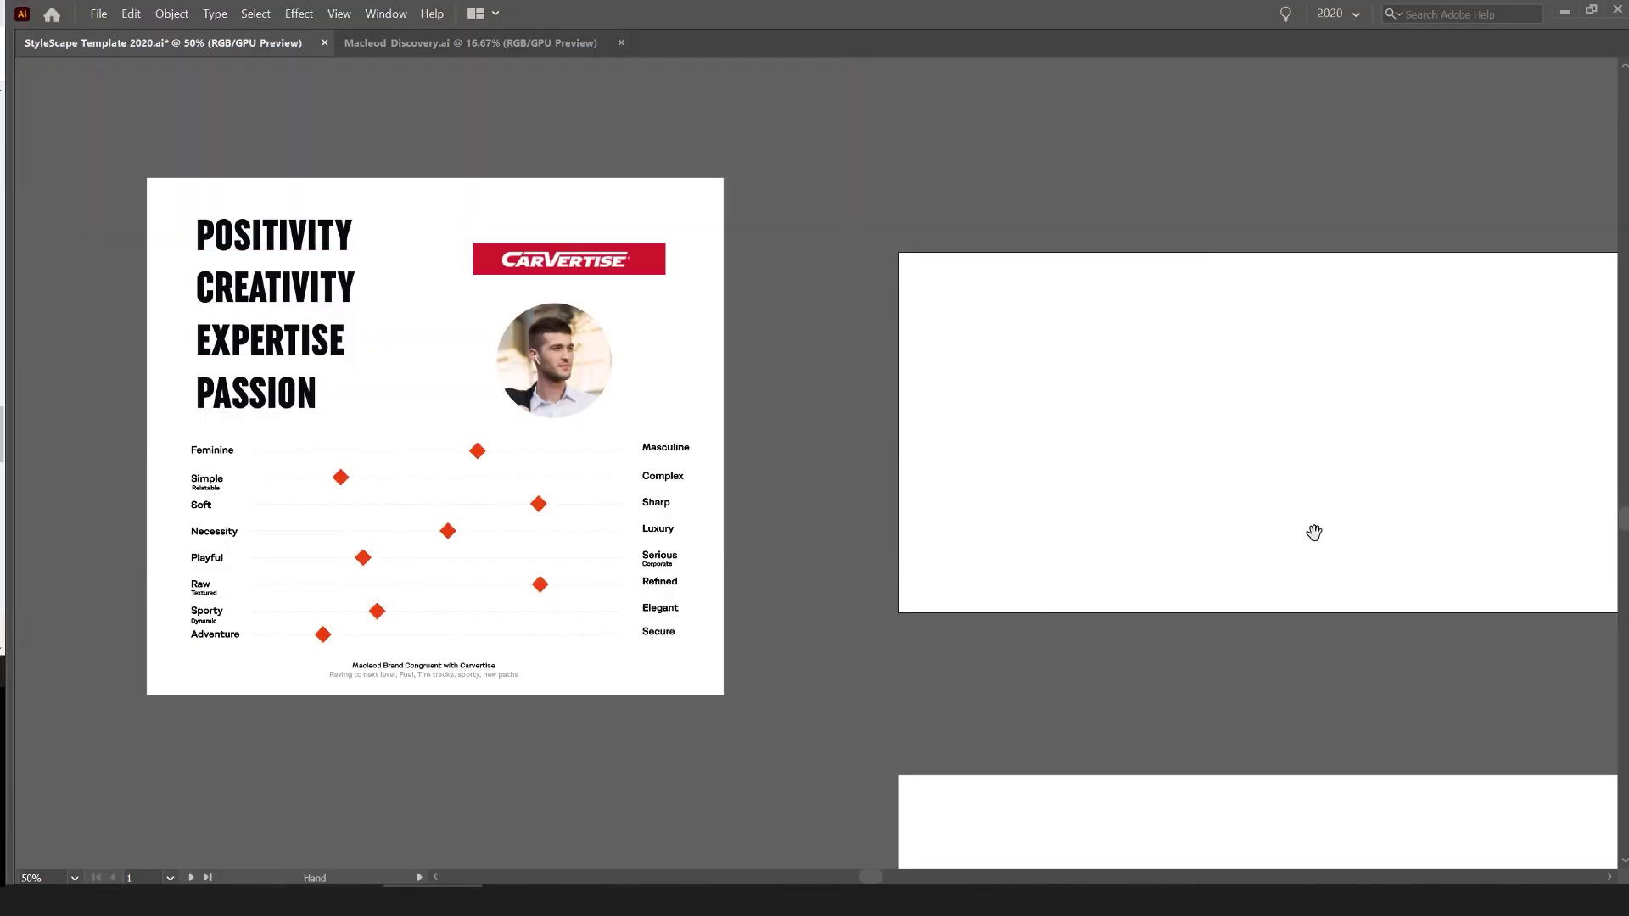
- Switch to Illustrator, draw a full-height rectangle at the start of the first blank artboard and fill it with the CarVertise logo's red
{"action": "left_click_drag", "start_coordinate": [1314, 532], "coordinate": [626, 292]}
{"action": "left_click_drag", "start_coordinate": [552, 222], "coordinate": [1028, 583]}
{"action": "key", "text": "i"}
{"action": "left_click", "coordinate": [319, 228]}
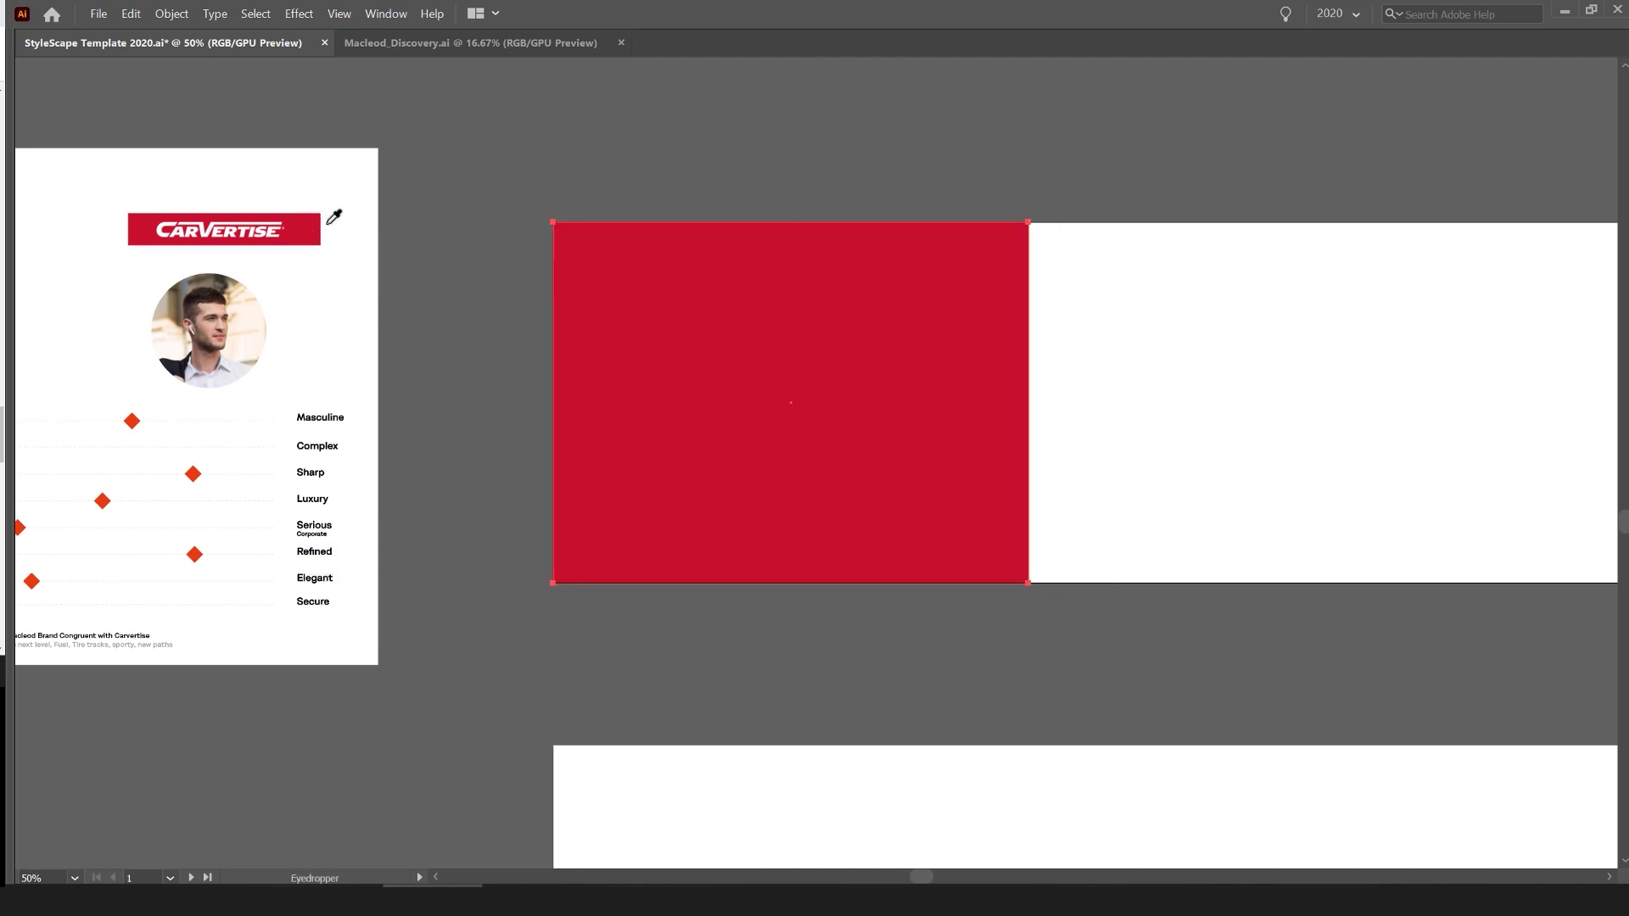
{"action": "key", "text": "v"}
- Inspect the CarVertise logo banner up close and compare it with the red block on the first artboard
{"action": "scroll", "coordinate": [255, 225], "scroll_direction": "up", "scroll_amount": 3}
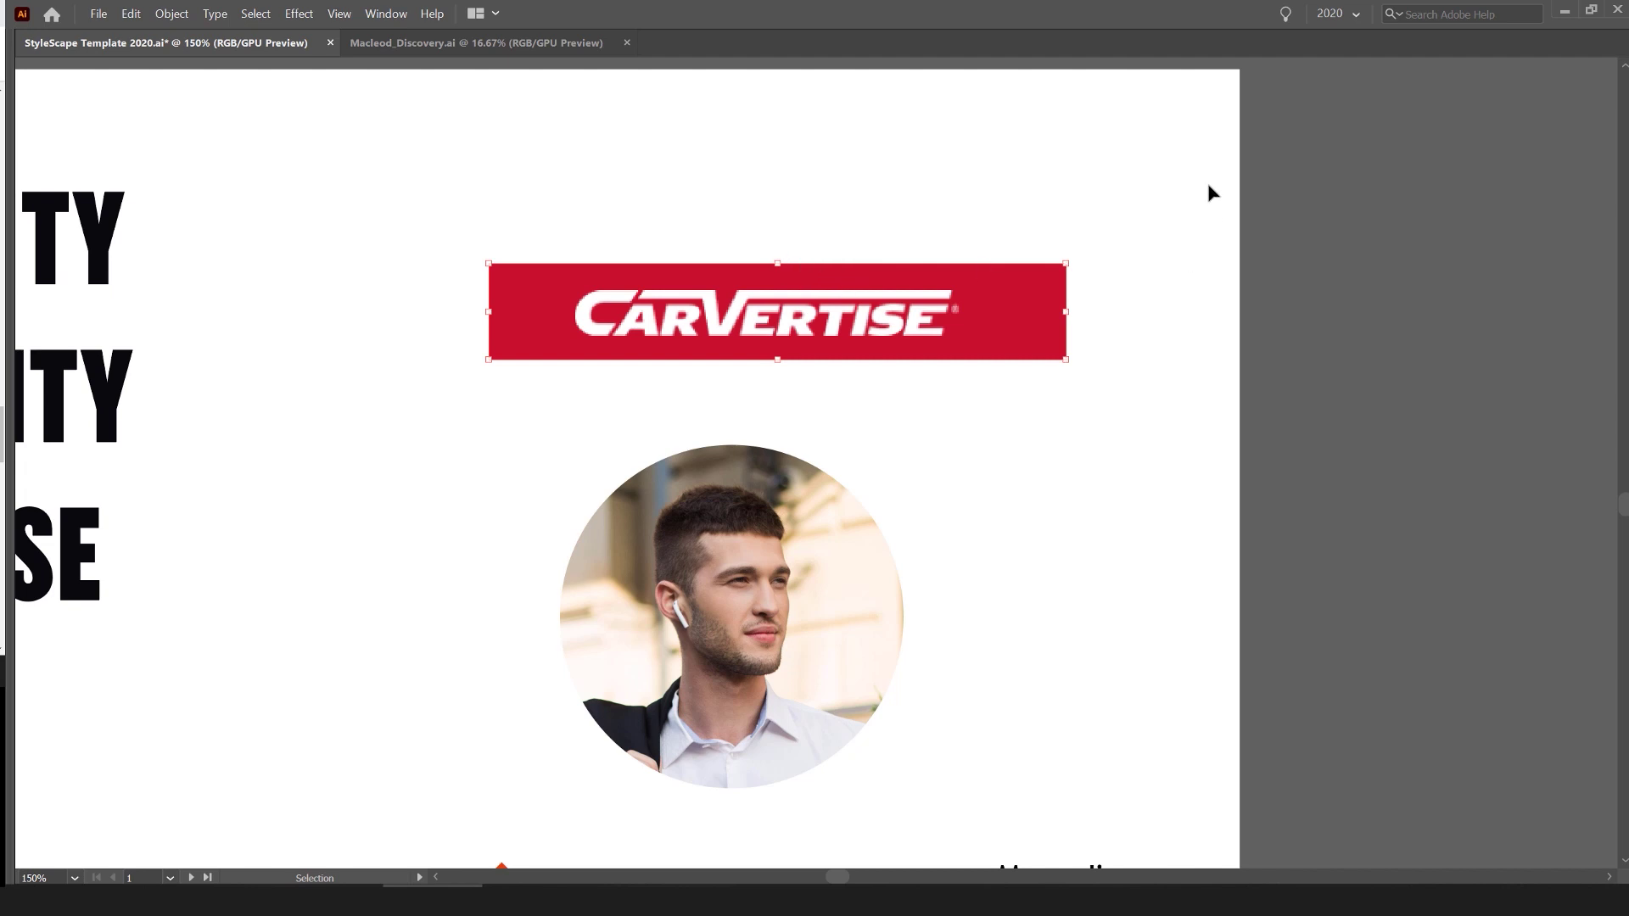
{"action": "scroll", "coordinate": [1160, 327], "scroll_direction": "down", "scroll_amount": 2}
{"action": "left_click_drag", "start_coordinate": [1359, 252], "coordinate": [966, 150]}
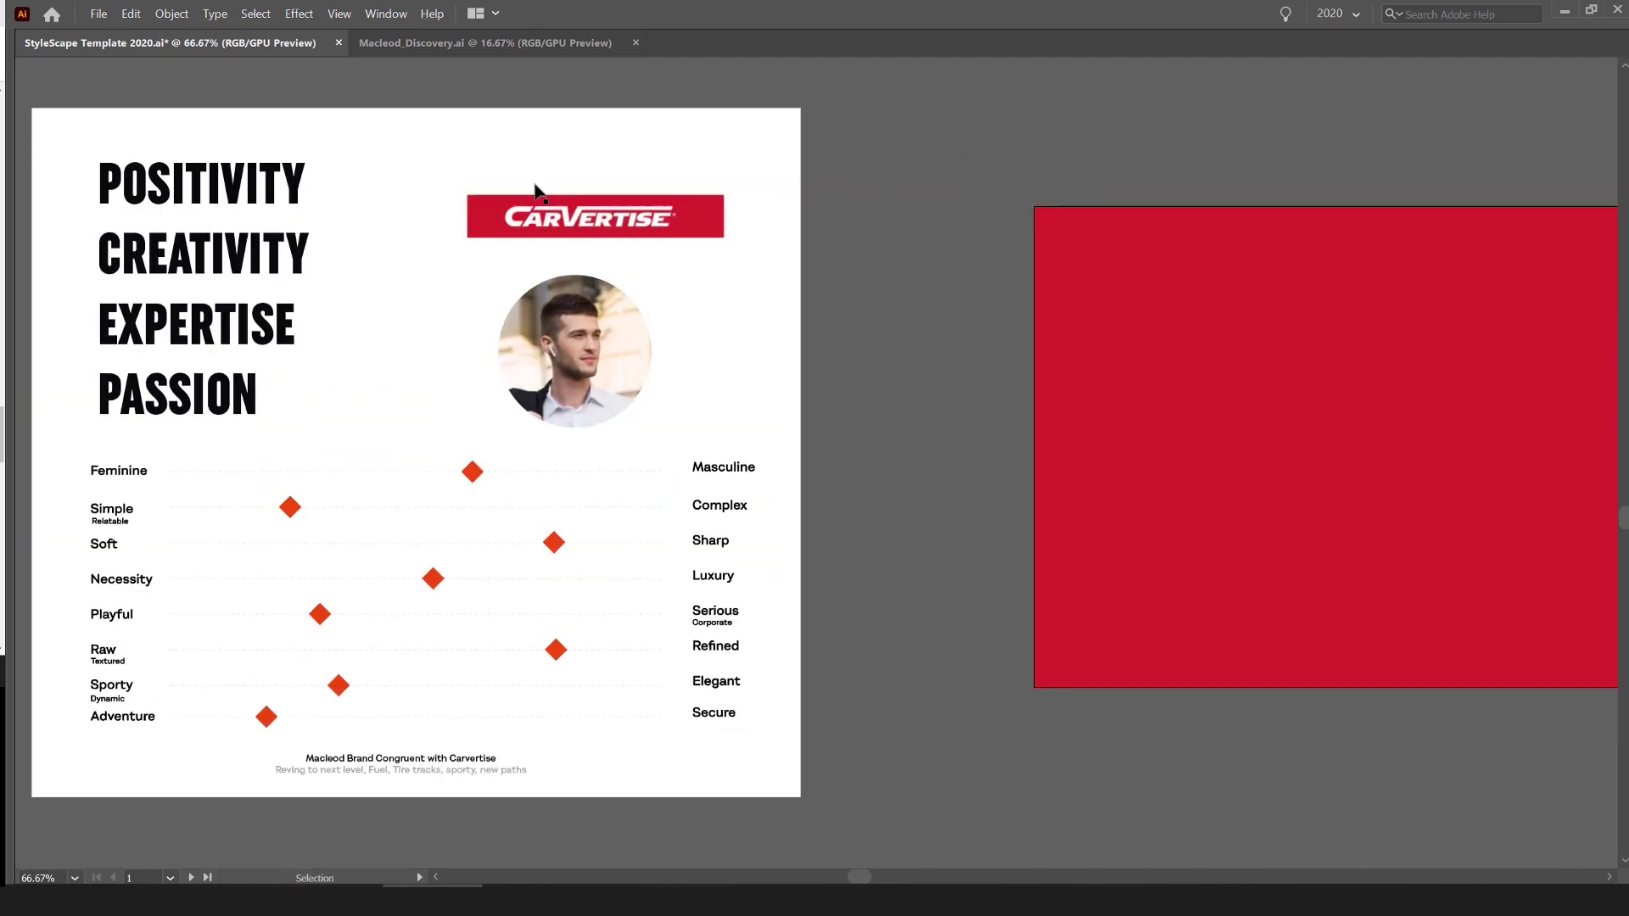
{"action": "scroll", "coordinate": [499, 198], "scroll_direction": "up", "scroll_amount": 2}
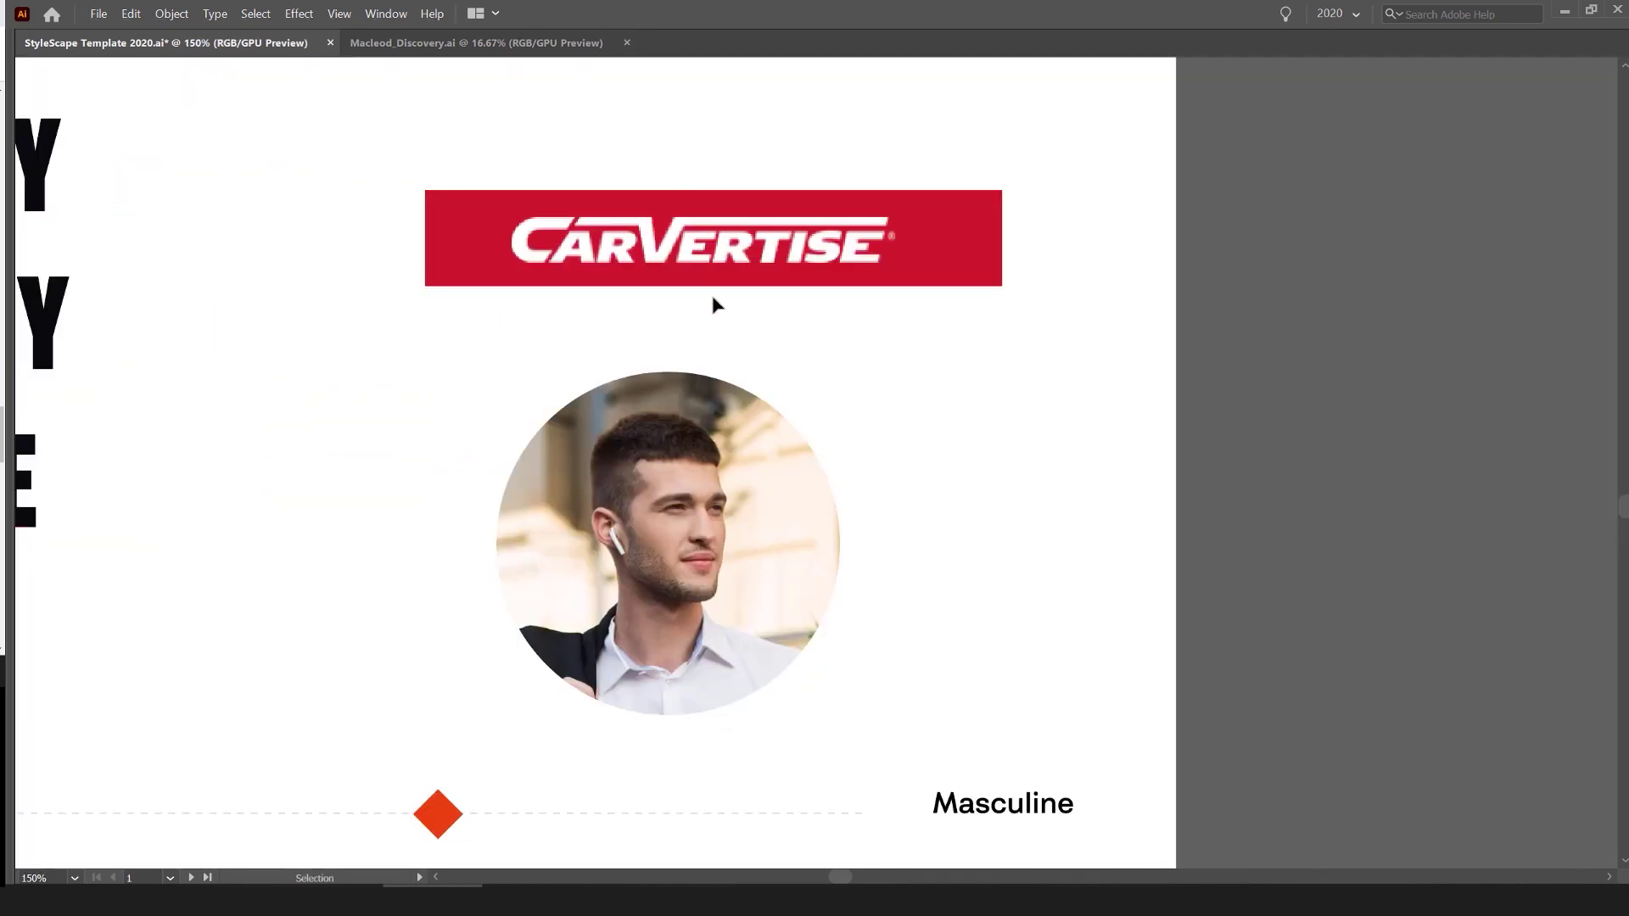
{"action": "scroll", "coordinate": [654, 345], "scroll_direction": "down", "scroll_amount": 3}
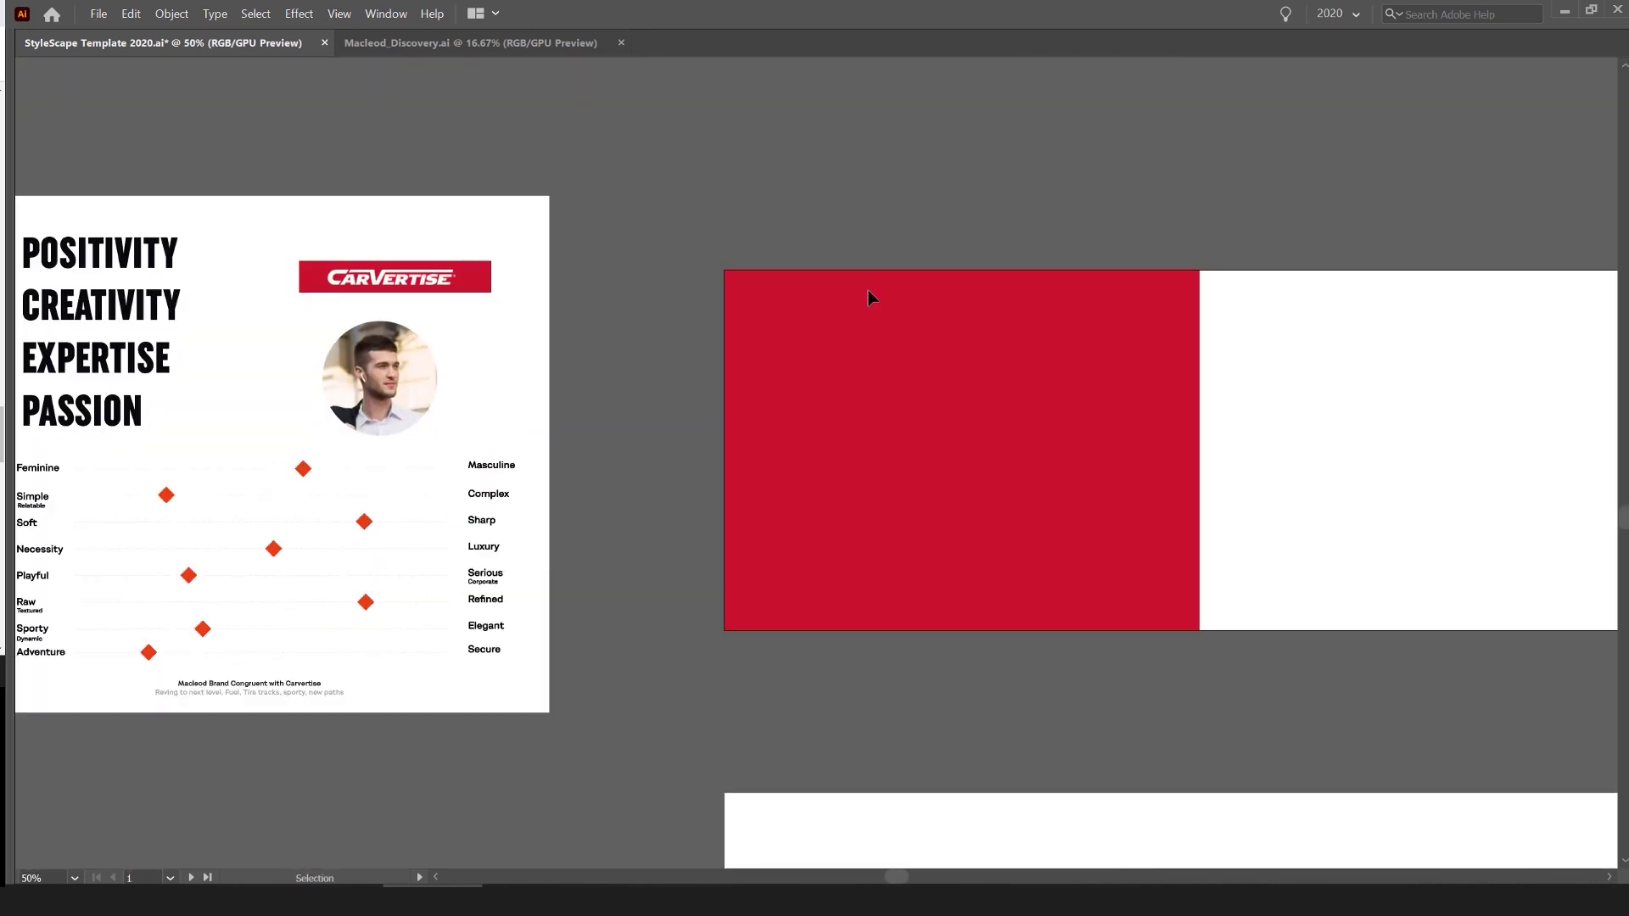
{"action": "left_click", "coordinate": [868, 290]}
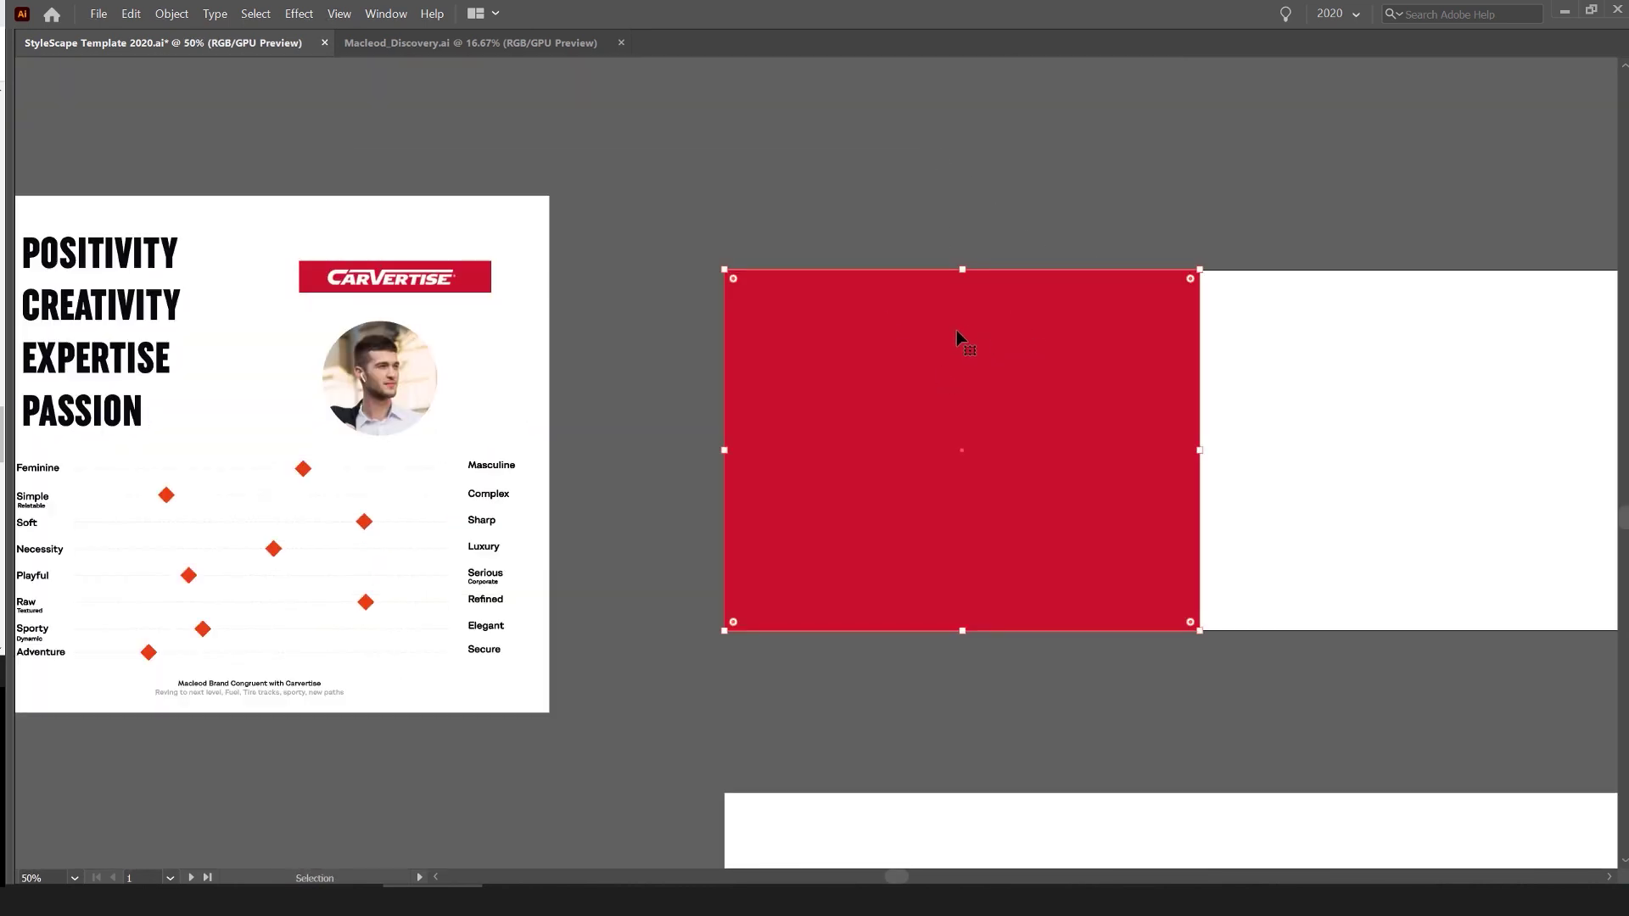
{"action": "left_click_drag", "start_coordinate": [957, 333], "coordinate": [848, 345]}
- Draw a small square in the lower left area of the red block and fill it with the heading text's black
{"action": "key", "text": "m"}
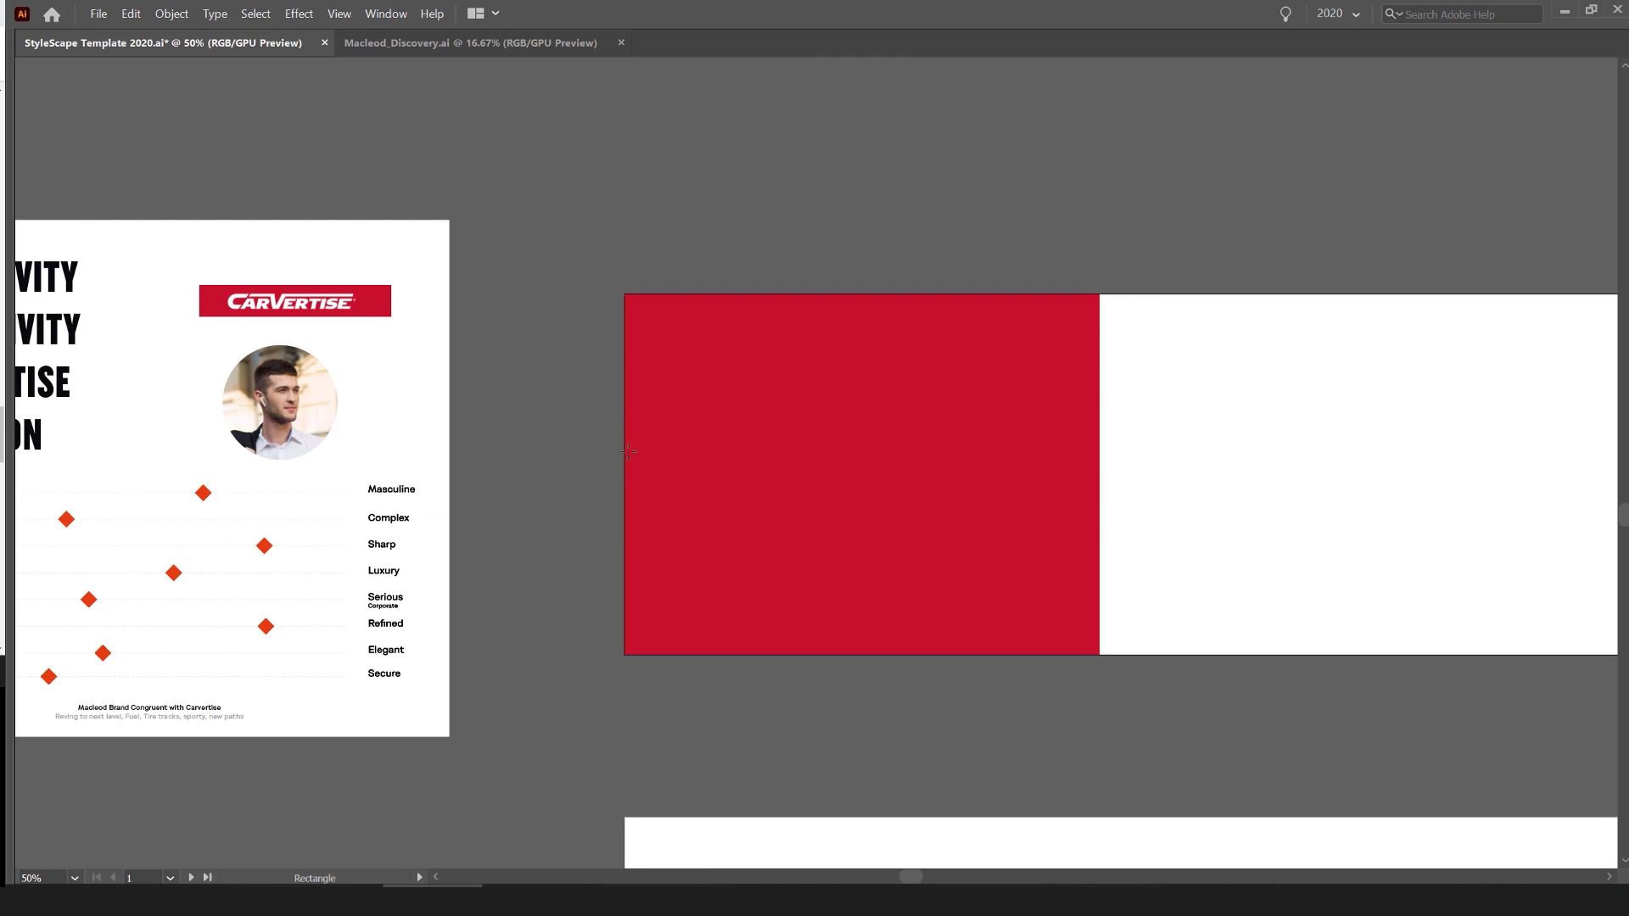
{"action": "left_click_drag", "start_coordinate": [725, 551], "coordinate": [761, 585]}
{"action": "key", "text": "m"}
{"action": "left_click_drag", "start_coordinate": [744, 529], "coordinate": [778, 563]}
{"action": "left_click", "coordinate": [64, 288]}
{"action": "scroll", "coordinate": [814, 527], "scroll_direction": "up", "scroll_amount": 2}
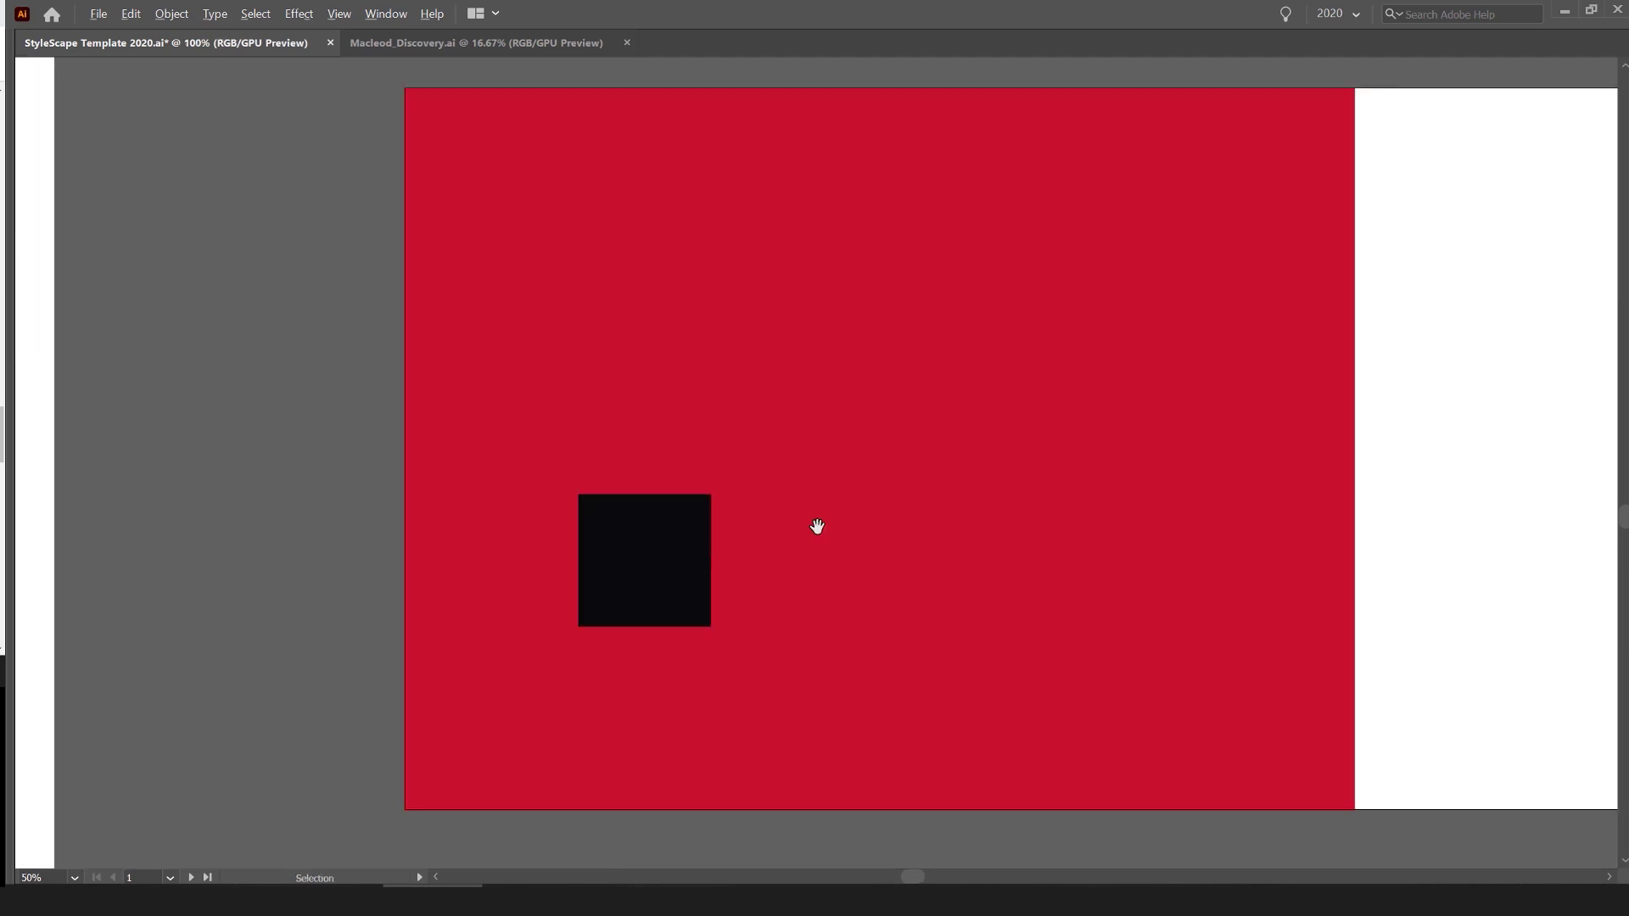
- Scale the black square down slightly and place it closer to the red block's lower left corner
{"action": "scroll", "coordinate": [815, 527], "scroll_direction": "down", "scroll_amount": 3}
{"action": "key", "text": "v"}
{"action": "left_click_drag", "start_coordinate": [696, 356], "coordinate": [629, 478]}
{"action": "left_click_drag", "start_coordinate": [615, 412], "coordinate": [599, 435]}
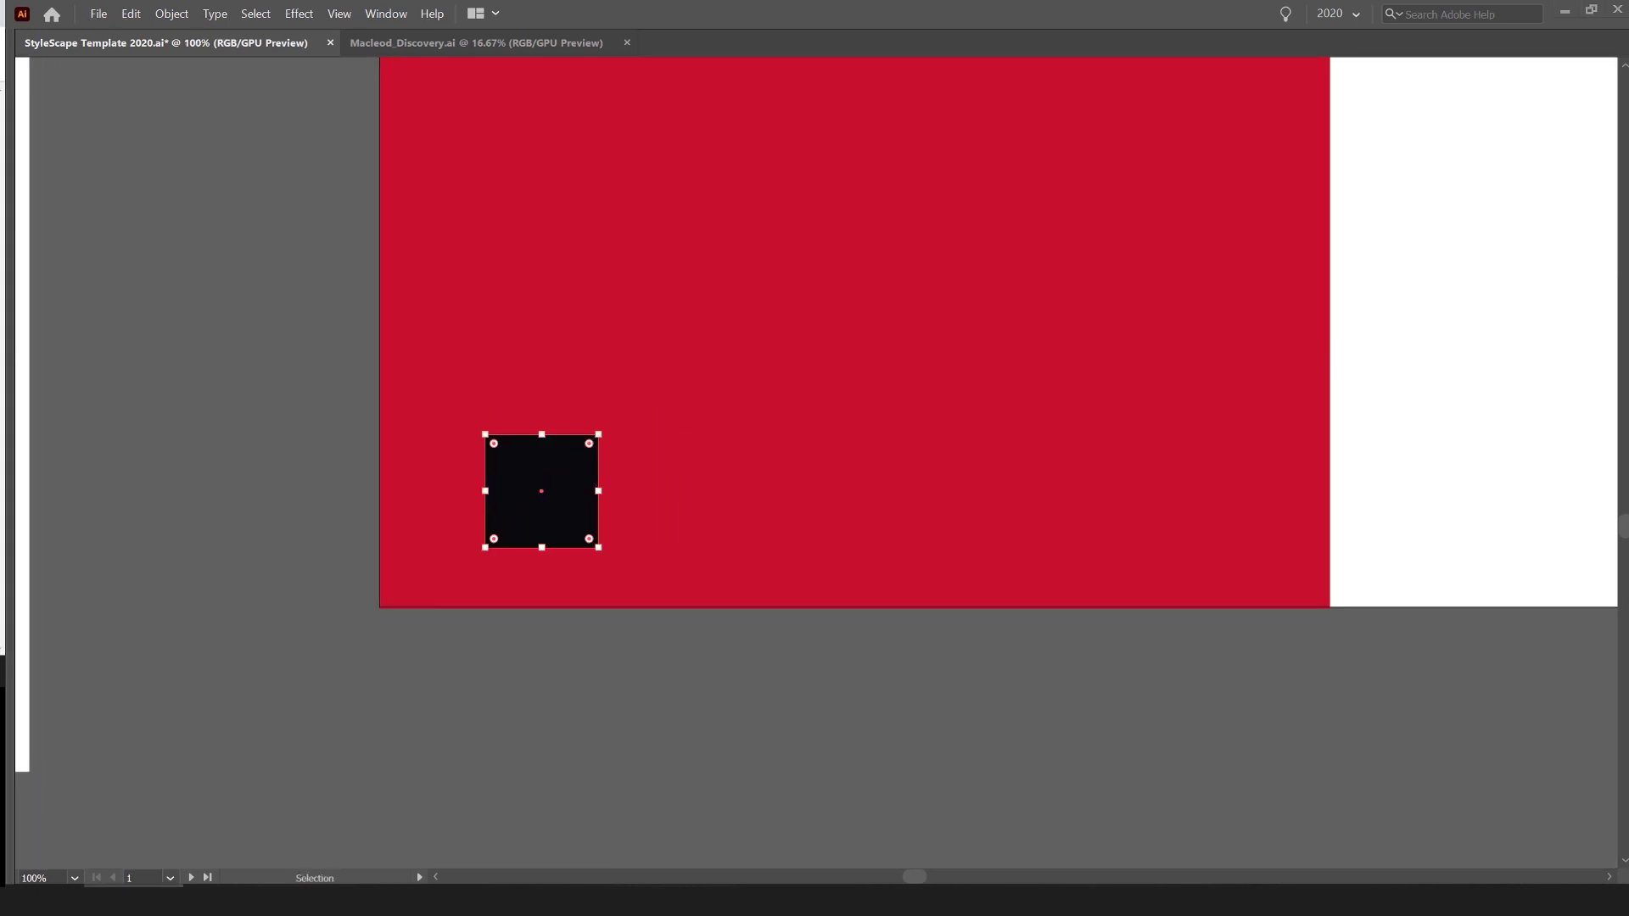
- Copy the red "BANG BANG" poster image from Pinterest and paste it into the StyleScape document in Illustrator
{"action": "key", "text": "alt+Tab"}
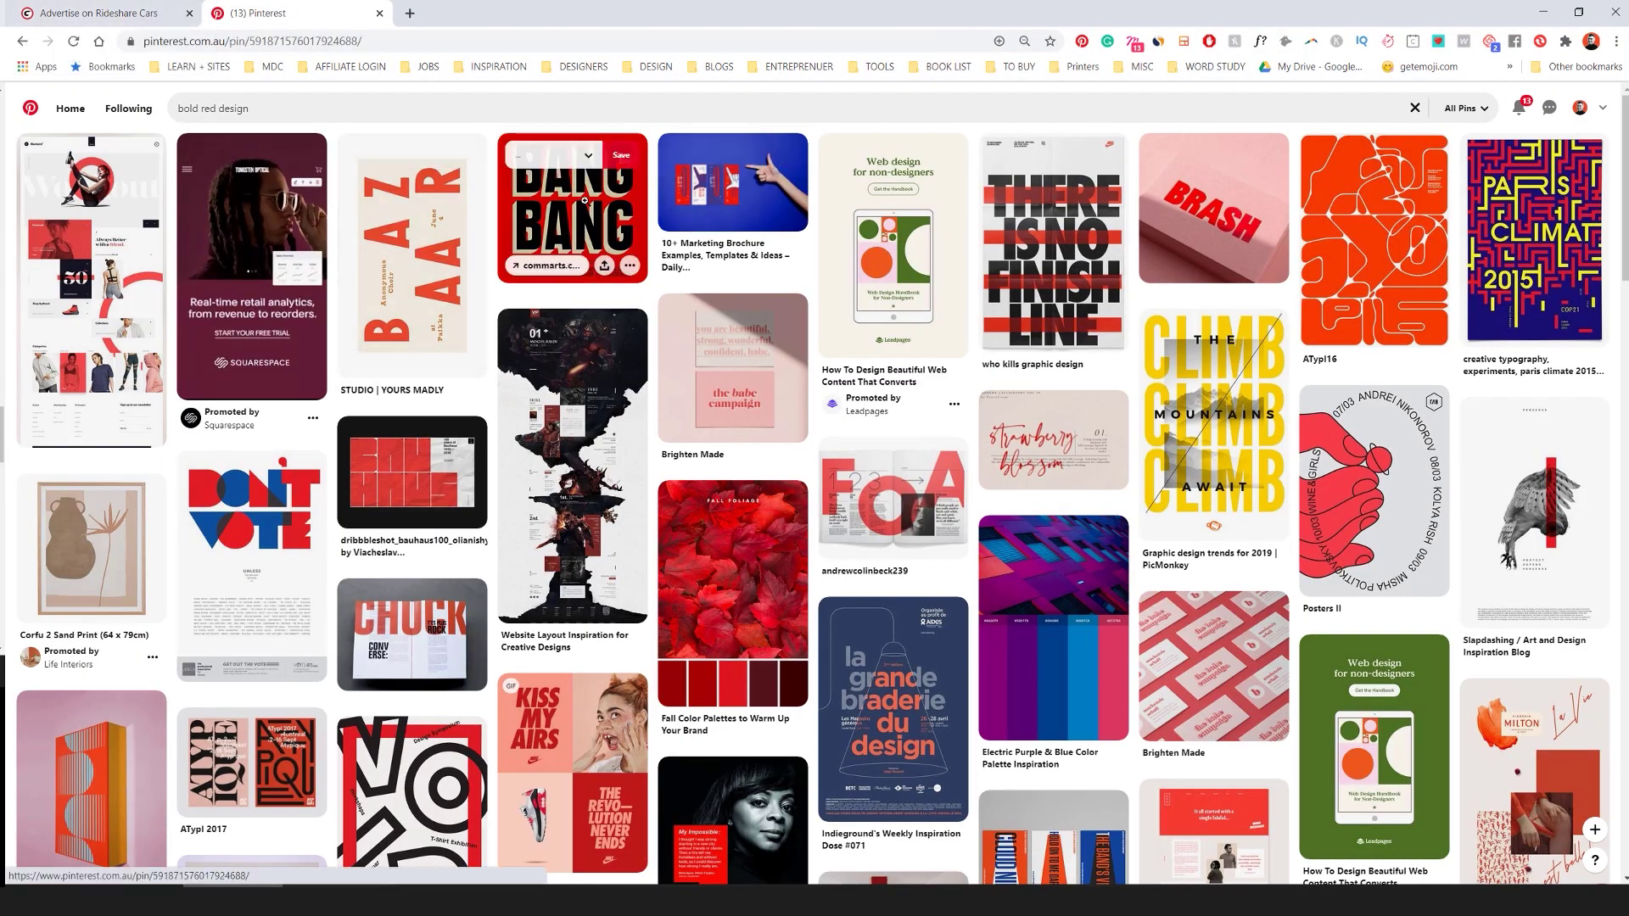
{"action": "left_click", "coordinate": [585, 200]}
{"action": "right_click", "coordinate": [763, 310]}
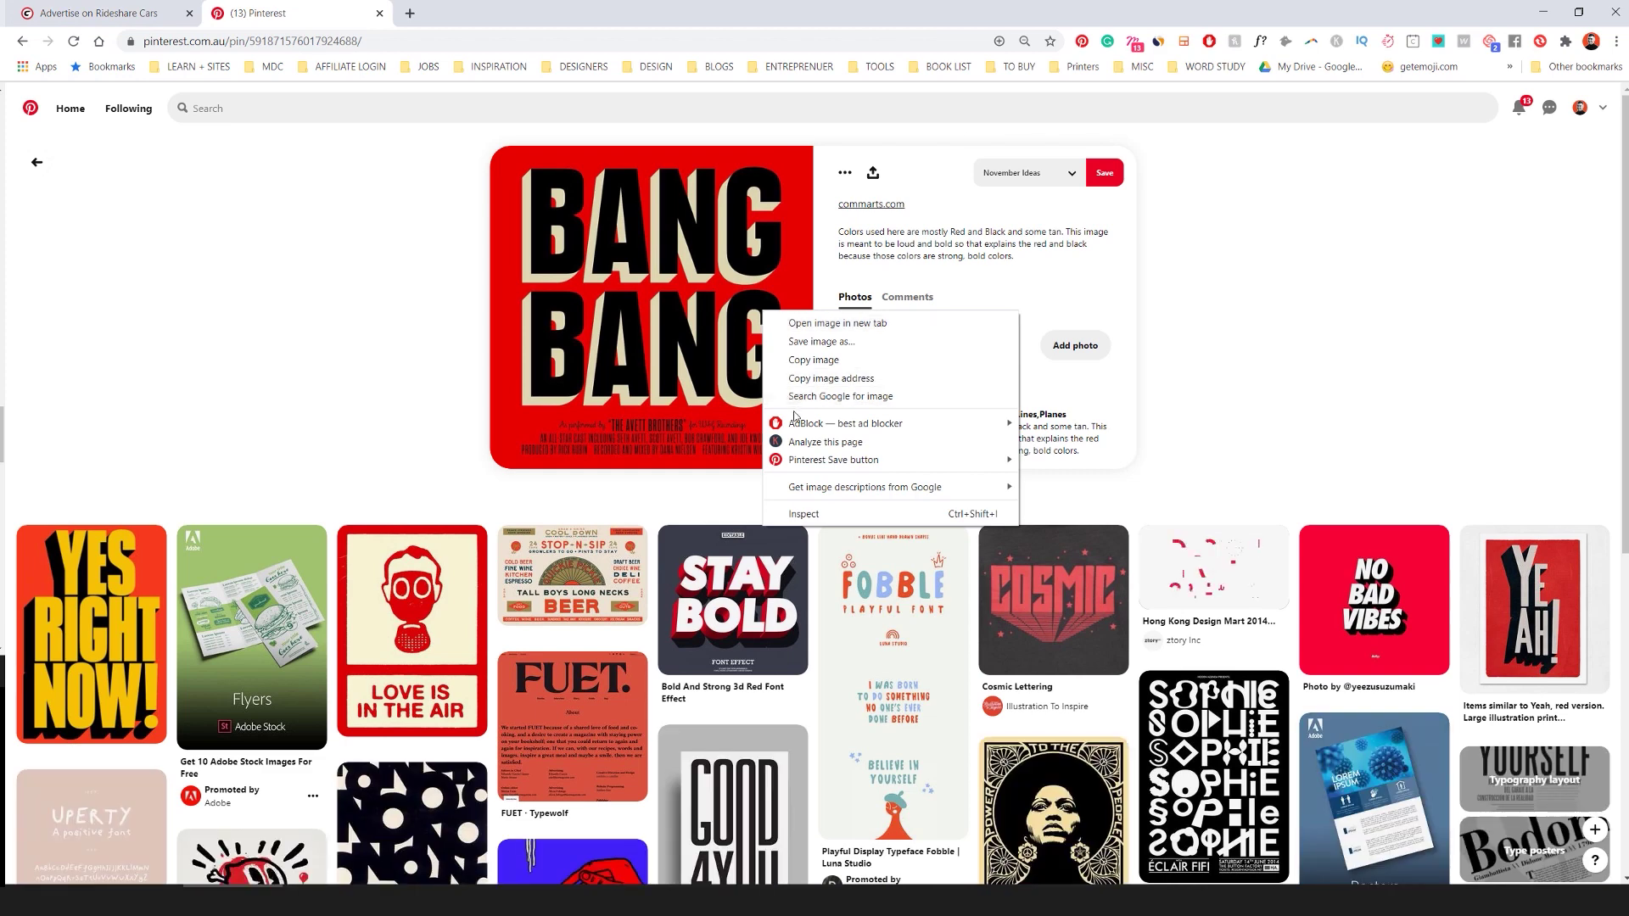
{"action": "left_click", "coordinate": [798, 356]}
{"action": "key", "text": "alt+Tab"}
{"action": "key", "text": "ctrl+v"}
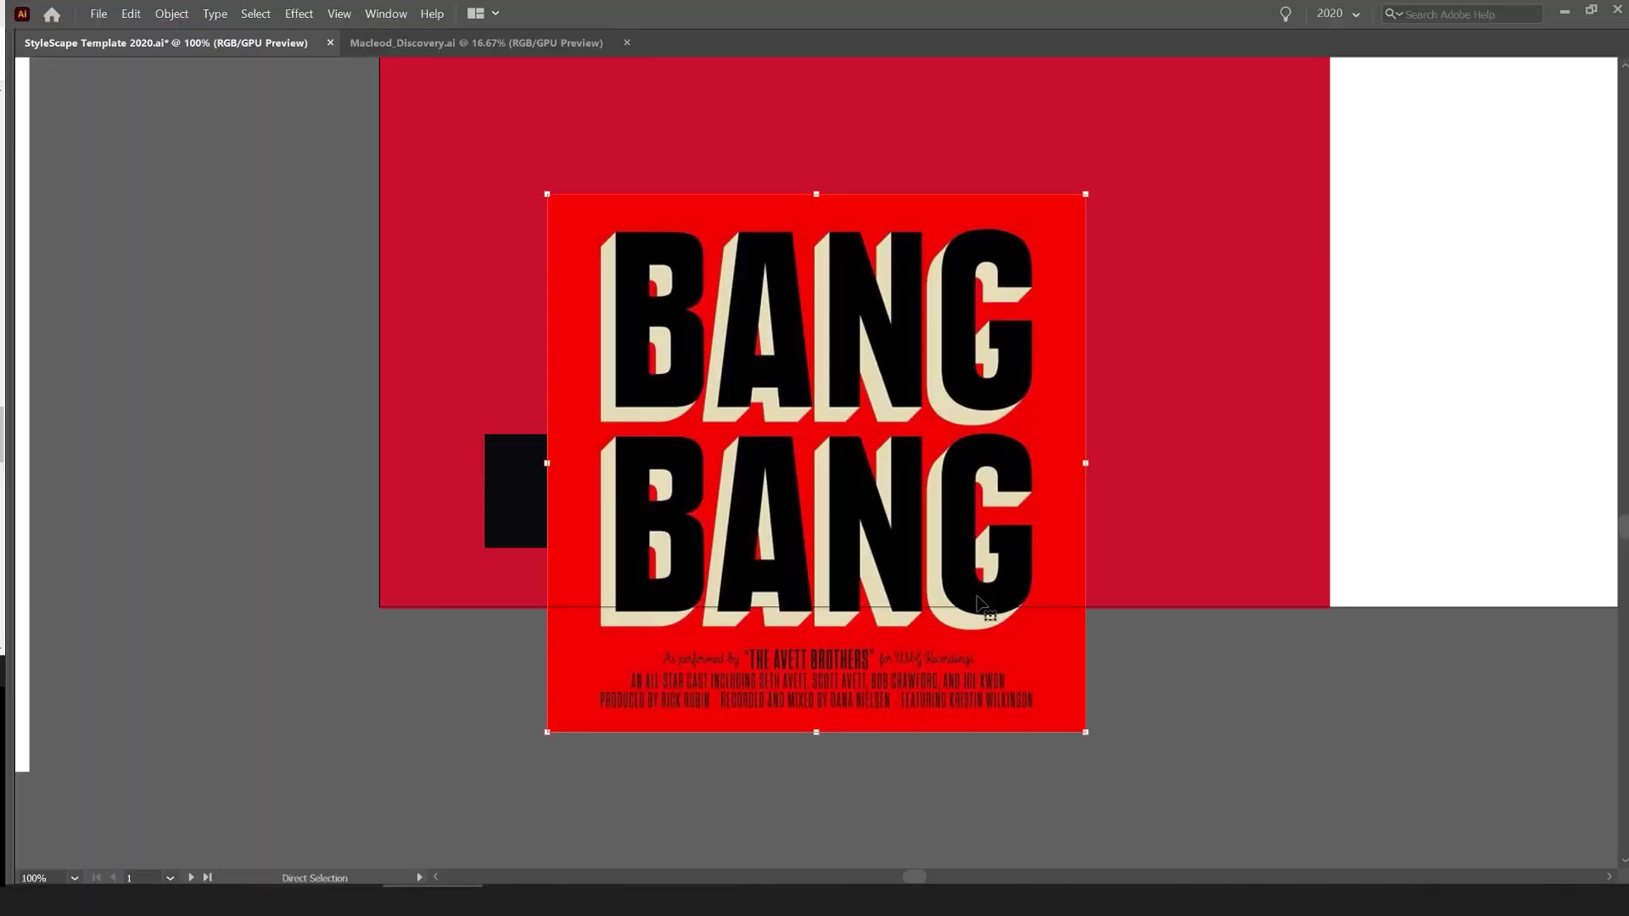
{"action": "key", "text": "ctrl+minus"}
{"action": "left_click_drag", "start_coordinate": [718, 625], "coordinate": [1109, 564]}
- Switch to Pinterest and look through the pins related to the "BANG BANG" poster for further design and colour references
{"action": "key", "text": "alt+Tab"}
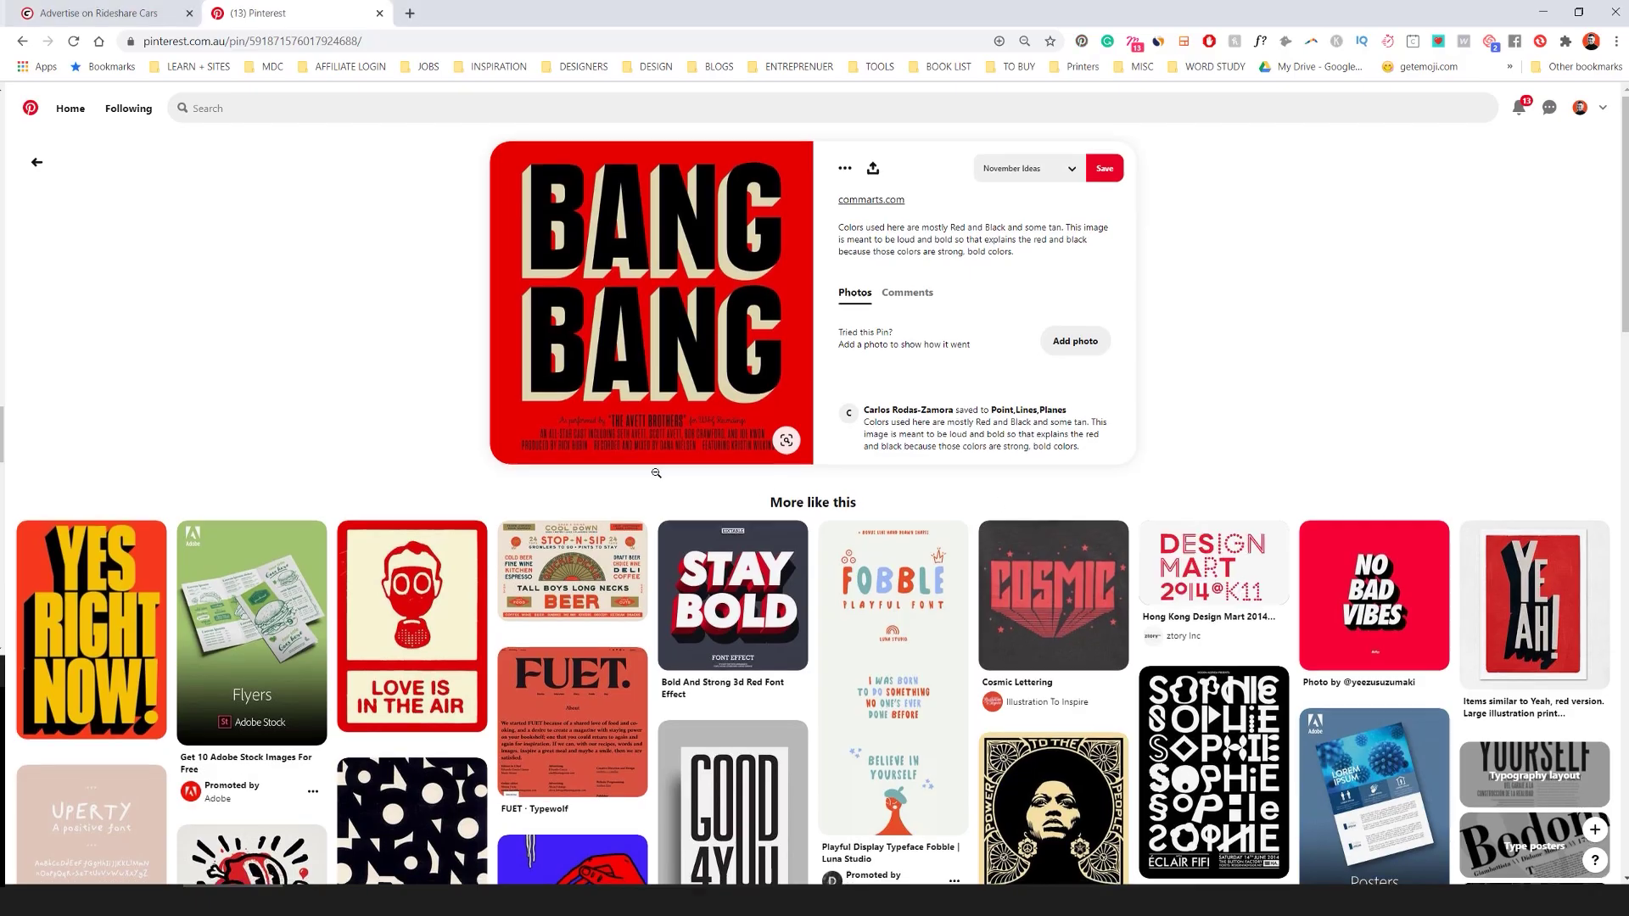
{"action": "scroll", "coordinate": [676, 492], "scroll_direction": "down", "scroll_amount": 2}
{"action": "scroll", "coordinate": [676, 492], "scroll_direction": "down", "scroll_amount": 15}
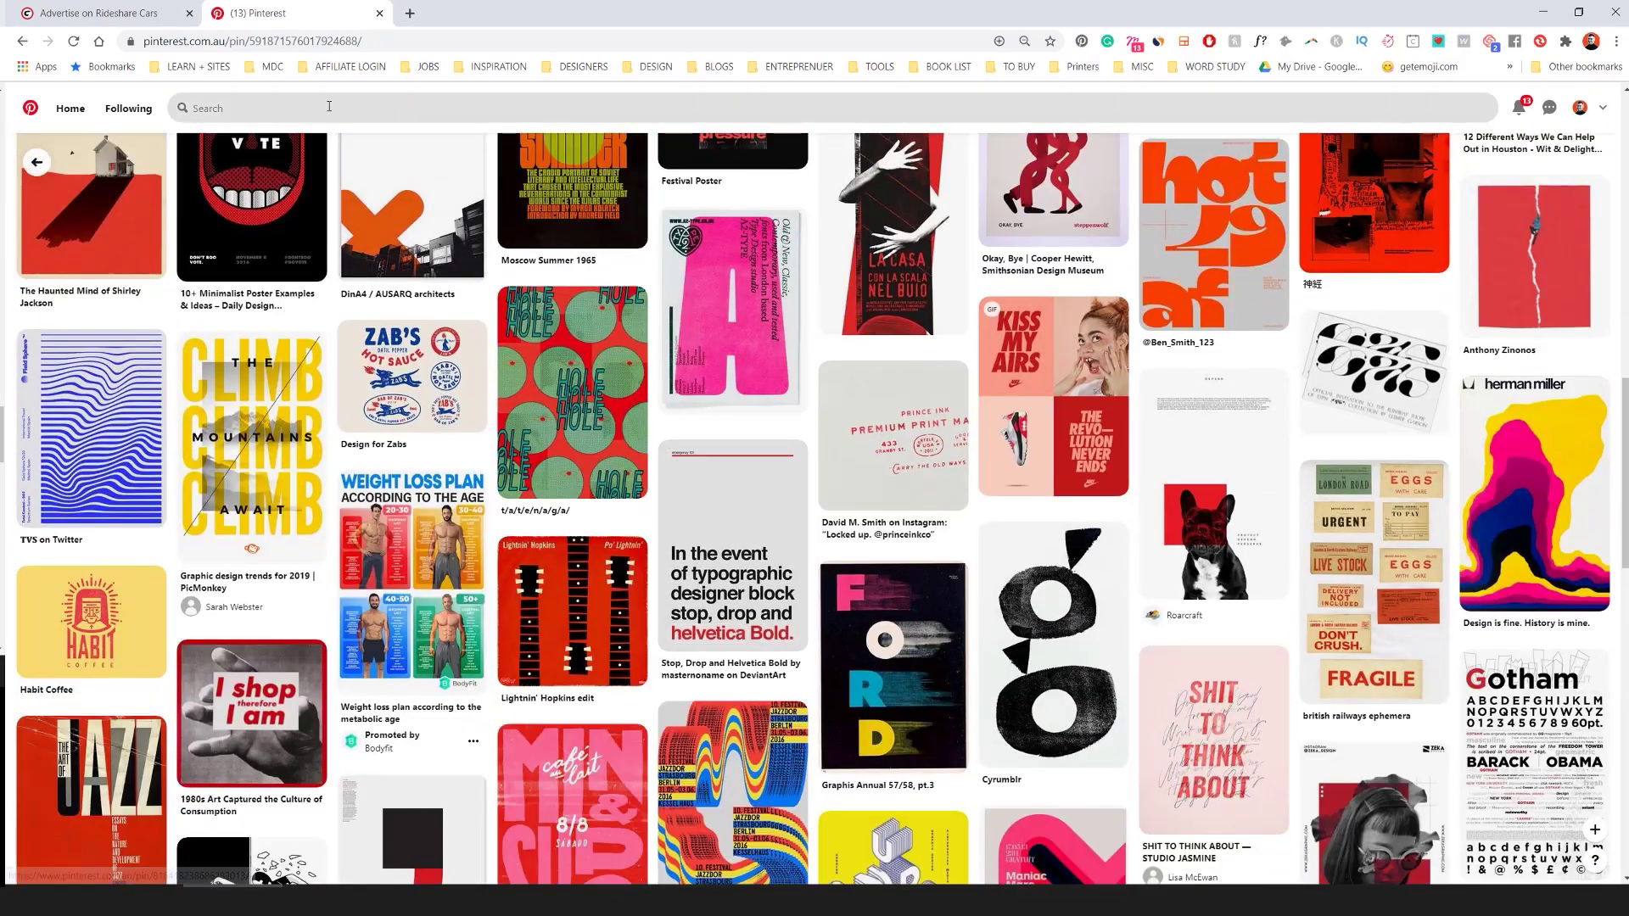
{"action": "left_click", "coordinate": [370, 111]}
{"action": "scroll", "coordinate": [1044, 578], "scroll_direction": "down", "scroll_amount": 4}
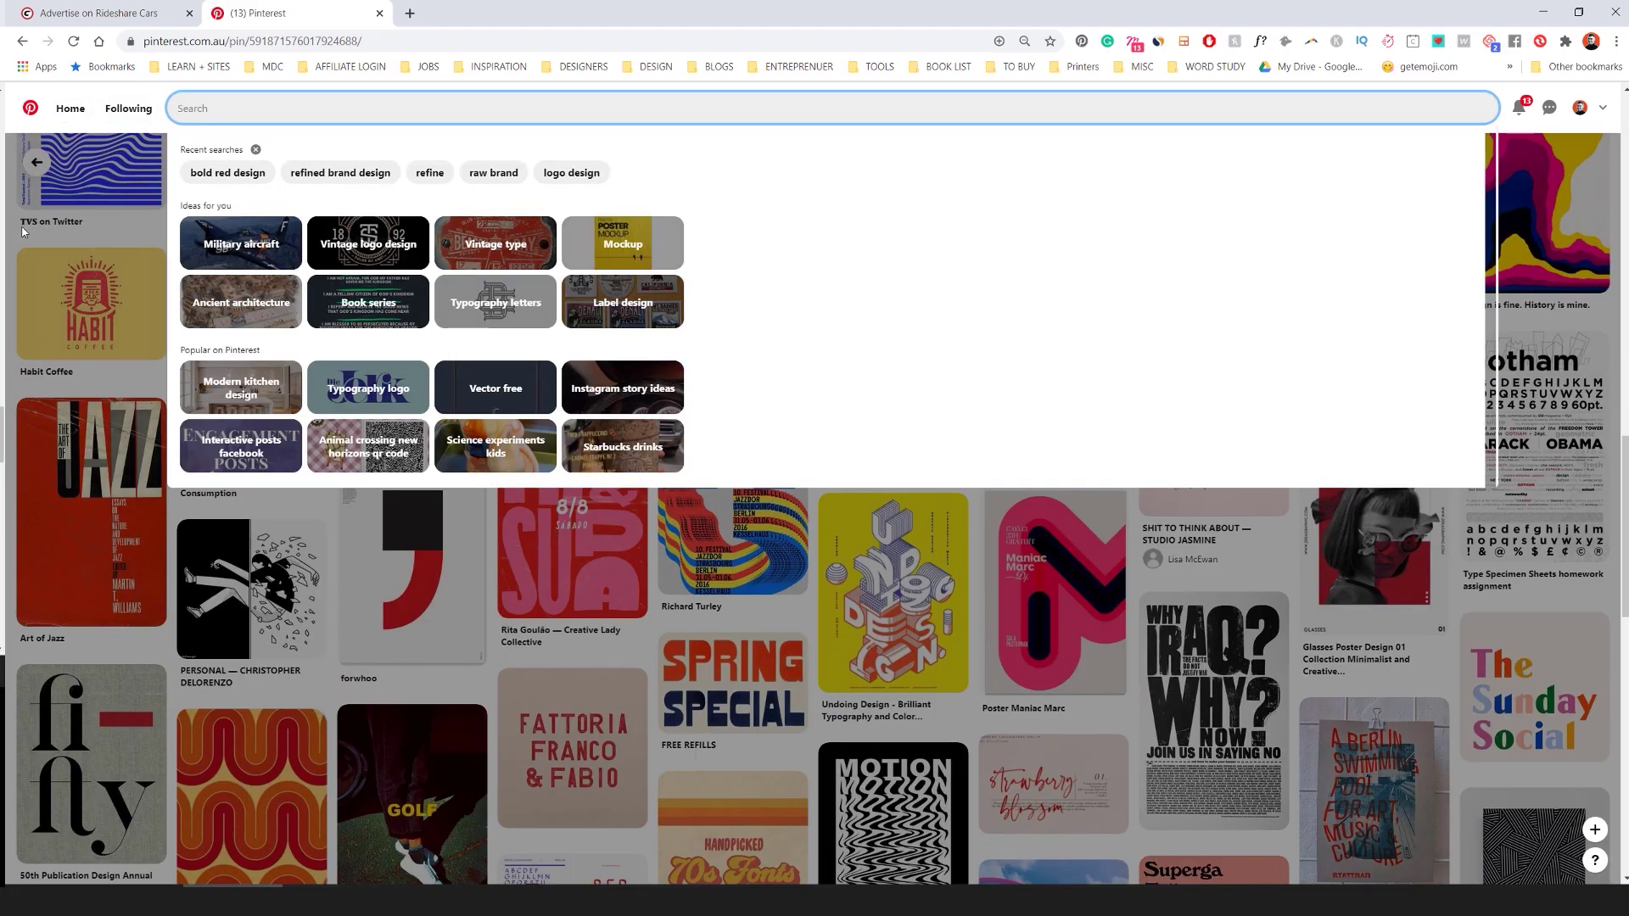
{"action": "left_click", "coordinate": [1044, 578]}
{"action": "scroll", "coordinate": [1044, 578], "scroll_direction": "down", "scroll_amount": 5}
{"action": "scroll", "coordinate": [183, 225], "scroll_direction": "down", "scroll_amount": 5}
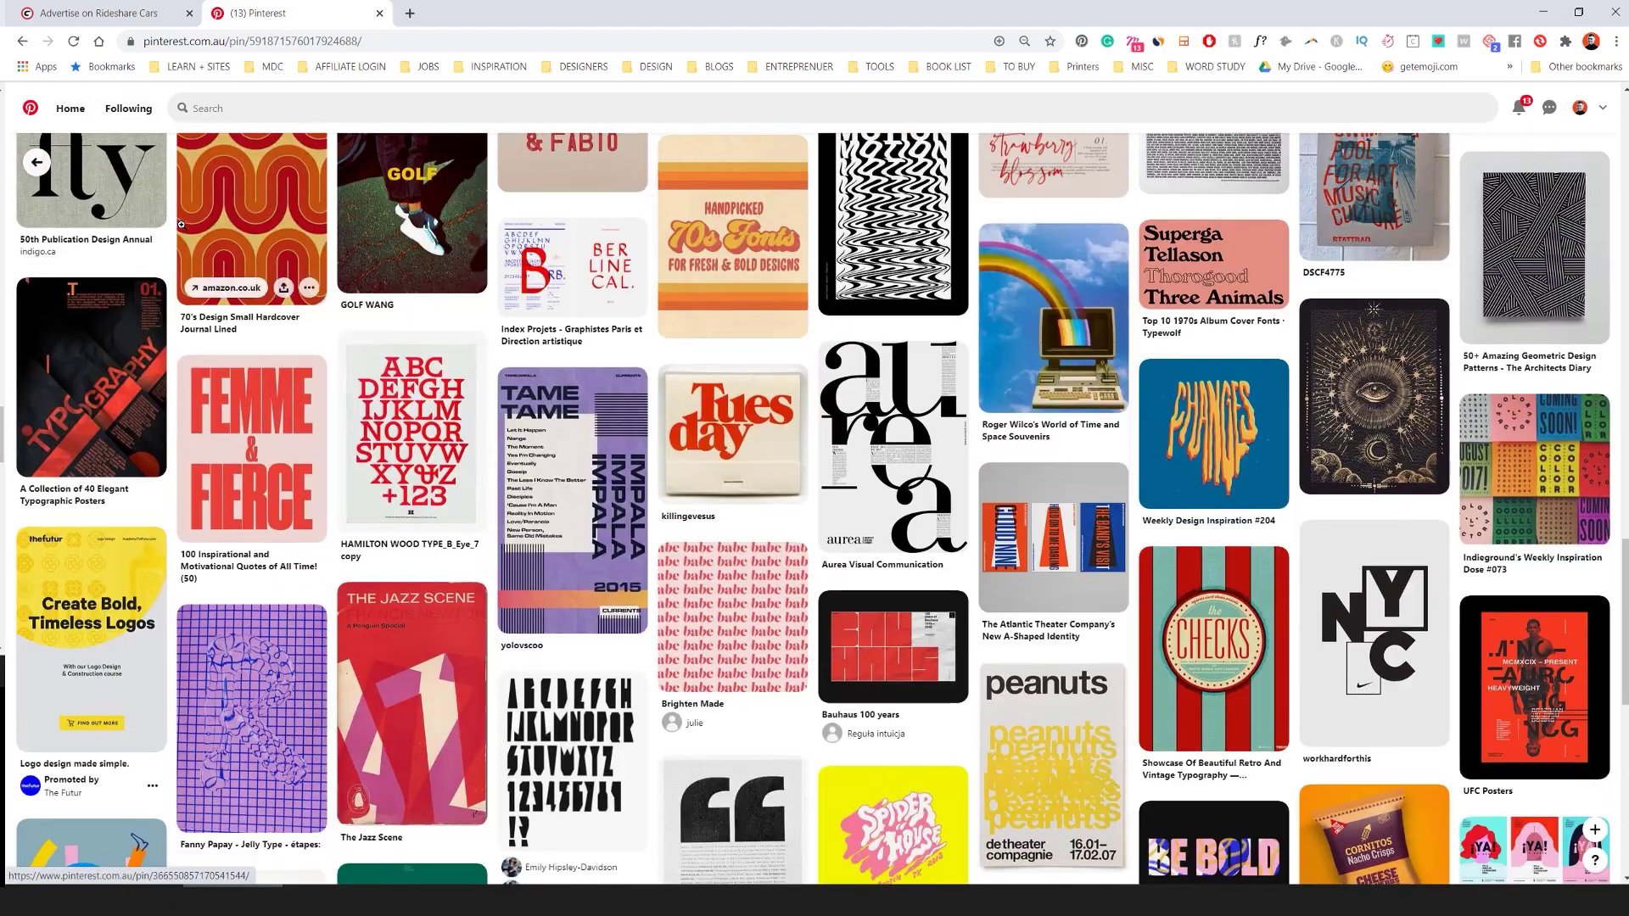
{"action": "scroll", "coordinate": [183, 225], "scroll_direction": "down", "scroll_amount": 3}
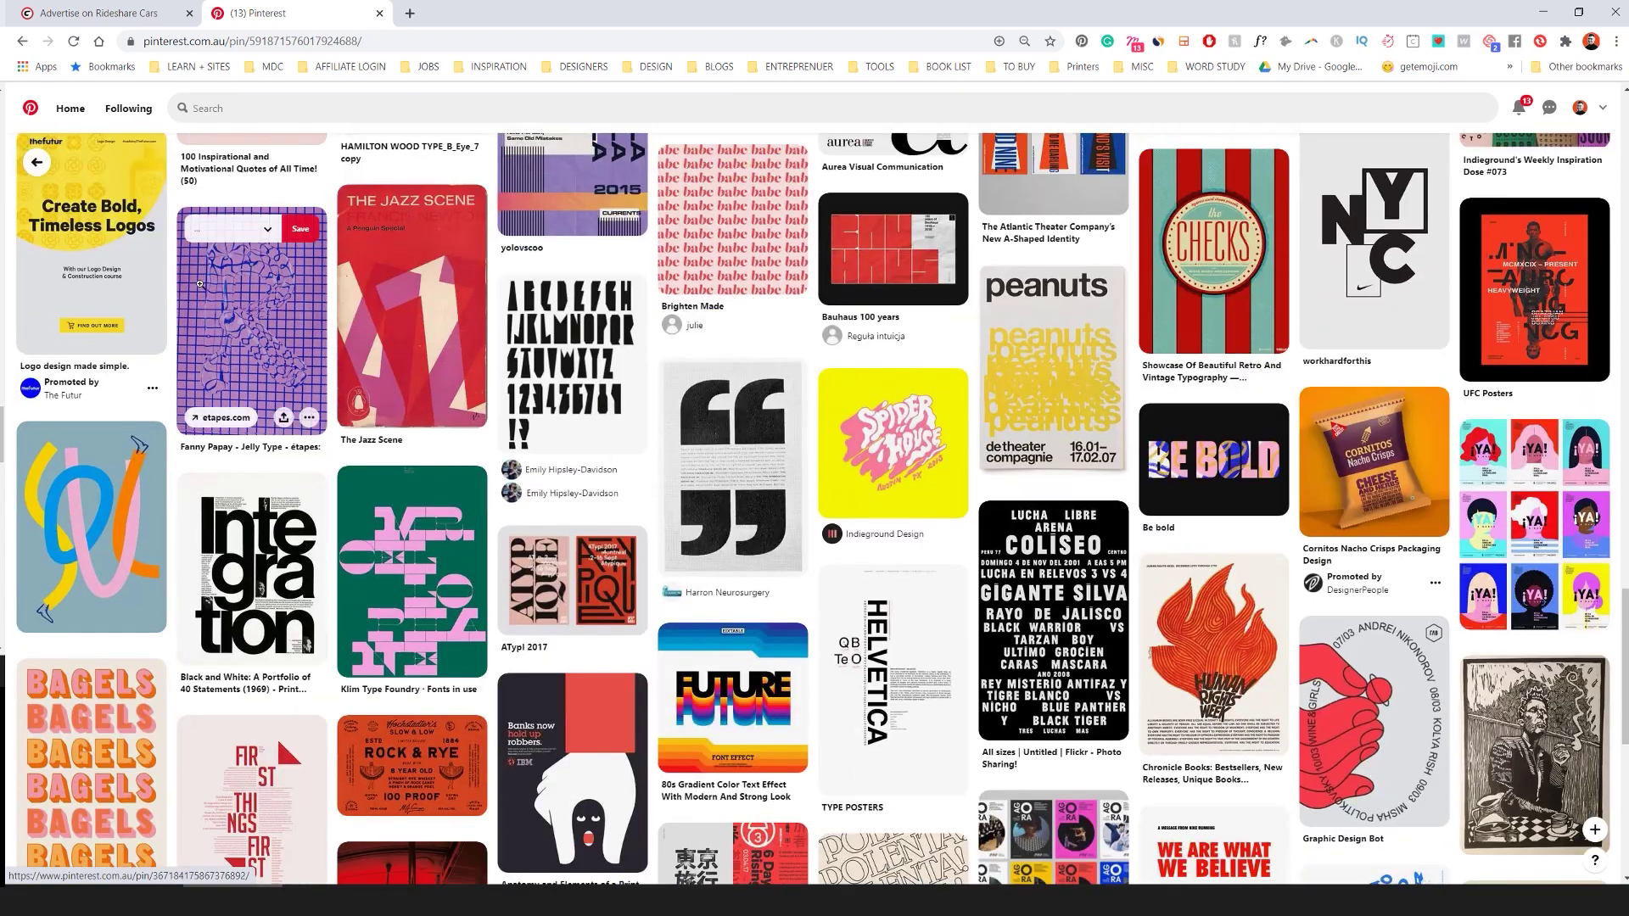
{"action": "scroll", "coordinate": [499, 503], "scroll_direction": "down", "scroll_amount": 4}
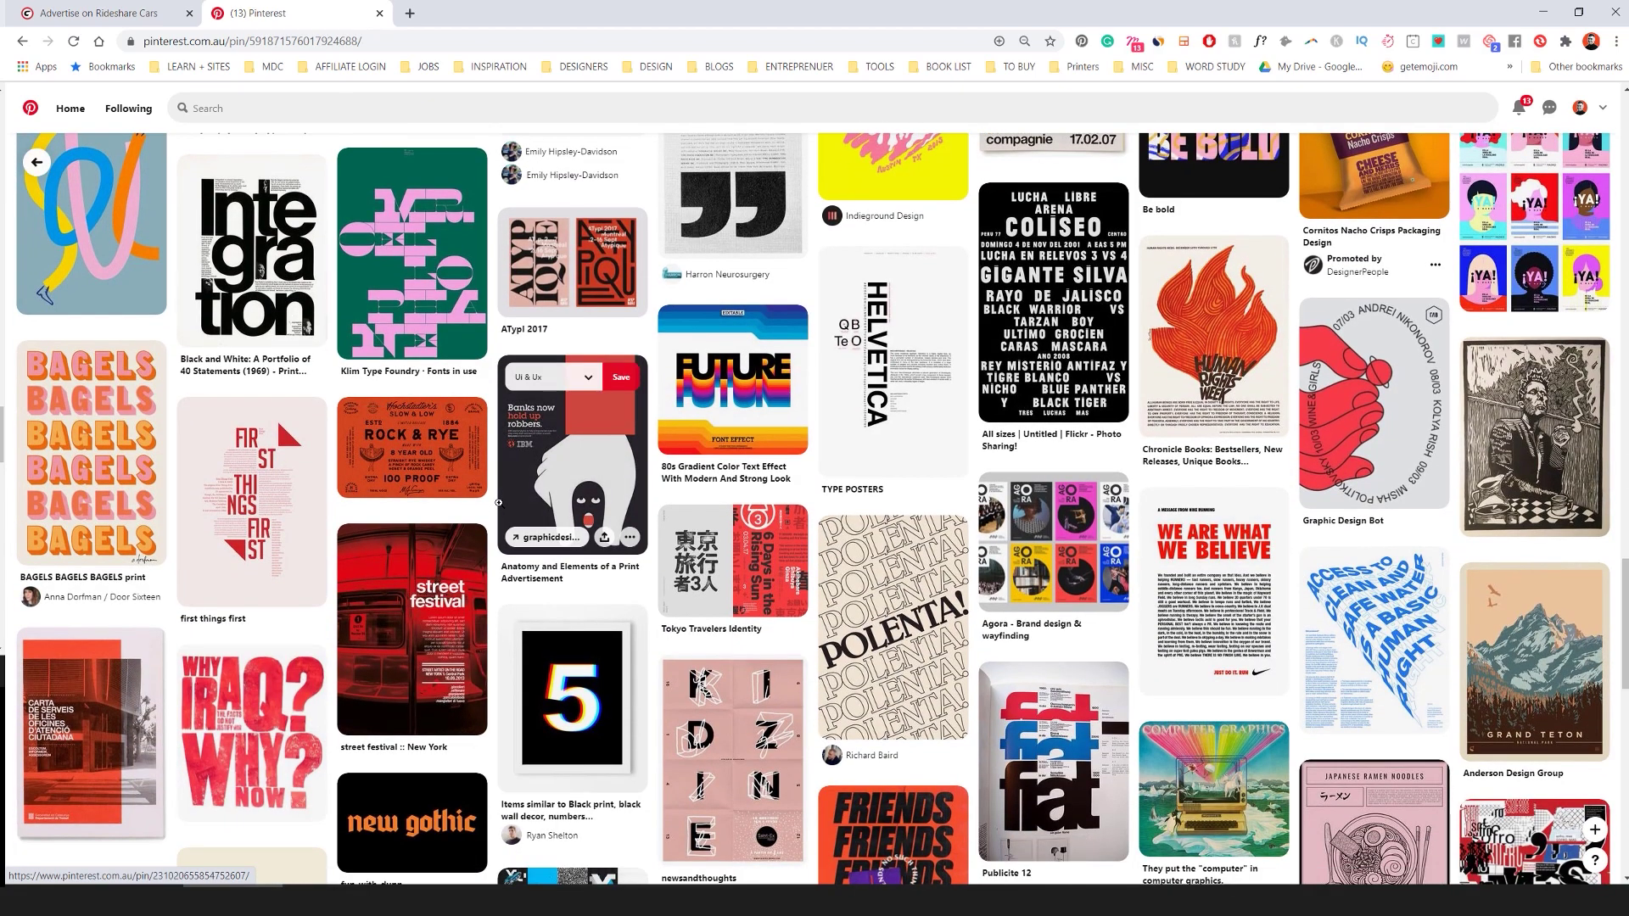
{"action": "scroll", "coordinate": [499, 503], "scroll_direction": "down", "scroll_amount": 8}
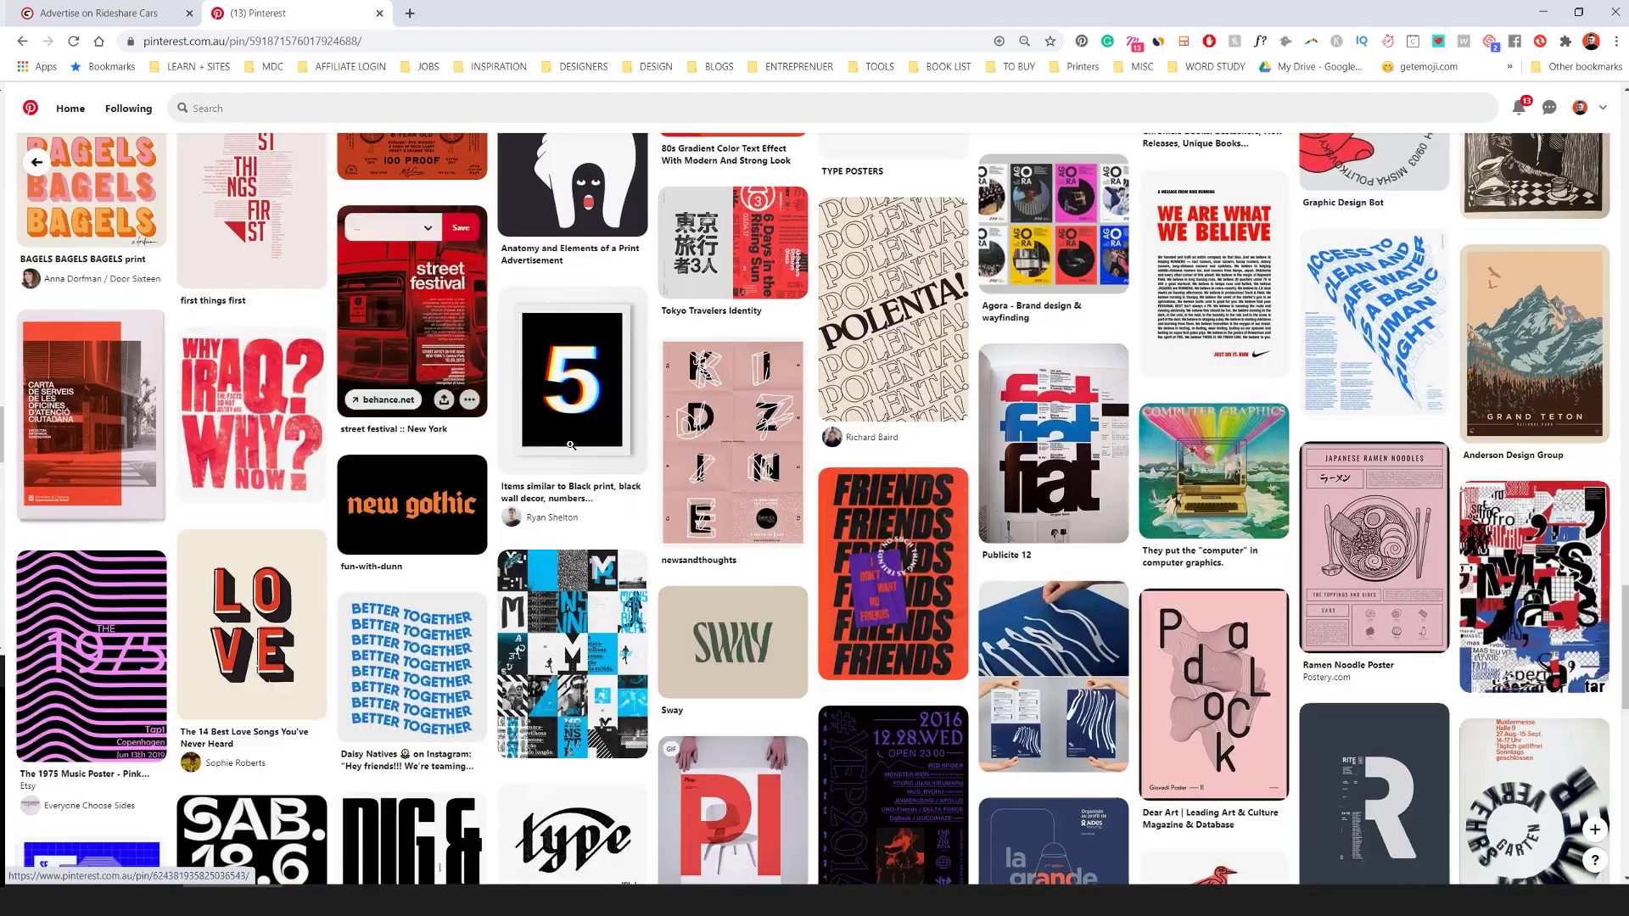
{"action": "scroll", "coordinate": [631, 389], "scroll_direction": "down", "scroll_amount": 12}
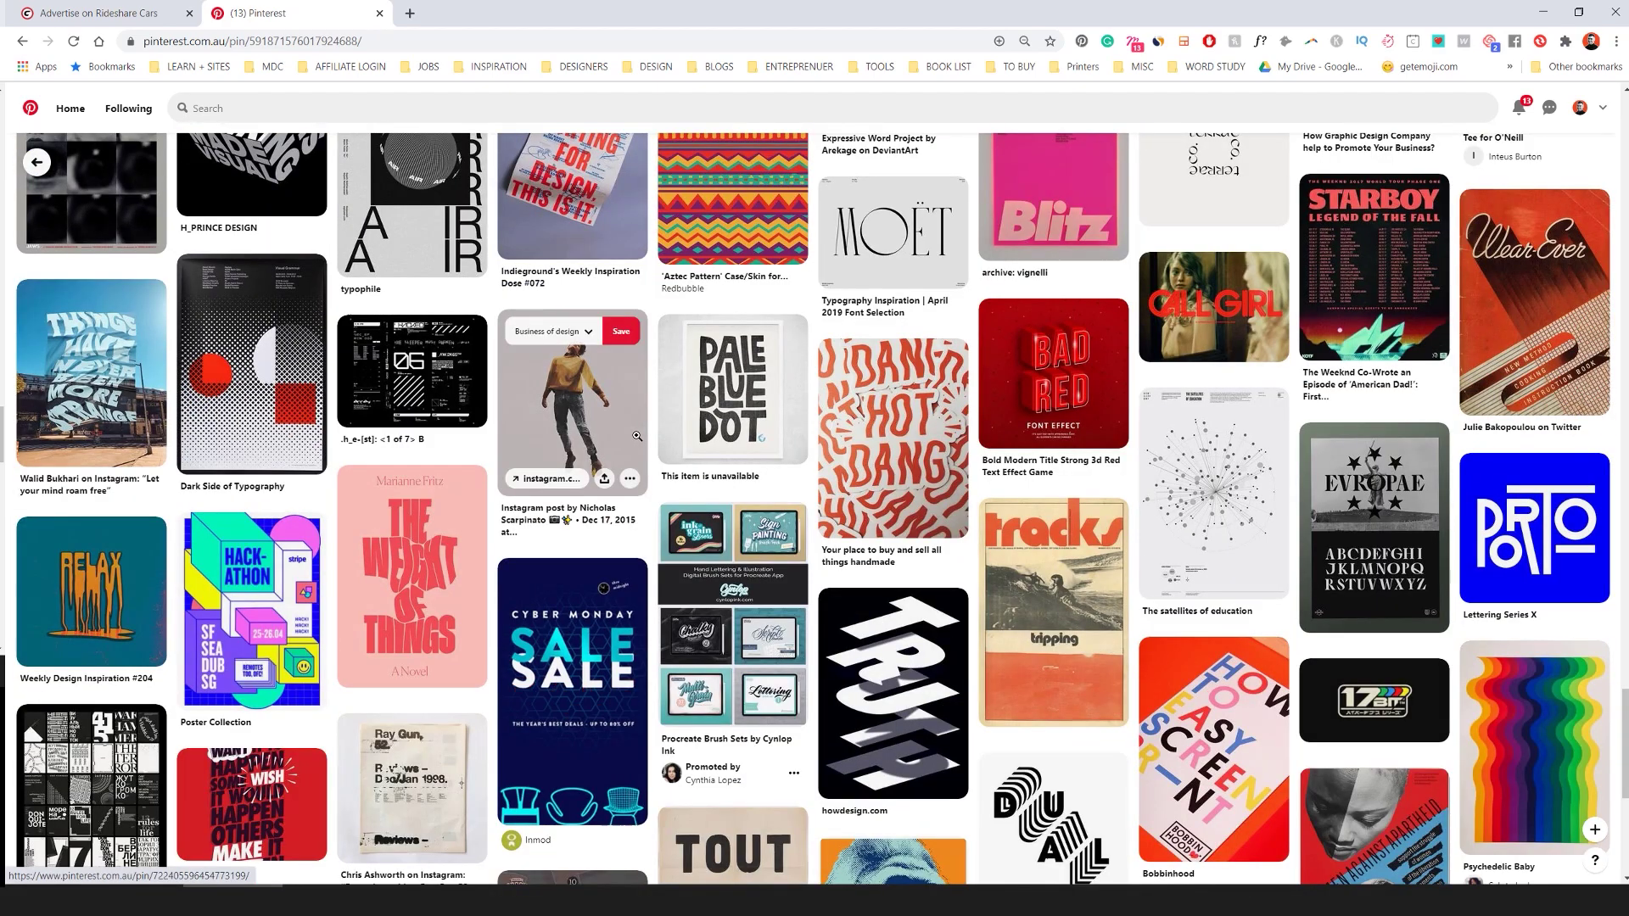
{"action": "scroll", "coordinate": [849, 467], "scroll_direction": "down", "scroll_amount": 6}
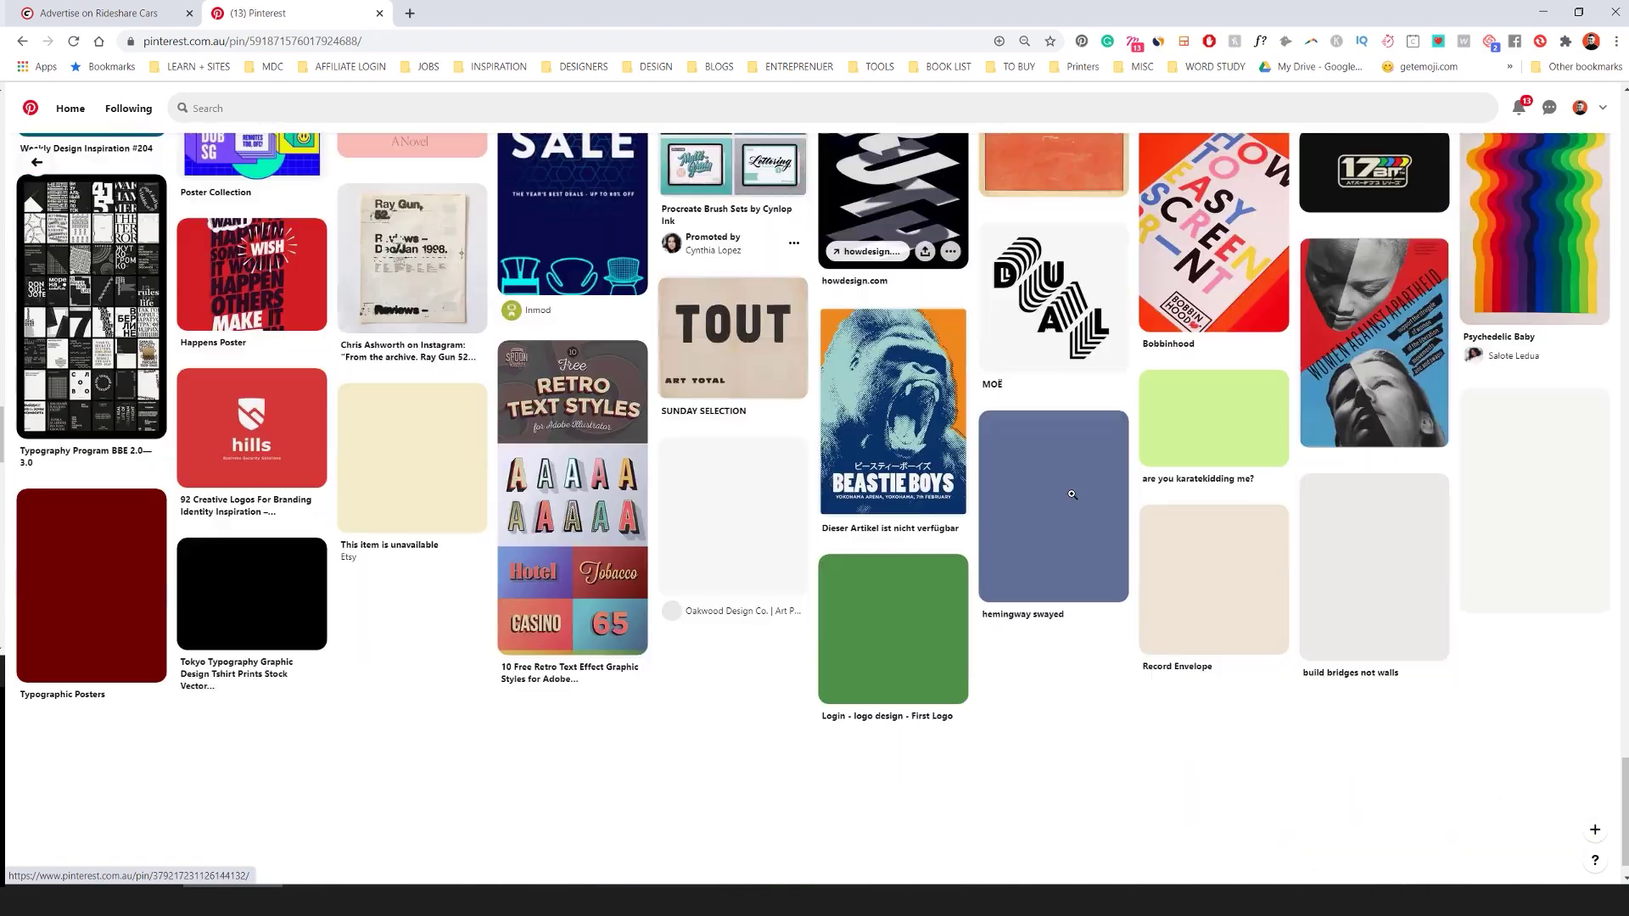
{"action": "scroll", "coordinate": [1188, 517], "scroll_direction": "down", "scroll_amount": 5}
{"action": "scroll", "coordinate": [1318, 539], "scroll_direction": "up", "scroll_amount": 3}
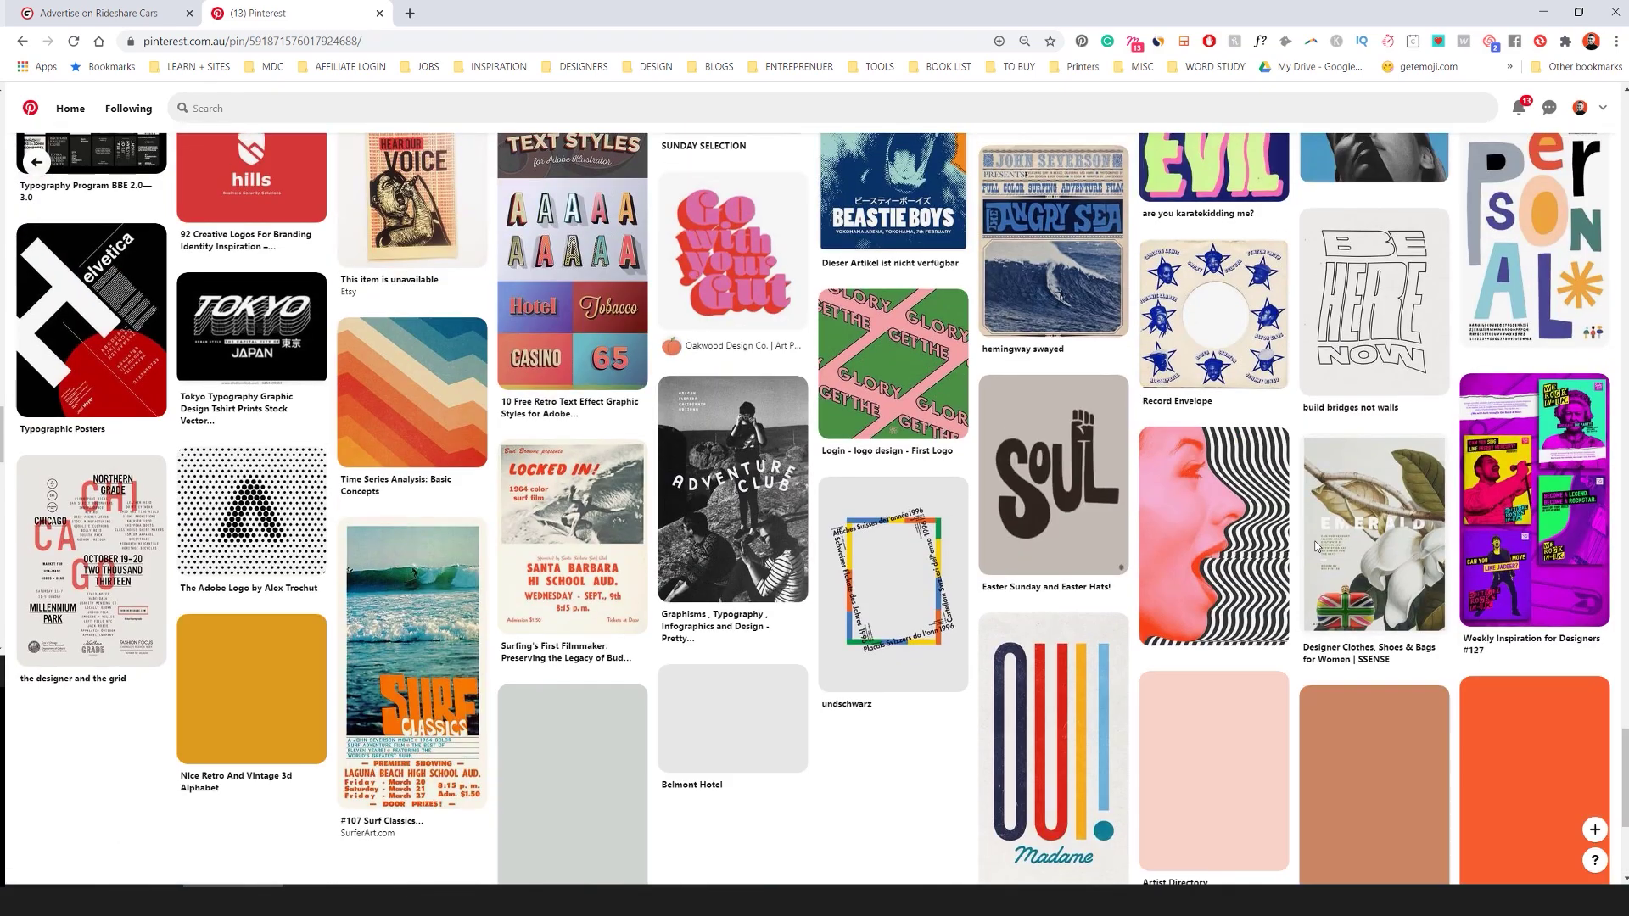
{"action": "scroll", "coordinate": [1318, 547], "scroll_direction": "down", "scroll_amount": 5}
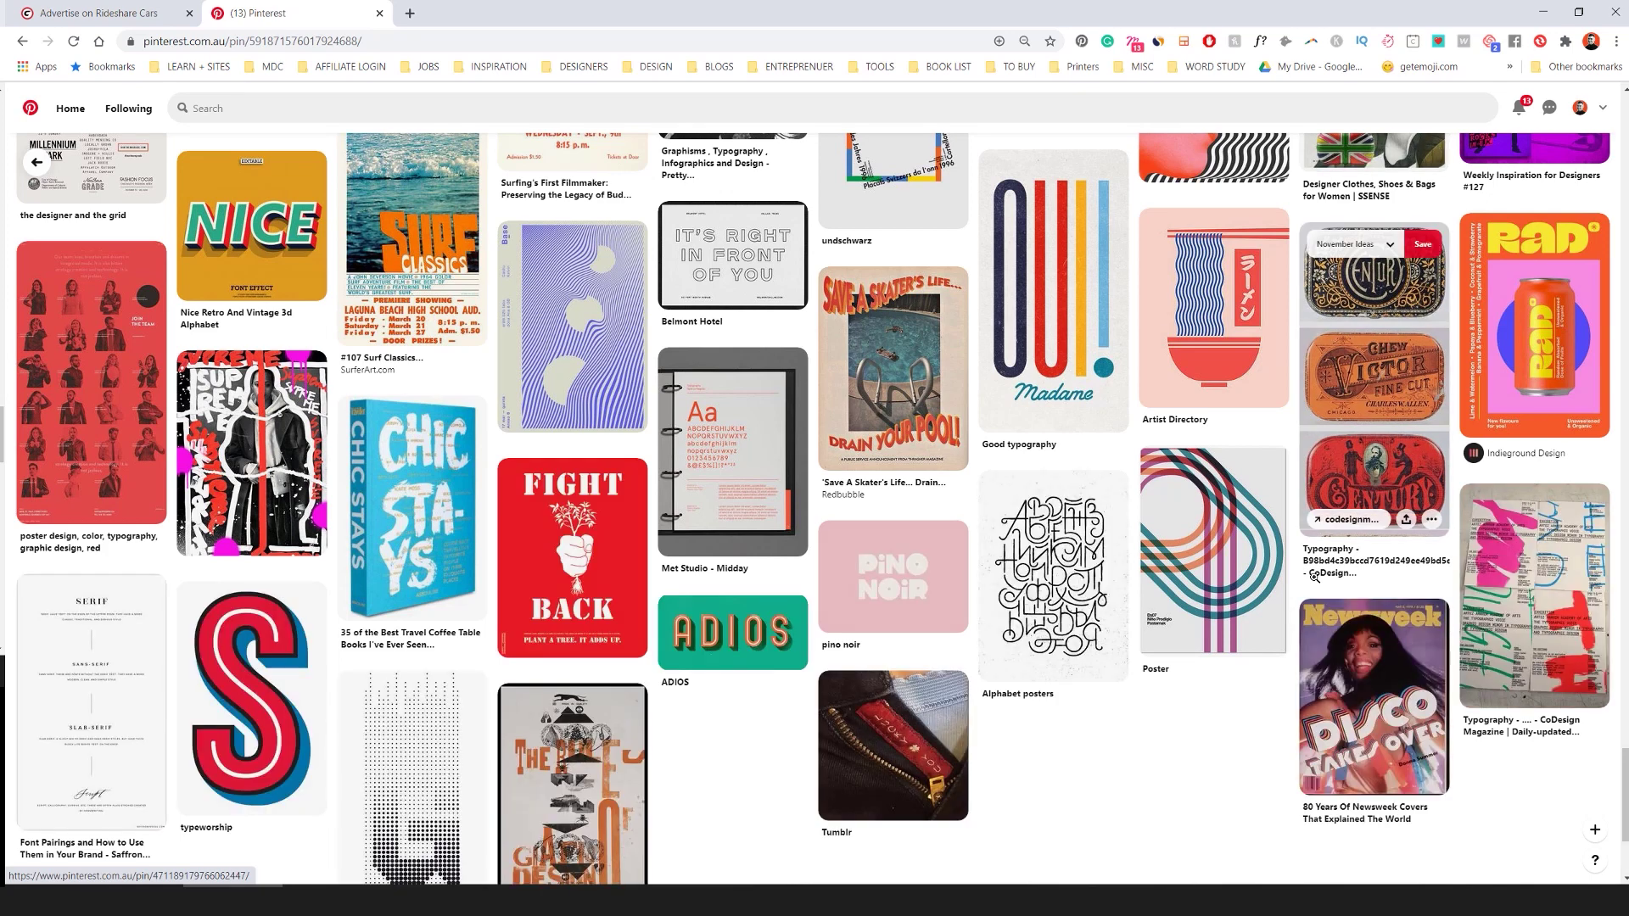
- Copy the pin image of vintage tobacco tins (Century, Victor, Florida) and paste it into the StyleScape document in Illustrator
{"action": "left_click", "coordinate": [1392, 477]}
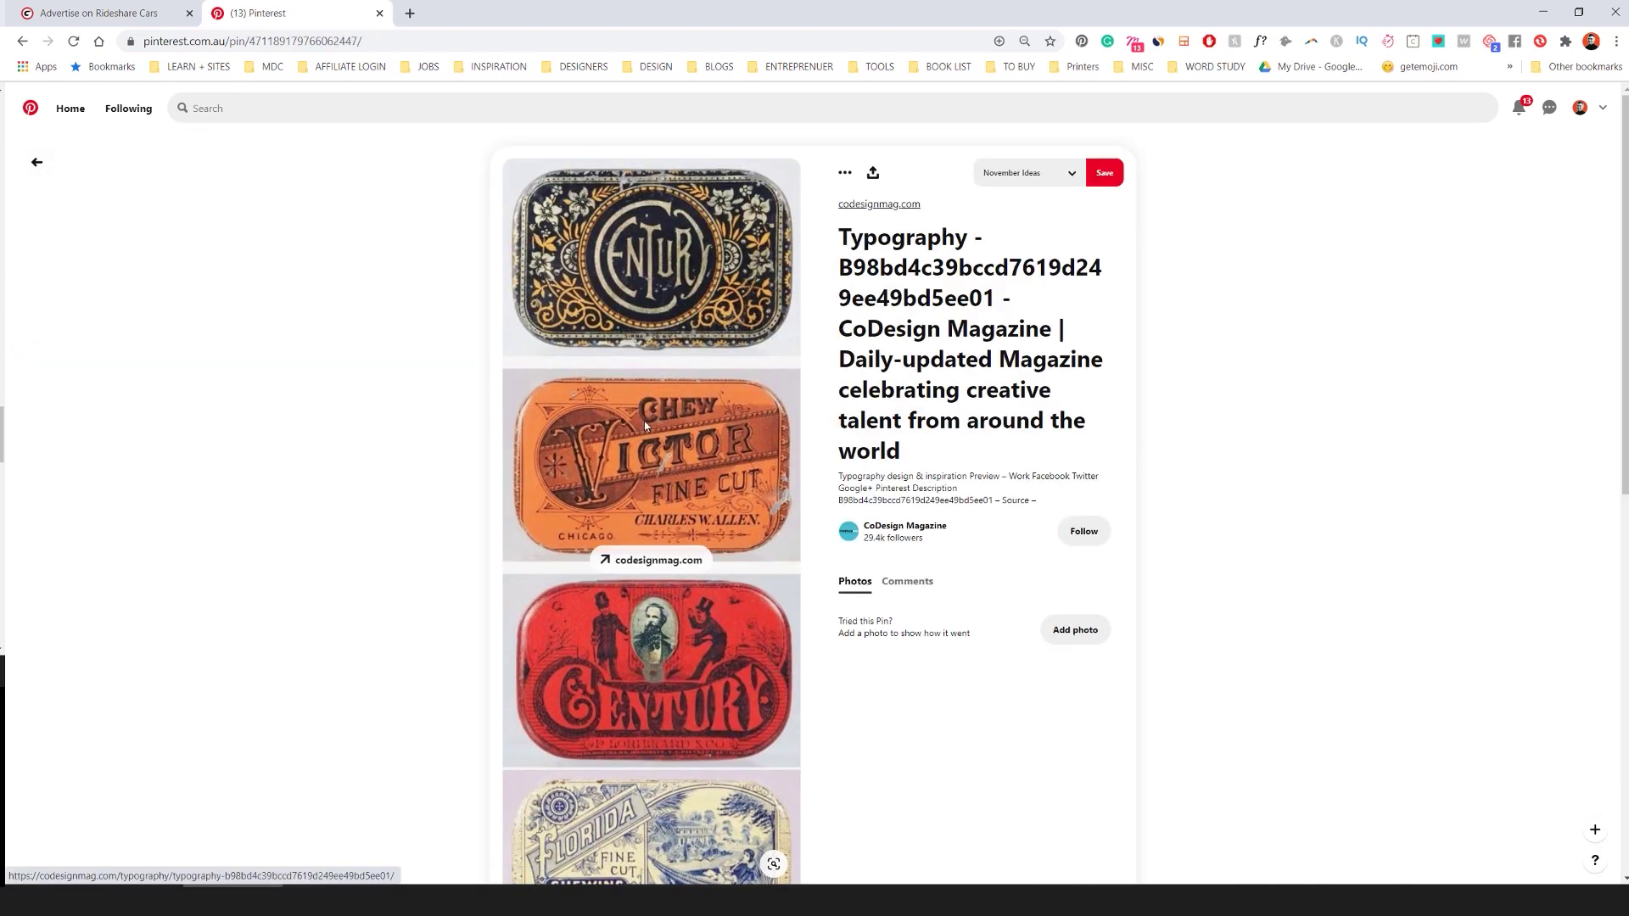
{"action": "scroll", "coordinate": [644, 424], "scroll_direction": "down", "scroll_amount": 2}
{"action": "scroll", "coordinate": [644, 421], "scroll_direction": "up", "scroll_amount": 2}
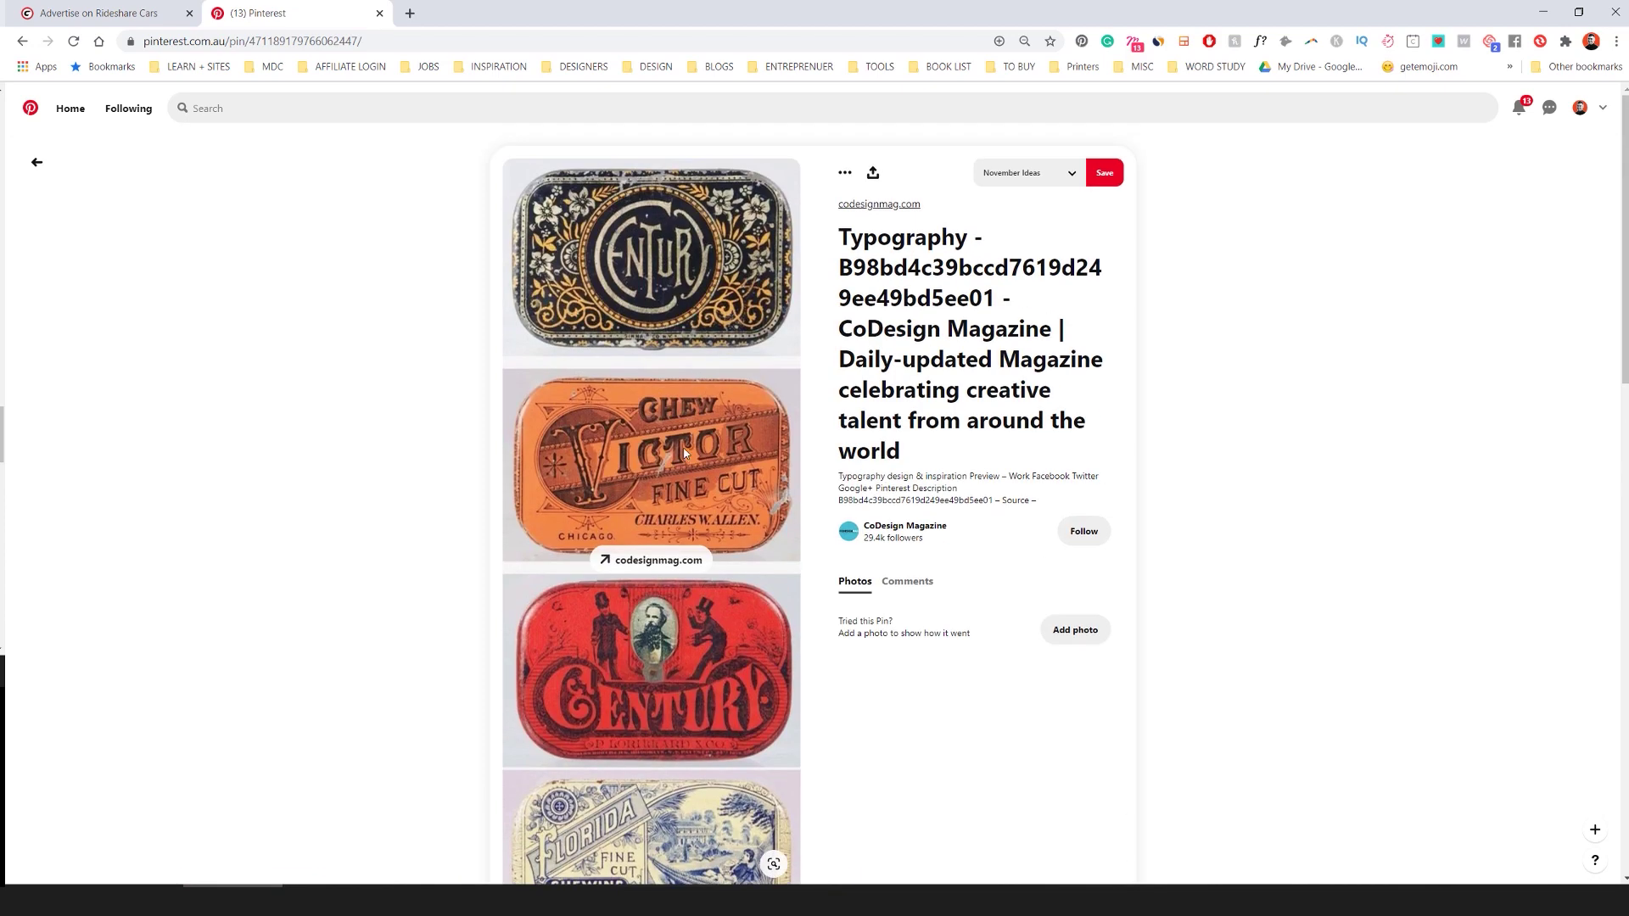
{"action": "right_click", "coordinate": [668, 455]}
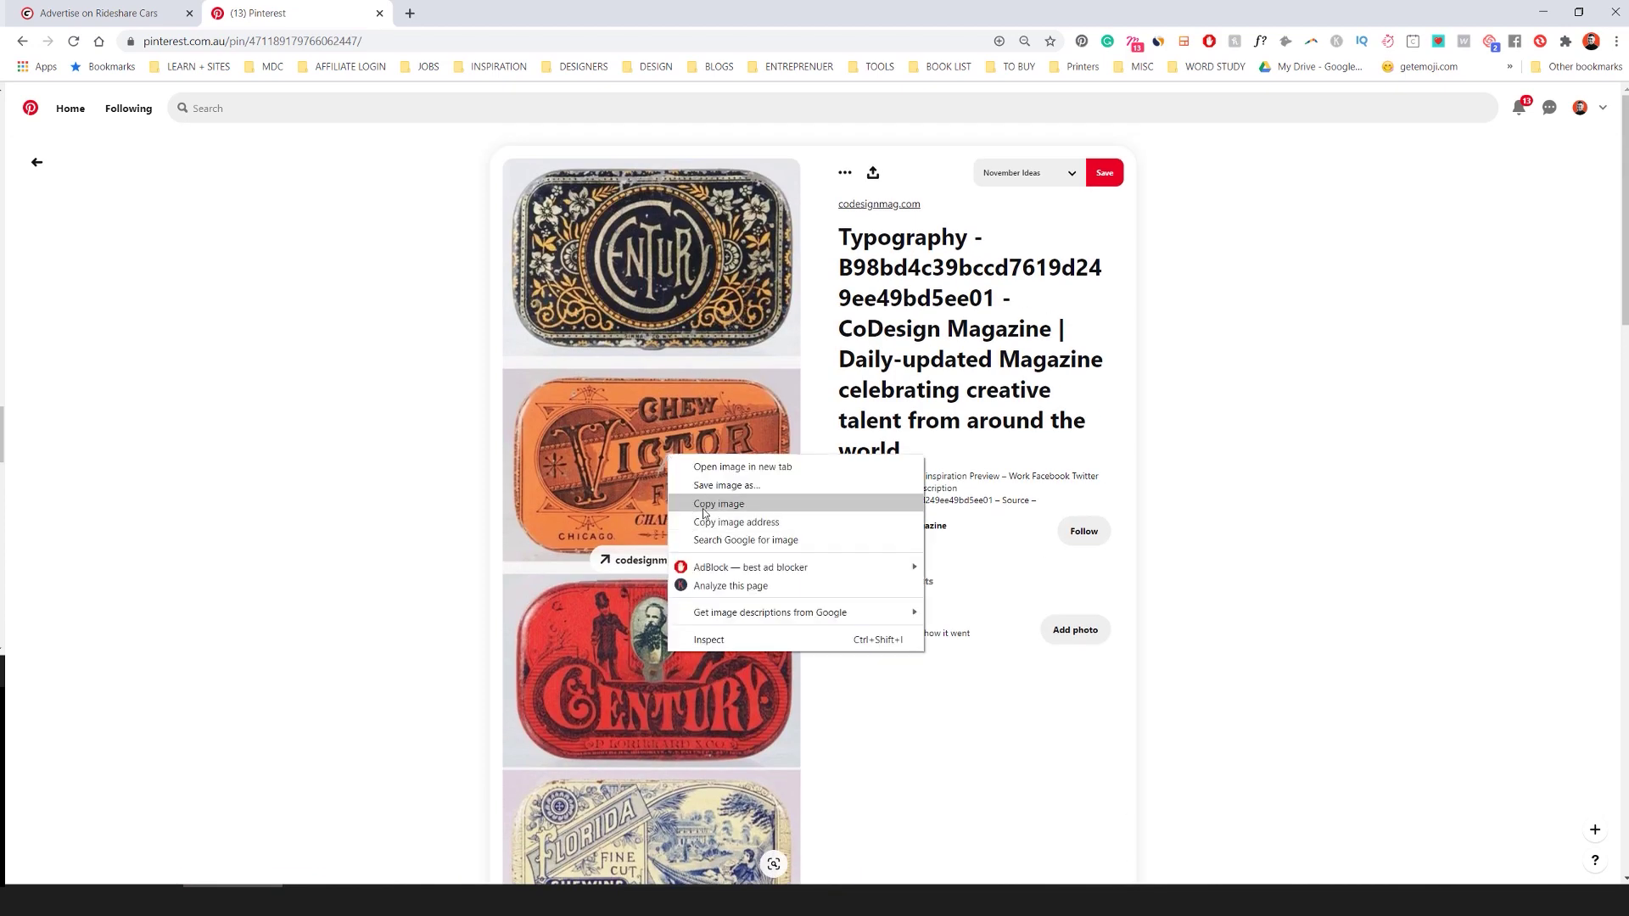
{"action": "left_click", "coordinate": [708, 507]}
{"action": "key", "text": "alt+Tab"}
{"action": "key", "text": "ctrl+v"}
{"action": "left_click_drag", "start_coordinate": [789, 442], "coordinate": [510, 313]}
{"action": "scroll", "coordinate": [254, 423], "scroll_direction": "up", "scroll_amount": 2}
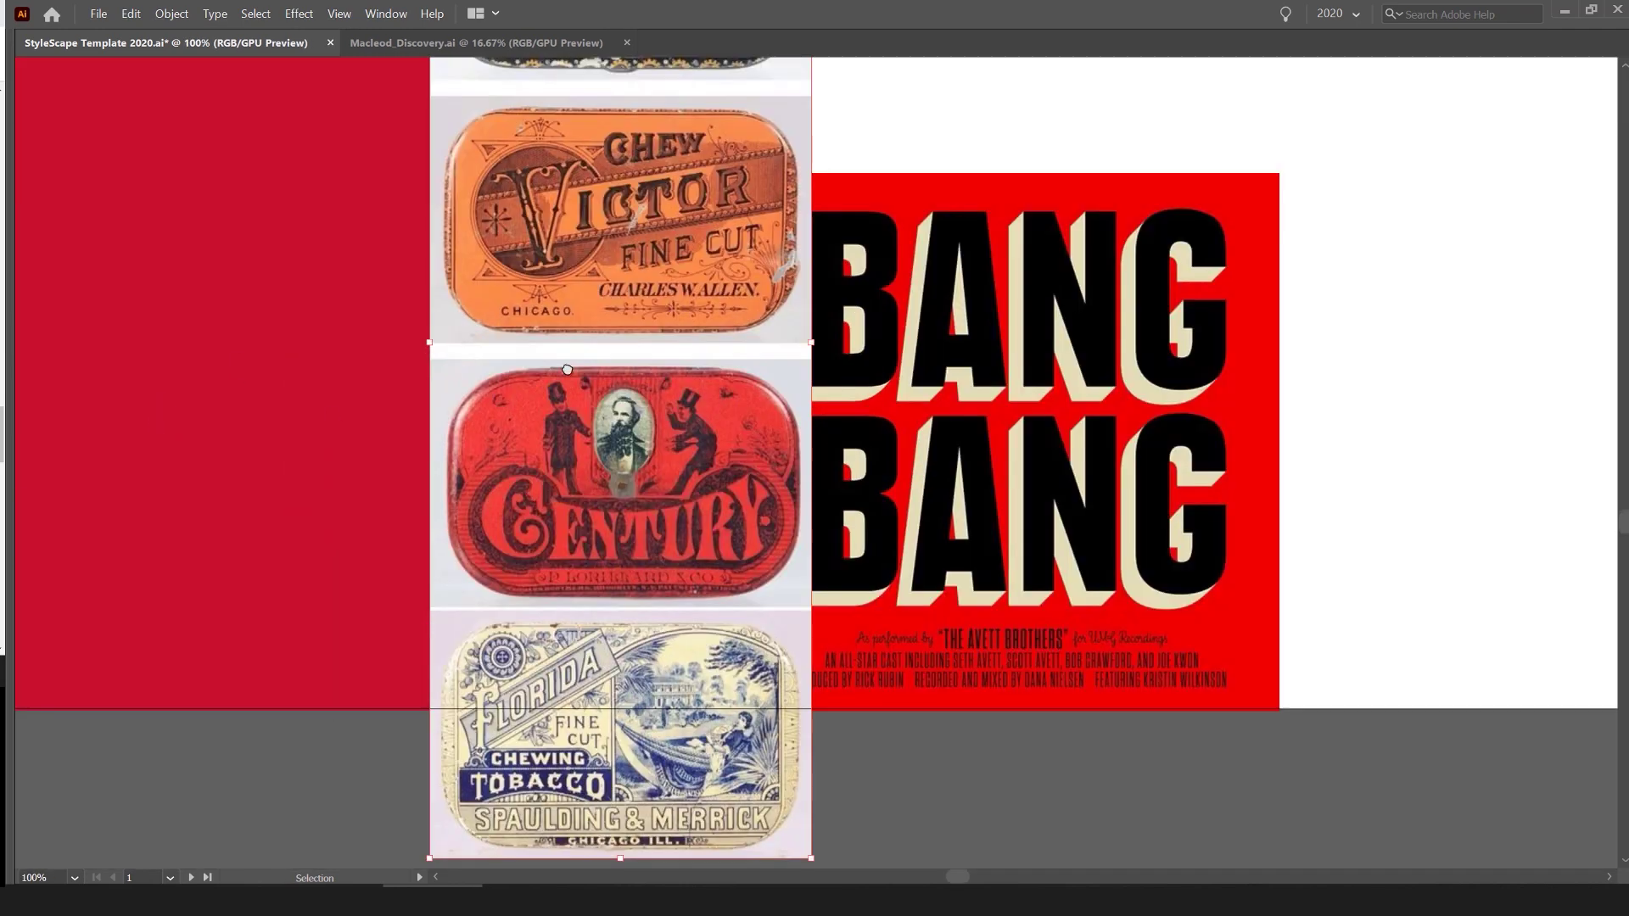
- Duplicate the black square directly to its right and fill the copy with the red sampled from the red Century tin
{"action": "left_click_drag", "start_coordinate": [85, 594], "coordinate": [764, 466]}
{"action": "left_click_drag", "start_coordinate": [653, 461], "coordinate": [748, 462]}
{"action": "scroll", "coordinate": [747, 461], "scroll_direction": "left", "scroll_amount": 3}
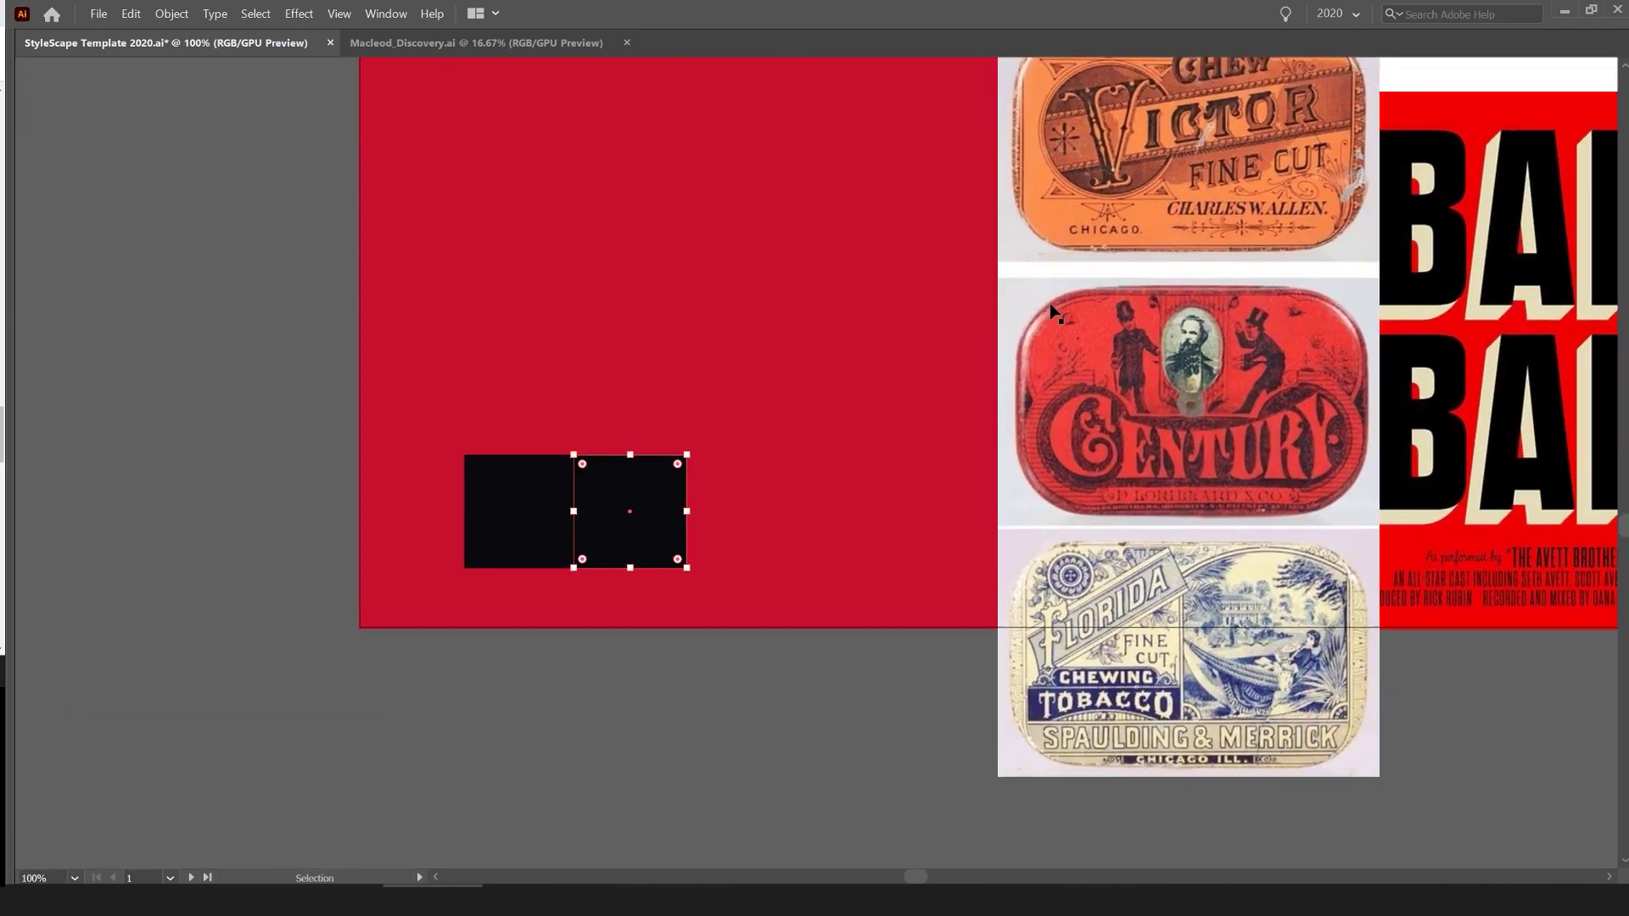
{"action": "key", "text": "i"}
{"action": "left_click", "coordinate": [1056, 330]}
{"action": "key", "text": "v"}
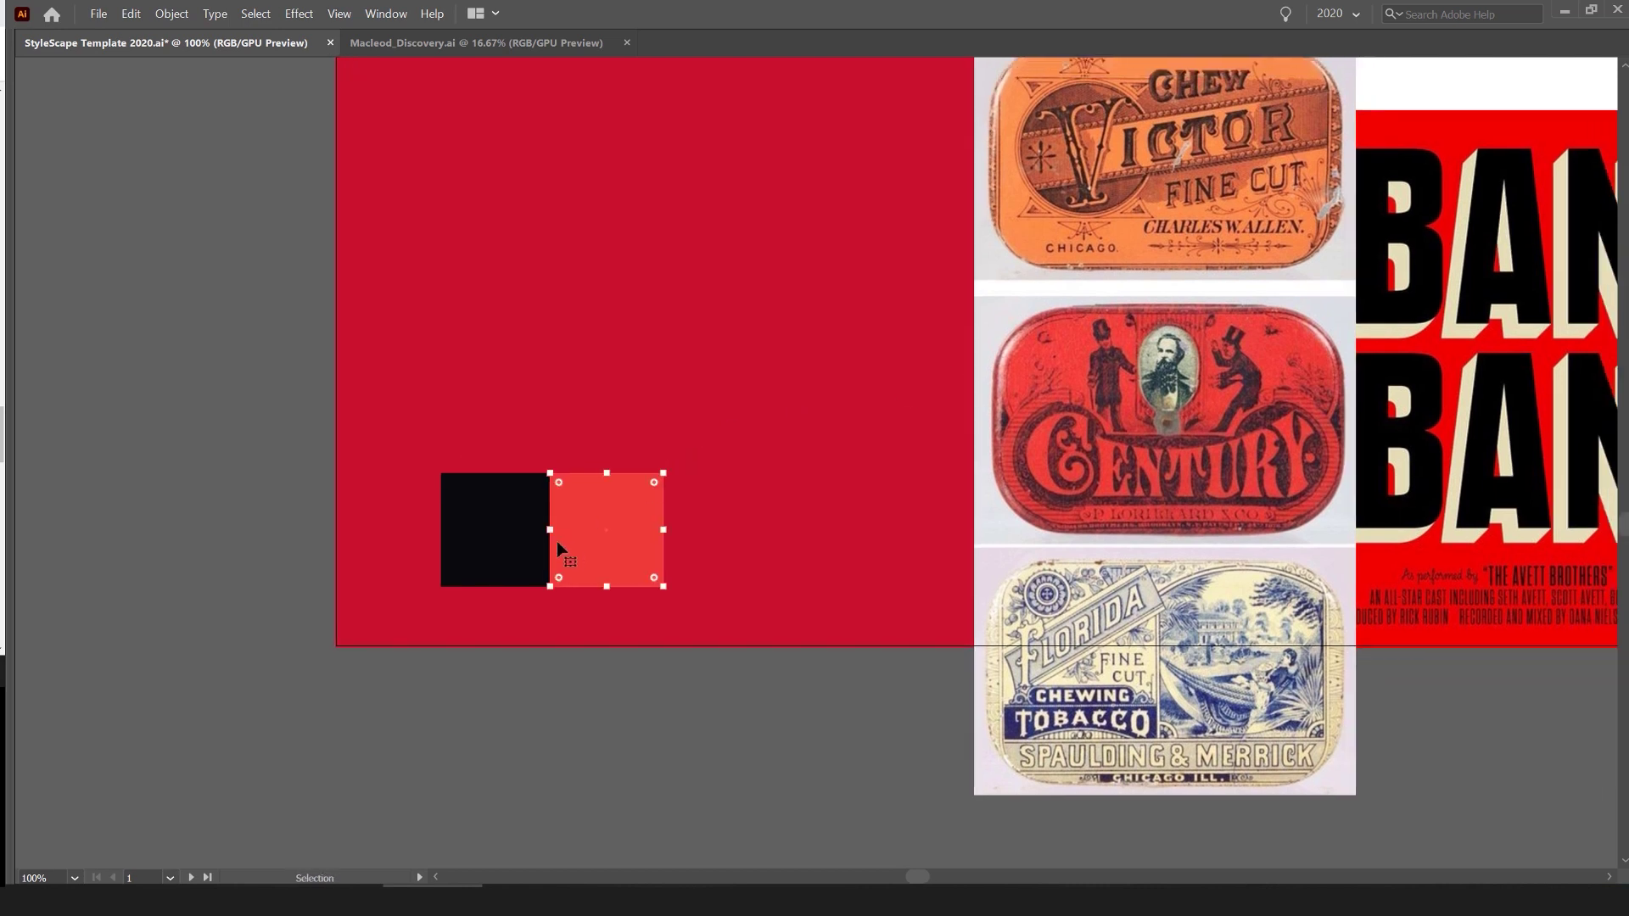
- Duplicate the light red swatch to its right and fill the copy with the orange sampled from the Victor tin
{"action": "left_click_drag", "start_coordinate": [605, 524], "coordinate": [719, 524]}
{"action": "key", "text": "i"}
{"action": "left_click", "coordinate": [1029, 232]}
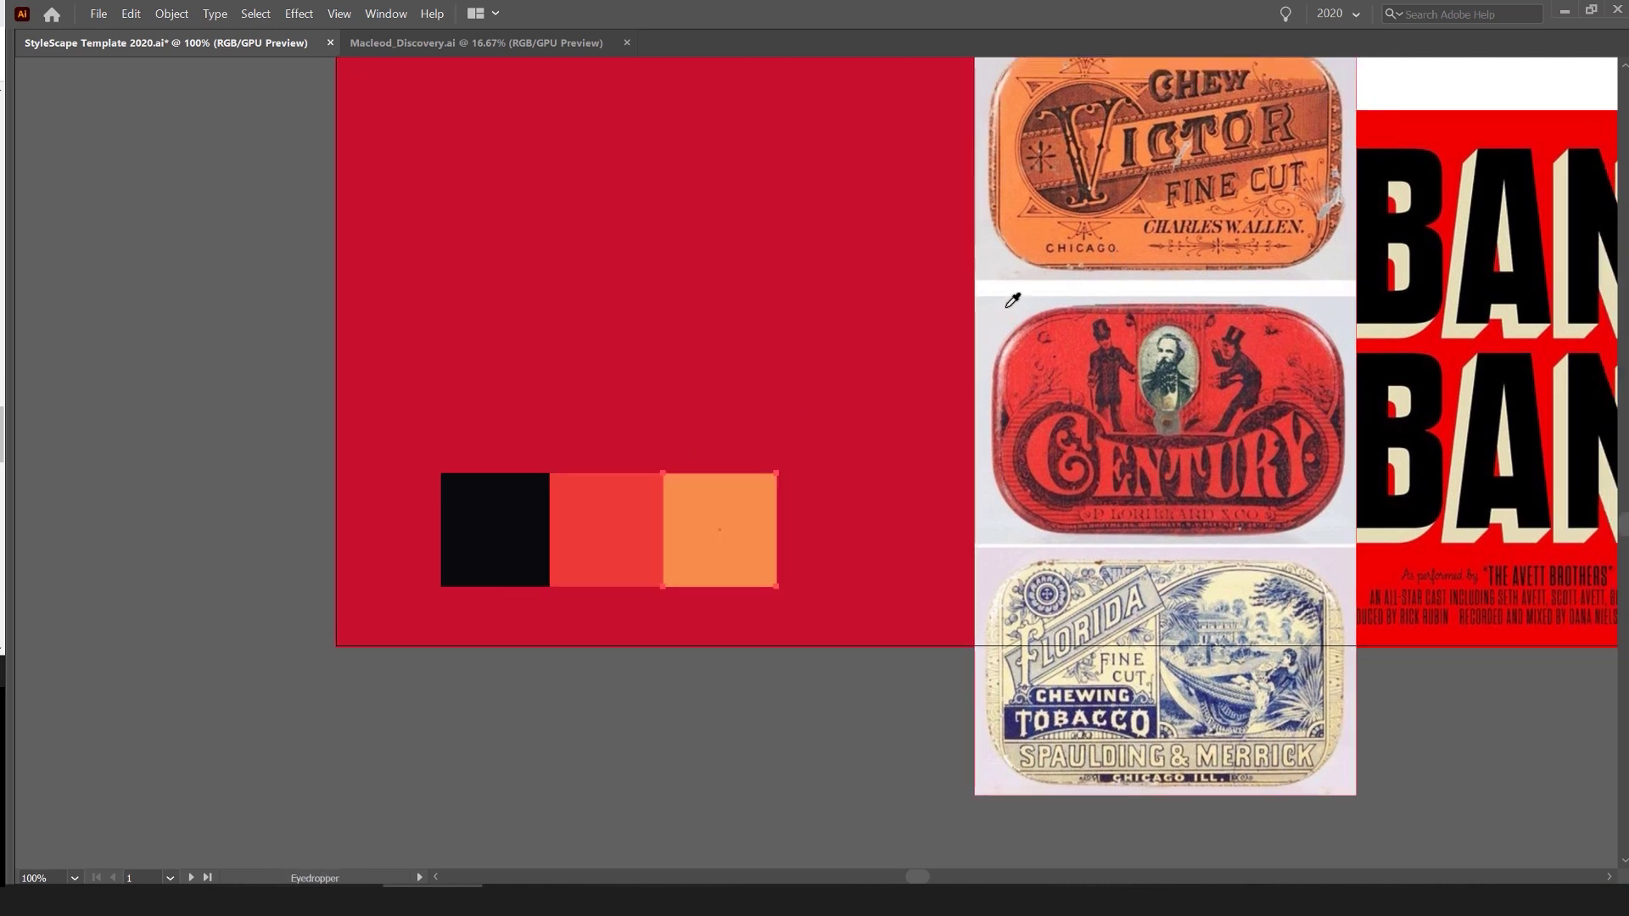
- Duplicate the orange swatch to its right and fill the copy with the dark blue sampled from the Florida tobacco tin
{"action": "key", "text": "v"}
{"action": "scroll", "coordinate": [553, 656], "scroll_direction": "right", "scroll_amount": 2}
{"action": "left_click_drag", "start_coordinate": [607, 566], "coordinate": [720, 567]}
{"action": "key", "text": "i"}
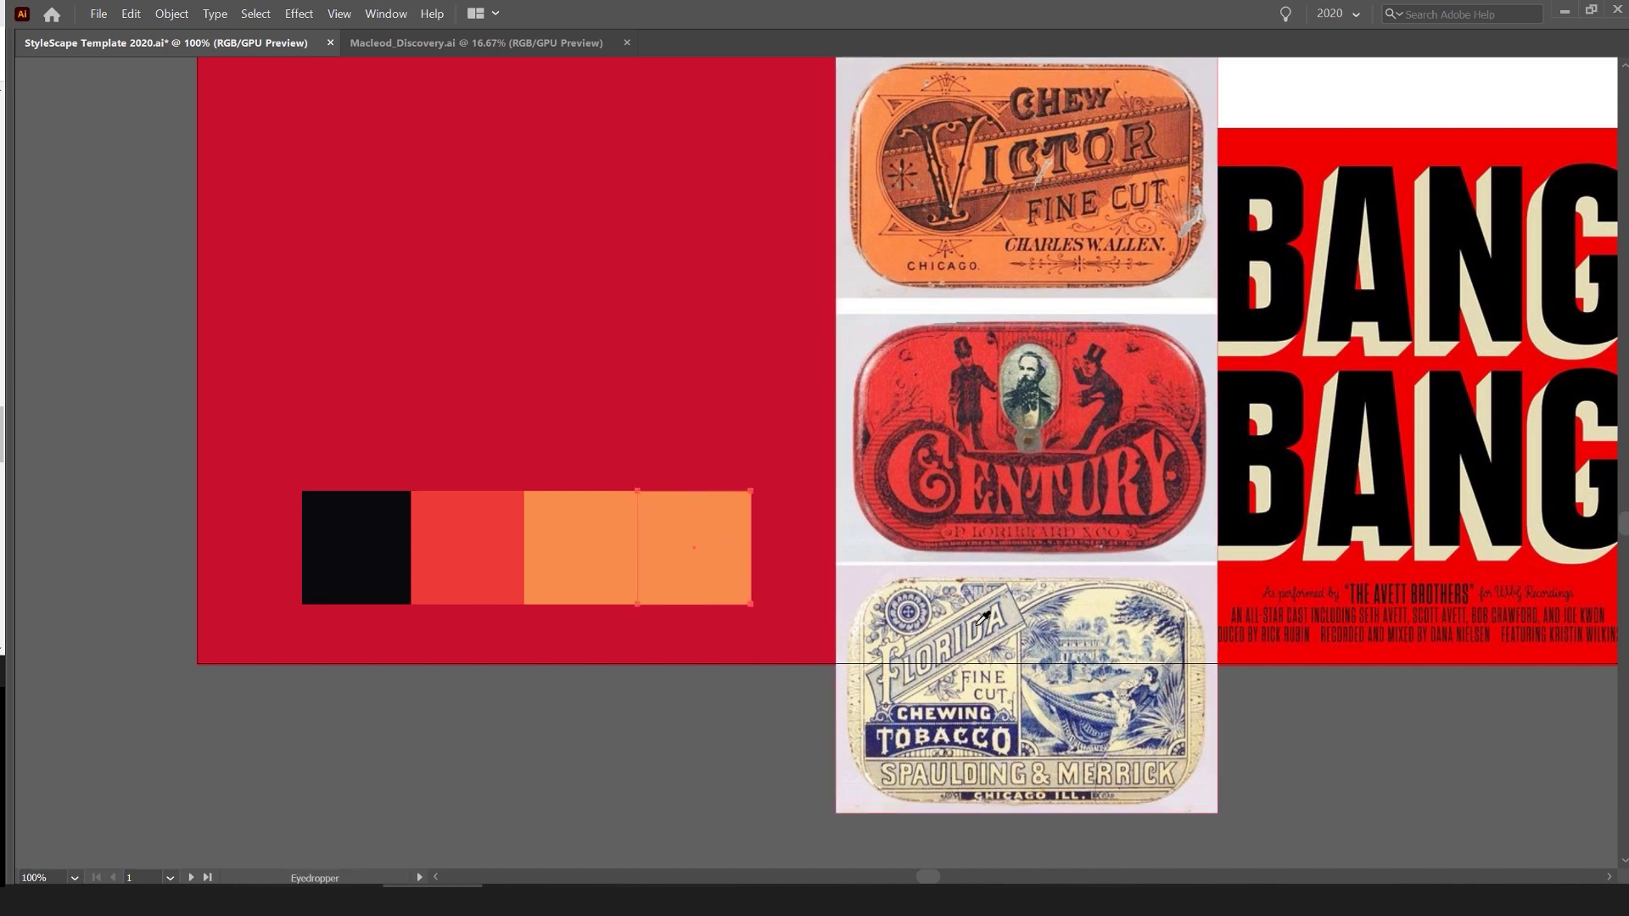
{"action": "left_click", "coordinate": [887, 721]}
- Recolour the fourth swatch and the first black swatch with dark navy tones sampled from the black Century tin
{"action": "key", "text": "ctrl+minus"}
{"action": "scroll", "coordinate": [897, 173], "scroll_direction": "up", "scroll_amount": 1}
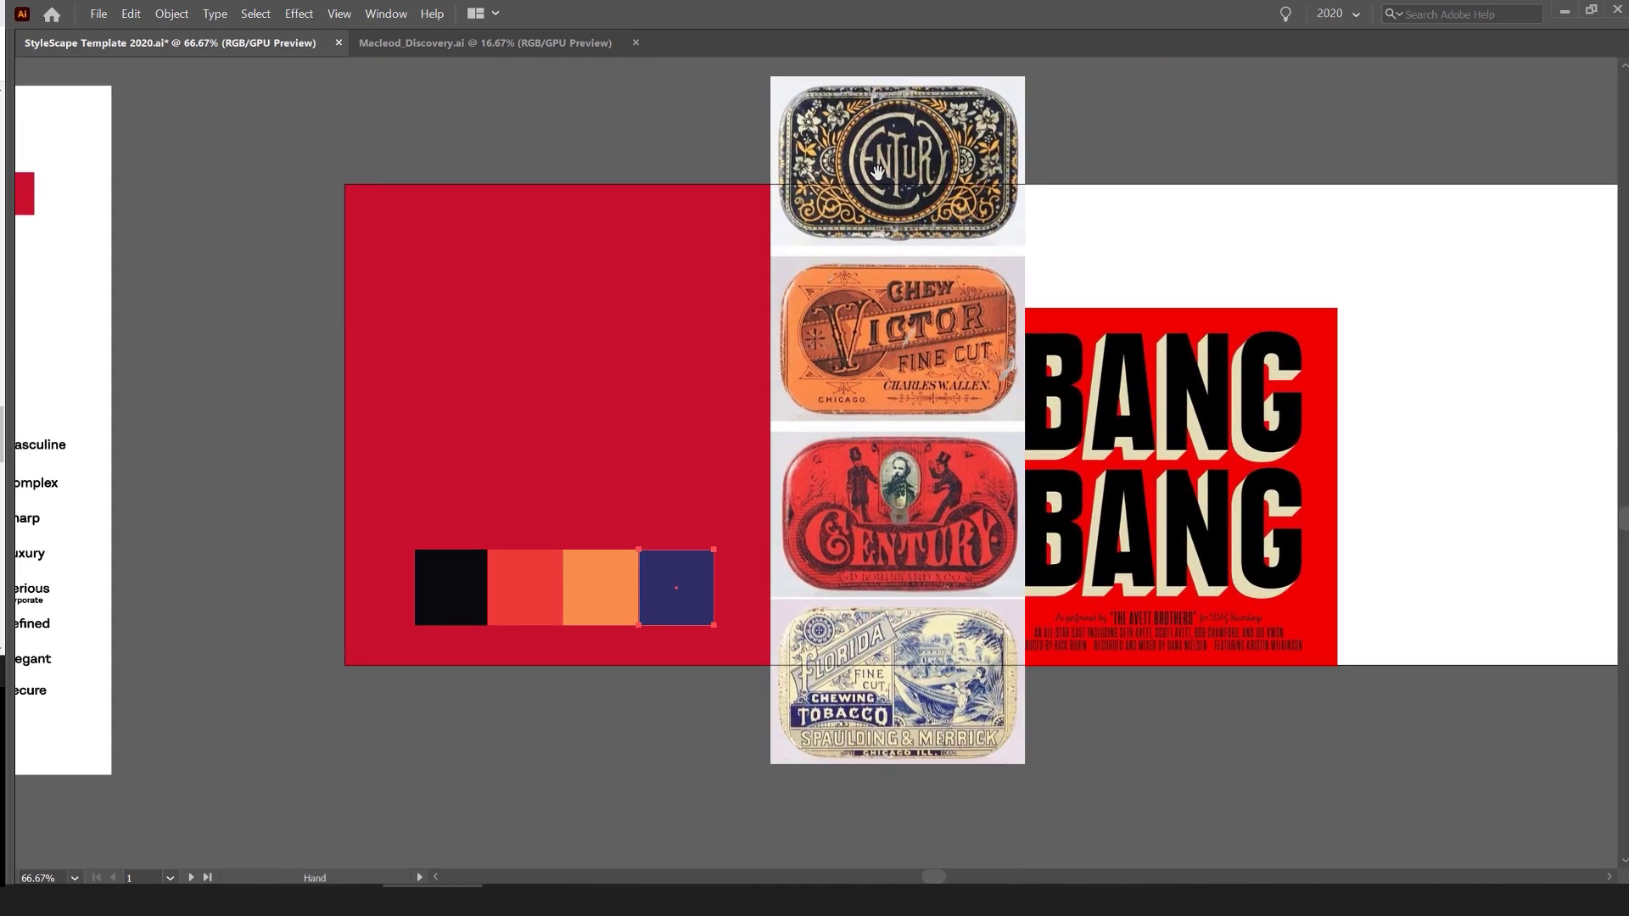
{"action": "left_click", "coordinate": [896, 174]}
{"action": "left_click", "coordinate": [475, 592], "text": "ctrl"}
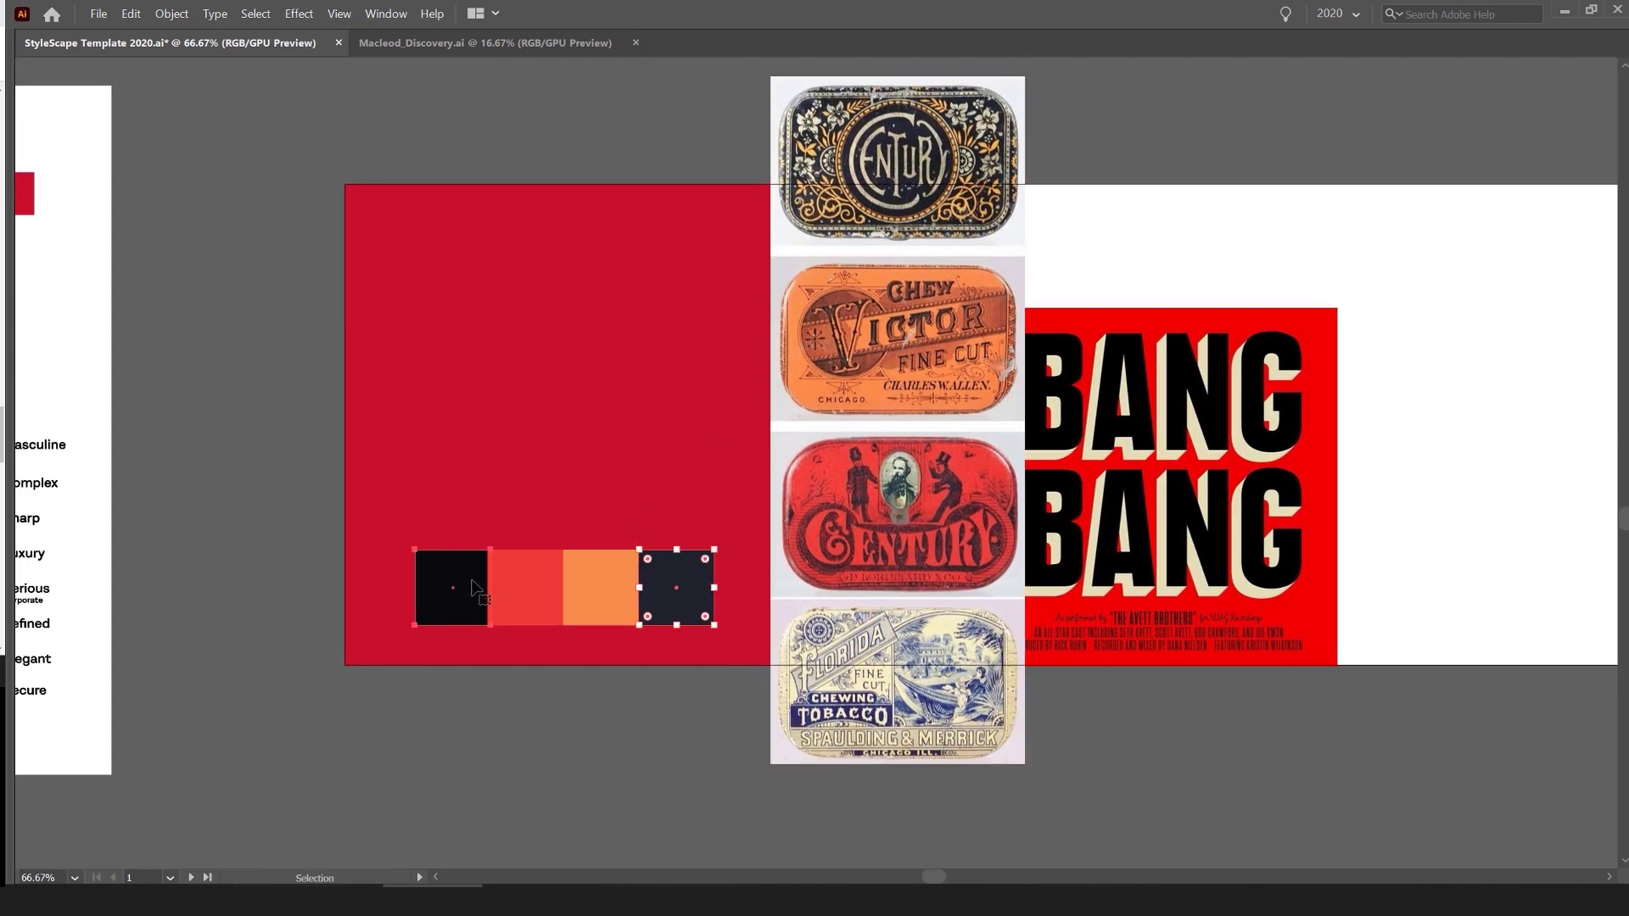
{"action": "left_click", "coordinate": [886, 197]}
{"action": "key", "text": "ctrl+plus"}
{"action": "key", "text": "ctrl+plus"}
{"action": "key", "text": "ctrl+plus"}
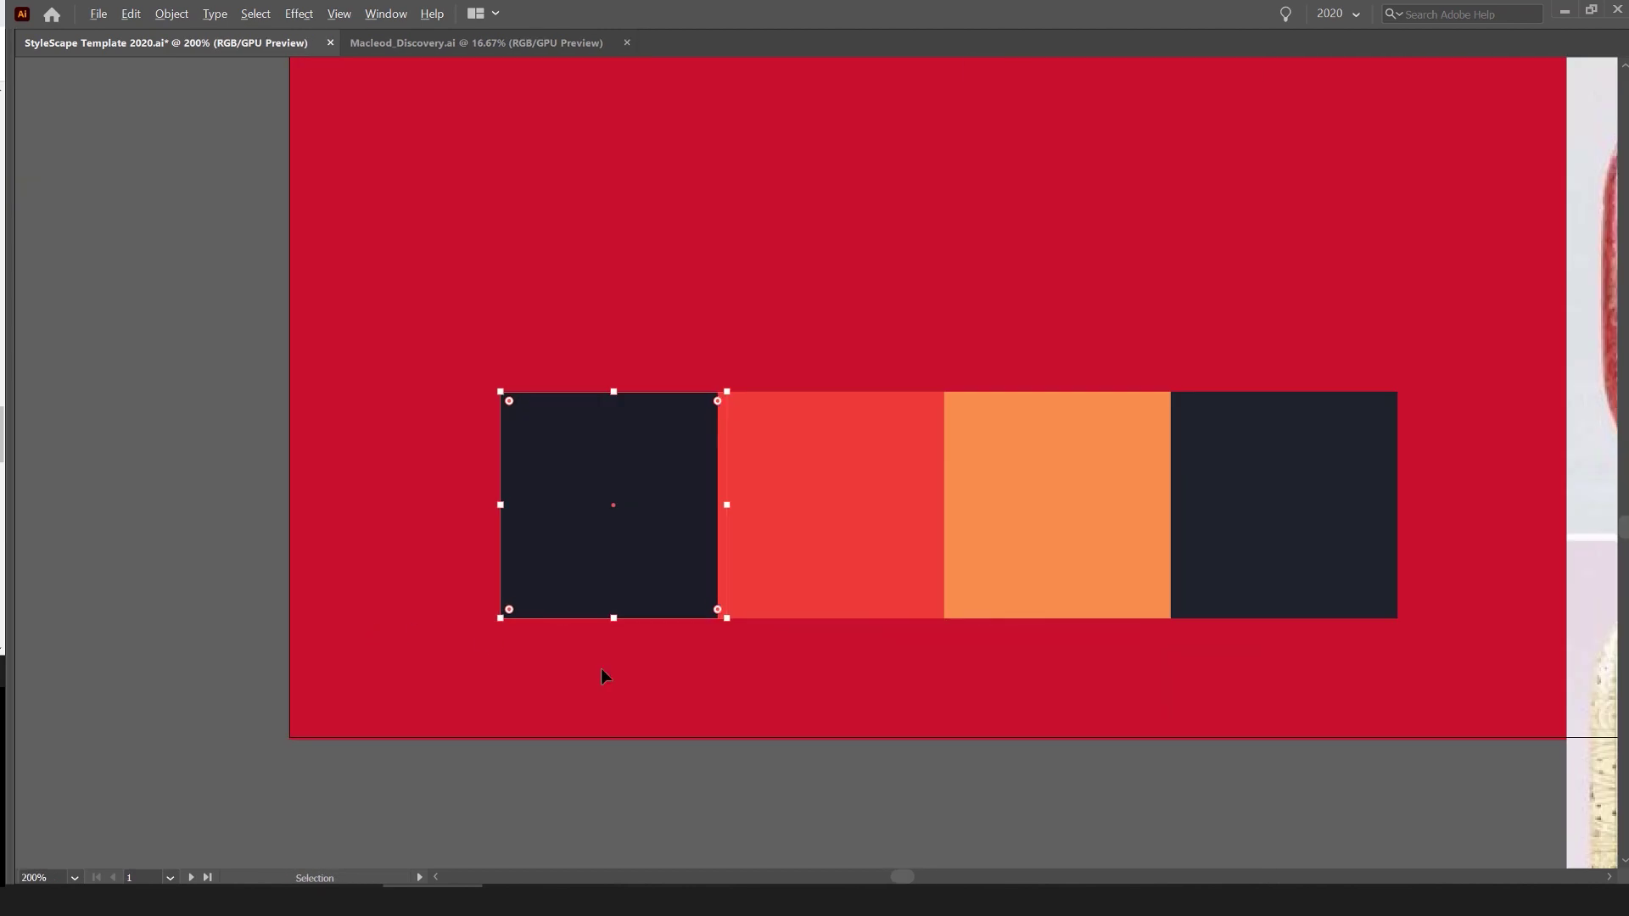
- Fill the fourth swatch with the khaki sampled from the lettering on the black Century tin
{"action": "key", "text": "ctrl+minus"}
{"action": "key", "text": "ctrl+minus"}
{"action": "left_click", "coordinate": [635, 593], "text": "ctrl"}
{"action": "scroll", "coordinate": [995, 238], "scroll_direction": "up", "scroll_amount": 3}
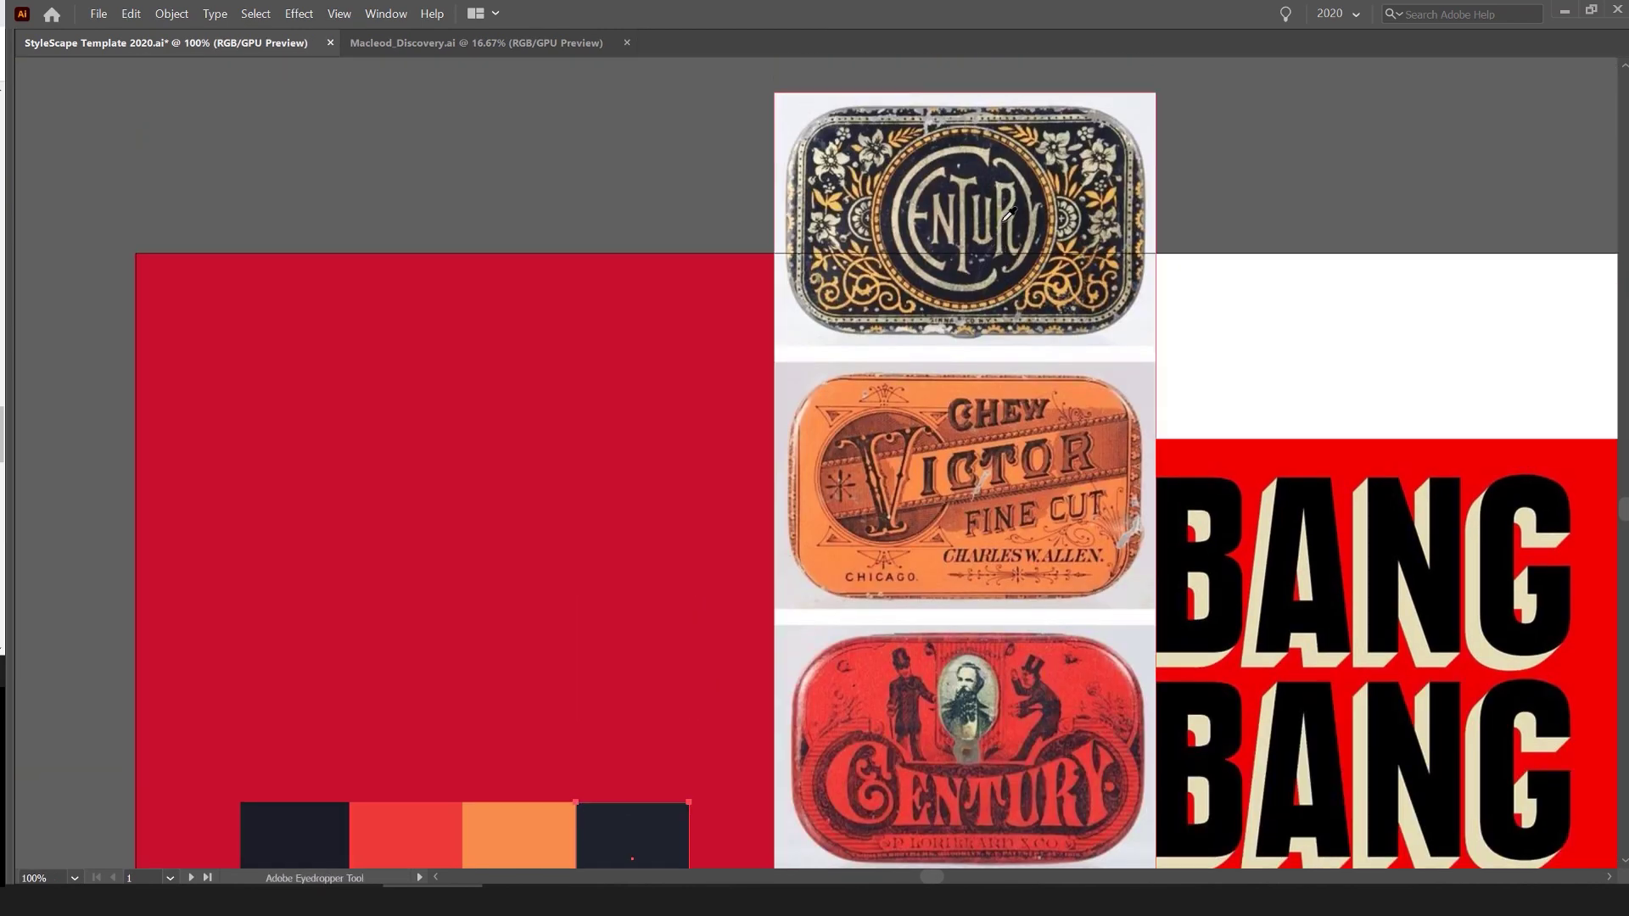
{"action": "left_click", "coordinate": [1008, 214]}
{"action": "scroll", "coordinate": [984, 245], "scroll_direction": "down", "scroll_amount": 2}
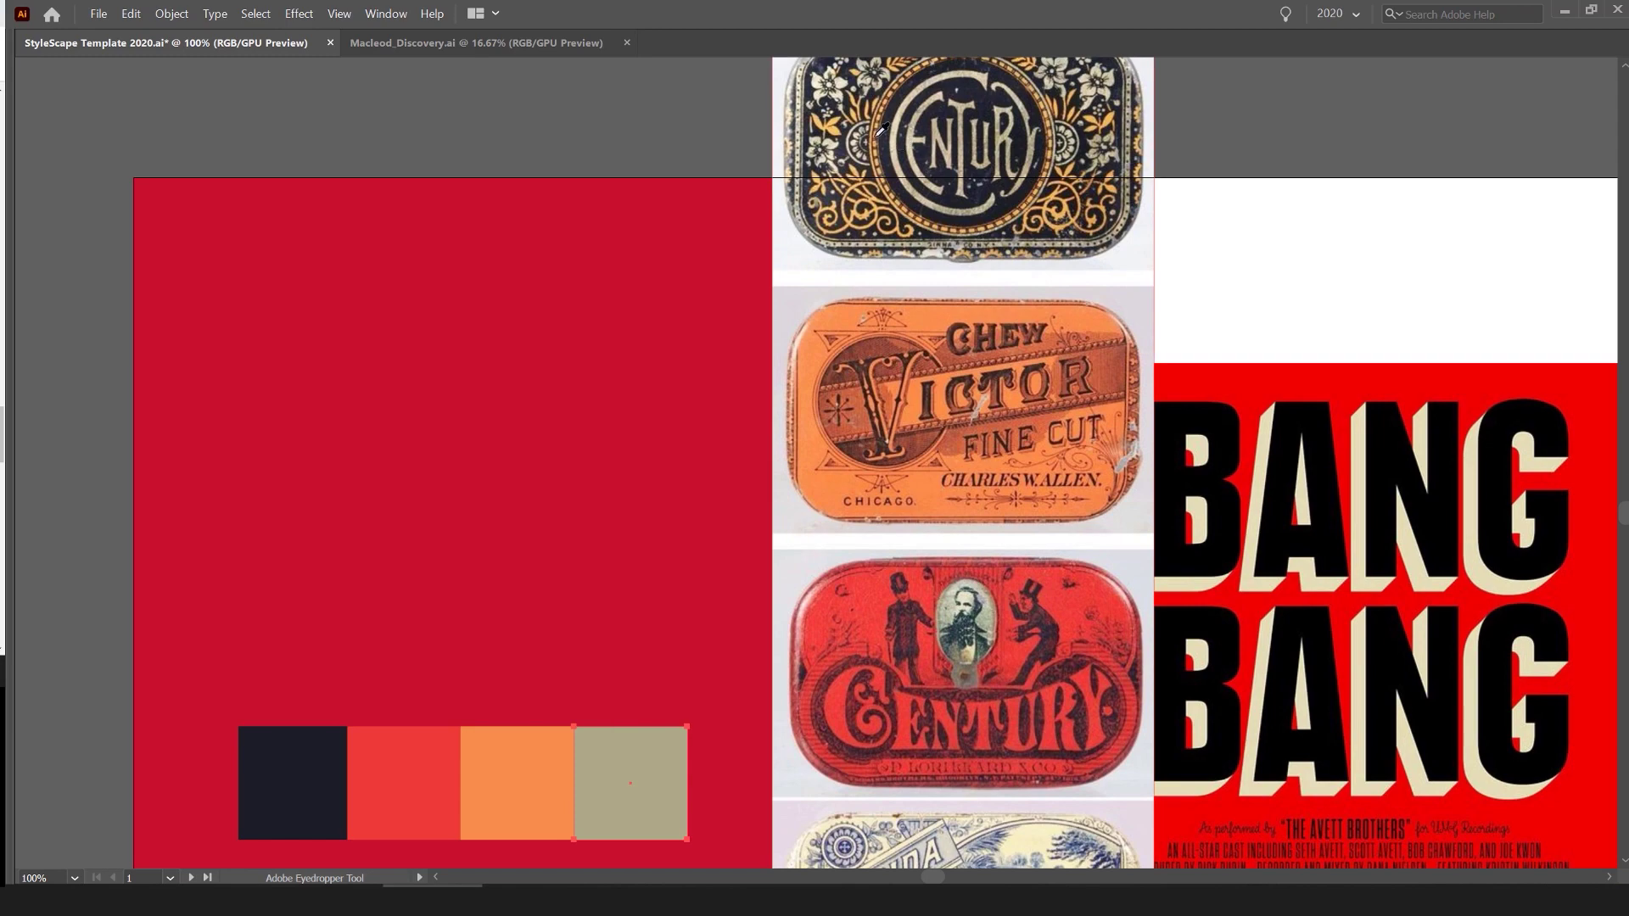
- Fill the fourth swatch with the golden yellow sampled from a leaf ornament on the black Century tin
{"action": "key", "text": "ctrl+plus"}
{"action": "key", "text": "ctrl+plus"}
{"action": "key", "text": "ctrl+plus"}
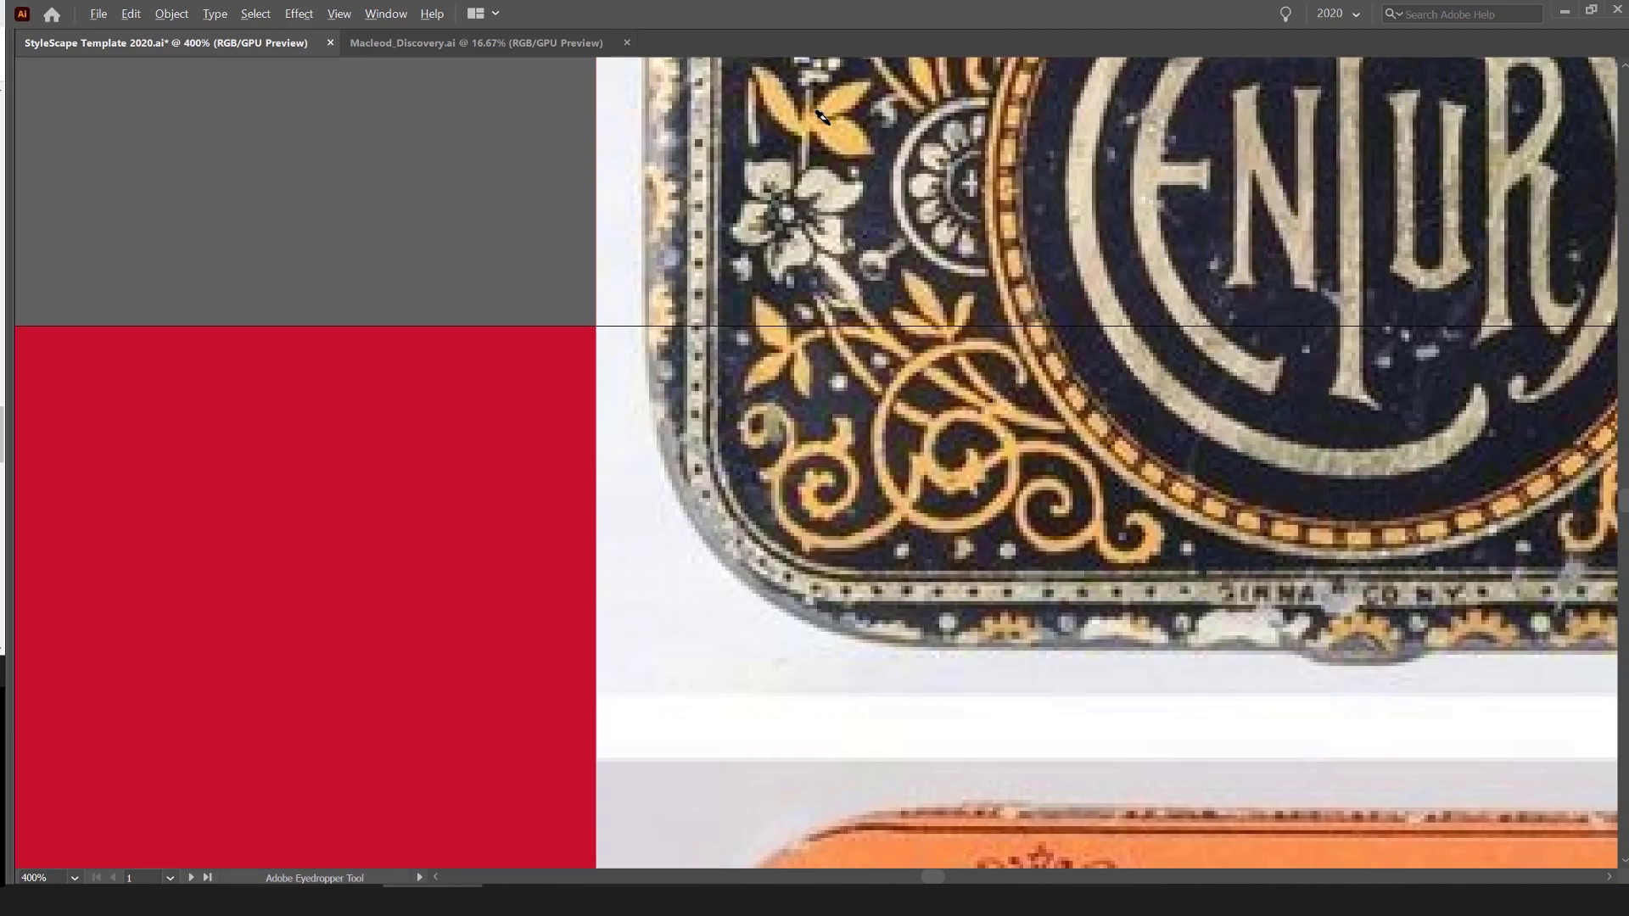
{"action": "left_click", "coordinate": [833, 123]}
{"action": "key", "text": "ctrl+minus"}
{"action": "key", "text": "ctrl+minus"}
{"action": "key", "text": "ctrl+minus"}
{"action": "left_click_drag", "start_coordinate": [839, 198], "coordinate": [792, 254]}
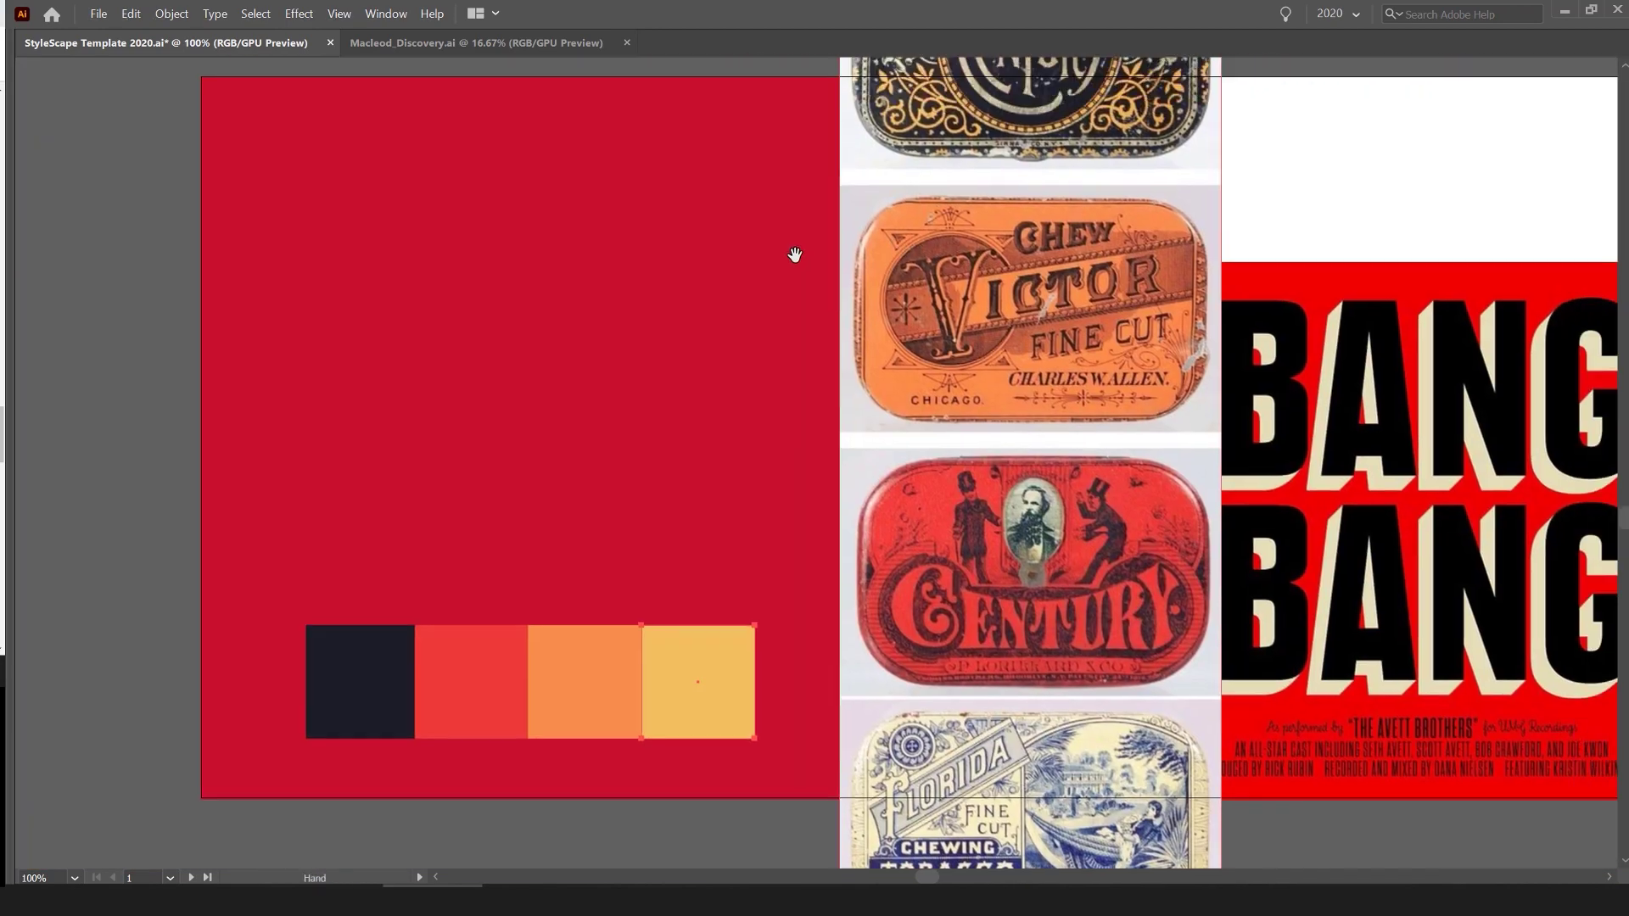
- Duplicate the yellow swatch to its right and fill the copy with a light beige
{"action": "key", "text": "ctrl+minus"}
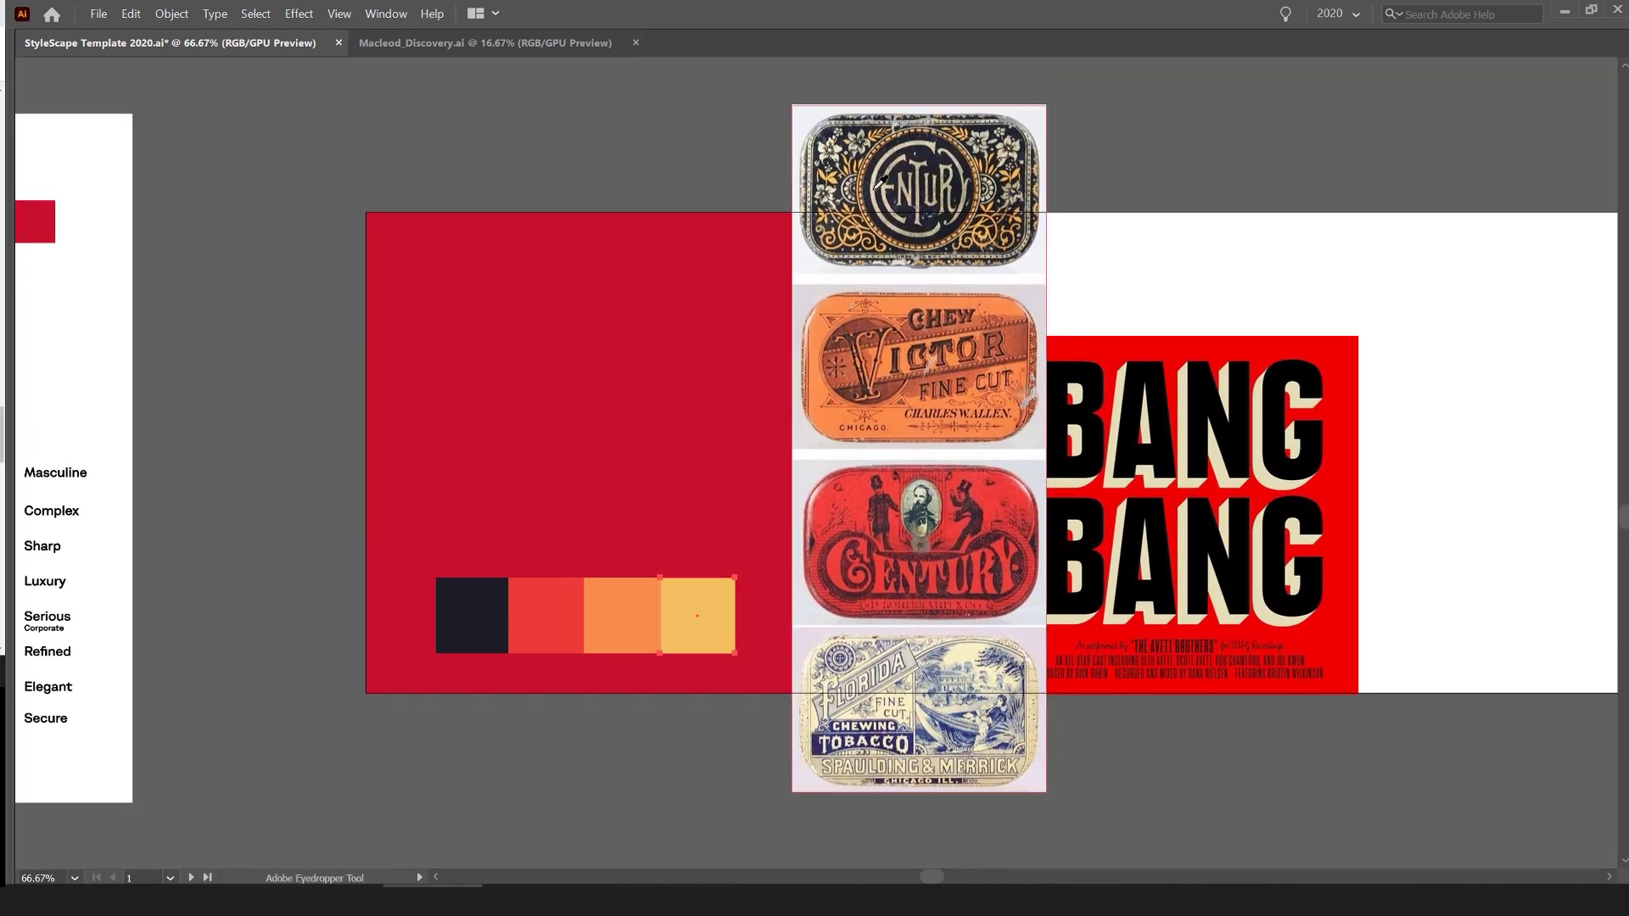
{"action": "key", "text": "v"}
{"action": "left_click_drag", "start_coordinate": [713, 607], "coordinate": [779, 601]}
{"action": "key", "text": "i"}
- Move the tobacco tins image off the first artboard into the empty space above it
{"action": "key", "text": "ctrl+minus"}
{"action": "key", "text": "ctrl+minus"}
{"action": "key", "text": "ctrl+minus"}
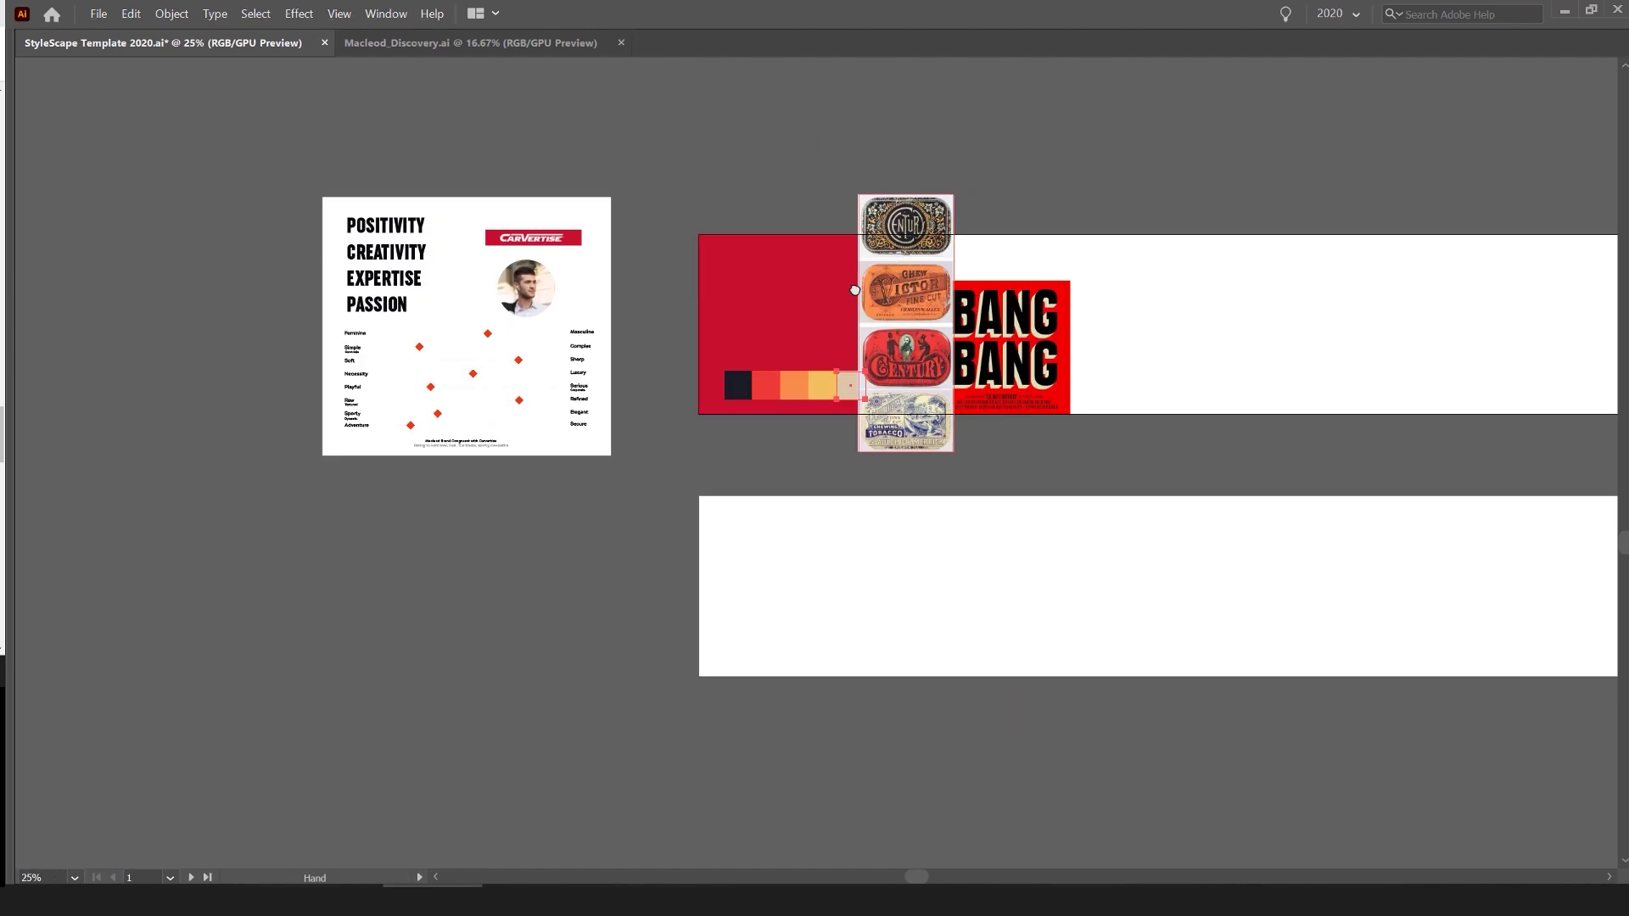
{"action": "left_click_drag", "start_coordinate": [871, 356], "coordinate": [931, 104]}
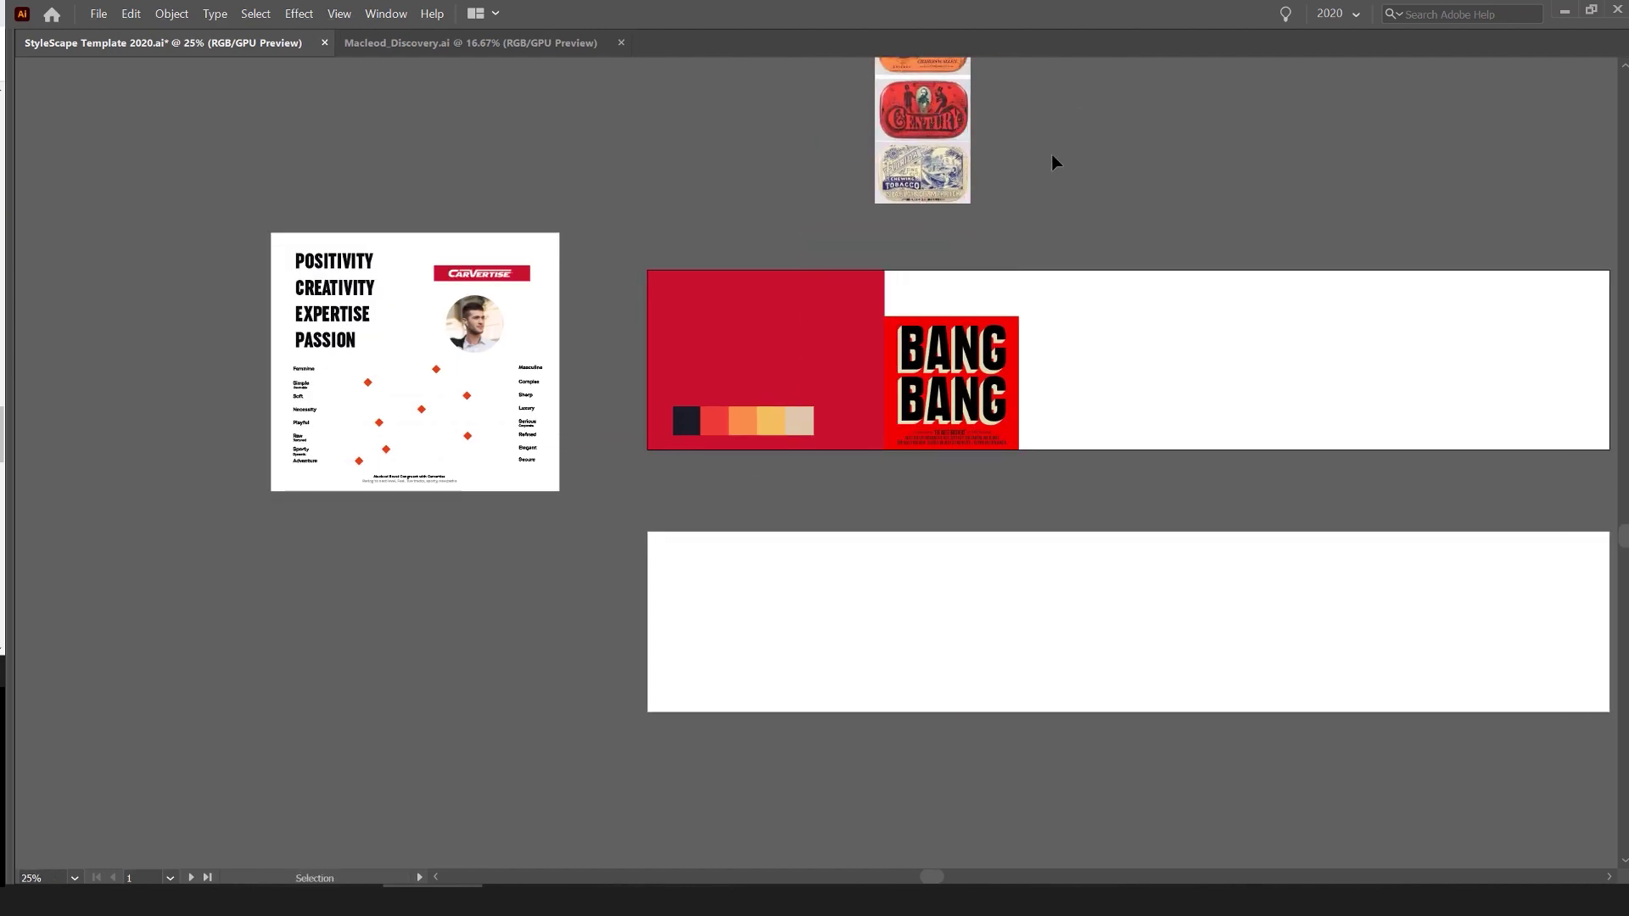
- Try to slant the row of five swatches into parallelograms by shifting their upper corner points sideways
{"action": "key", "text": "ctrl+plus"}
{"action": "key", "text": "ctrl+plus"}
{"action": "key", "text": "ctrl+plus"}
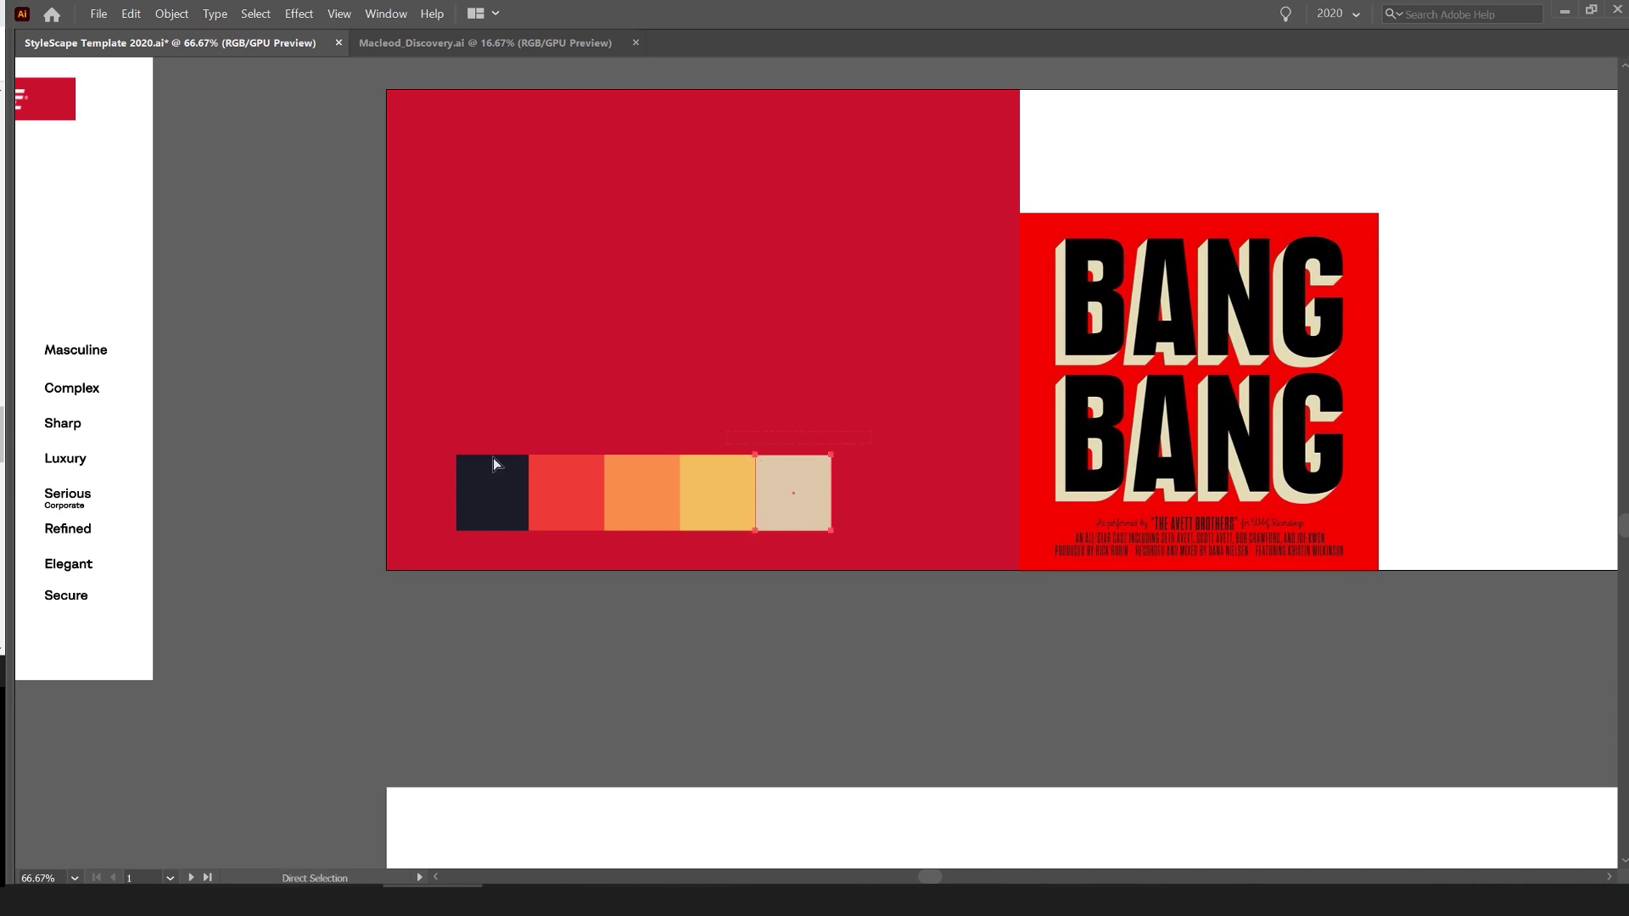
{"action": "left_click_drag", "start_coordinate": [833, 454], "coordinate": [902, 460]}
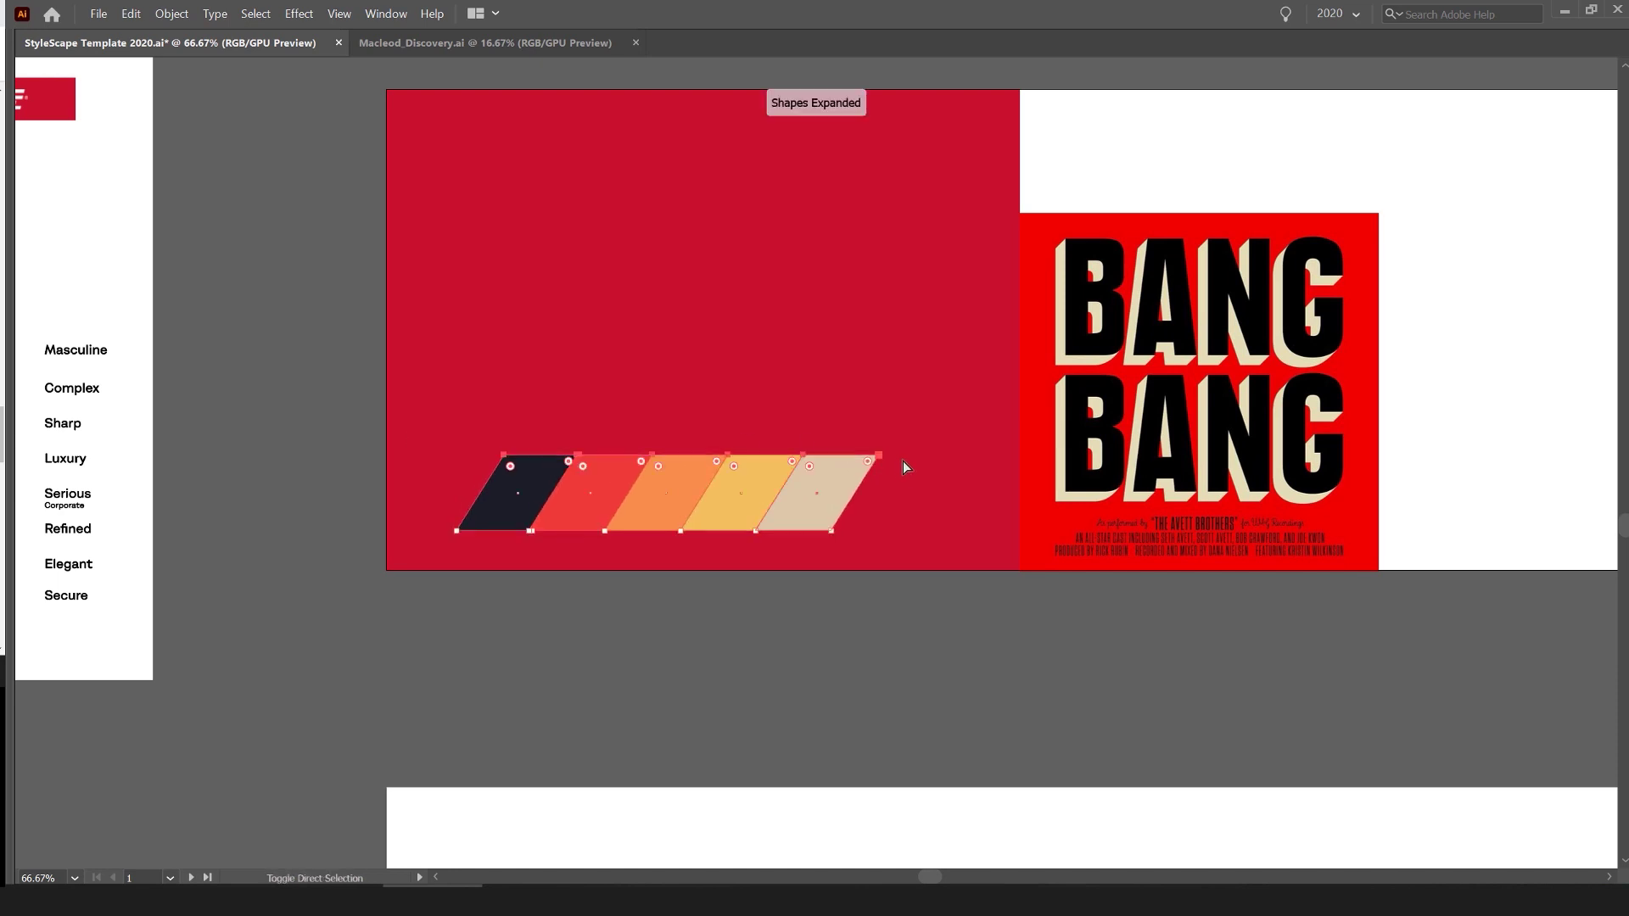
{"action": "key", "text": "ctrl+z"}
- Move the five swatches into the red block's lower right corner and stretch the row across the block's full width
{"action": "key", "text": "v"}
{"action": "left_click_drag", "start_coordinate": [774, 495], "coordinate": [971, 538]}
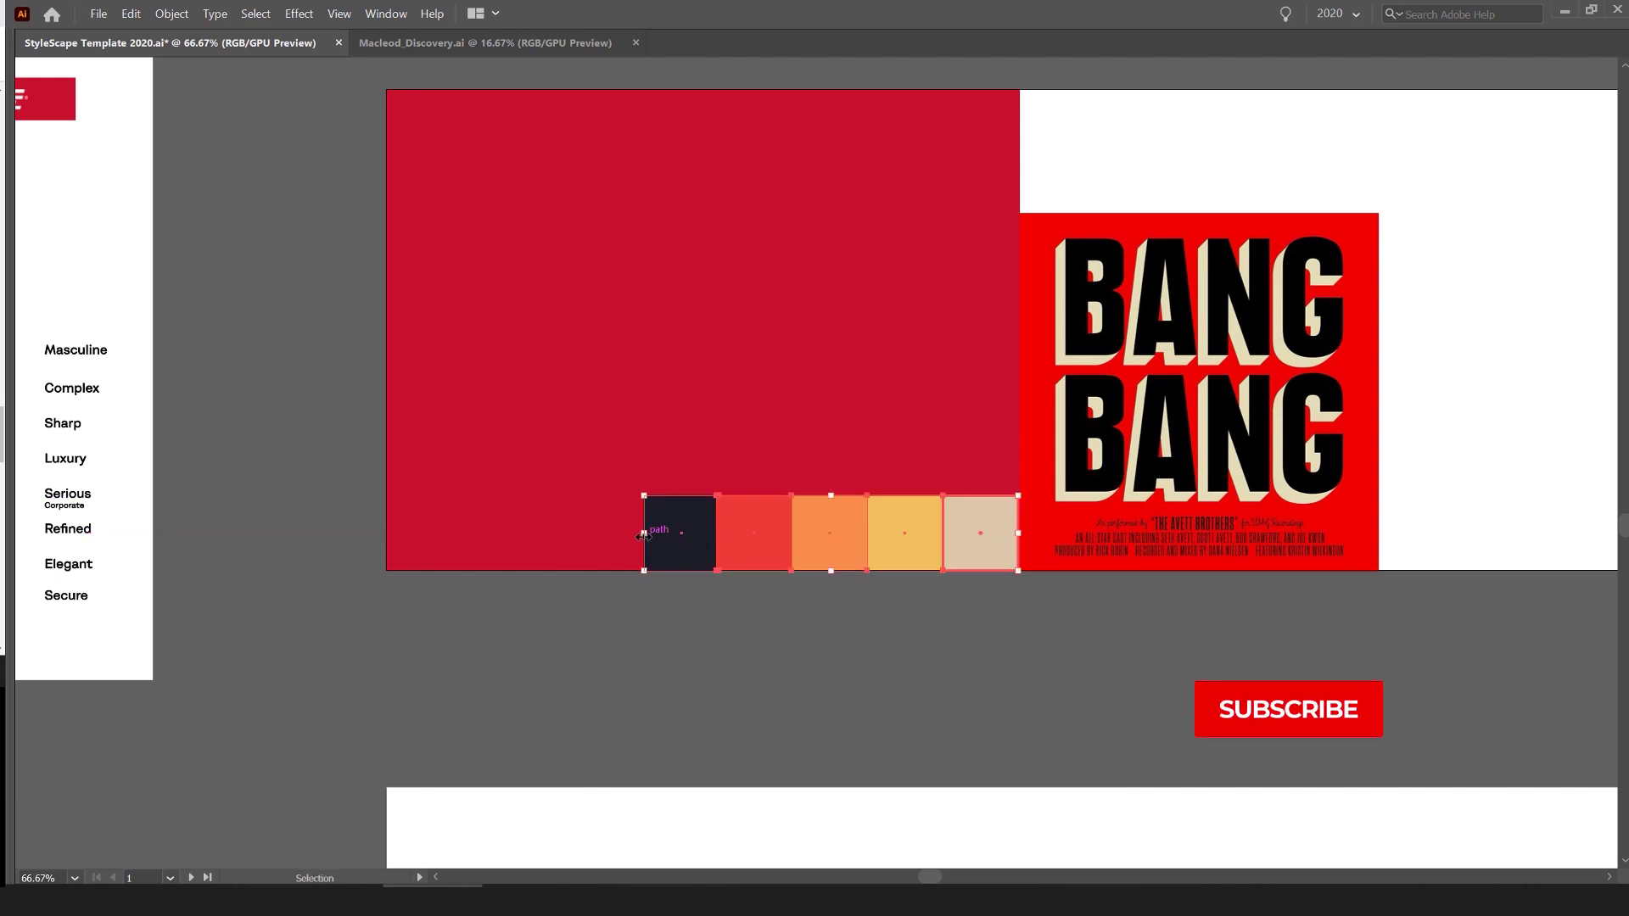
{"action": "left_click_drag", "start_coordinate": [644, 536], "coordinate": [386, 529]}
{"action": "left_click_drag", "start_coordinate": [383, 529], "coordinate": [383, 530]}
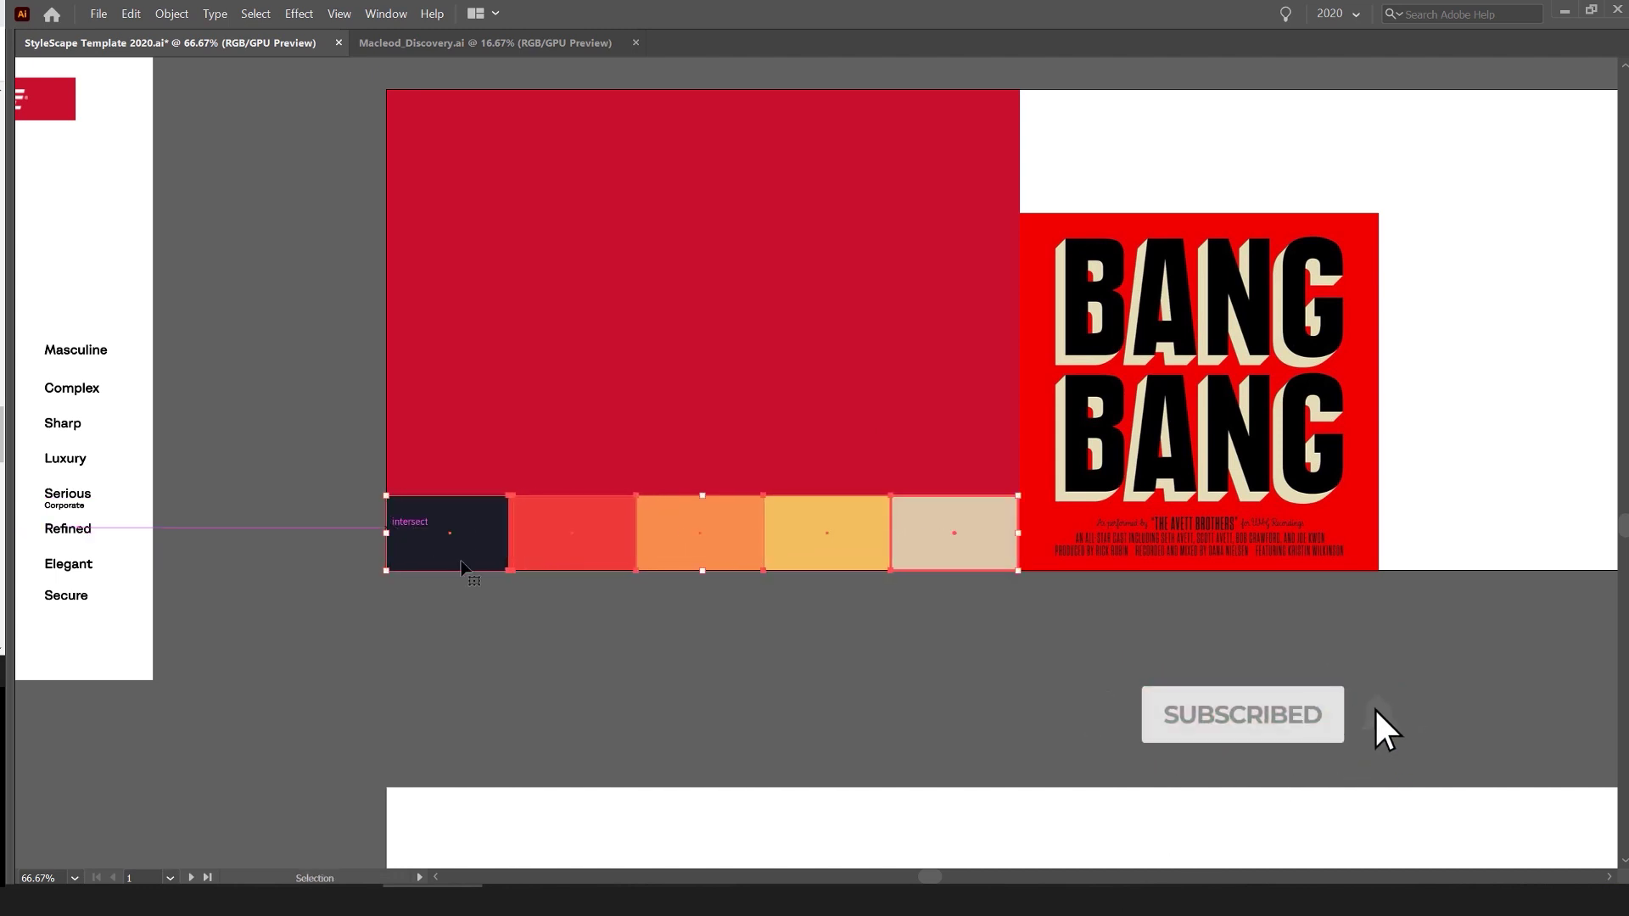
- Narrow the orange, yellow and beige swatches together, and widen the dark and red swatches to fill the rest of the row
{"action": "key", "text": "ctrl+plus"}
{"action": "left_click", "coordinate": [904, 591]}
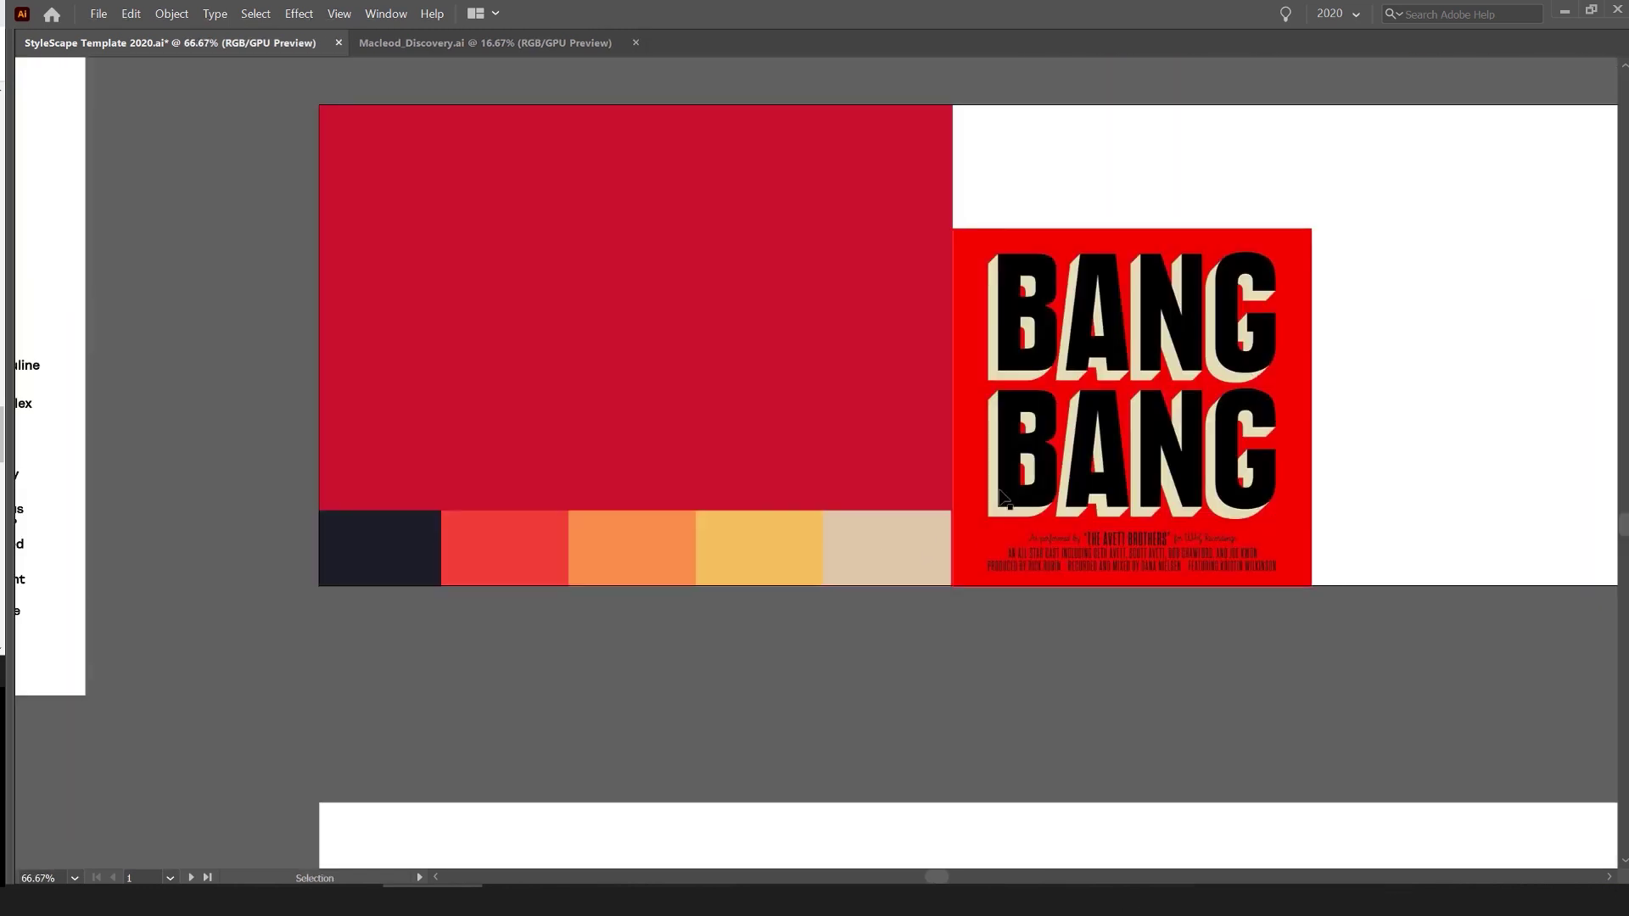
{"action": "left_click", "coordinate": [928, 556]}
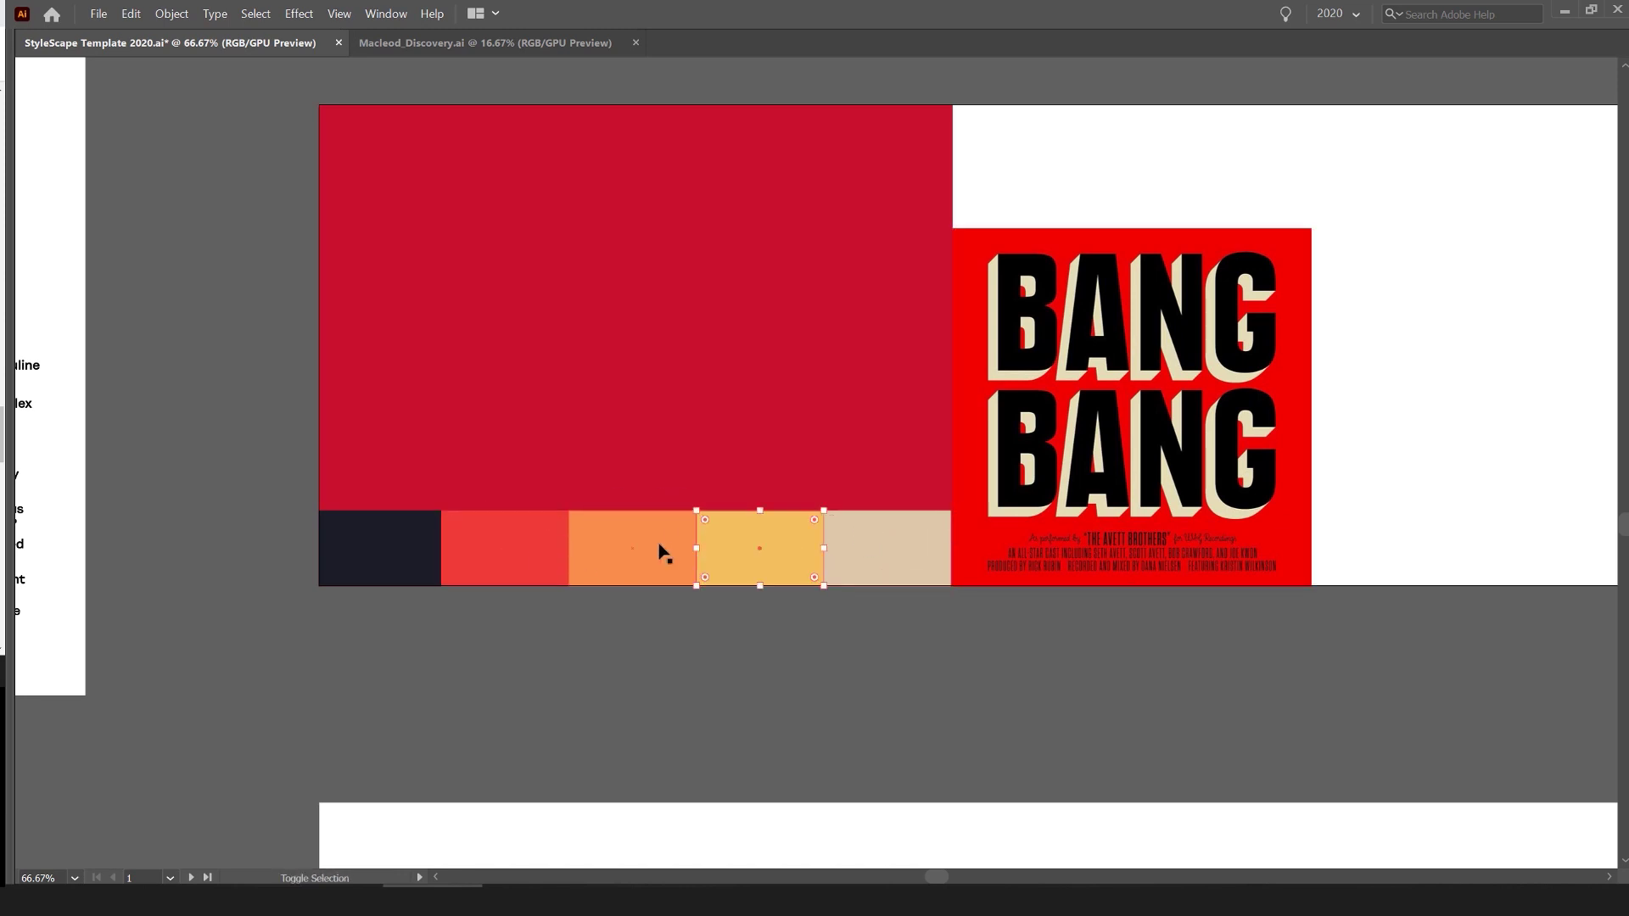
{"action": "left_click_drag", "start_coordinate": [603, 552], "coordinate": [643, 552]}
{"action": "left_click", "coordinate": [444, 549]}
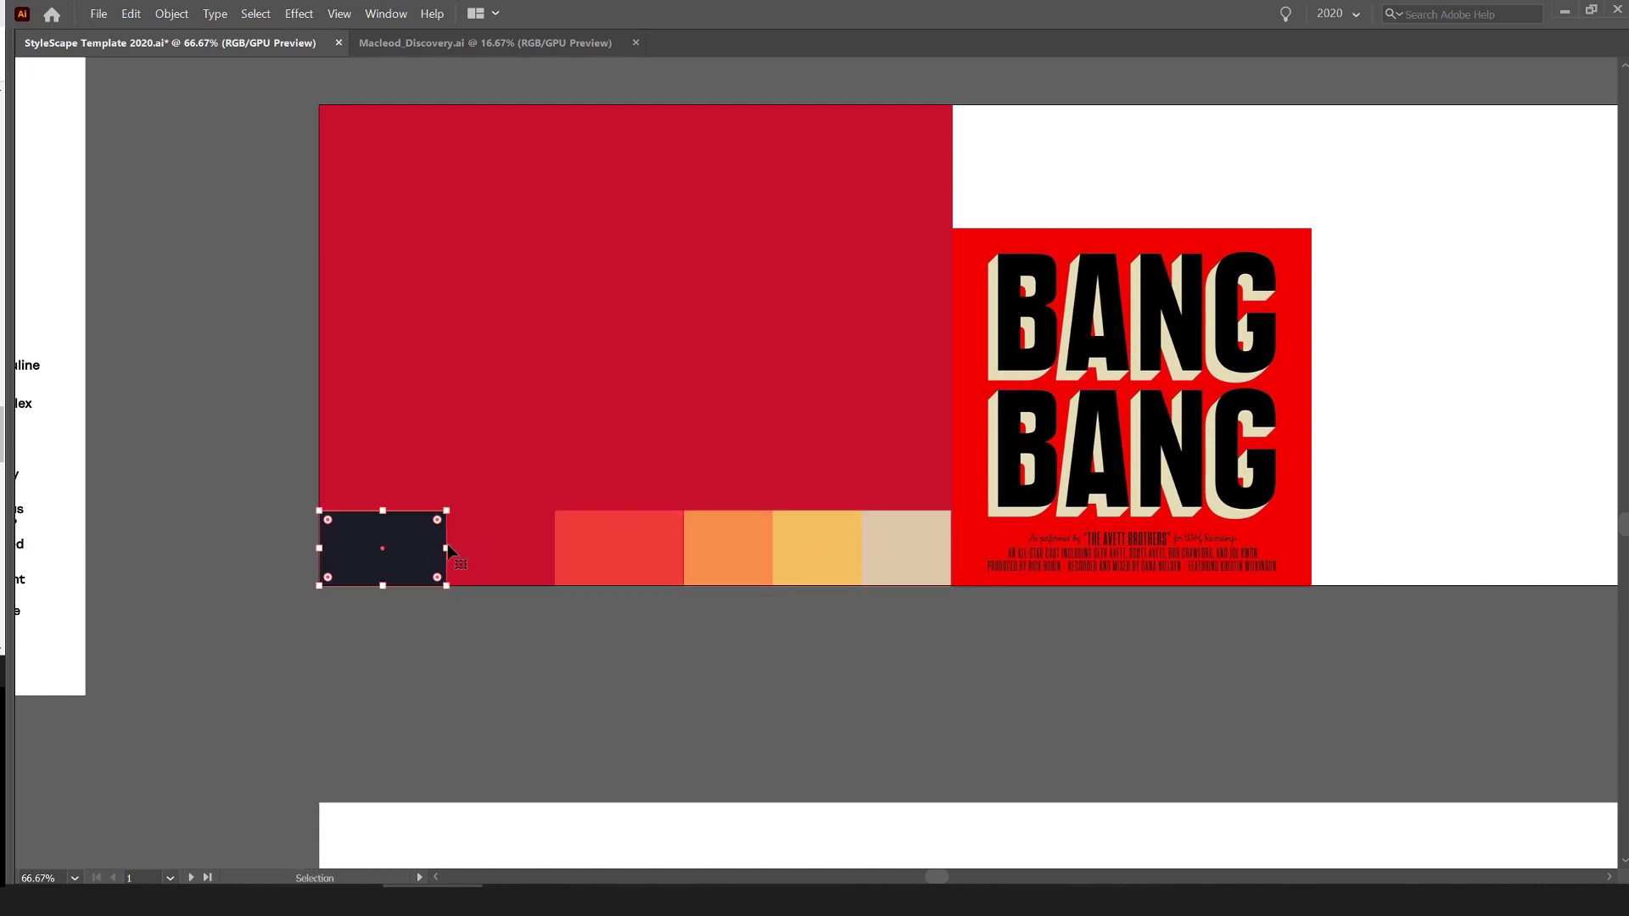
{"action": "left_click_drag", "start_coordinate": [447, 550], "coordinate": [533, 549]}
{"action": "scroll", "coordinate": [626, 424], "scroll_direction": "up", "scroll_amount": 1}
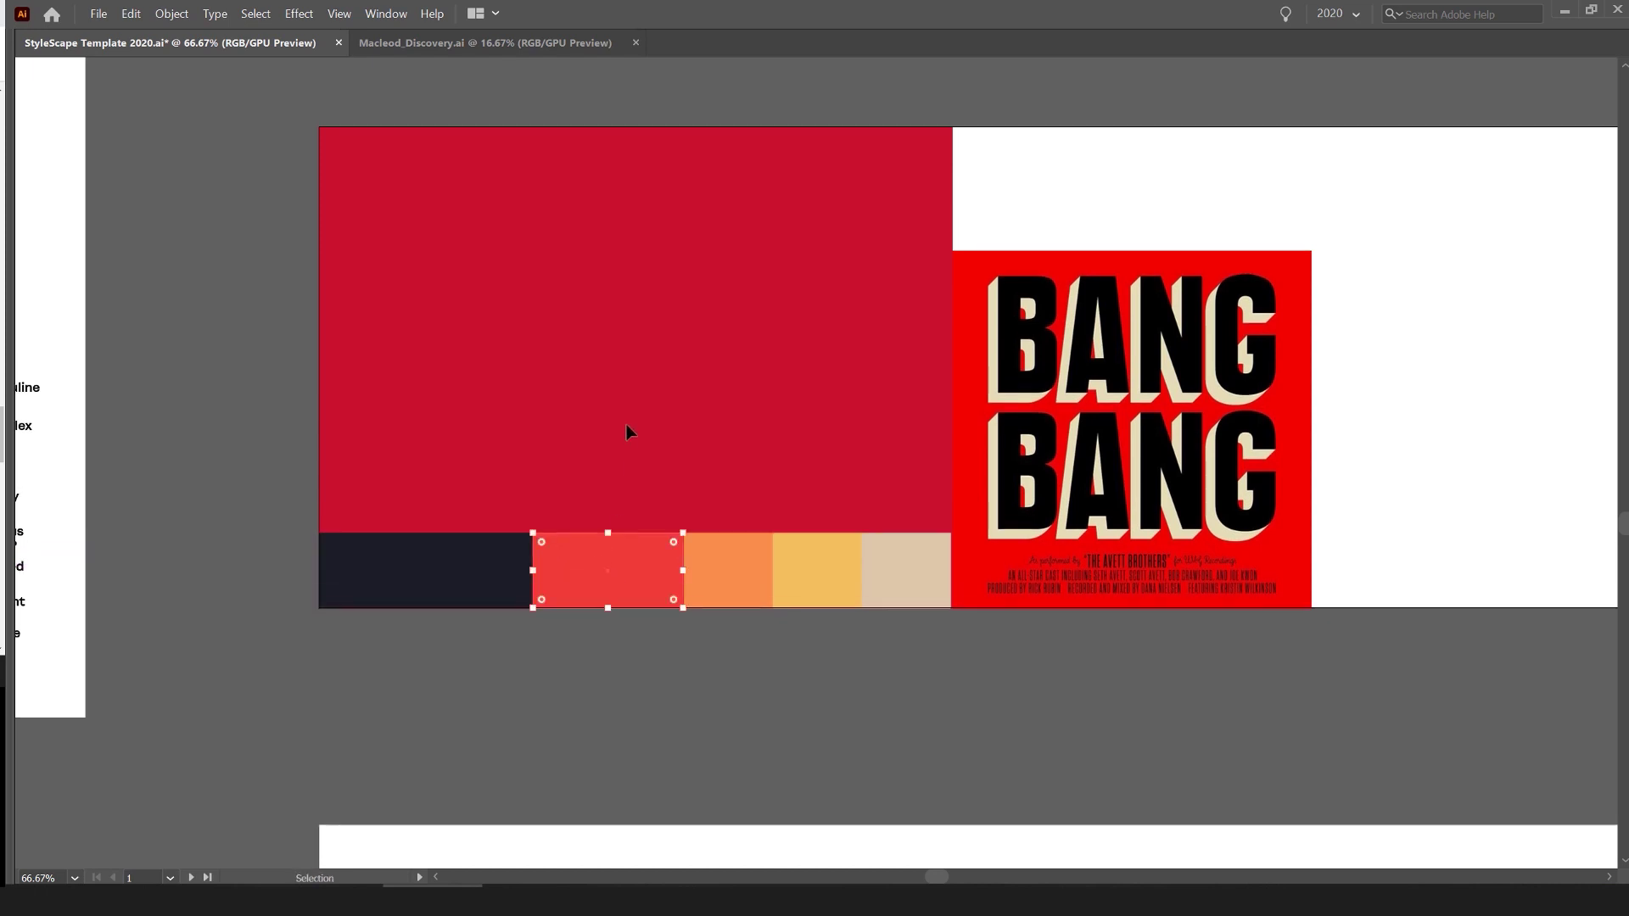
- Fill the red swatch with the large block's crimson and give it a 3 pt black outline
{"action": "key", "text": "i"}
{"action": "left_click", "coordinate": [645, 384]}
{"action": "scroll", "coordinate": [579, 562], "scroll_direction": "up", "scroll_amount": 2}
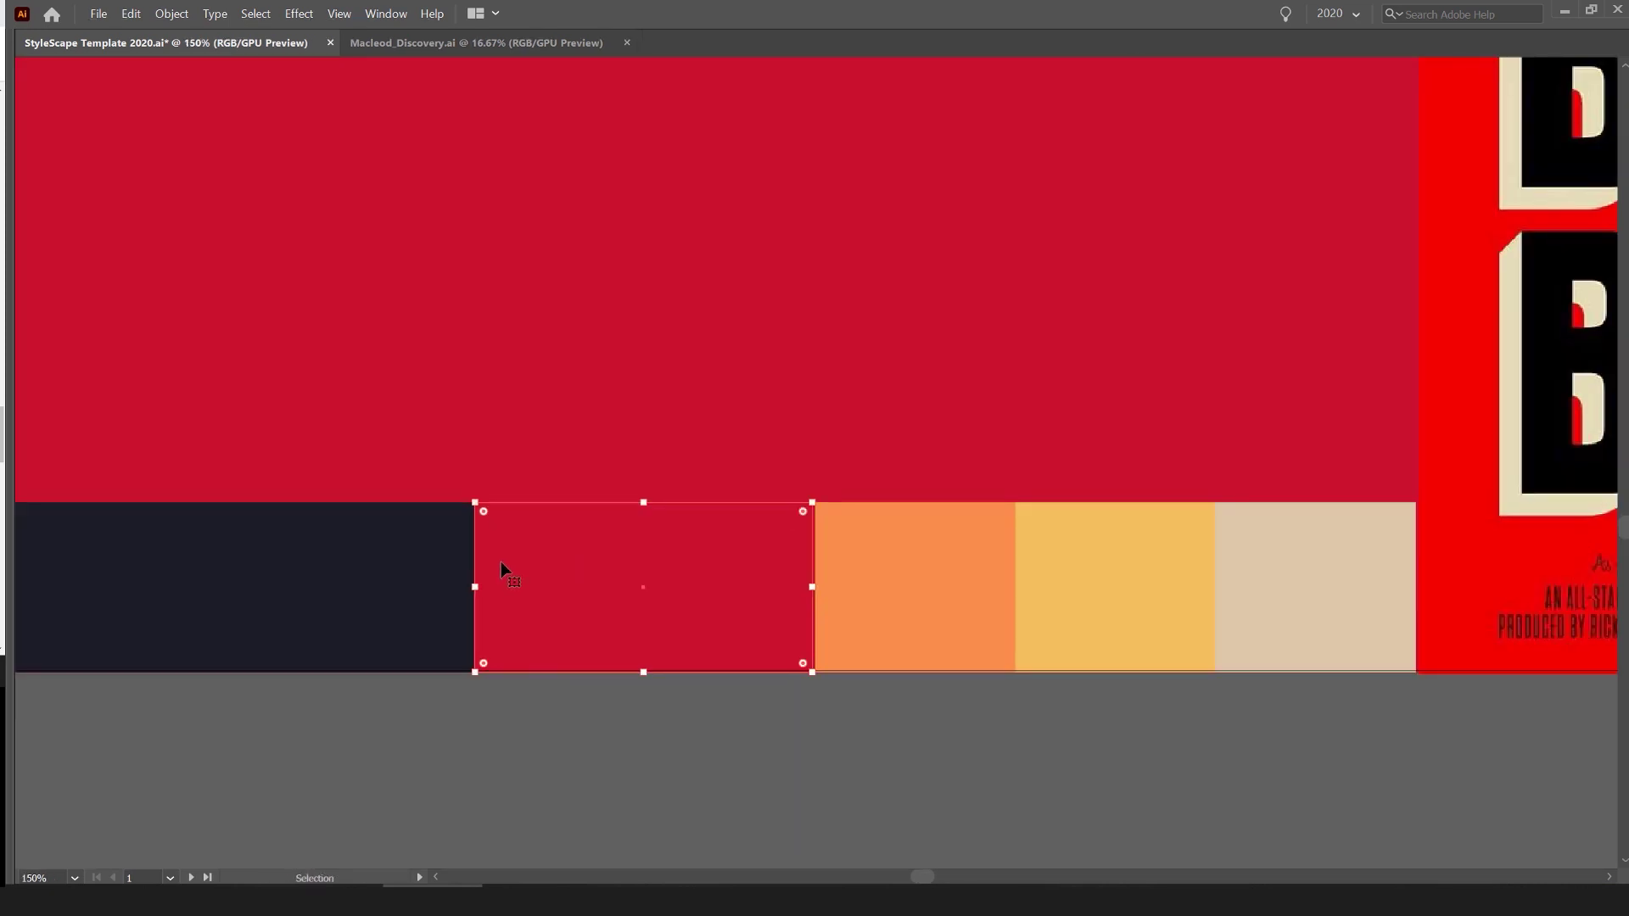
{"action": "key", "text": "Tab"}
{"action": "left_click", "coordinate": [1401, 157], "text": "shift"}
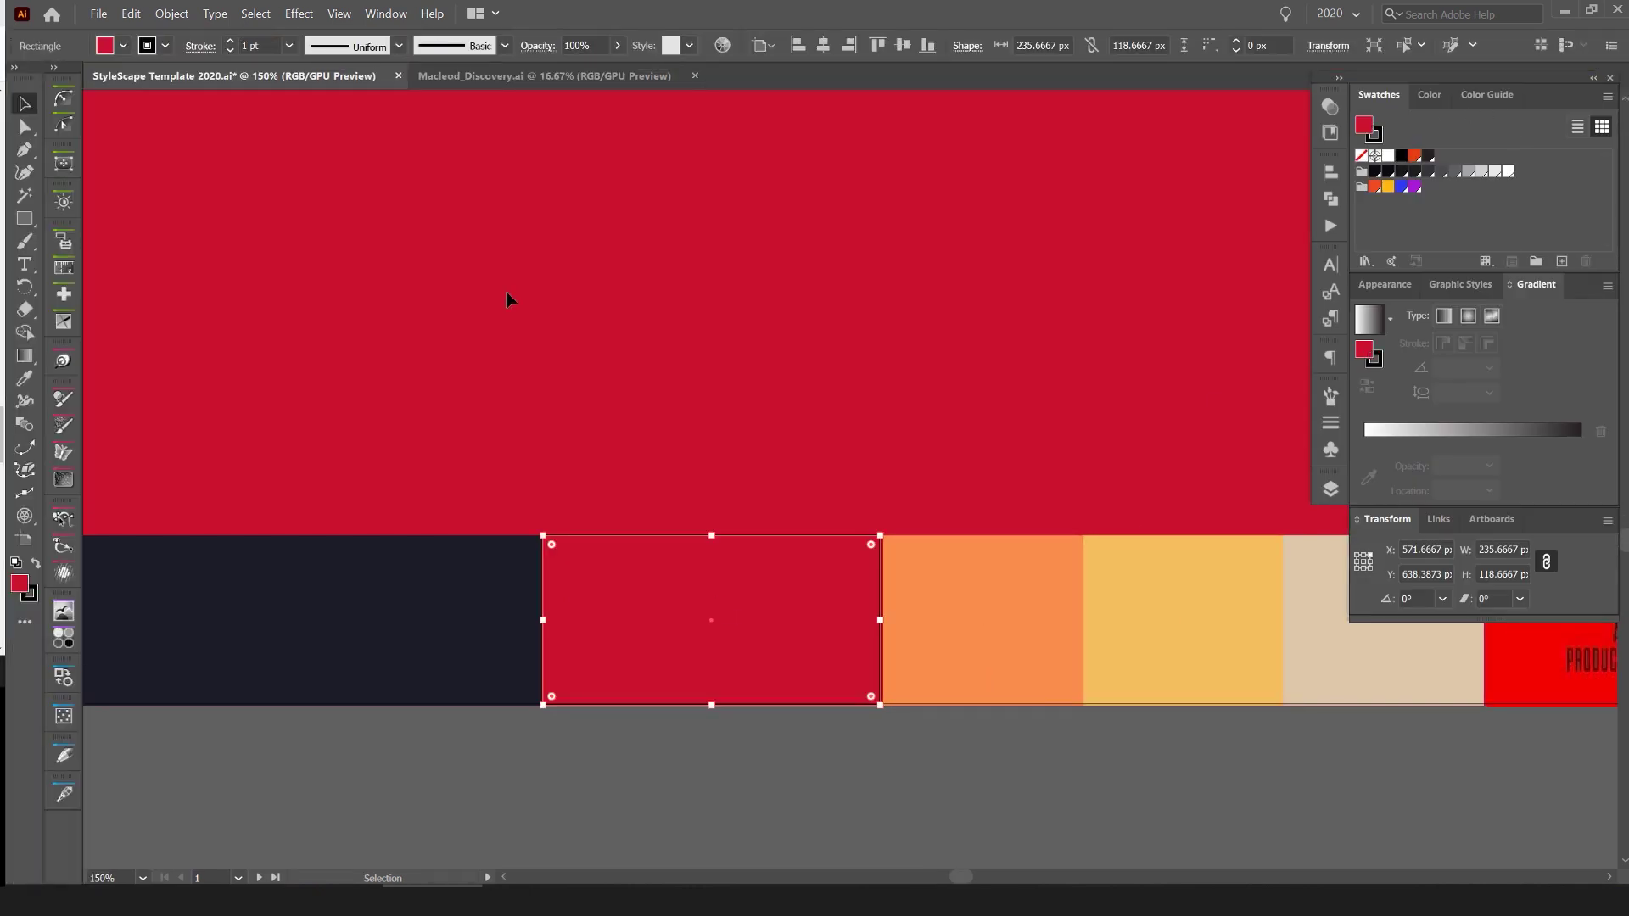
{"action": "left_click", "coordinate": [229, 41]}
{"action": "left_click", "coordinate": [229, 41]}
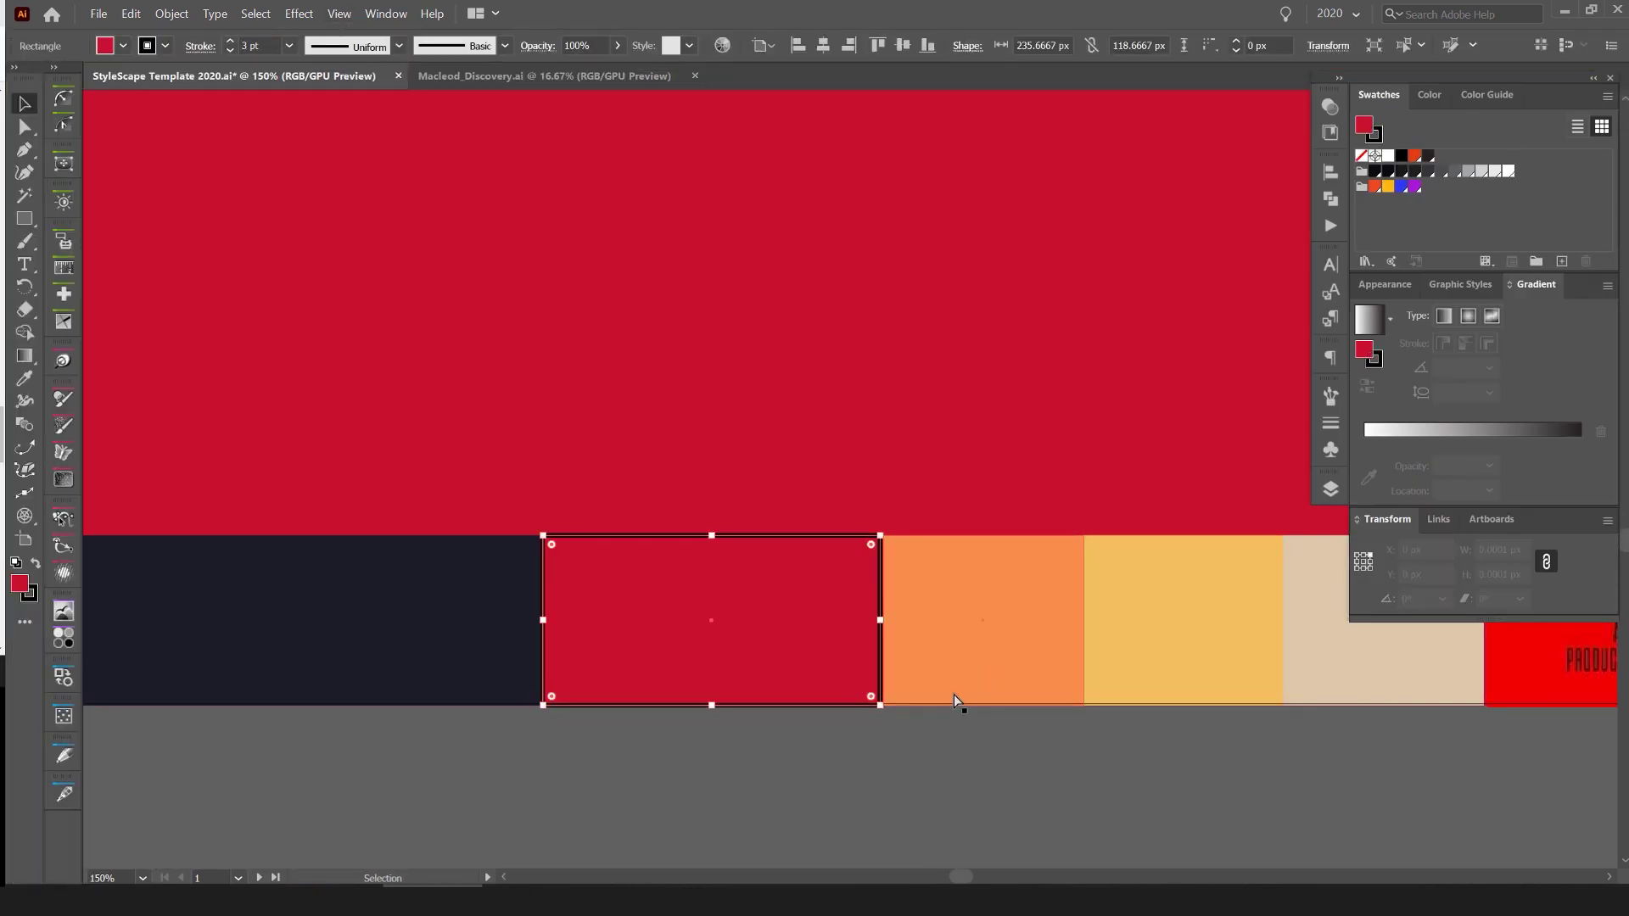
{"action": "key", "text": "space"}
{"action": "left_click_drag", "start_coordinate": [818, 701], "coordinate": [691, 600]}
{"action": "key", "text": "ctrl+minus"}
{"action": "key", "text": "ctrl+minus"}
{"action": "left_click", "coordinate": [739, 594]}
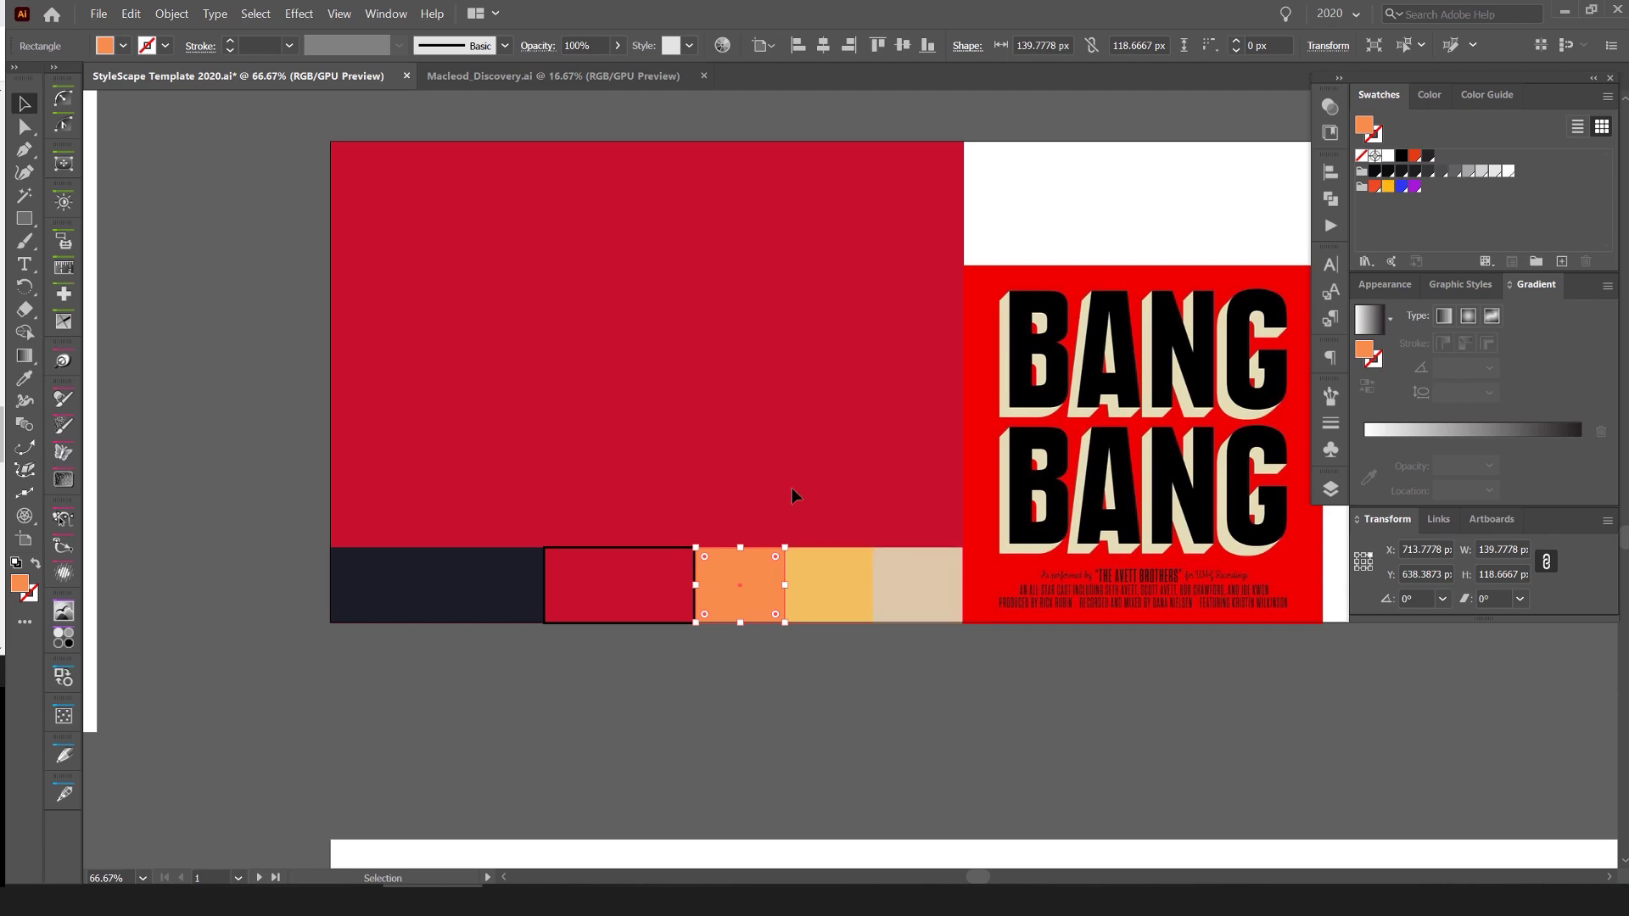
{"action": "key", "text": "ctrl+plus"}
{"action": "left_click", "coordinate": [860, 580]}
{"action": "key", "text": "ctrl+minus"}
{"action": "key", "text": "ctrl+minus"}
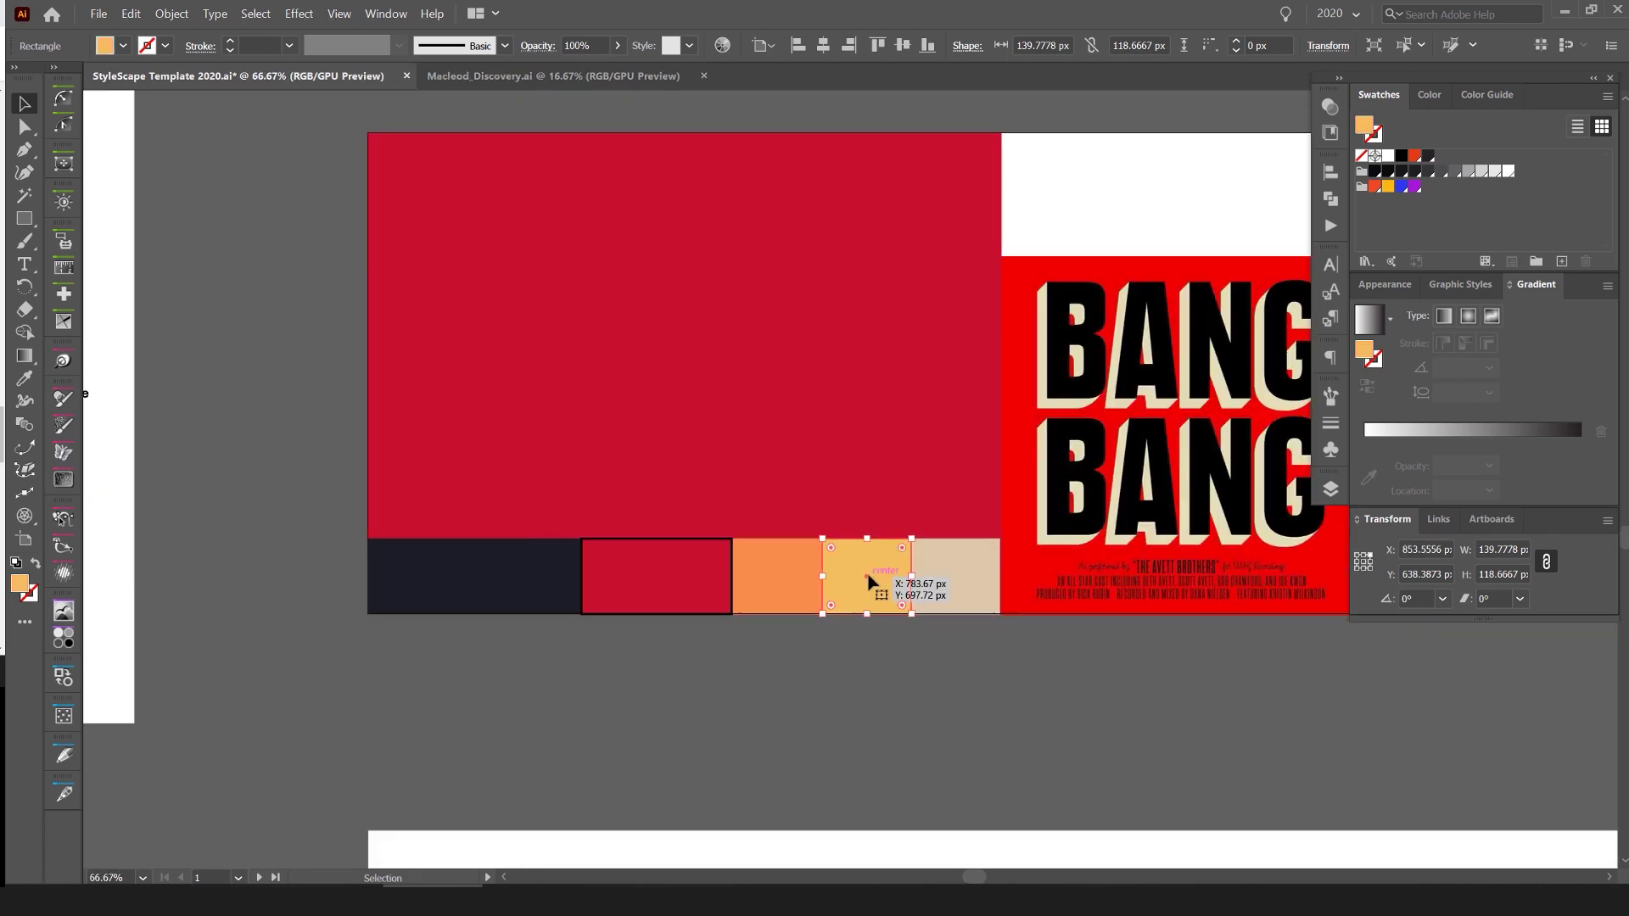
{"action": "left_click_drag", "start_coordinate": [873, 582], "coordinate": [835, 638]}
{"action": "key", "text": "ctrl+z"}
{"action": "left_click", "coordinate": [789, 589]}
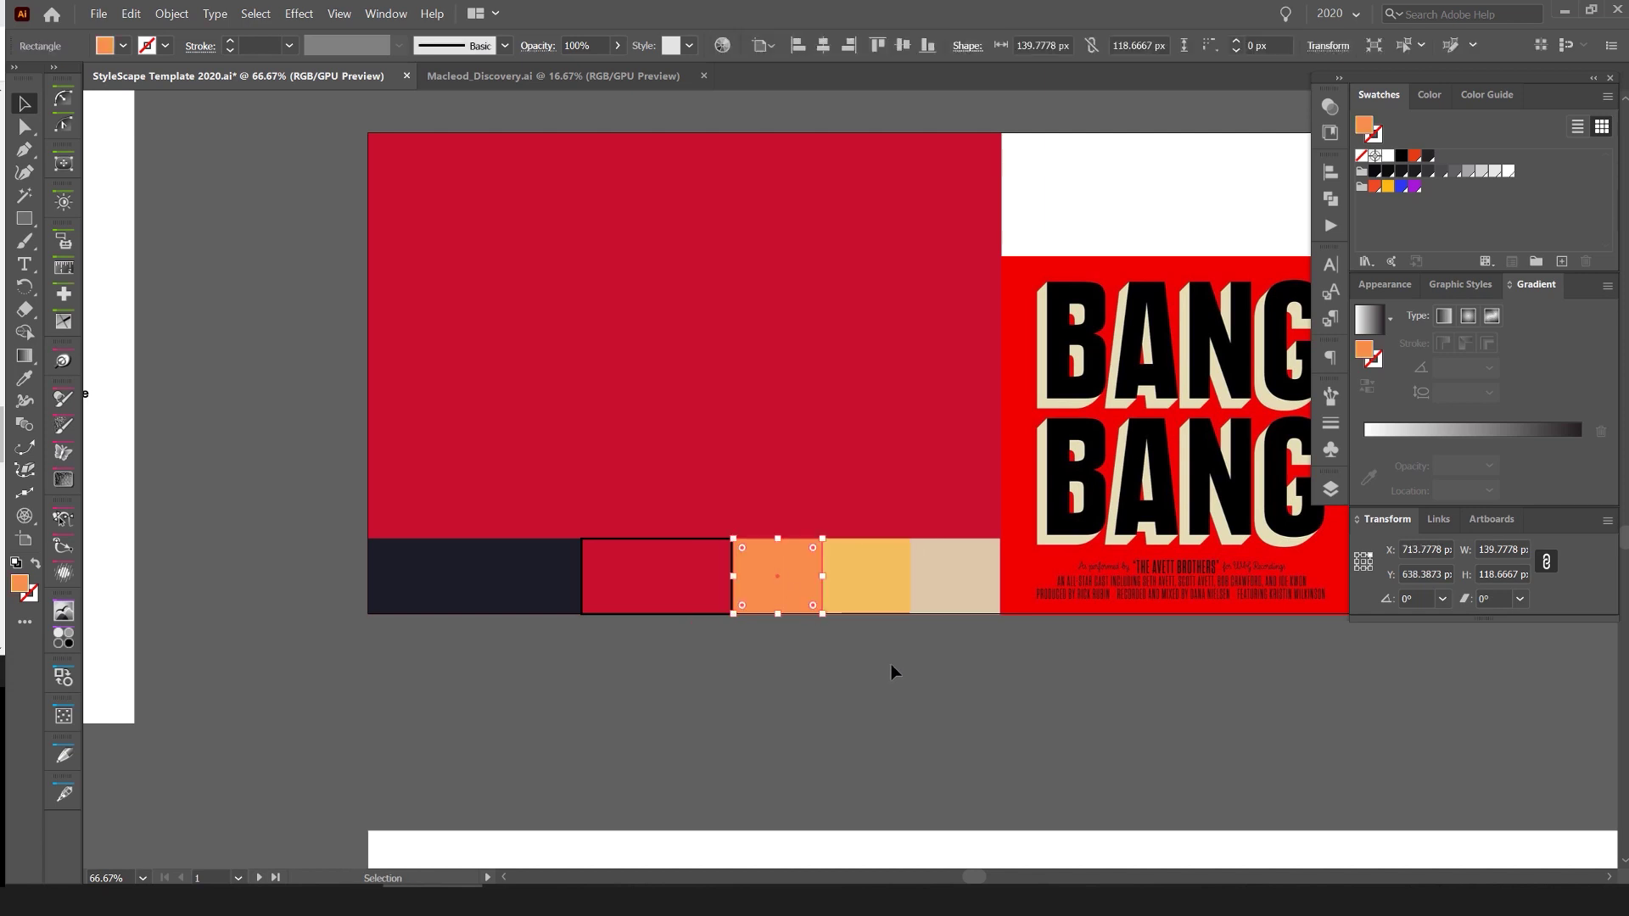
{"action": "left_click", "coordinate": [891, 665]}
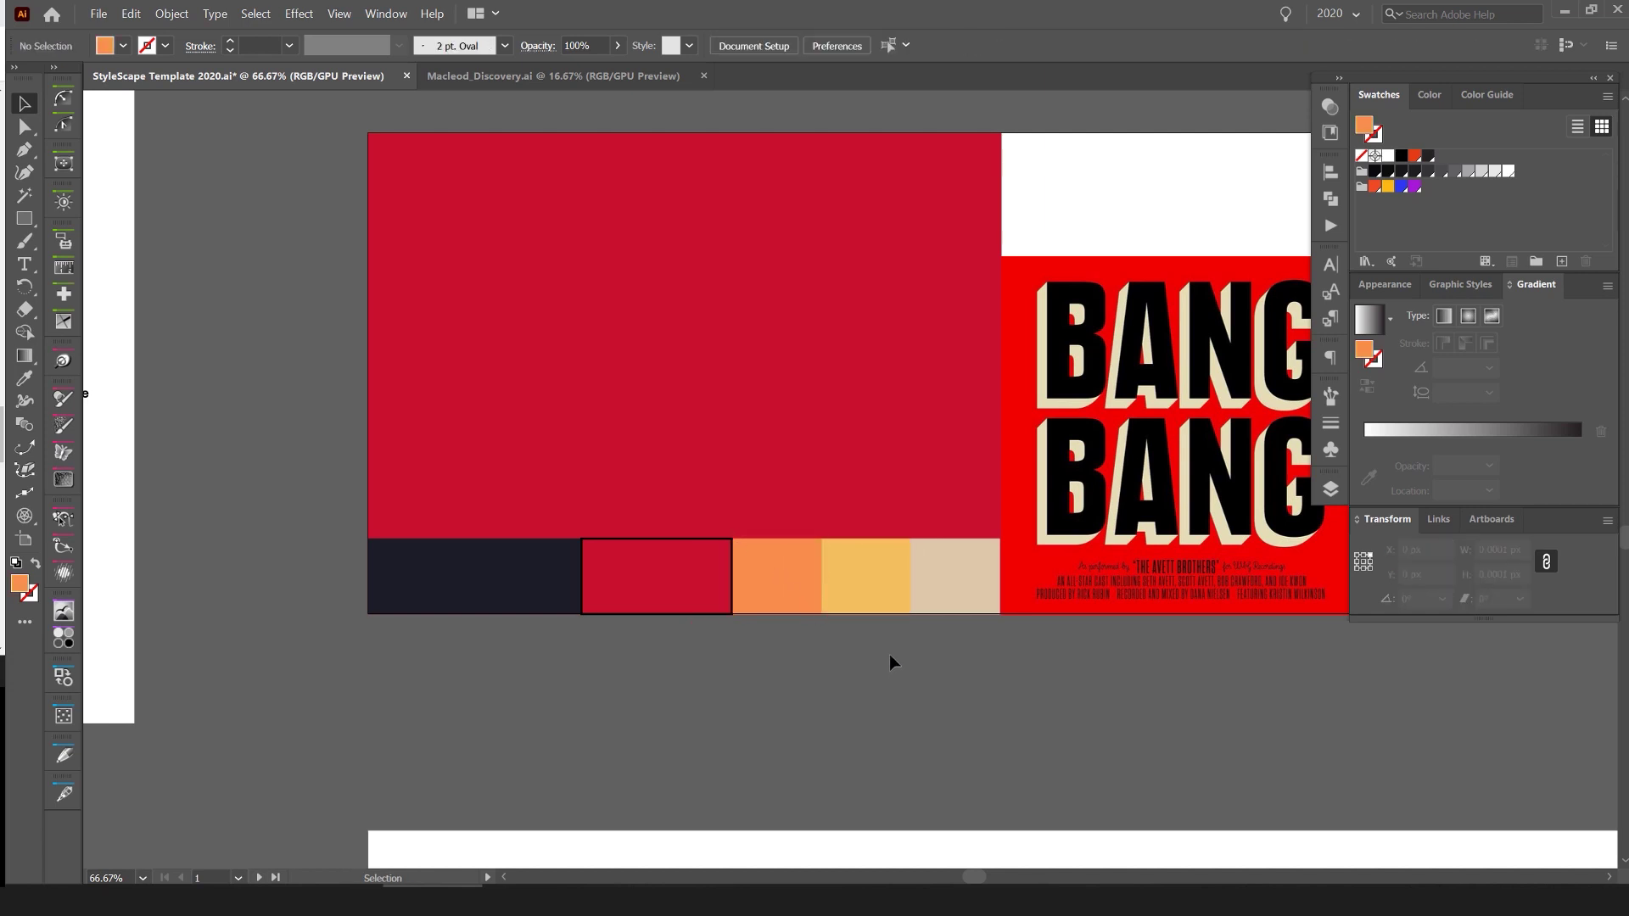
- Narrow the beige swatch to about 45 px from its left side and slide the yellow swatch over so it partly tucks under it
{"action": "scroll", "coordinate": [832, 619], "scroll_direction": "up", "scroll_amount": 2}
{"action": "scroll", "coordinate": [902, 561], "scroll_direction": "right", "scroll_amount": 3}
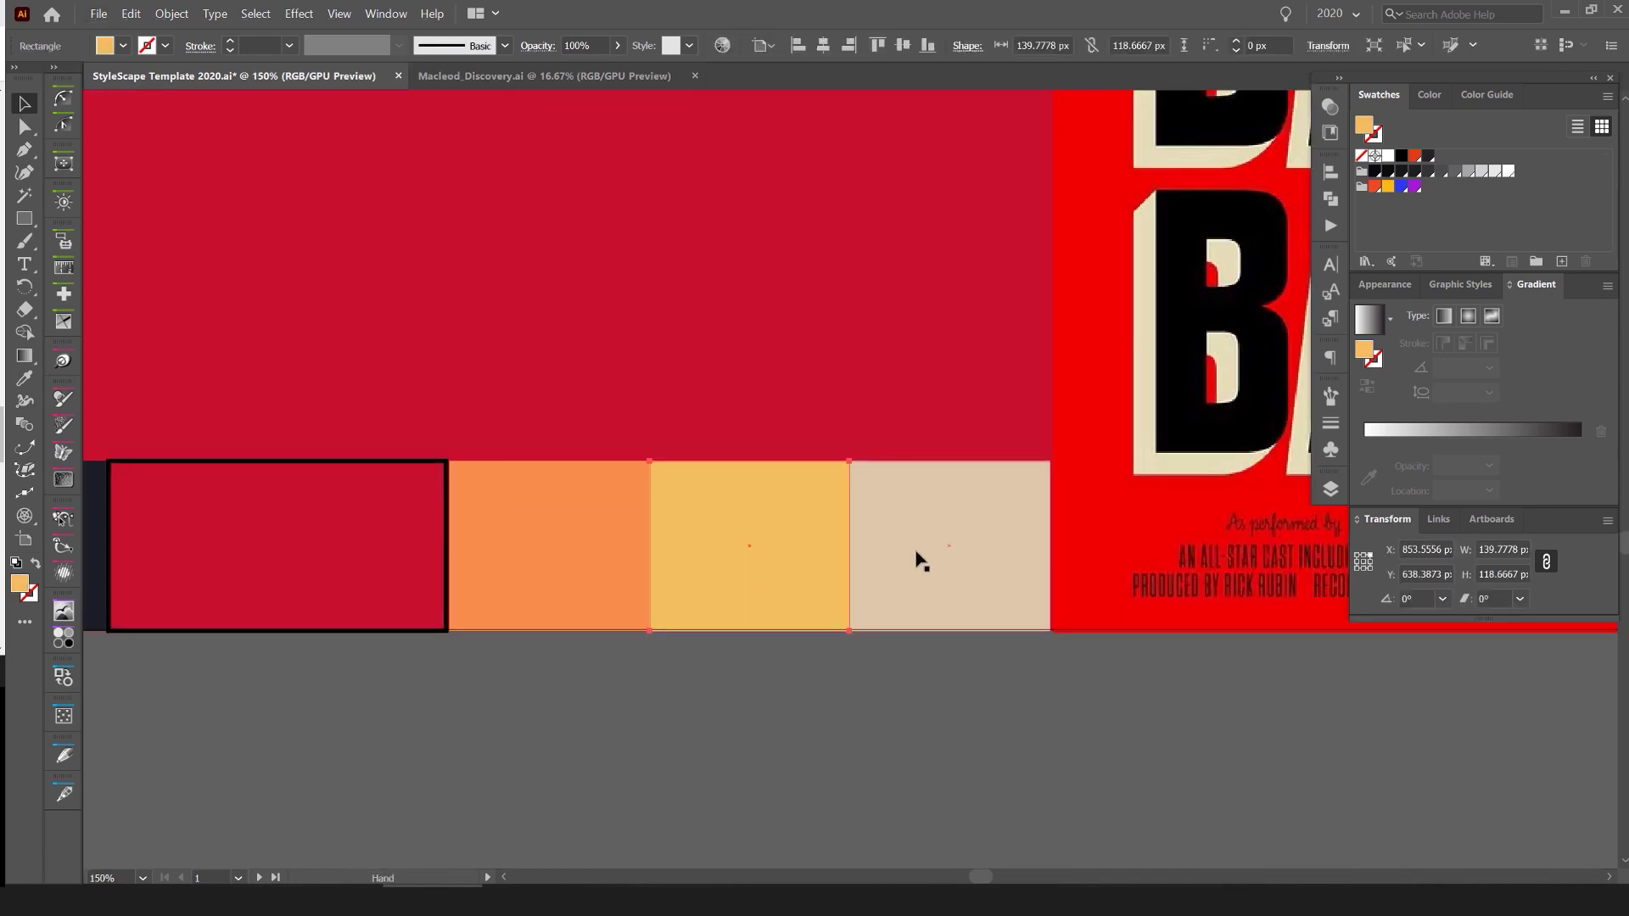
{"action": "left_click", "coordinate": [934, 548]}
{"action": "left_click_drag", "start_coordinate": [1051, 545], "coordinate": [701, 546]}
{"action": "left_click", "coordinate": [843, 545]}
{"action": "left_click_drag", "start_coordinate": [882, 546], "coordinate": [963, 531]}
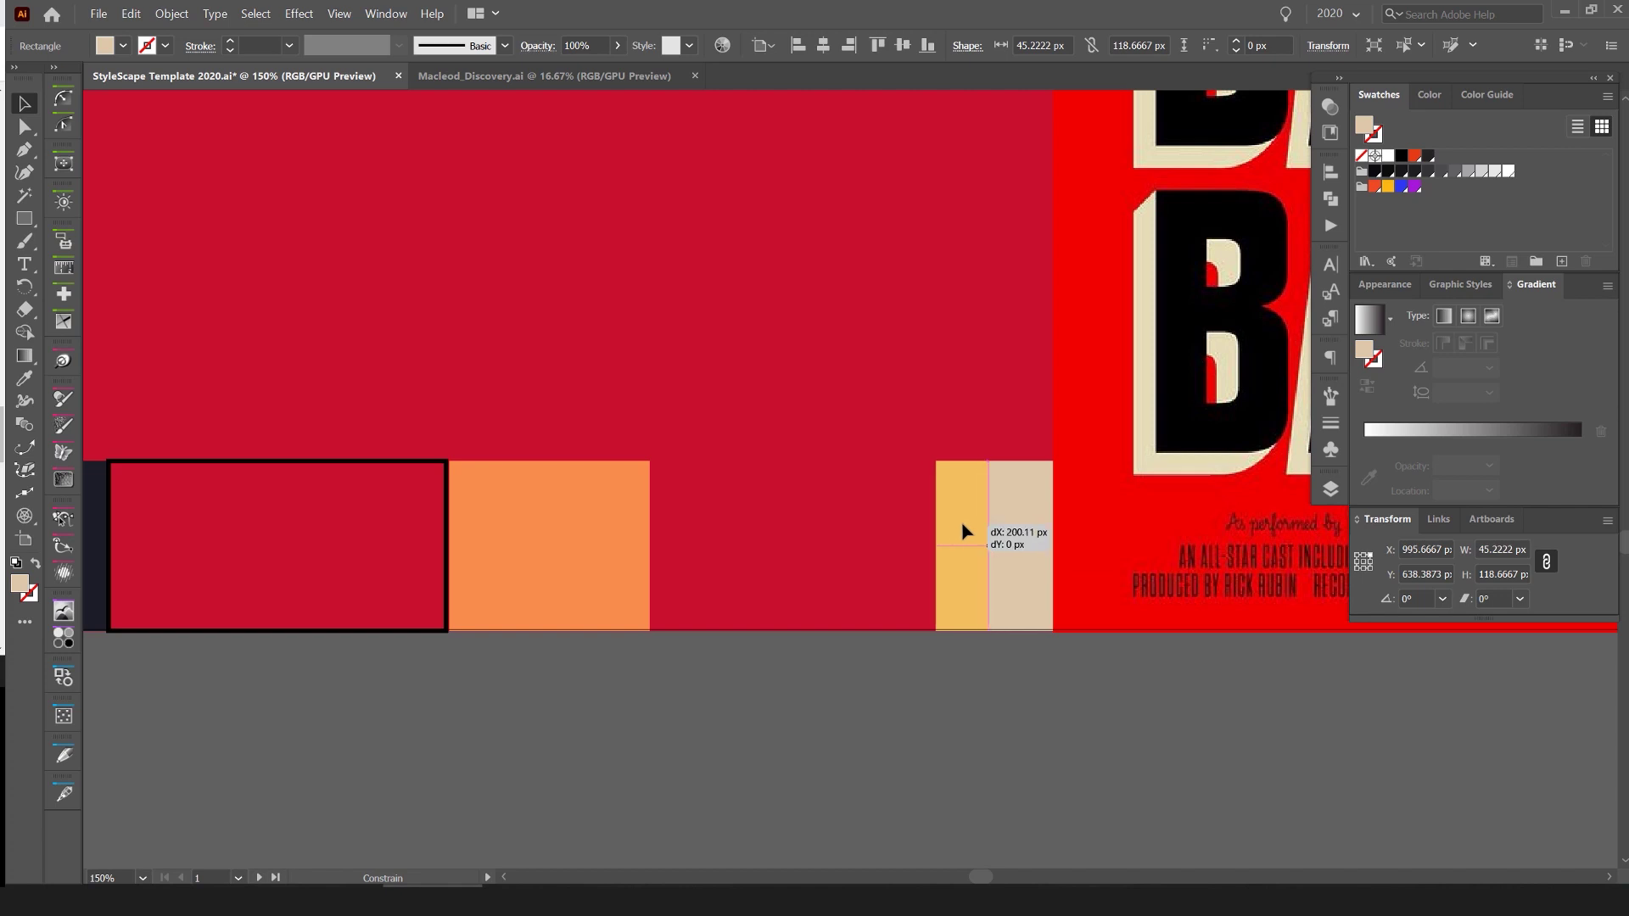
- Slide the orange swatch against the yellow one and widen the outlined crimson swatch to about 438 px to meet it
{"action": "left_click_drag", "start_coordinate": [561, 543], "coordinate": [853, 540]}
{"action": "left_click", "coordinate": [447, 511]}
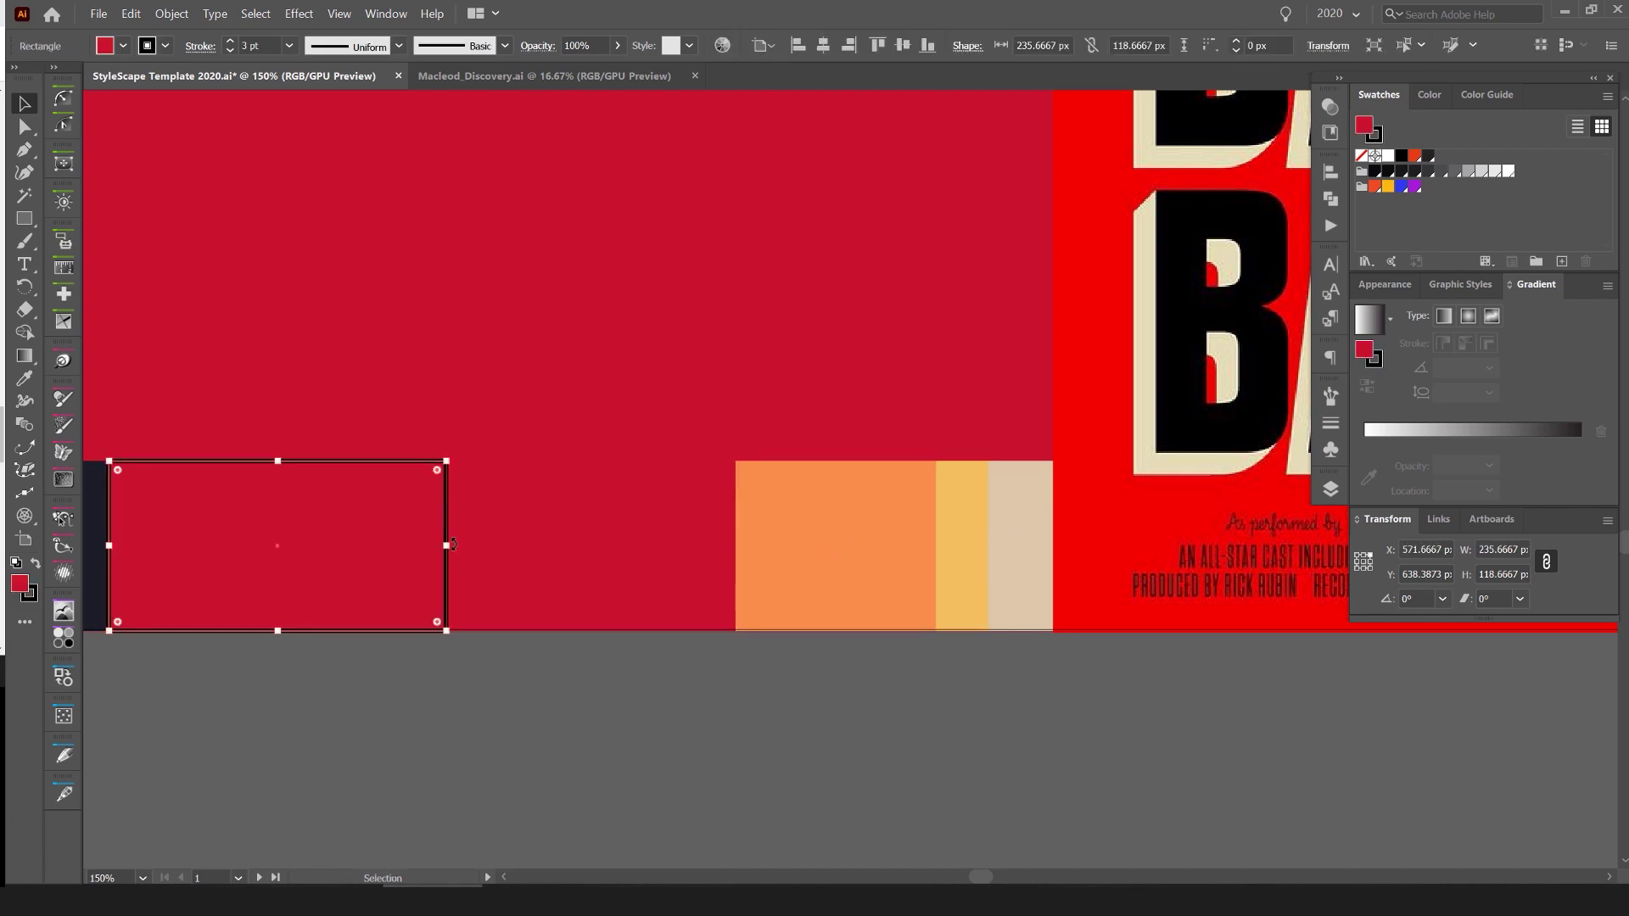
{"action": "left_click_drag", "start_coordinate": [447, 546], "coordinate": [740, 552]}
{"action": "scroll", "coordinate": [781, 636], "scroll_direction": "down", "scroll_amount": 3}
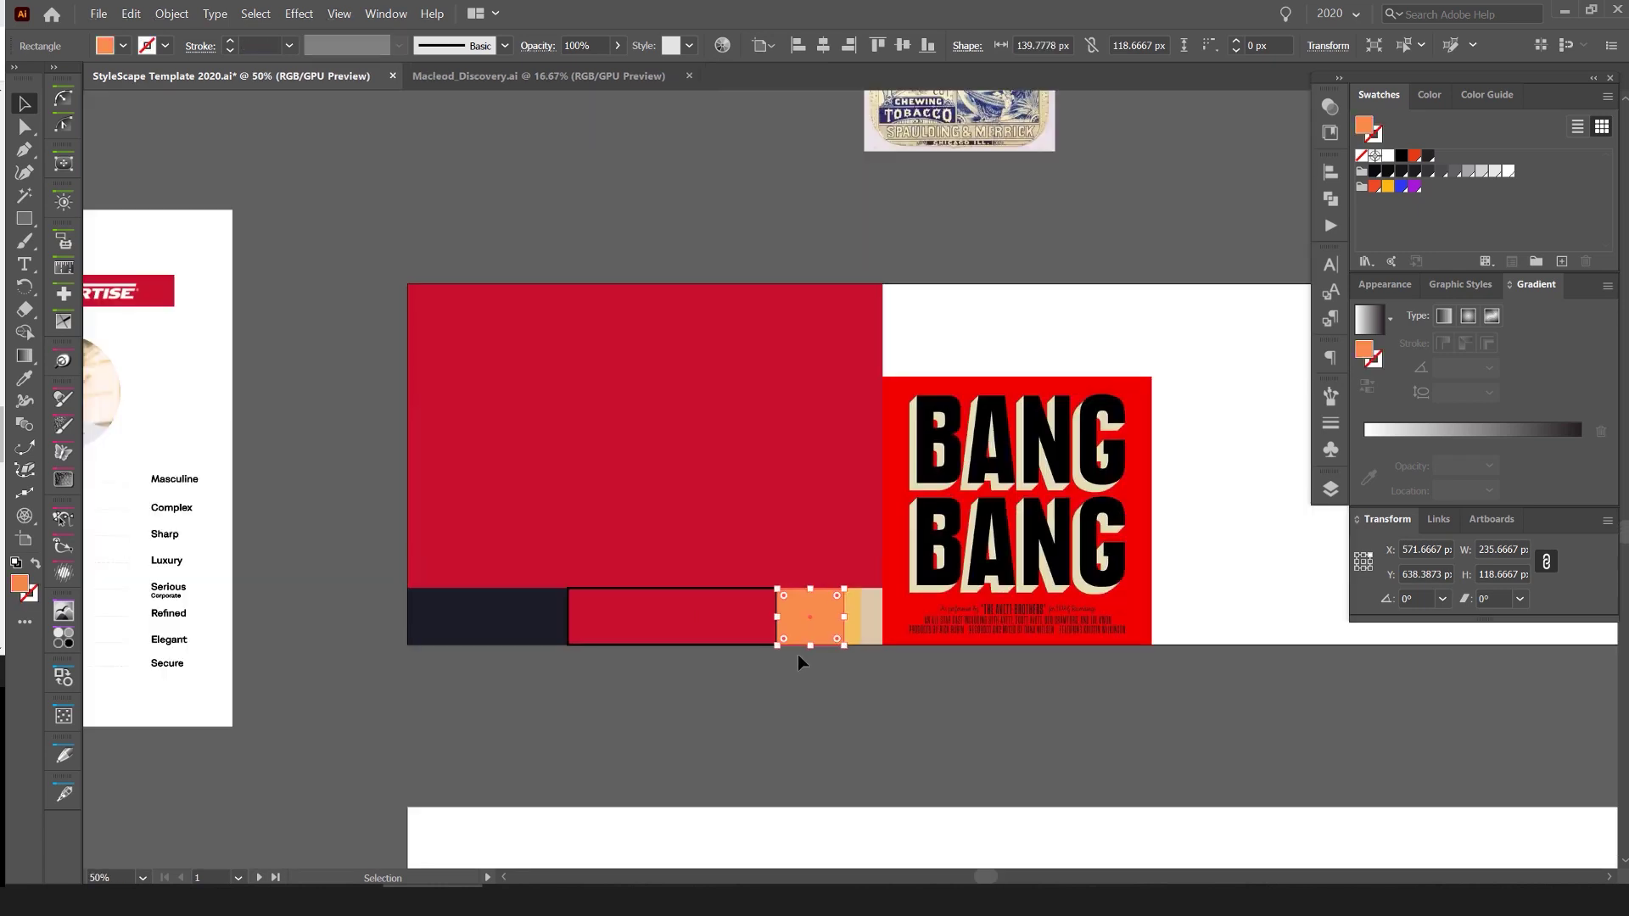
{"action": "left_click", "coordinate": [753, 599]}
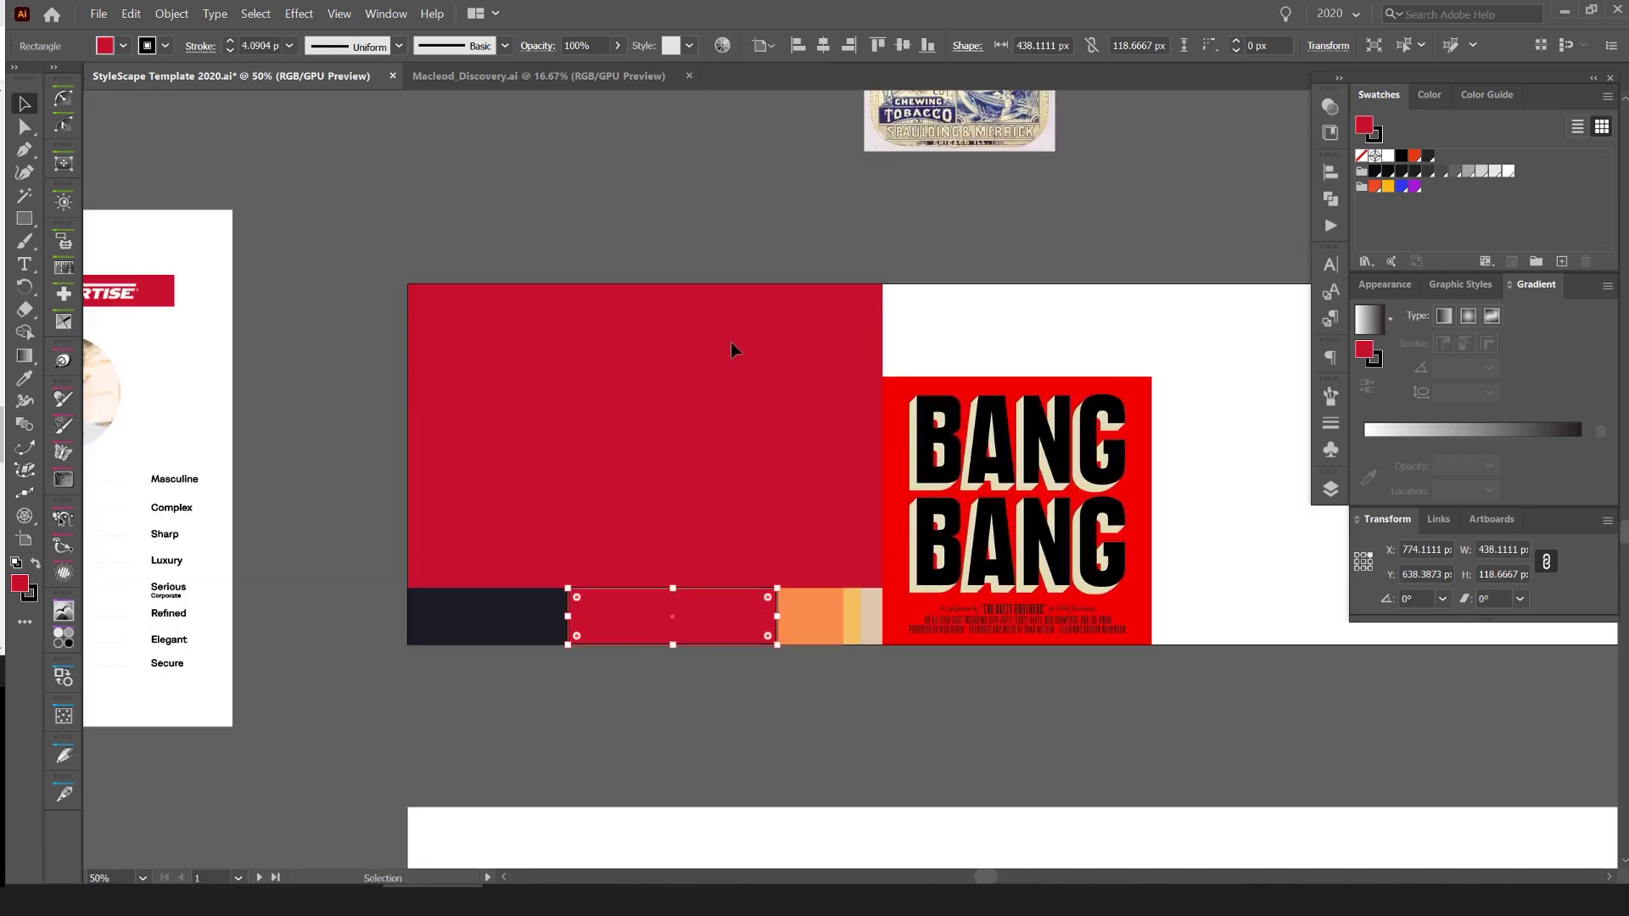
{"action": "scroll", "coordinate": [730, 343], "scroll_direction": "down", "scroll_amount": 1}
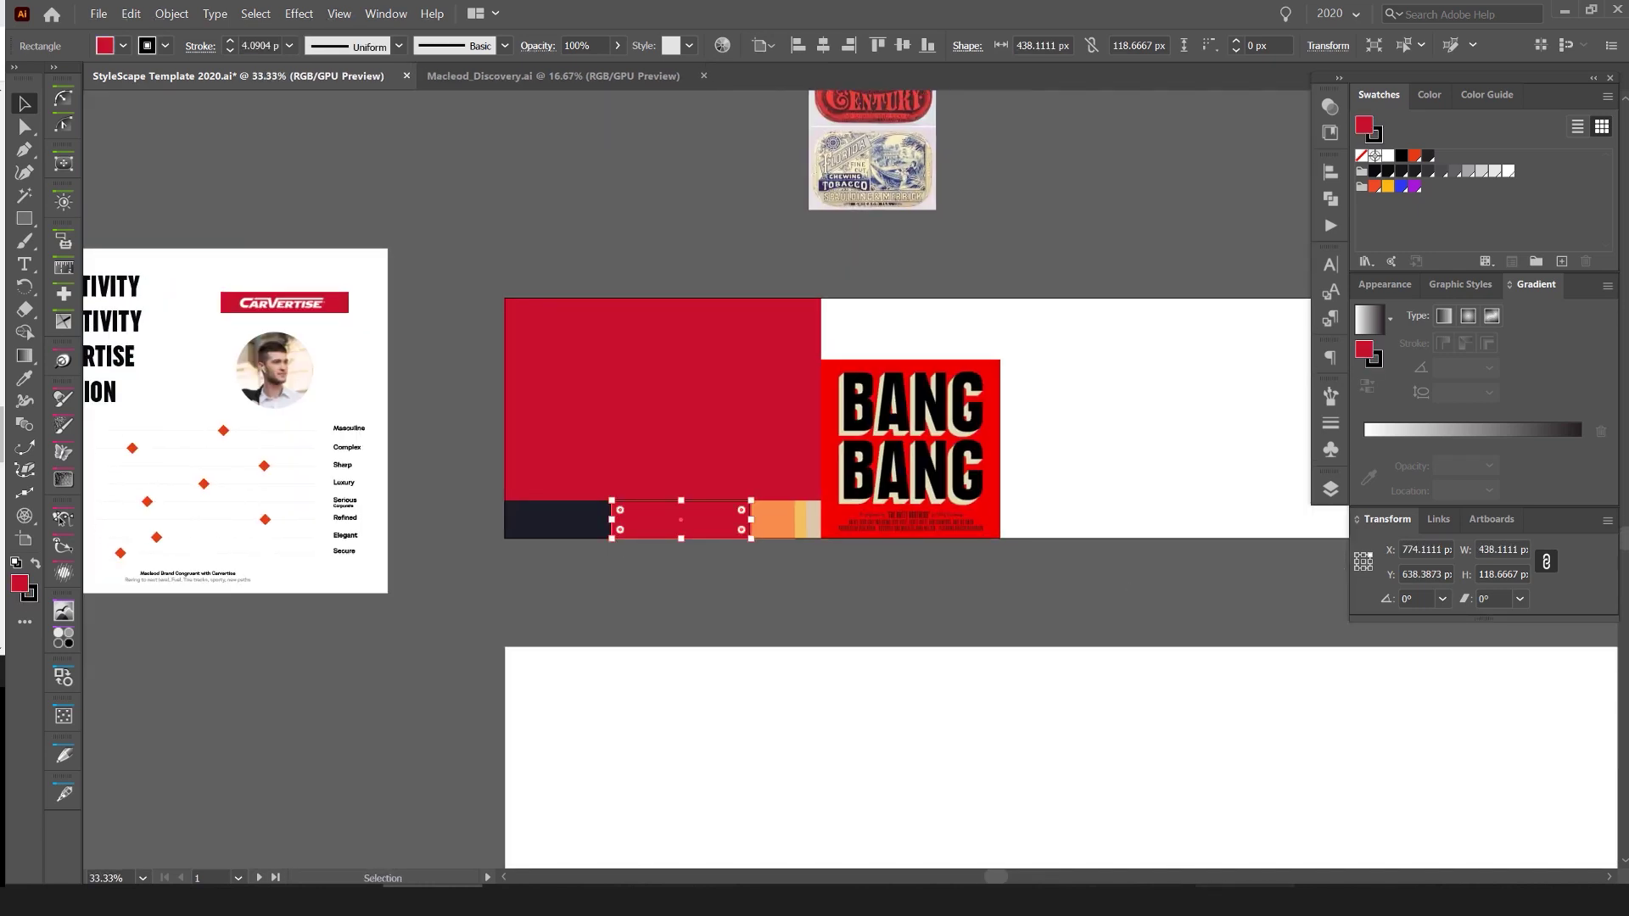
- Place the Young man image from the Macleod-00021 project's 03_Stylescapes folder into the stylescape document
{"action": "key", "text": "alt+Tab"}
{"action": "left_click_drag", "start_coordinate": [947, 185], "coordinate": [853, 186]}
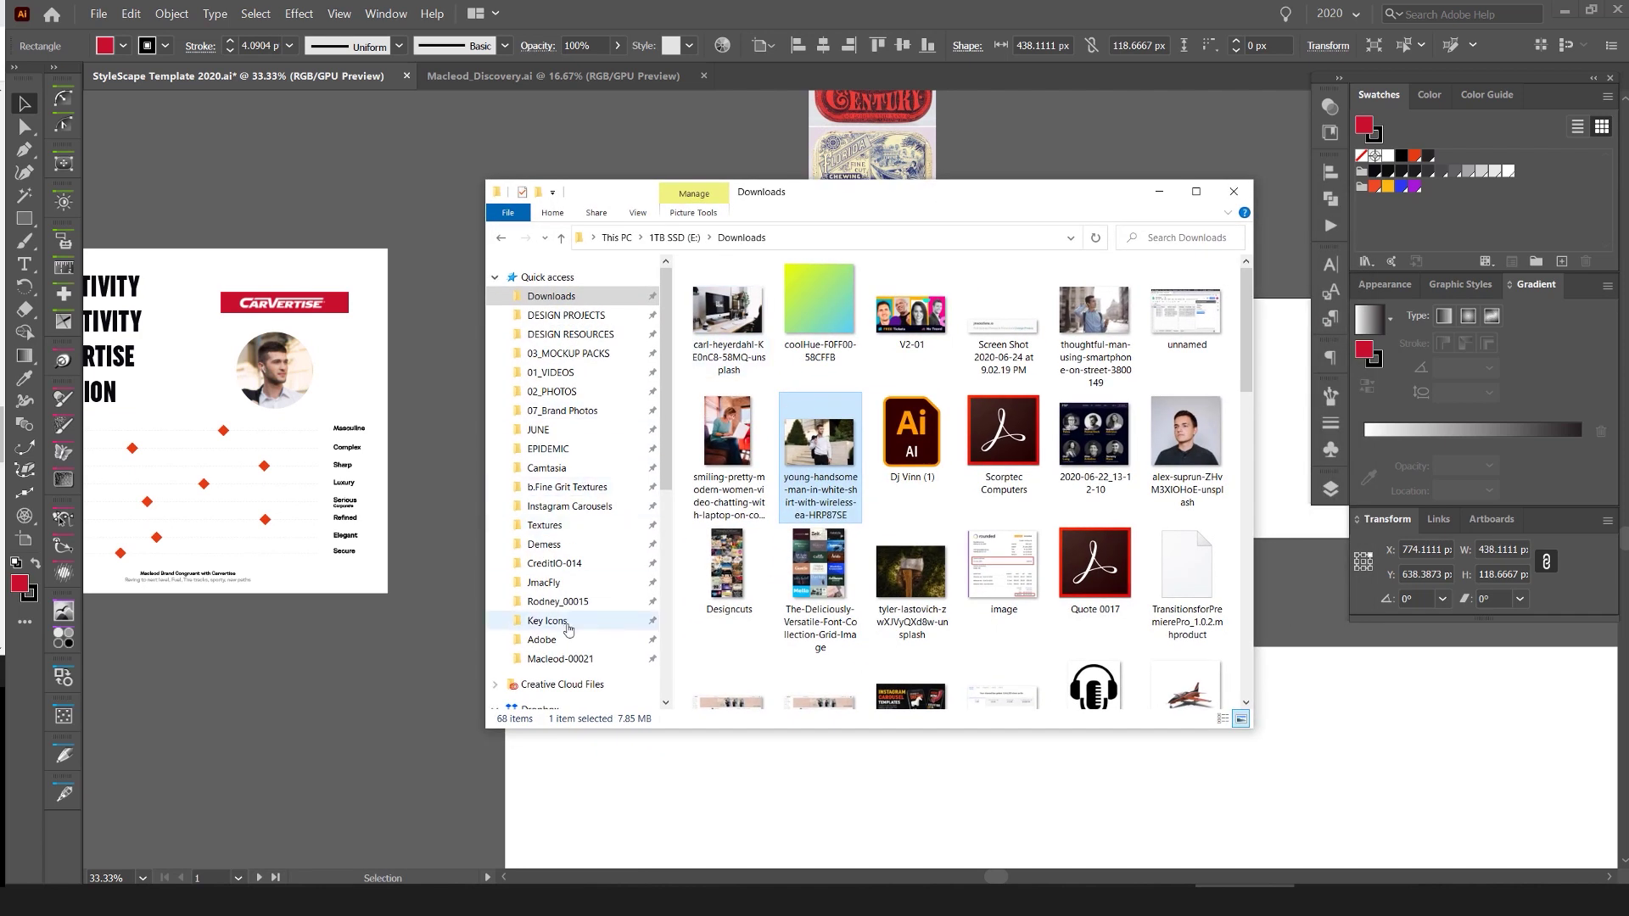
{"action": "left_click", "coordinate": [560, 660]}
{"action": "double_click", "coordinate": [768, 328]}
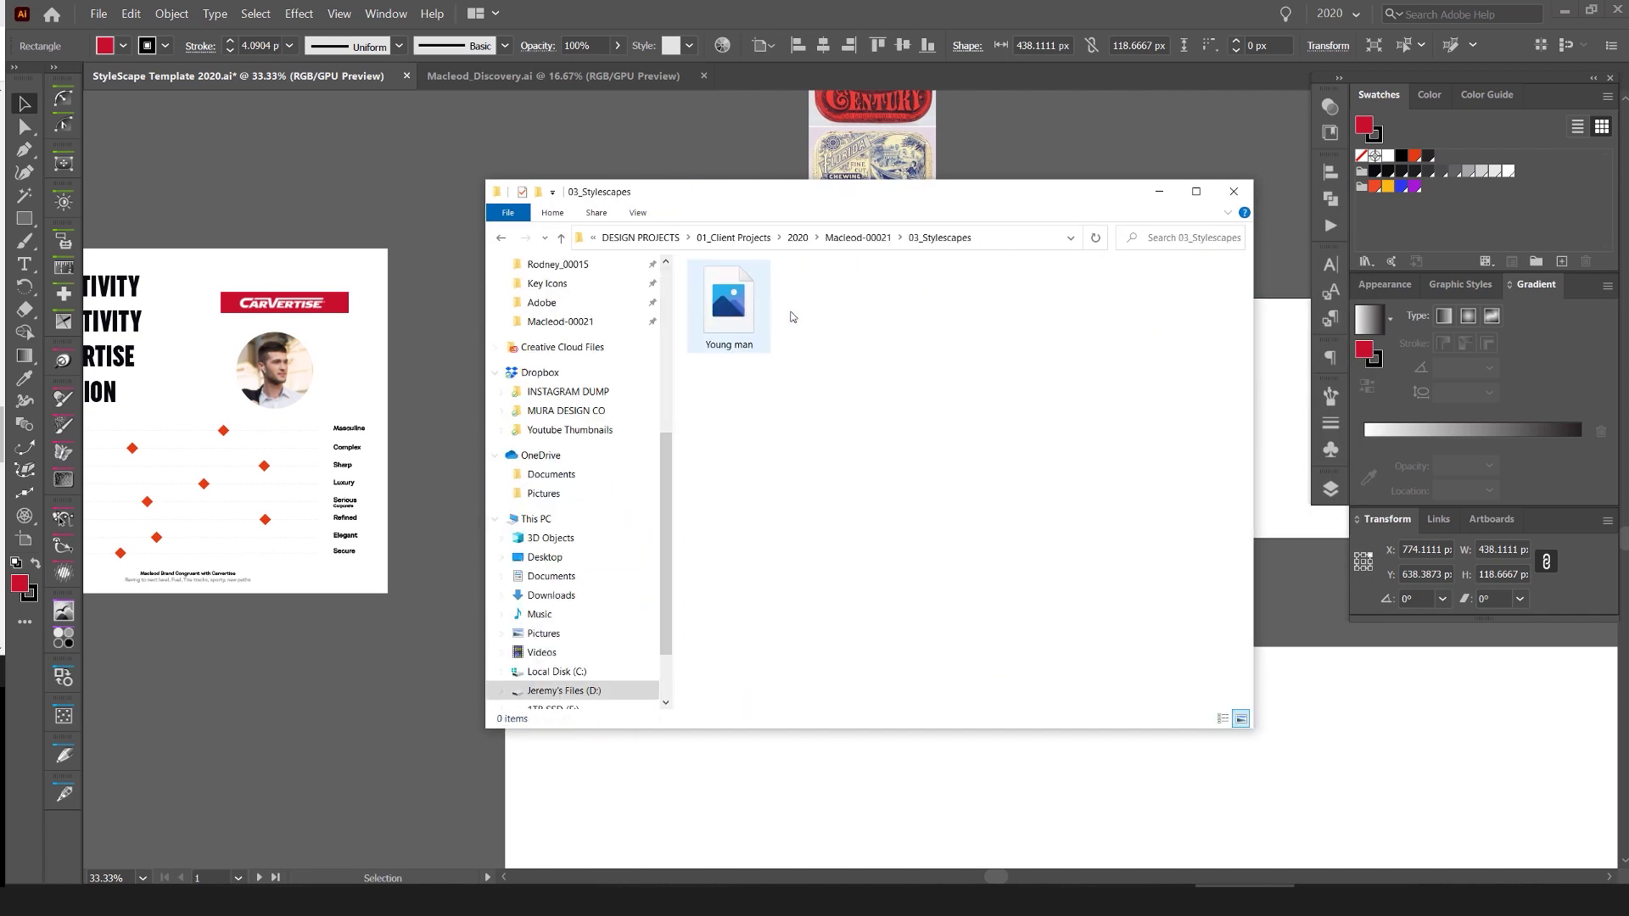
{"action": "left_click_drag", "start_coordinate": [751, 319], "coordinate": [974, 437]}
- Position the man's image beside the BANG BANG poster and scale it proportionally to about 627 px wide
{"action": "key", "text": "ctrl+minus"}
{"action": "left_click_drag", "start_coordinate": [1036, 537], "coordinate": [967, 522]}
{"action": "scroll", "coordinate": [888, 438], "scroll_direction": "right", "scroll_amount": 3}
{"action": "left_click_drag", "start_coordinate": [869, 428], "coordinate": [884, 406]}
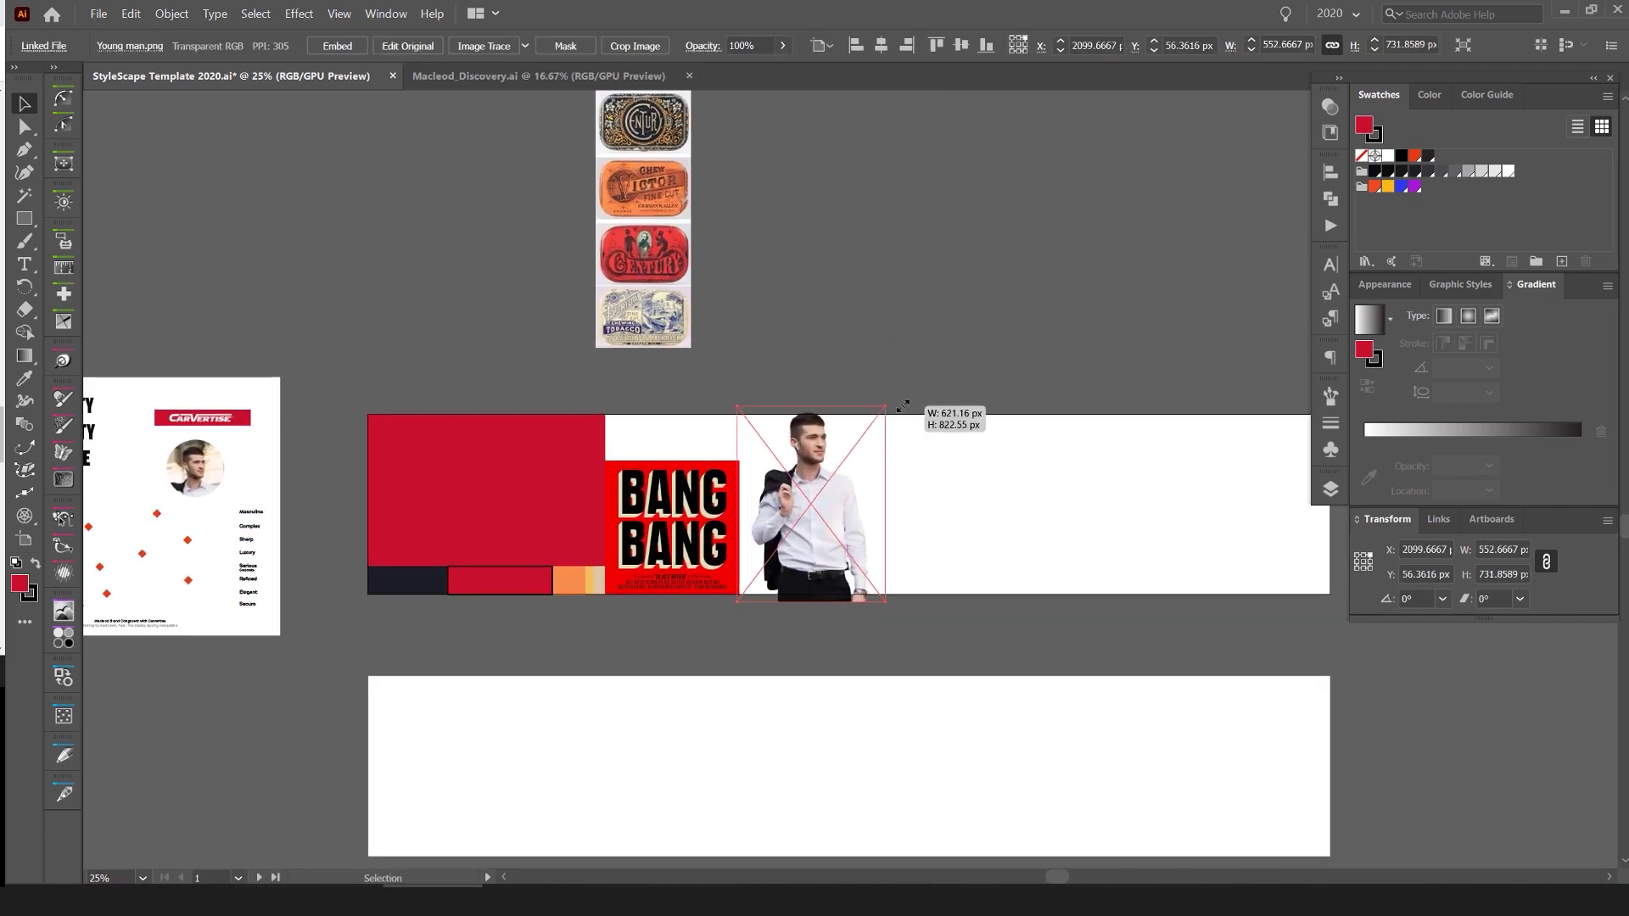
- Flip the man's image horizontally and shift it slightly on the first artboard
{"action": "key", "text": "ctrl+plus"}
{"action": "left_click", "coordinate": [1606, 520]}
{"action": "left_click", "coordinate": [1400, 557]}
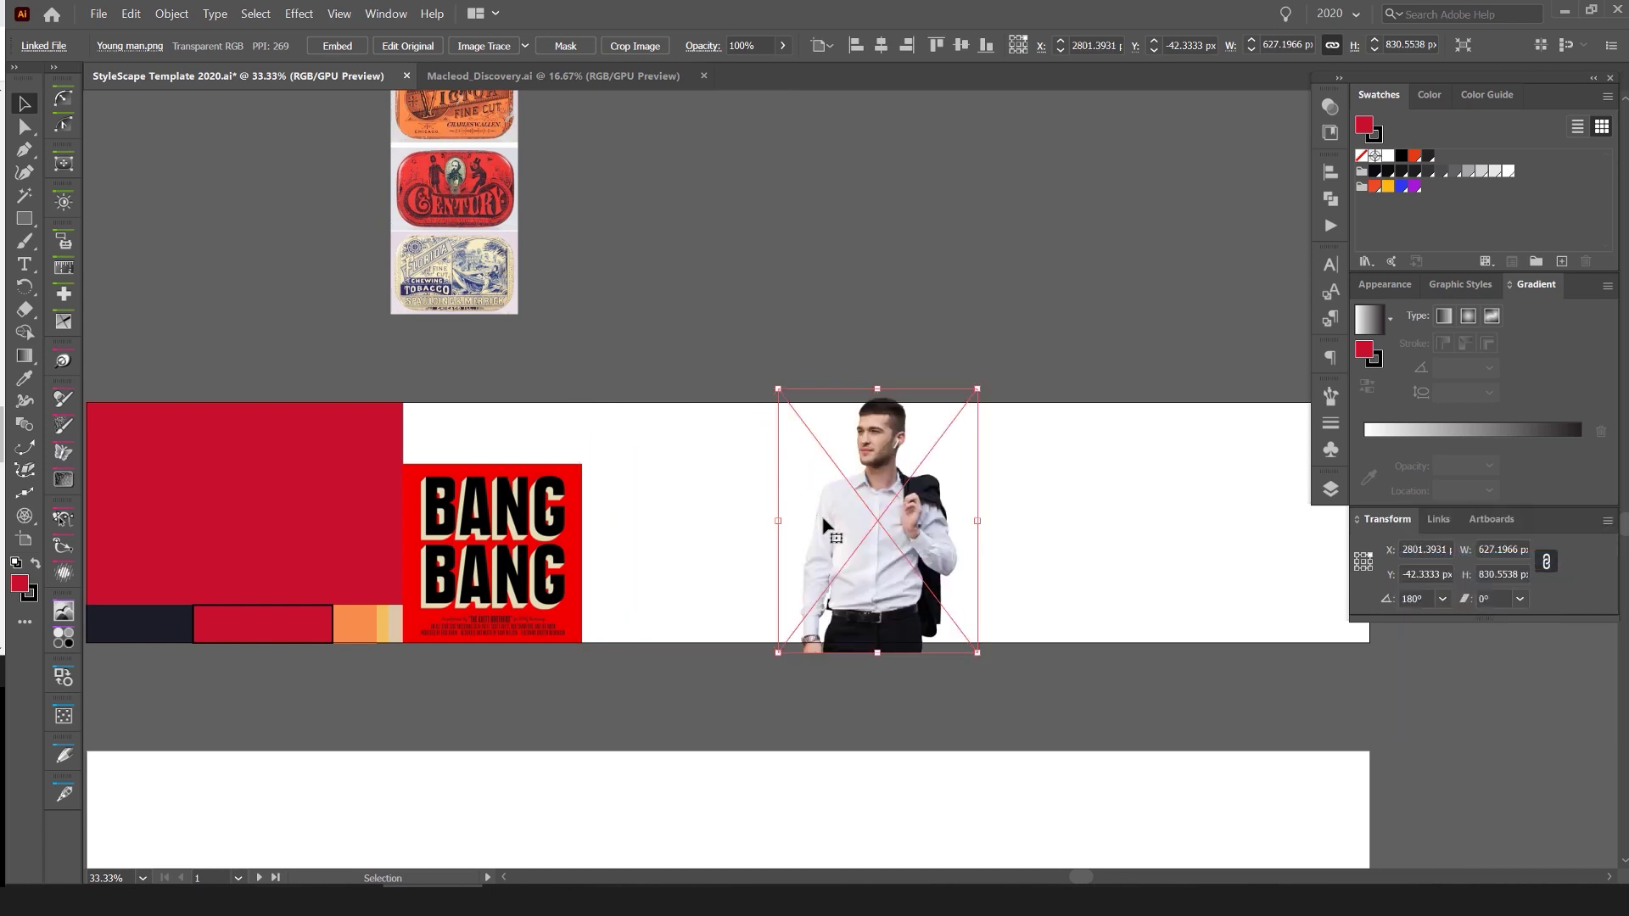
{"action": "left_click_drag", "start_coordinate": [938, 535], "coordinate": [928, 552]}
- Move the man's image to the far right end of the first artboard and enlarge it slightly past the artboard's lower edge
{"action": "scroll", "coordinate": [719, 507], "scroll_direction": "right", "scroll_amount": 3}
{"action": "scroll", "coordinate": [720, 507], "scroll_direction": "down", "scroll_amount": 1}
{"action": "left_click_drag", "start_coordinate": [688, 509], "coordinate": [1078, 531]}
{"action": "left_click", "coordinate": [777, 313]}
{"action": "left_click_drag", "start_coordinate": [777, 313], "coordinate": [1032, 293]}
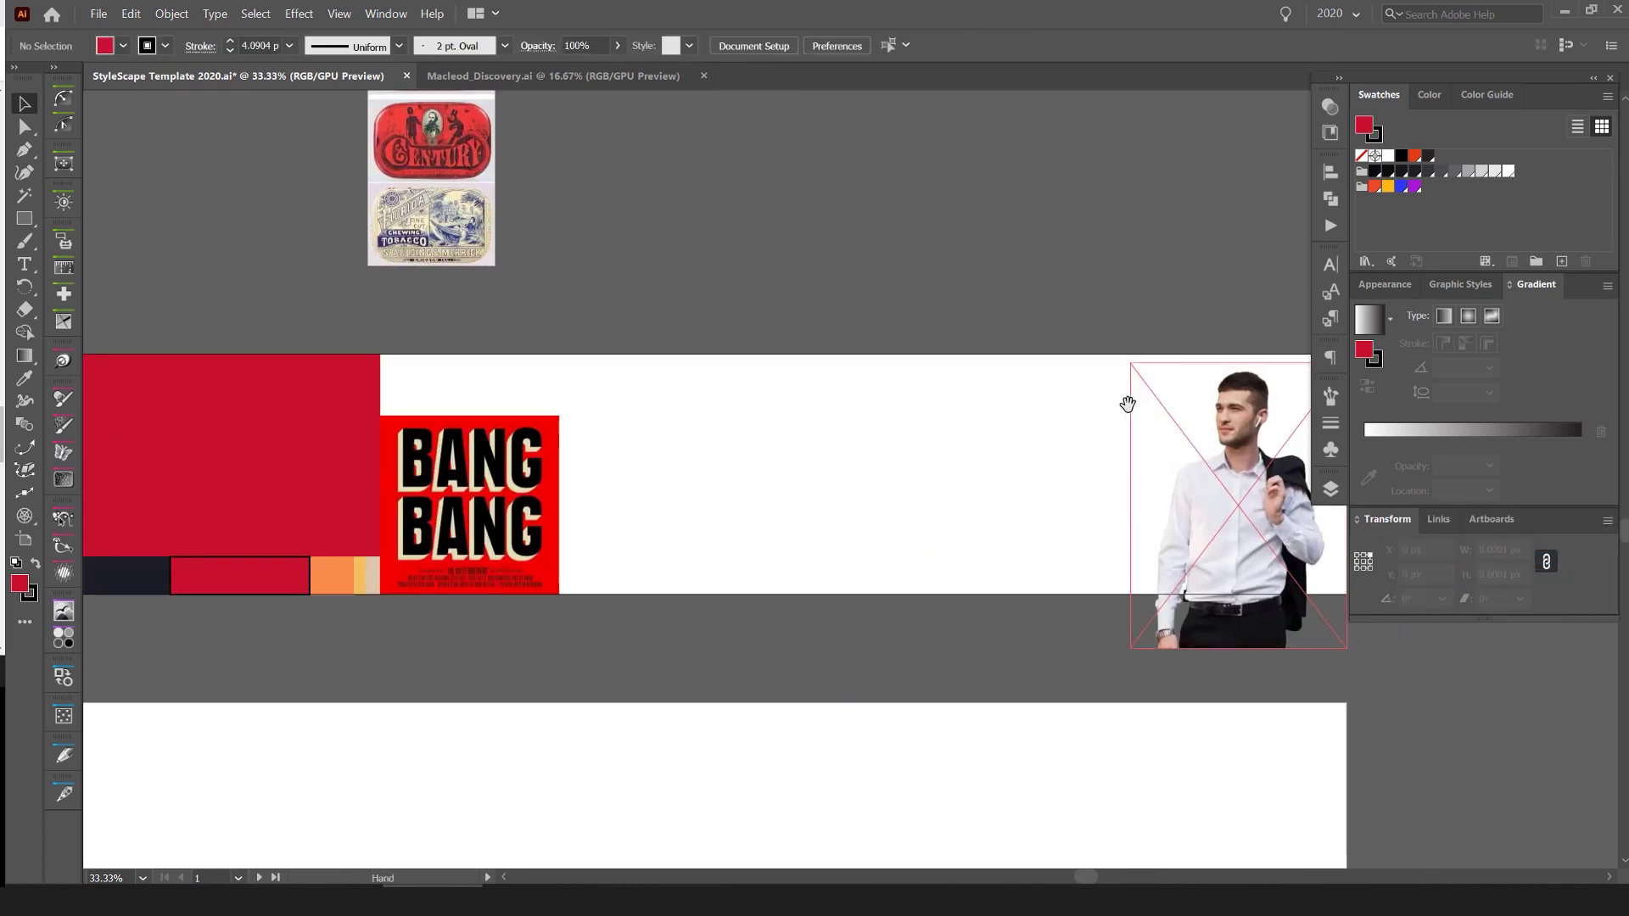
- Add the text "Macleod" in the upper part of the large red block
{"action": "key", "text": "ctrl+="}
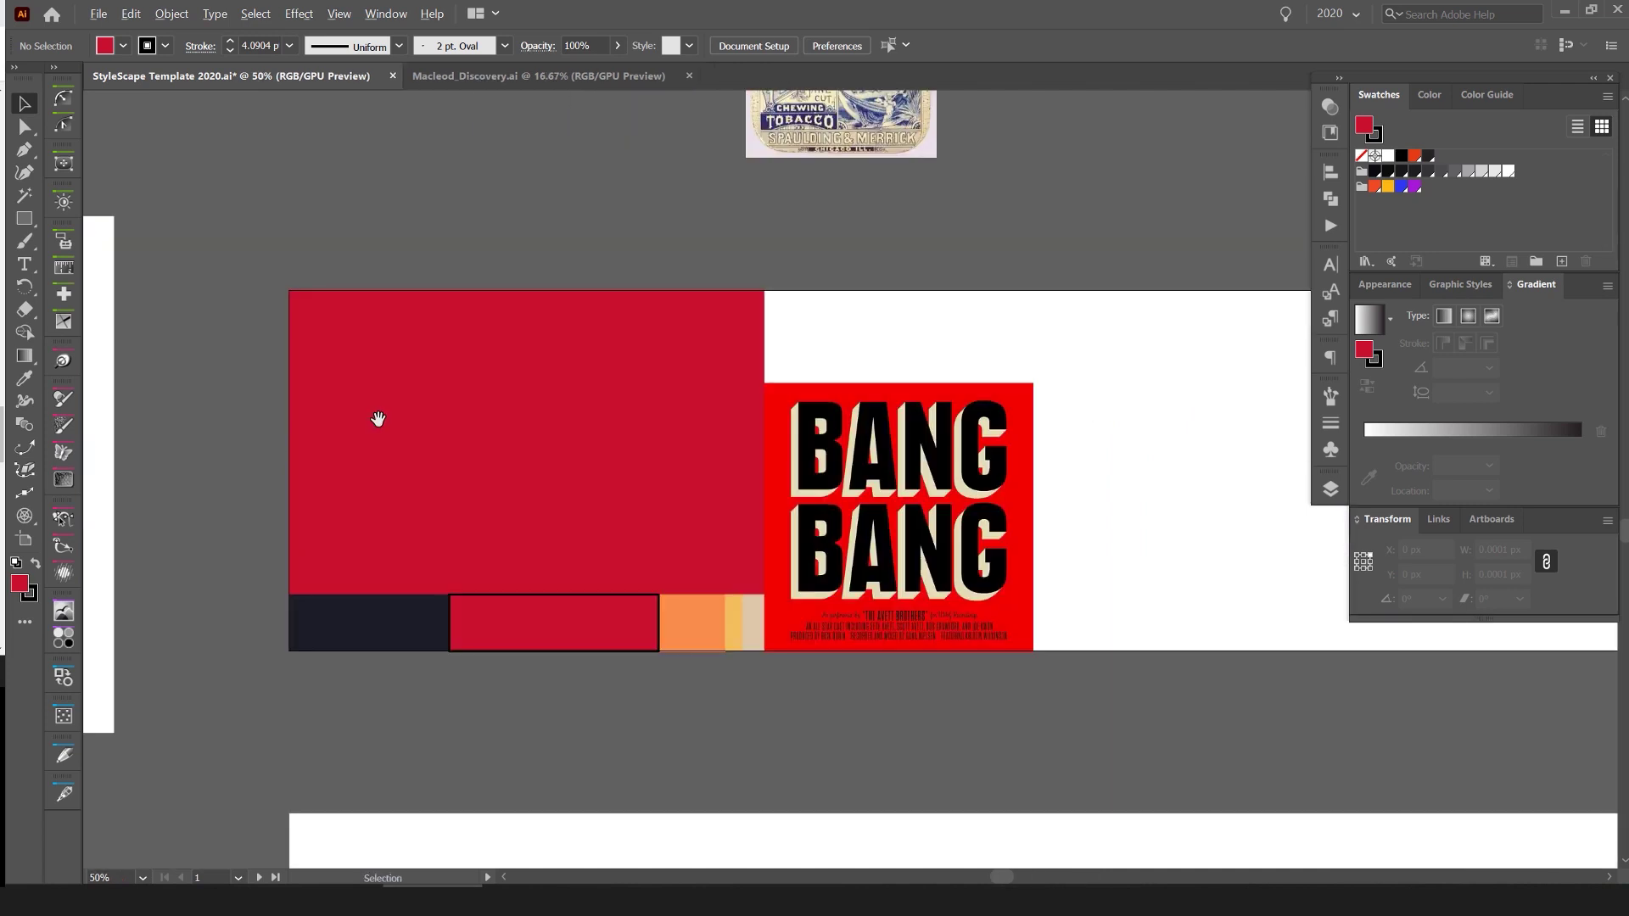
{"action": "left_click_drag", "start_coordinate": [378, 418], "coordinate": [736, 392]}
{"action": "key", "text": "t"}
{"action": "left_click", "coordinate": [738, 394]}
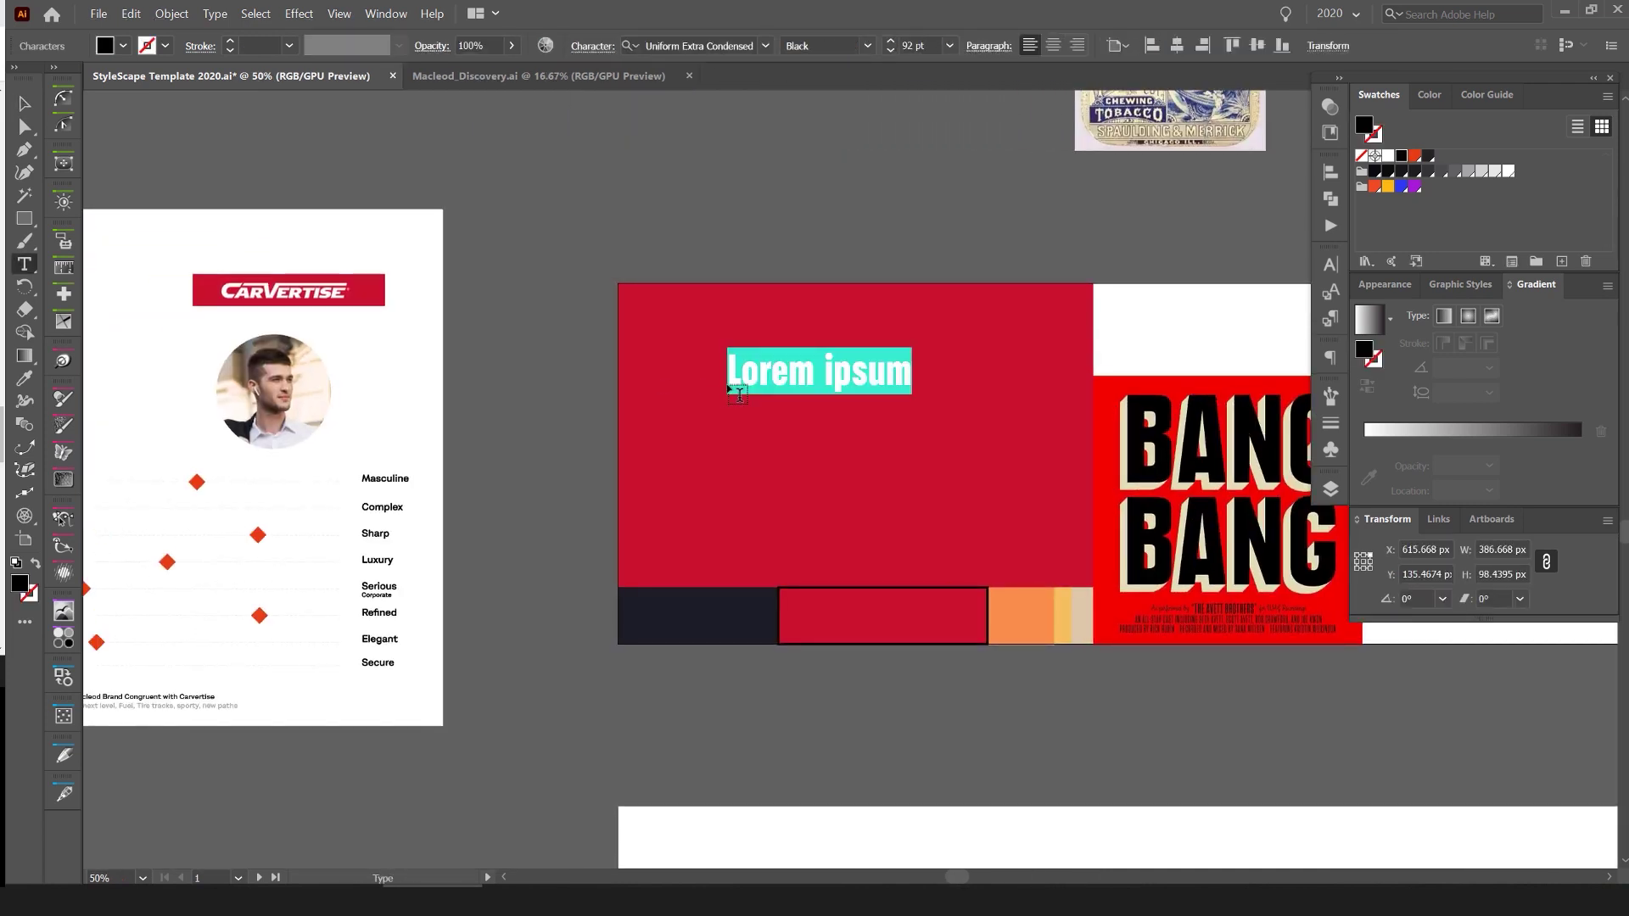
{"action": "type", "text": "macleod"}
{"action": "key", "text": "Escape"}
{"action": "key", "text": "ctrl+="}
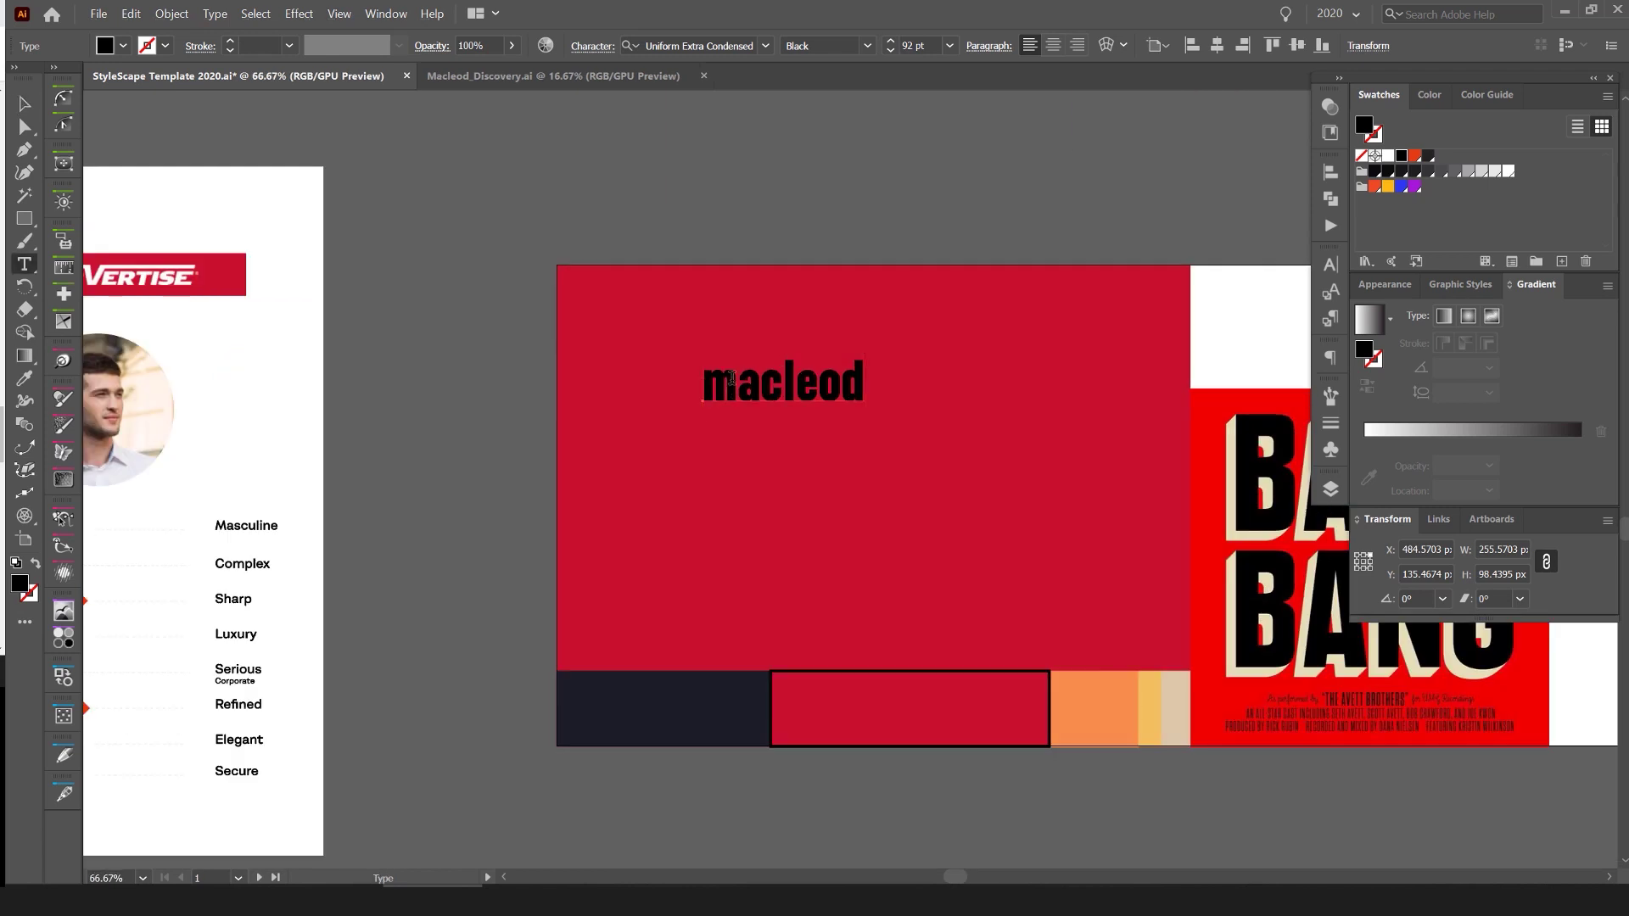
{"action": "type", "text": "M"}
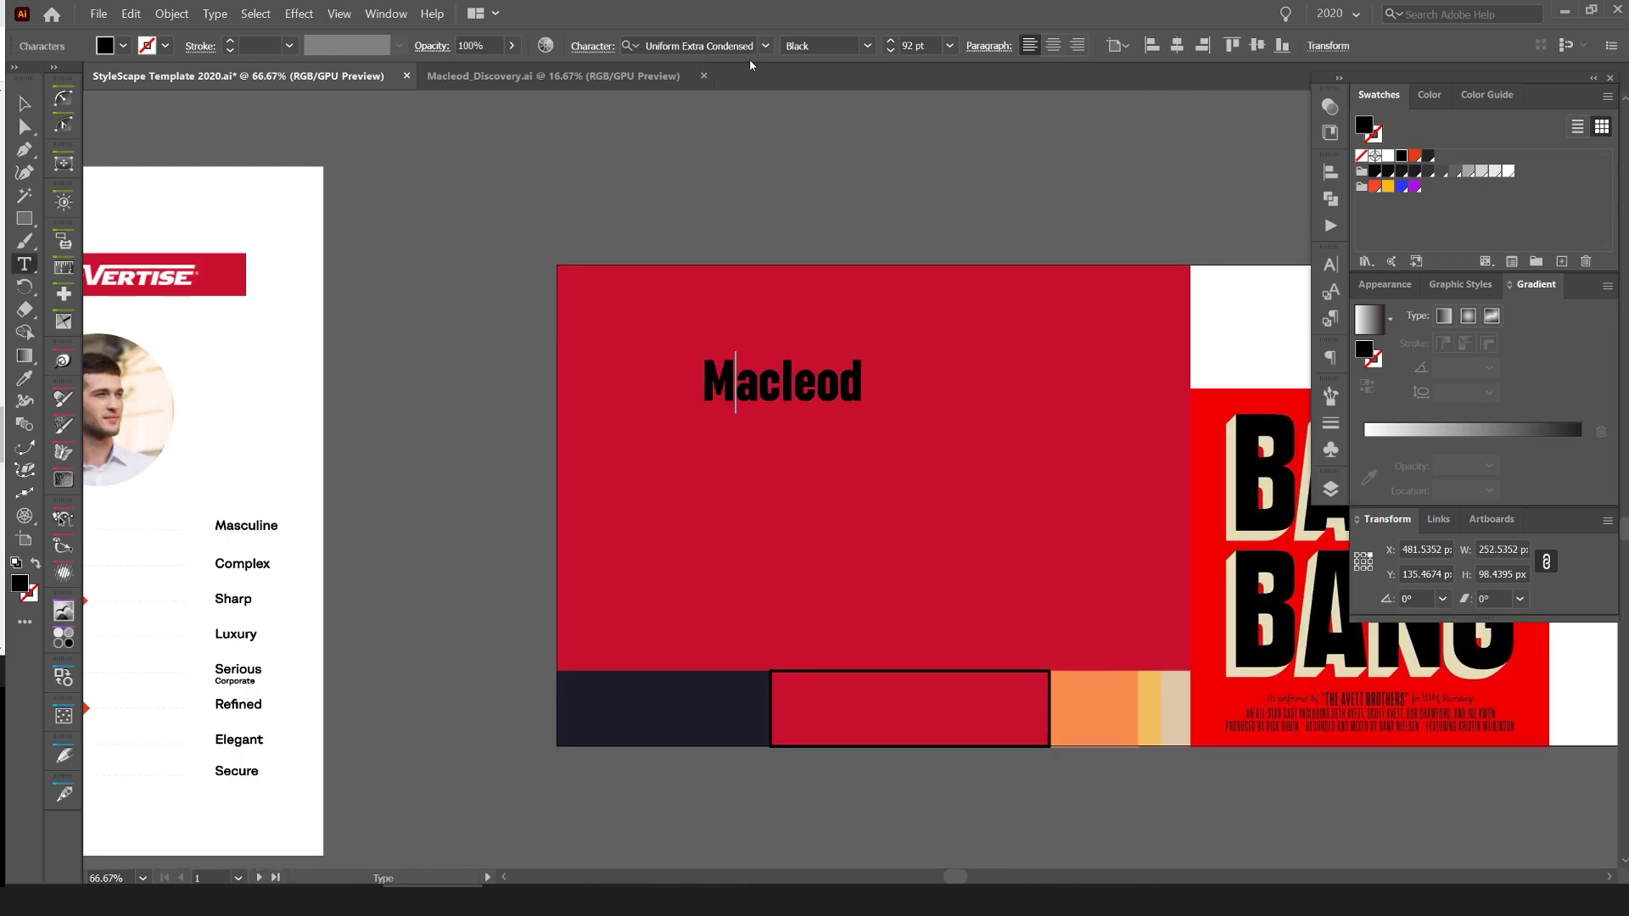
- Search the fonts for "auto" and set the Macleod text in American Auto Bld
{"action": "type", "text": "american"}
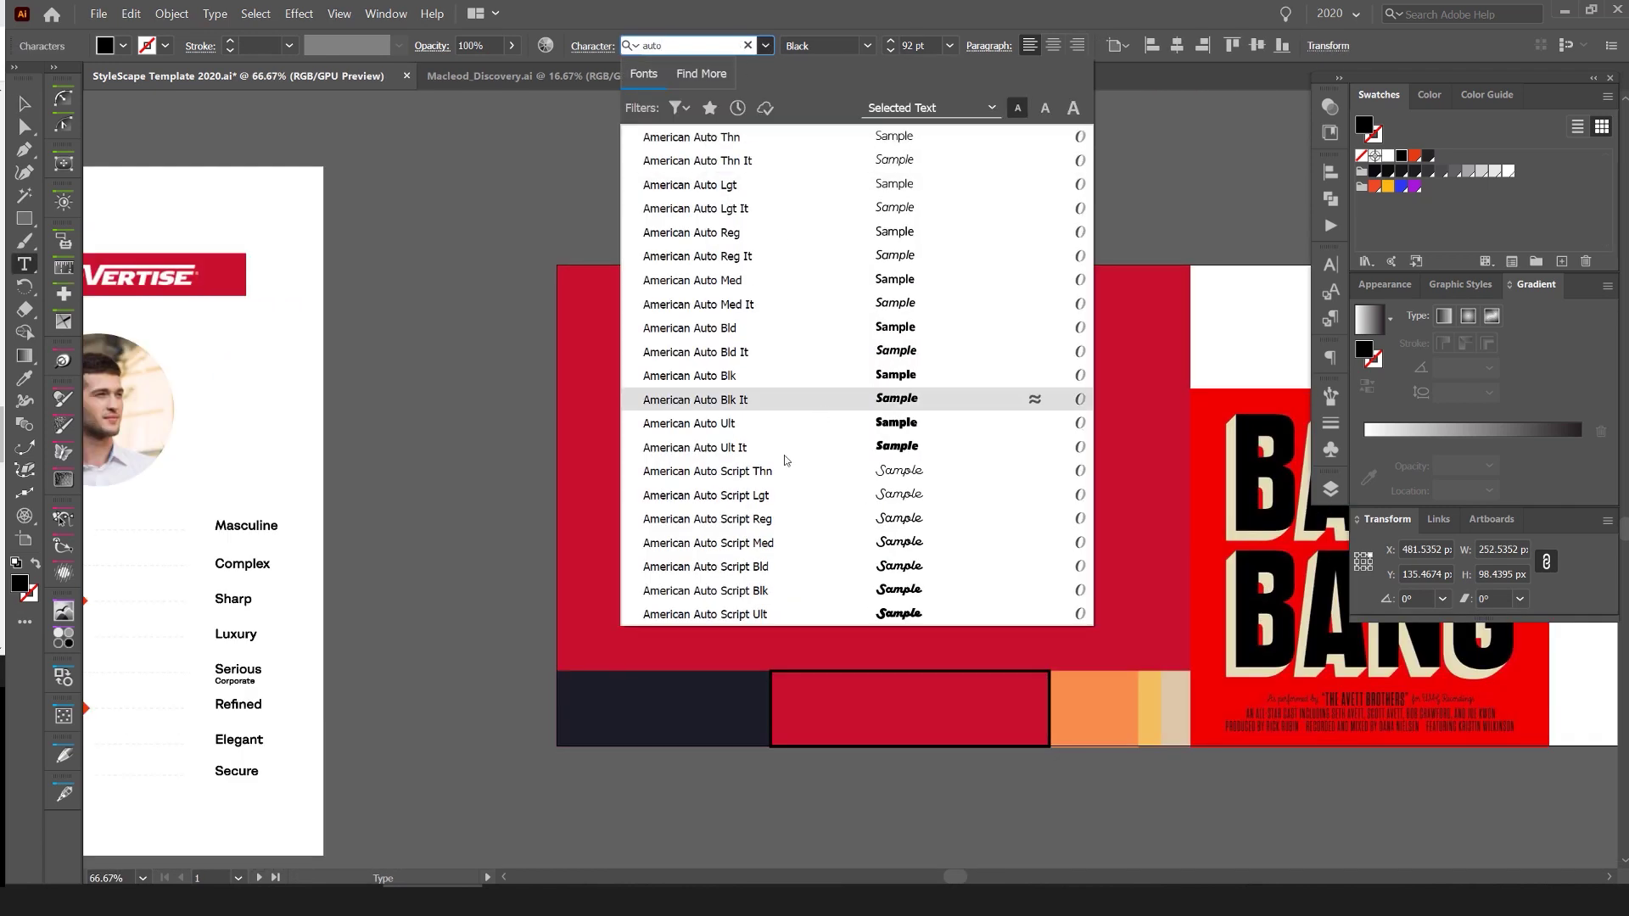
{"action": "left_click", "coordinate": [785, 459]}
{"action": "key", "text": "ctrl+="}
{"action": "key", "text": "ctrl+a"}
{"action": "left_click", "coordinate": [719, 48]}
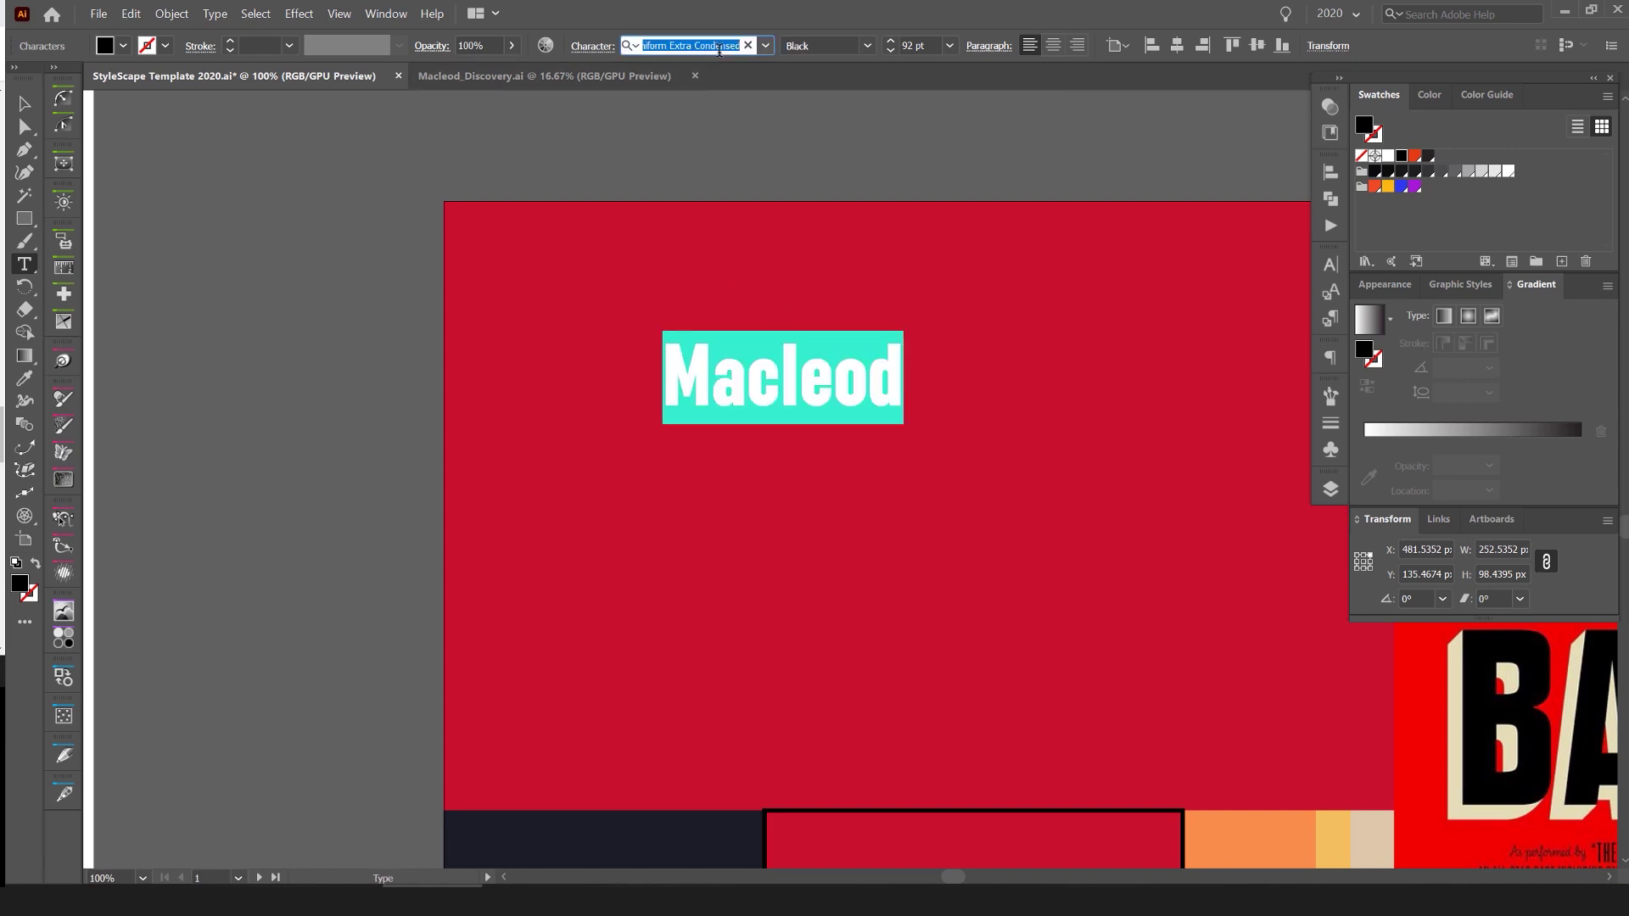
{"action": "type", "text": "auto"}
{"action": "left_click", "coordinate": [923, 326]}
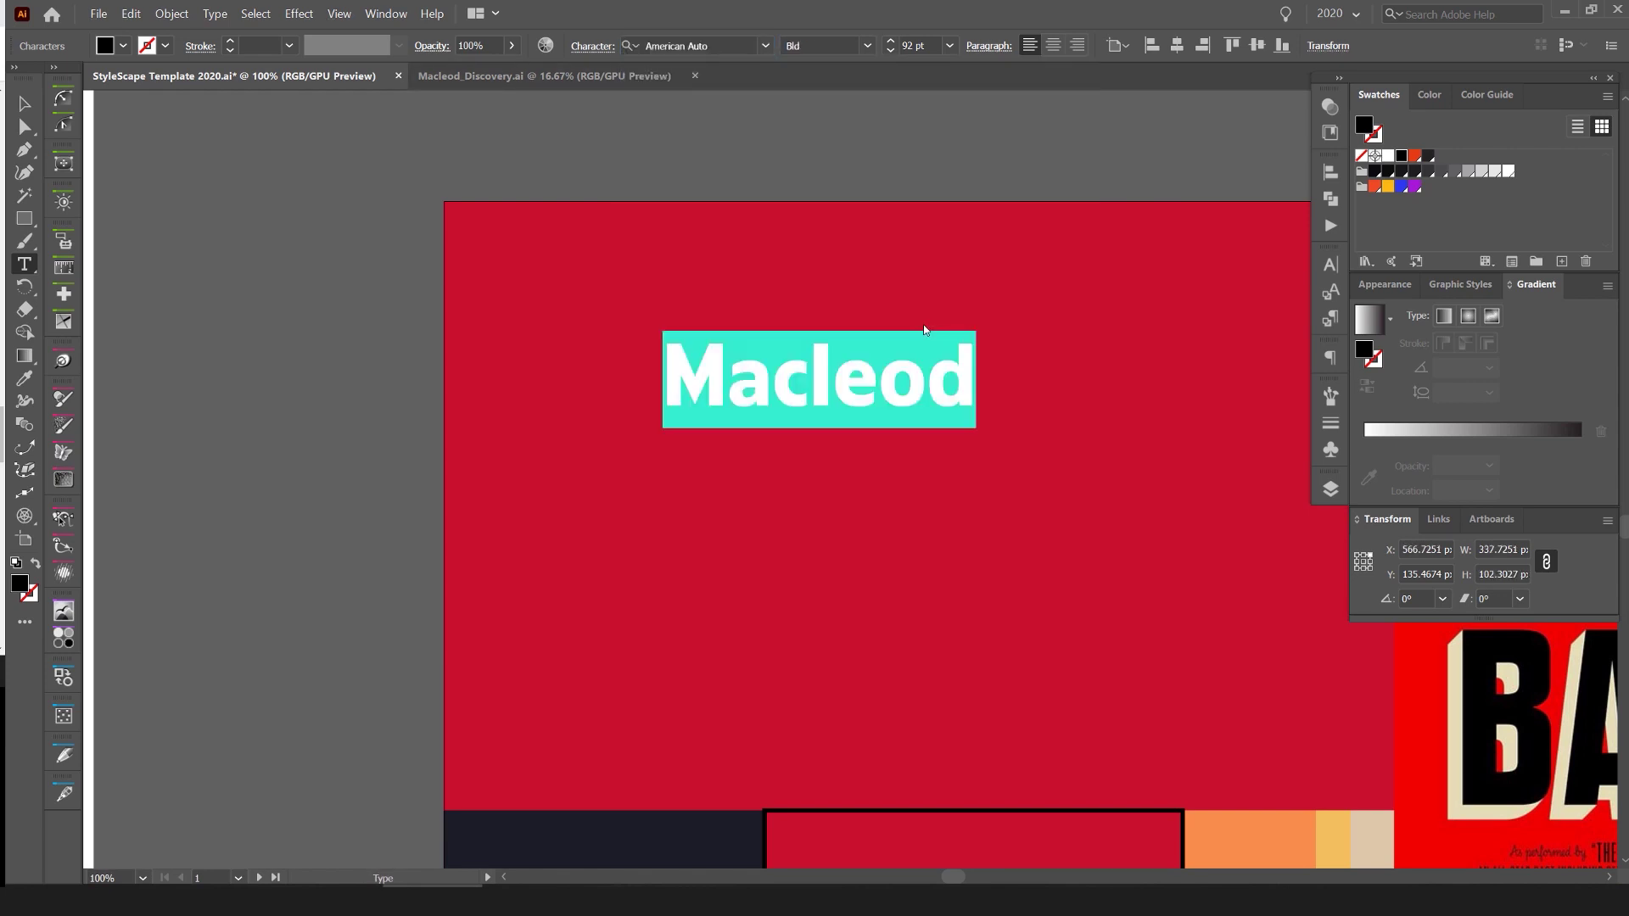
- Try the Ult It and Ult weights on the Macleod text and settle on the Blk weight
{"action": "scroll", "coordinate": [840, 45], "scroll_direction": "down", "scroll_amount": 4}
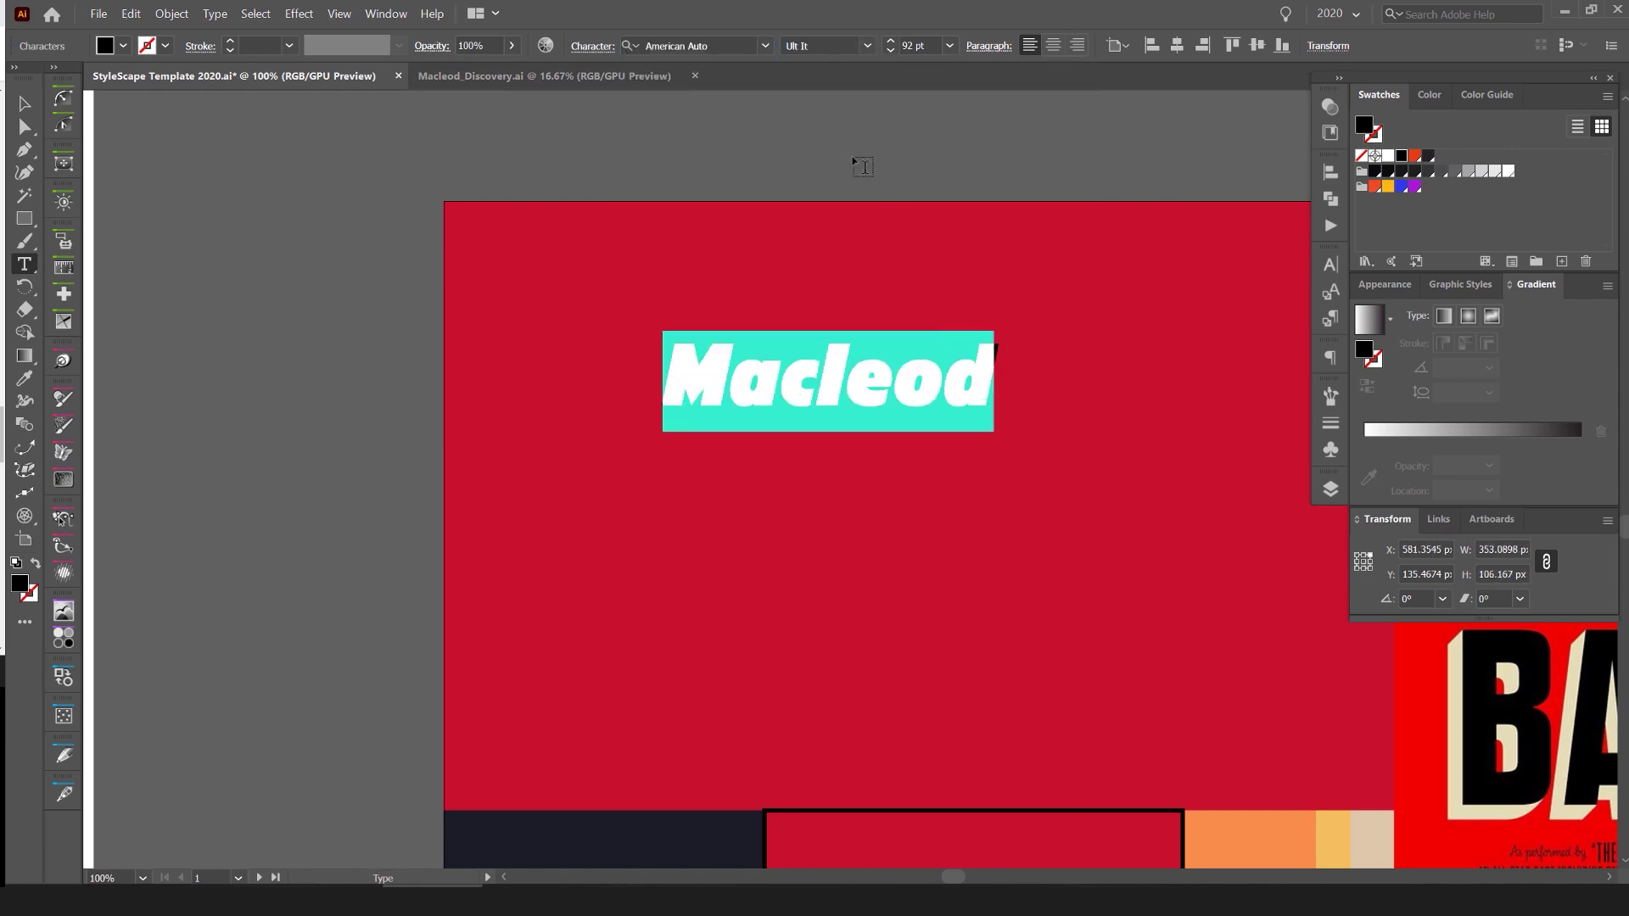
{"action": "key", "text": "Left"}
{"action": "scroll", "coordinate": [836, 45], "scroll_direction": "up", "scroll_amount": 1}
{"action": "left_click", "coordinate": [867, 46]}
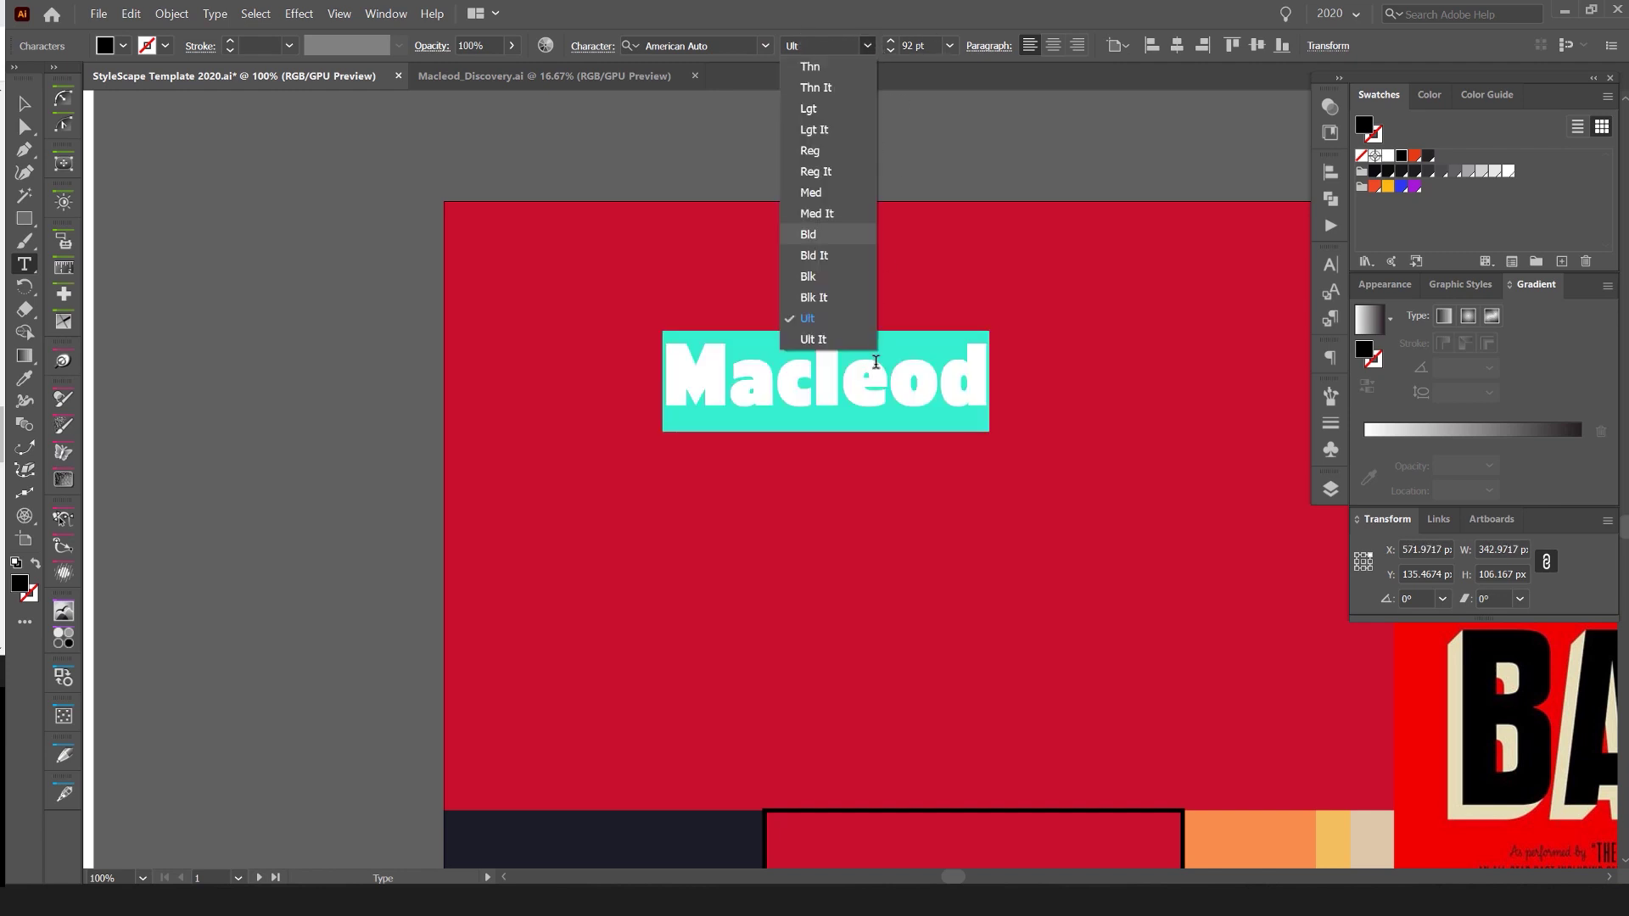
{"action": "left_click", "coordinate": [814, 235]}
{"action": "key", "text": "Escape"}
{"action": "key", "text": "alt+Left"}
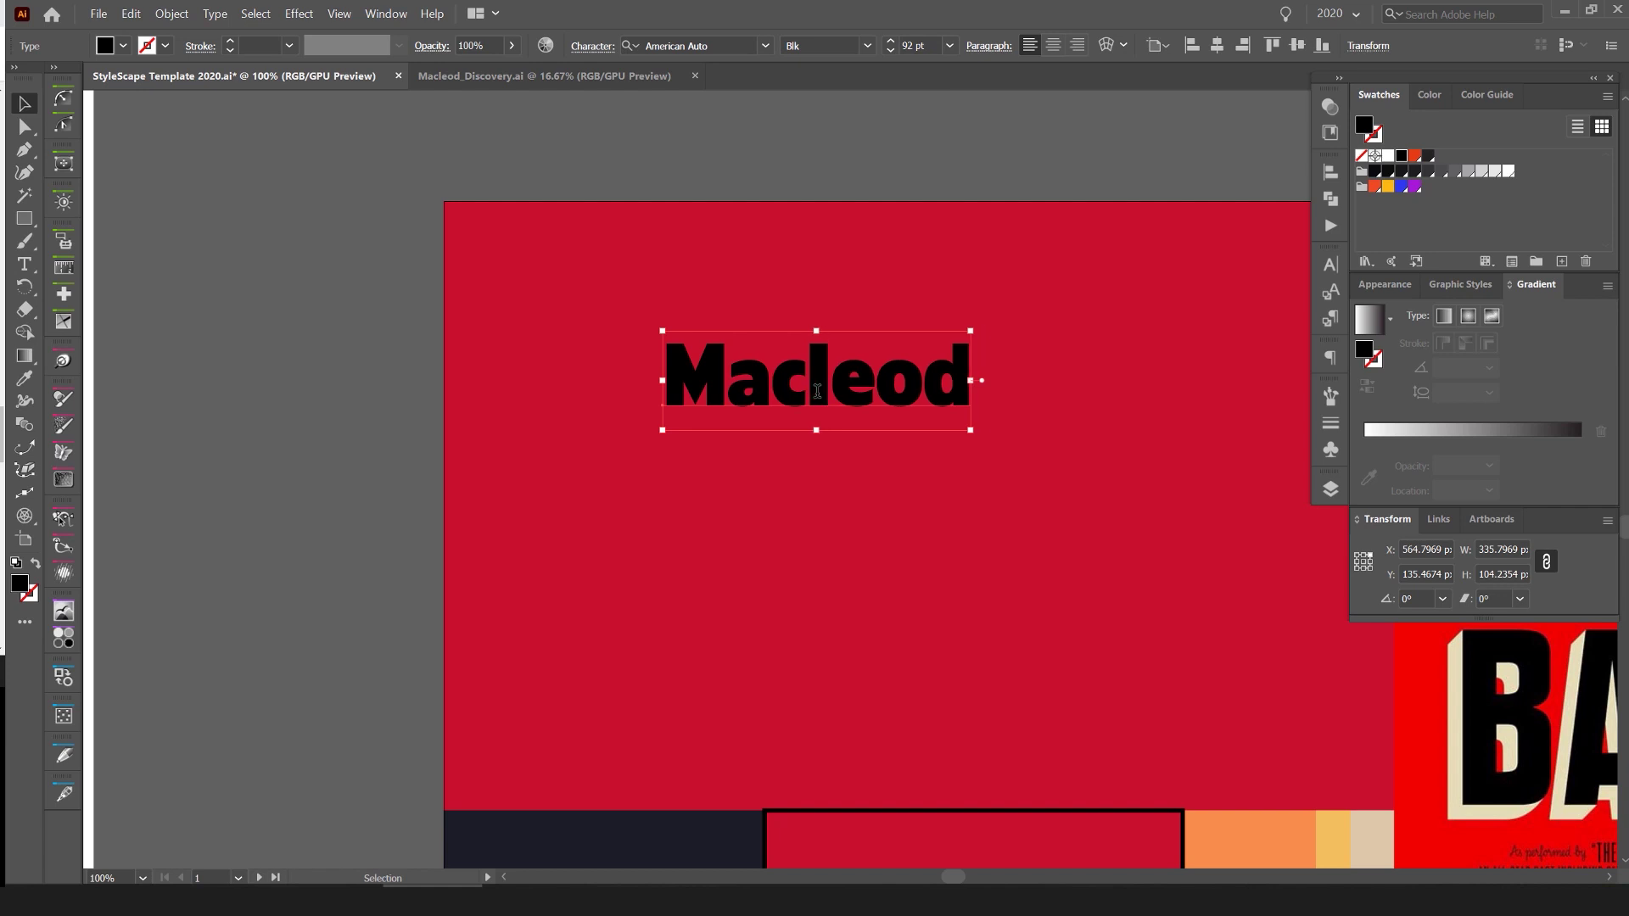
- Enlarge the Macleod text to about 116 pt and convert it to uppercase
{"action": "left_click_drag", "start_coordinate": [968, 380], "coordinate": [1053, 381]}
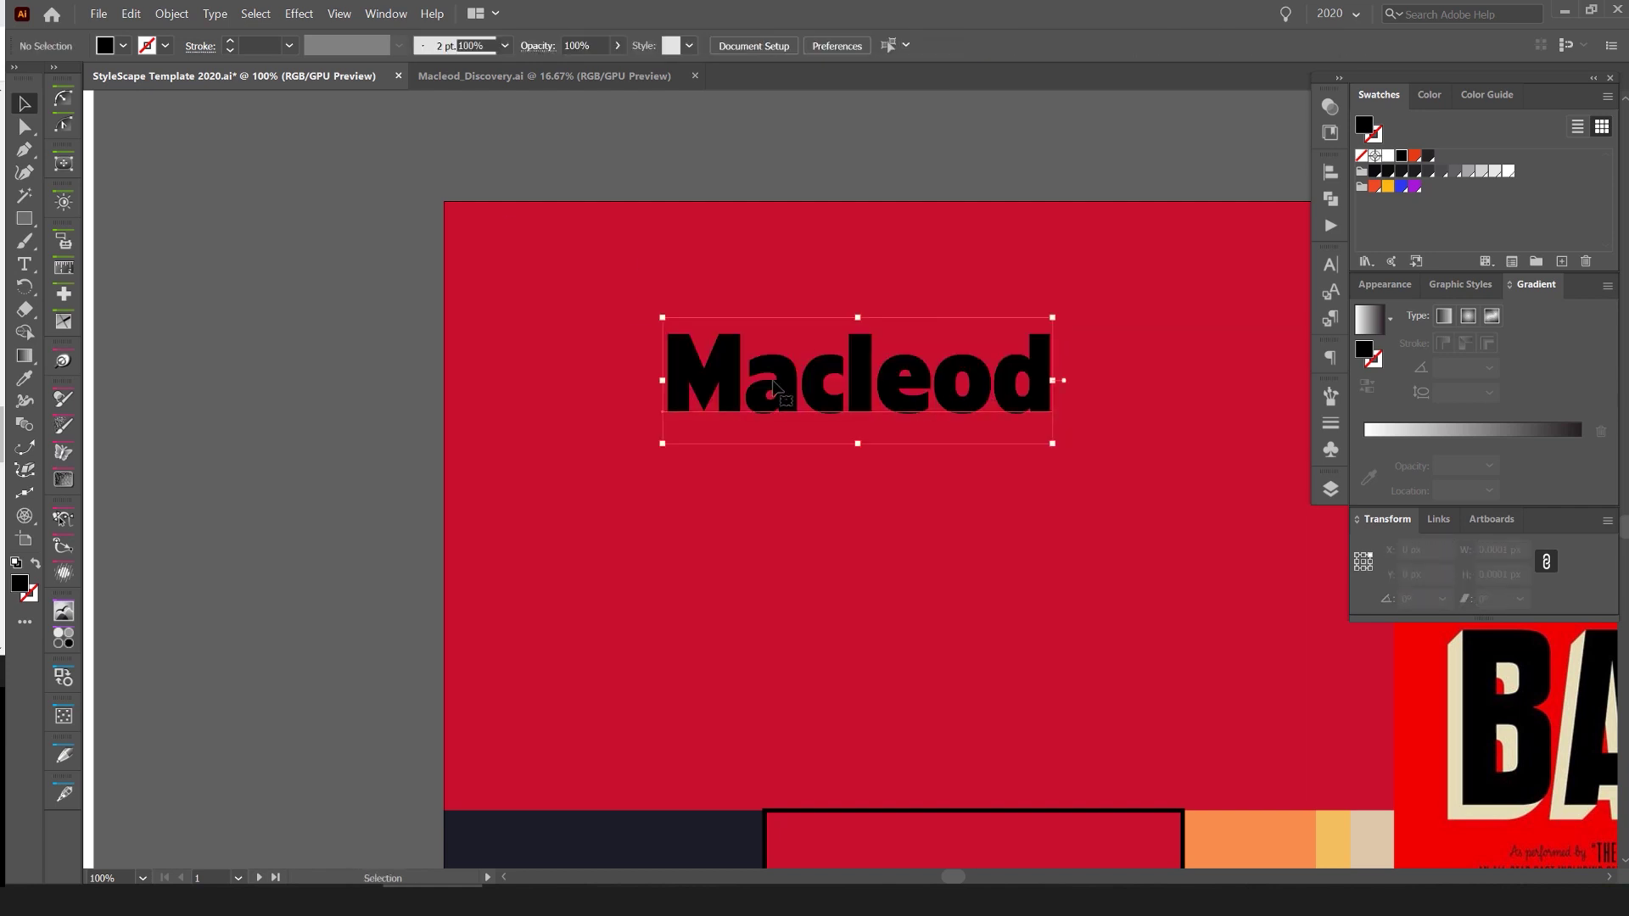
{"action": "left_click", "coordinate": [215, 14]}
{"action": "mouse_move", "coordinate": [280, 226]}
{"action": "left_click", "coordinate": [475, 227]}
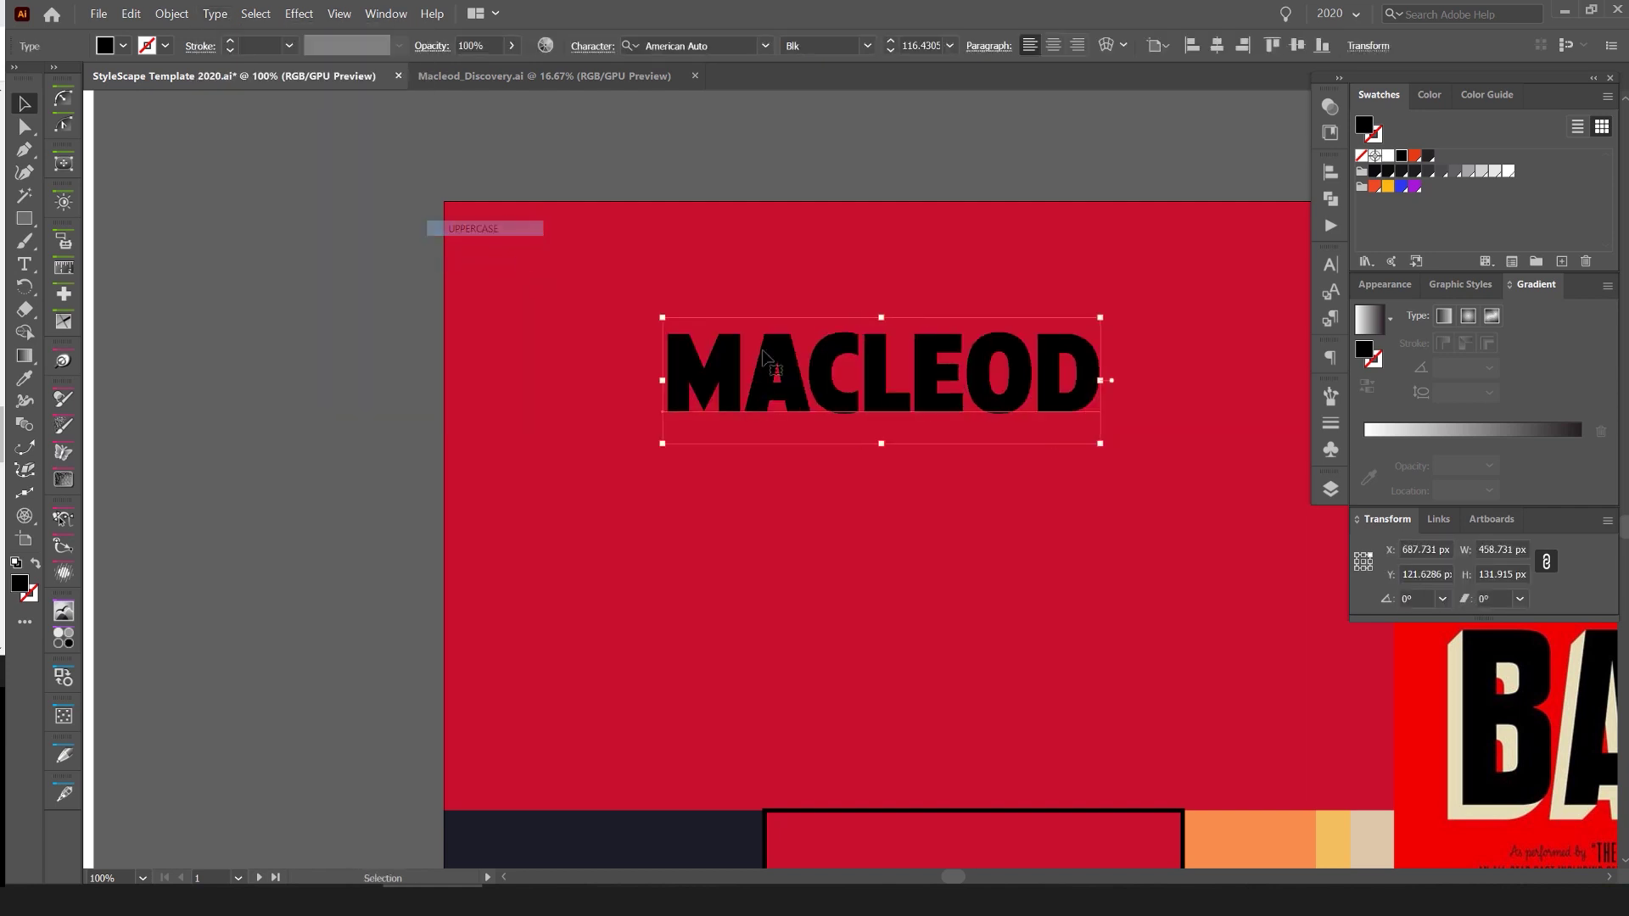
- Scale the MACLEOD text down to about 87 pt and fill it with white
{"action": "left_click_drag", "start_coordinate": [1094, 399], "coordinate": [894, 363]}
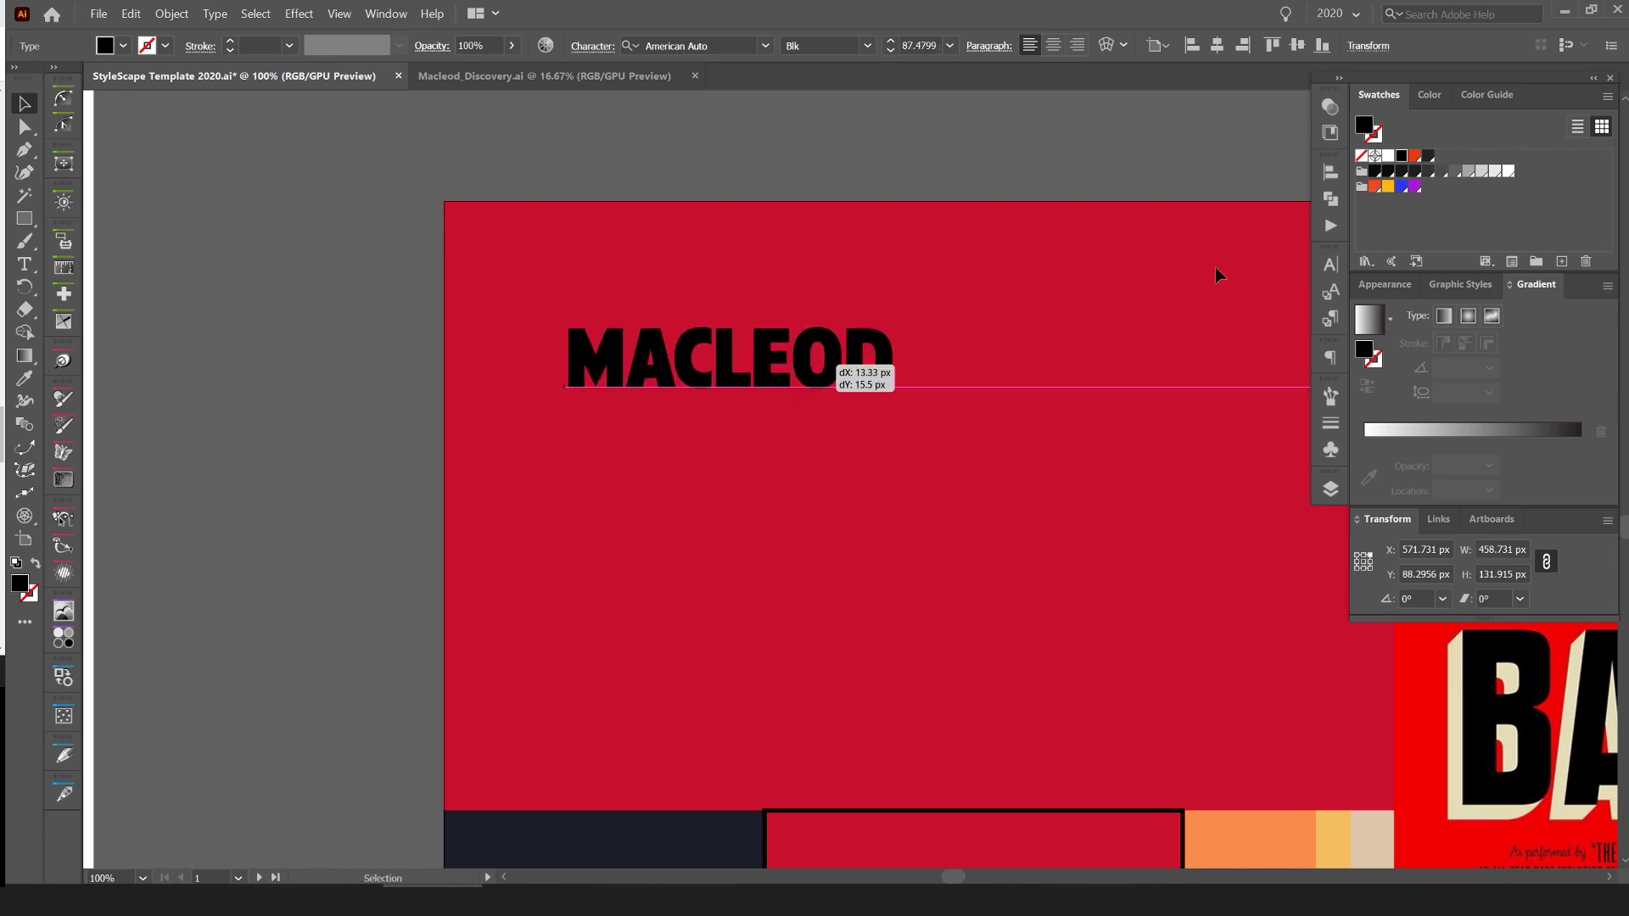
{"action": "left_click", "coordinate": [1388, 155]}
{"action": "scroll", "coordinate": [985, 139], "scroll_direction": "down", "scroll_amount": 1}
{"action": "scroll", "coordinate": [984, 139], "scroll_direction": "right", "scroll_amount": 1}
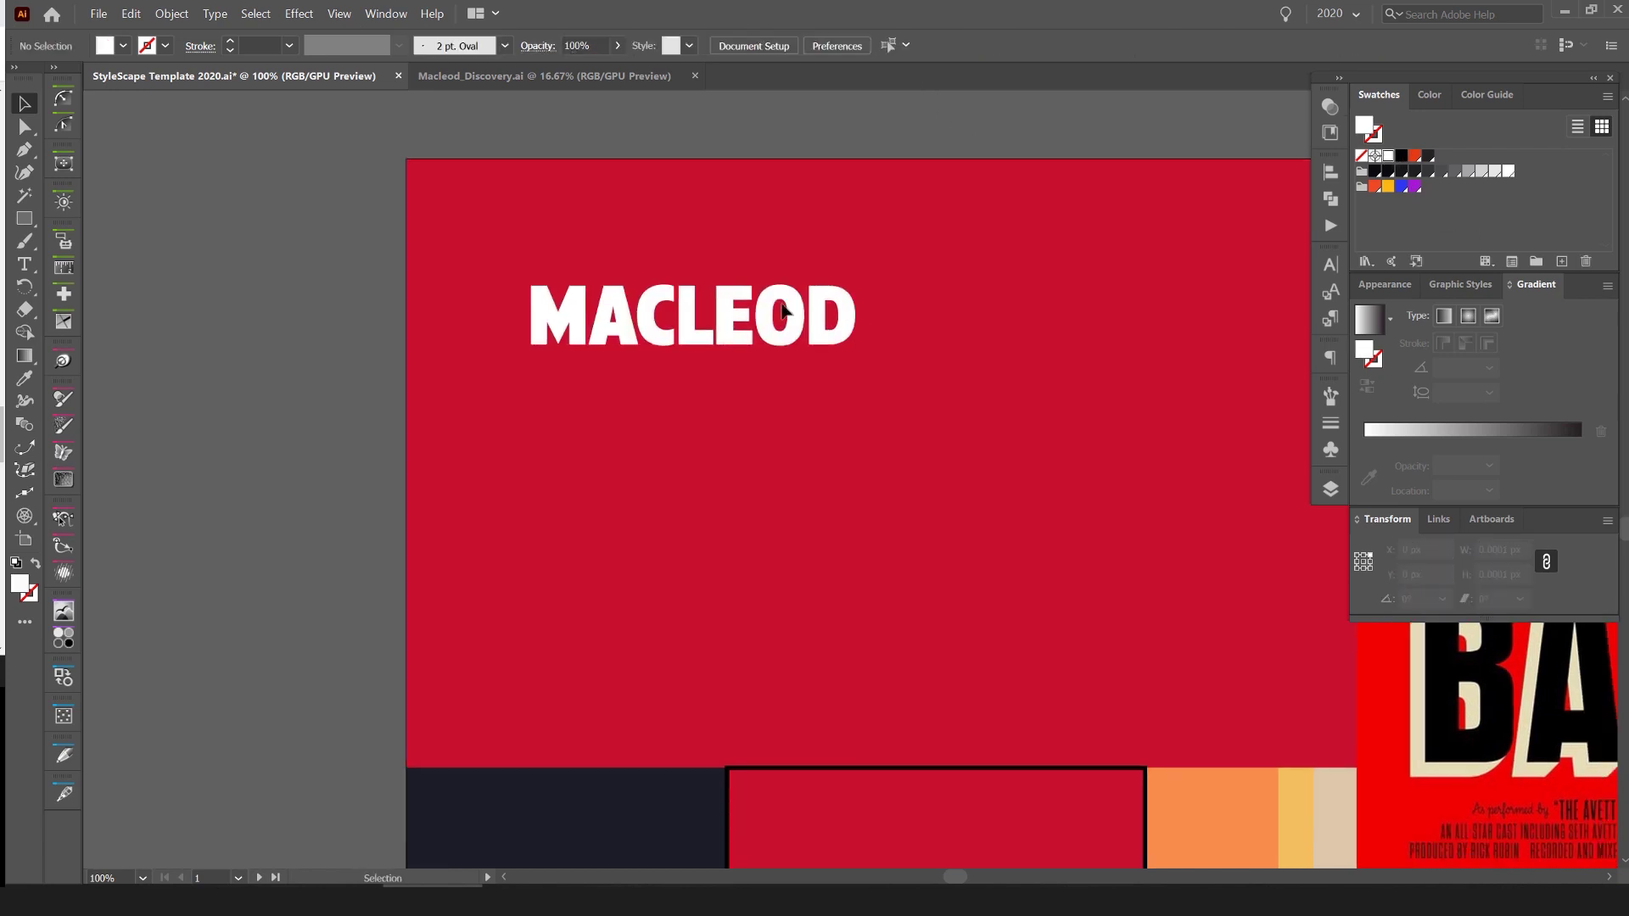
- Duplicate the MACLEOD text directly below itself and replace the copy's wording with "MARKETING & AD"
{"action": "left_click_drag", "start_coordinate": [757, 343], "coordinate": [807, 436]}
{"action": "key", "text": "t"}
{"action": "double_click", "coordinate": [670, 393]}
{"action": "type", "text": "mark"}
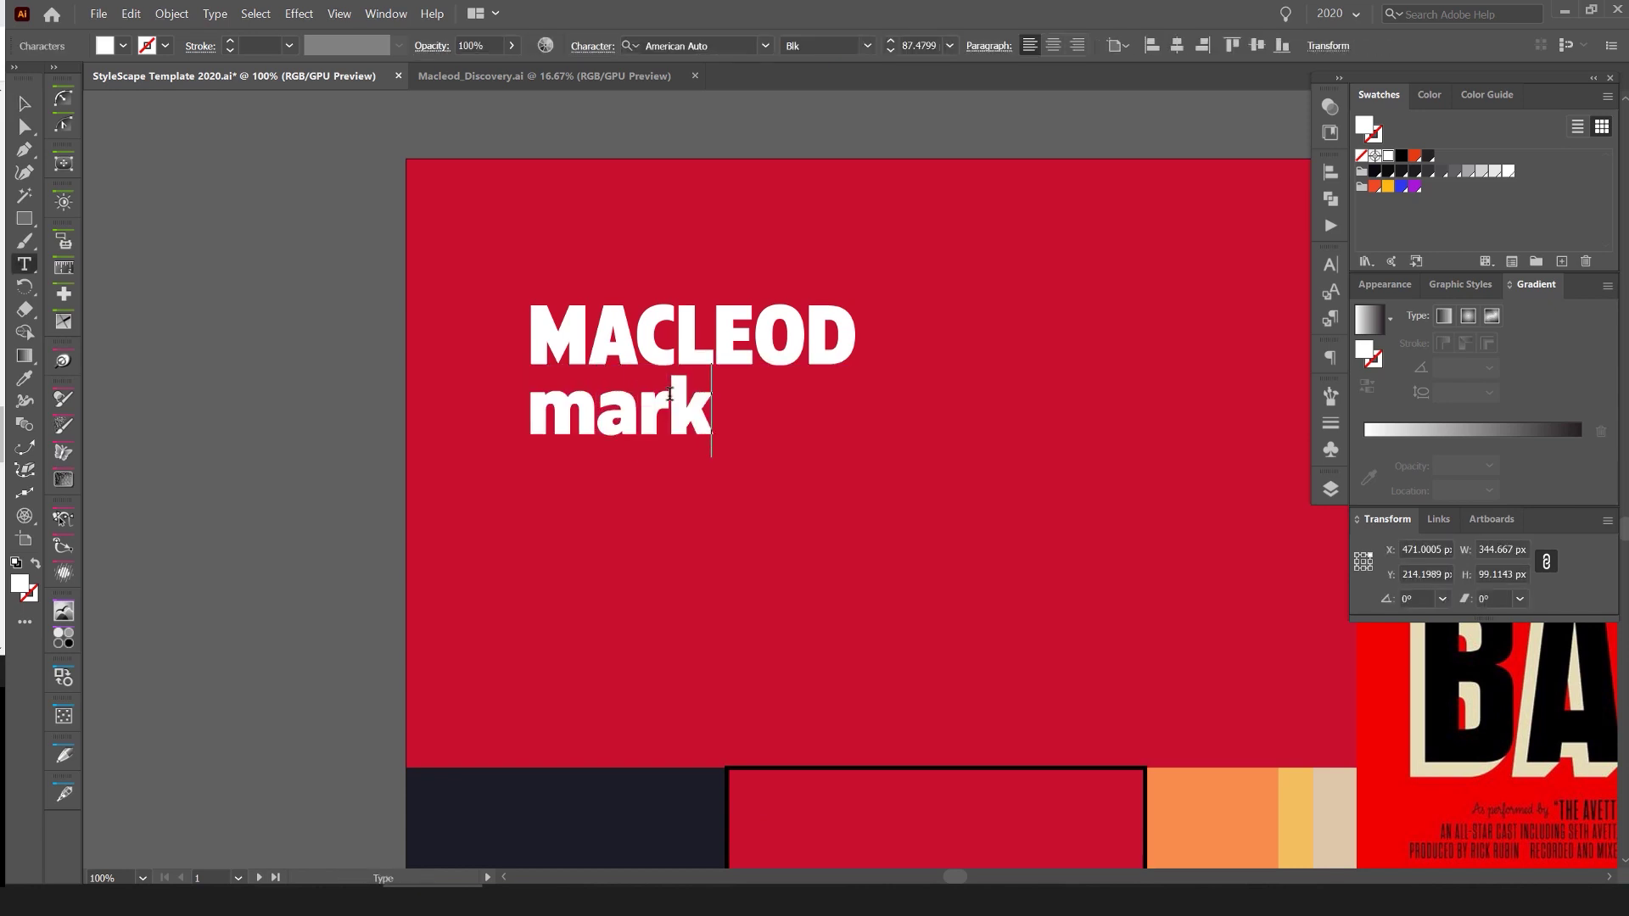
{"action": "type", "text": "etin"}
{"action": "key", "text": "ctrl+a"}
{"action": "type", "text": "MARKETING"}
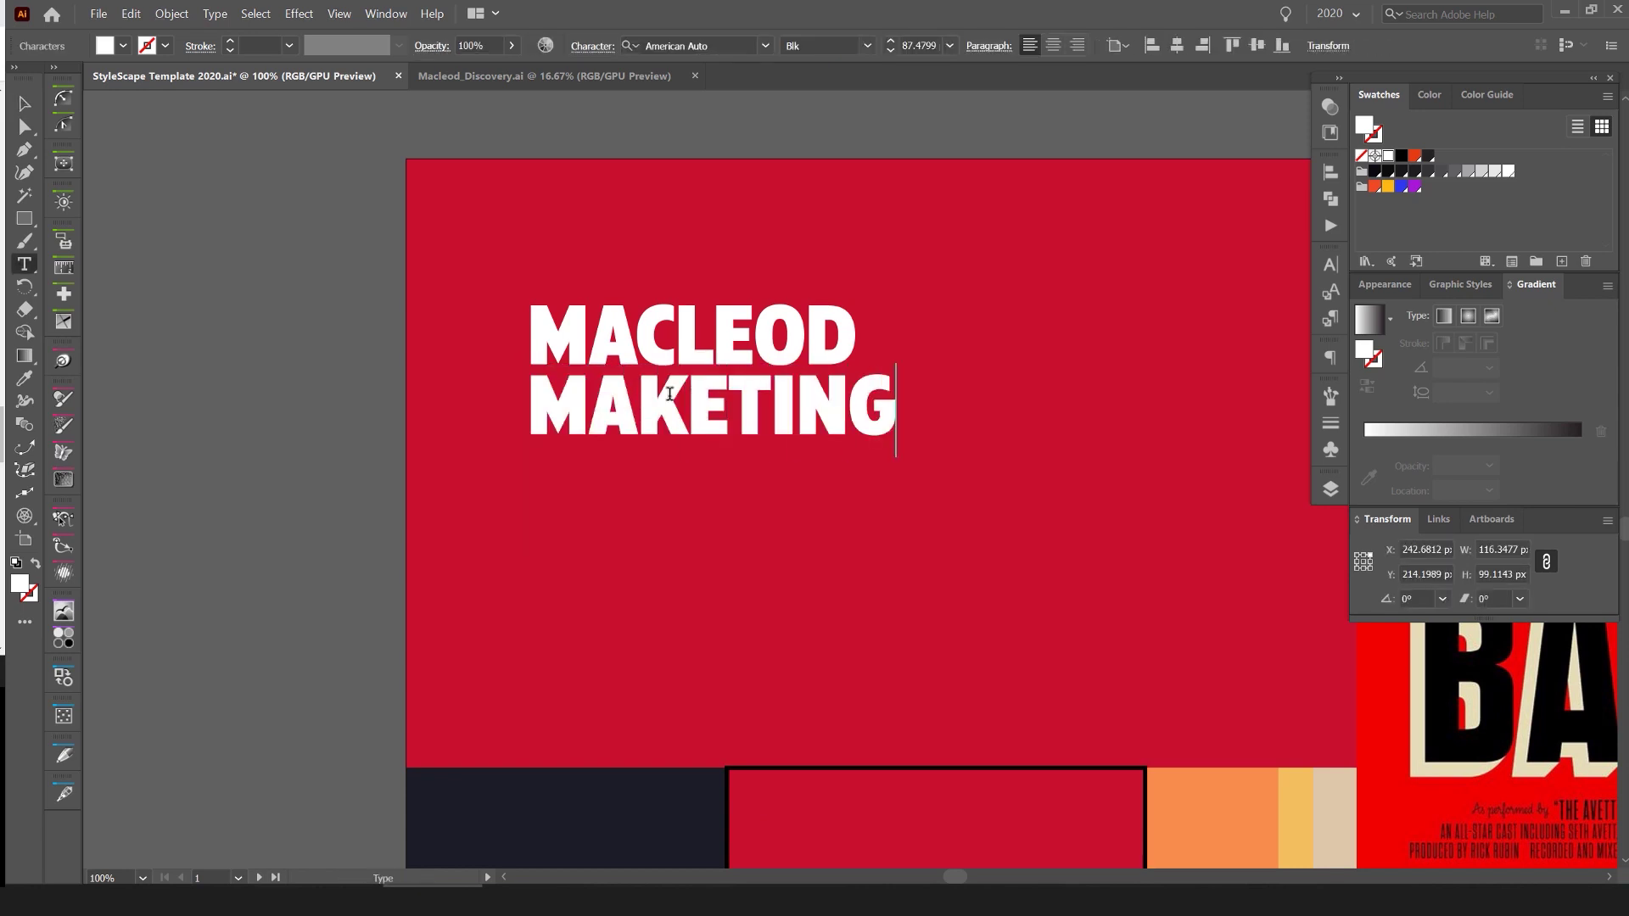
{"action": "key", "text": "BackSpace"}
{"action": "key", "text": "BackSpace"}
{"action": "key", "text": "BackSpace"}
{"action": "key", "text": "BackSpace"}
{"action": "key", "text": "BackSpace"}
{"action": "key", "text": "BackSpace"}
{"action": "type", "text": "RKETING"}
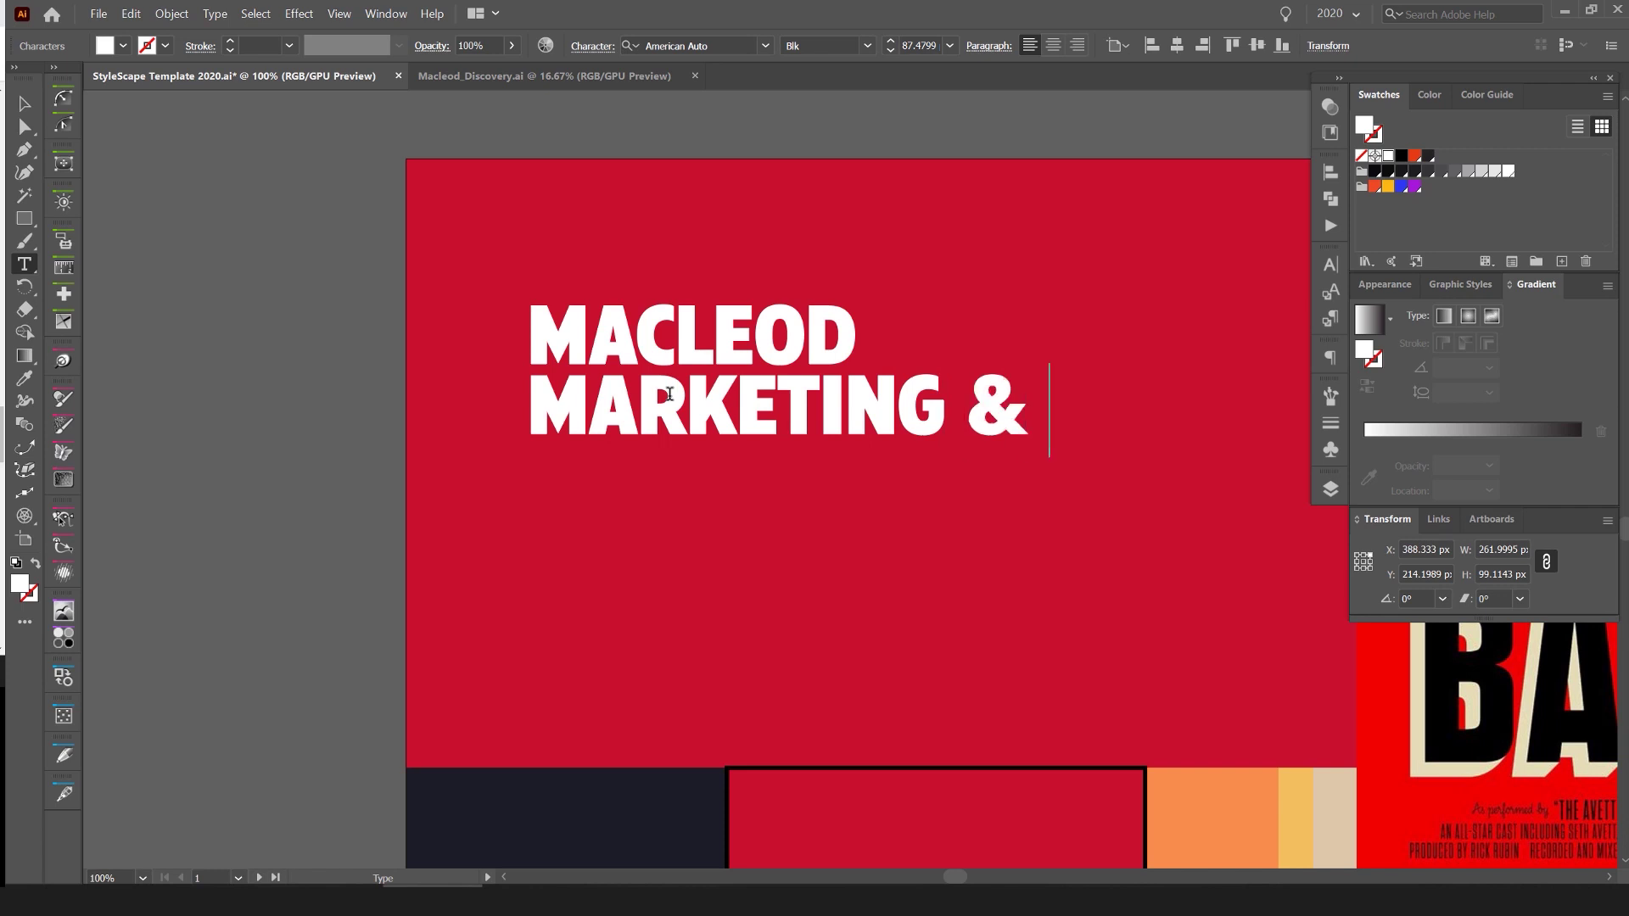
{"action": "type", "text": " & AD"}
- Reduce the font size of the whole second line to about 27 pt
{"action": "key", "text": "ctrl+a"}
{"action": "key", "text": "ctrl+shift+comma"}
{"action": "key", "text": "ctrl+shift+comma"}
{"action": "key", "text": "ctrl+shift+comma"}
{"action": "key", "text": "ctrl+shift+comma"}
{"action": "key", "text": "ctrl+shift+comma"}
{"action": "key", "text": "ctrl+shift+comma"}
{"action": "key", "text": "ctrl+shift+comma"}
{"action": "key", "text": "ctrl+shift+comma"}
{"action": "key", "text": "ctrl+shift+comma"}
{"action": "key", "text": "ctrl+shift+comma"}
{"action": "key", "text": "ctrl+shift+comma"}
{"action": "key", "text": "ctrl+shift+comma"}
{"action": "key", "text": "ctrl+shift+comma"}
{"action": "key", "text": "ctrl+shift+comma"}
{"action": "key", "text": "ctrl+shift+comma"}
{"action": "key", "text": "ctrl+shift+comma"}
{"action": "key", "text": "ctrl+shift+comma"}
{"action": "key", "text": "ctrl+shift+comma"}
{"action": "key", "text": "ctrl+shift+comma"}
{"action": "key", "text": "ctrl+shift+comma"}
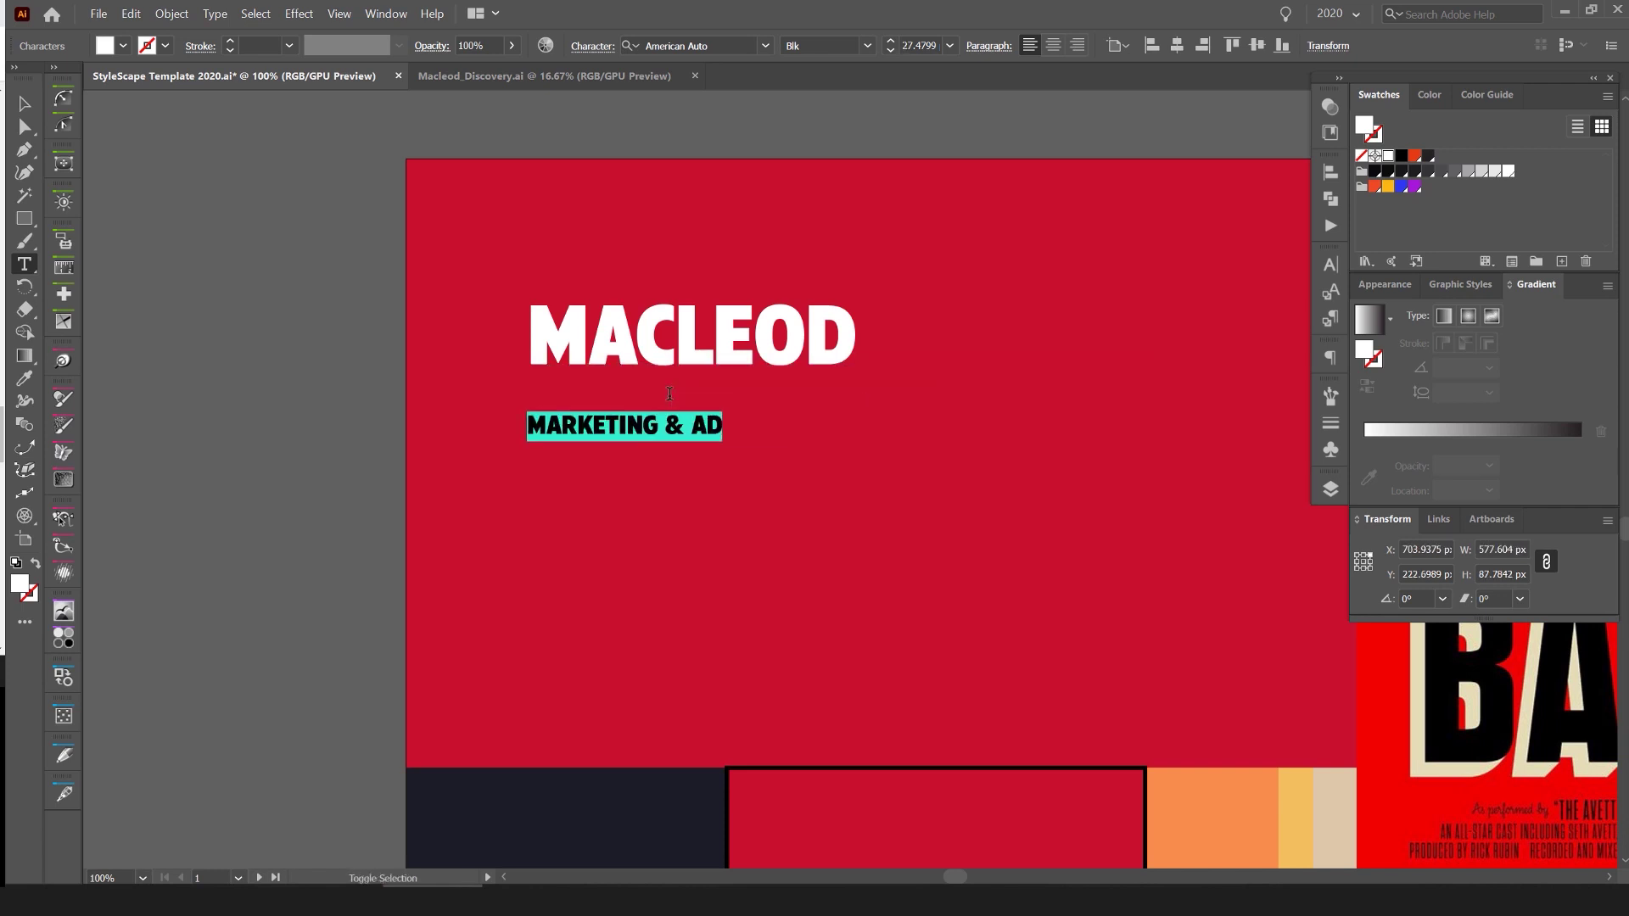
- Complete the second line as "MARKETING & ADVERTISING" and move it up close beneath MACLEOD
{"action": "type", "text": "VERTISIN"}
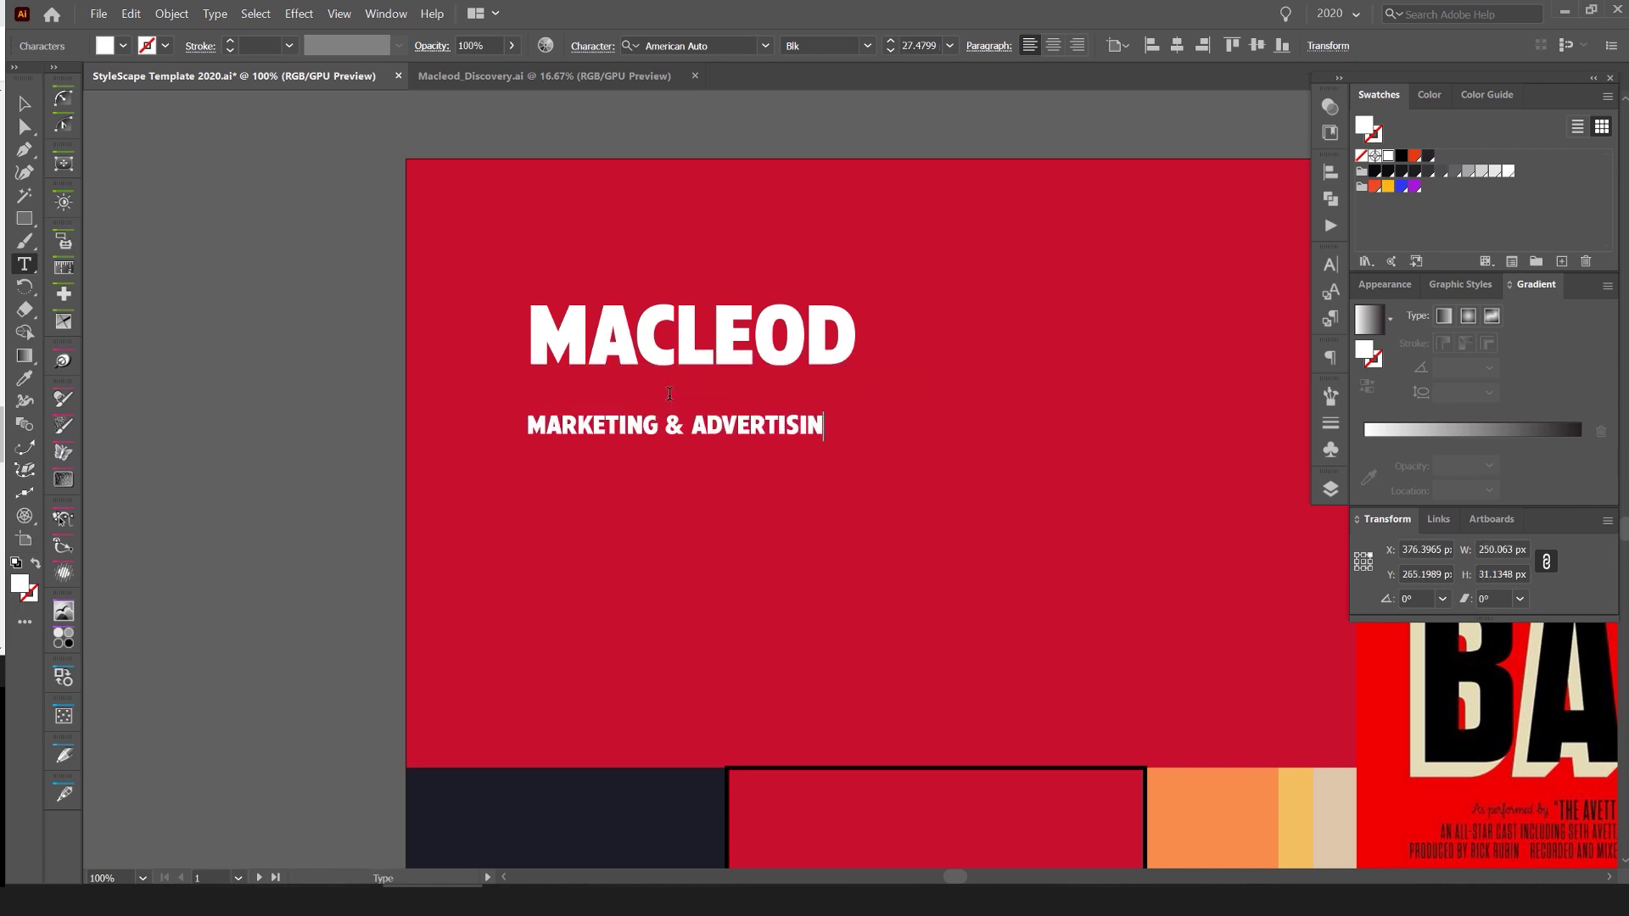
{"action": "type", "text": "G"}
{"action": "key", "text": "Escape"}
{"action": "scroll", "coordinate": [653, 386], "scroll_direction": "up", "scroll_amount": 1}
{"action": "left_click_drag", "start_coordinate": [549, 427], "coordinate": [554, 379]}
- Try the Reg and Thn It weights on the MARKETING & ADVERTISING line and settle on Lgt
{"action": "left_click", "coordinate": [863, 46]}
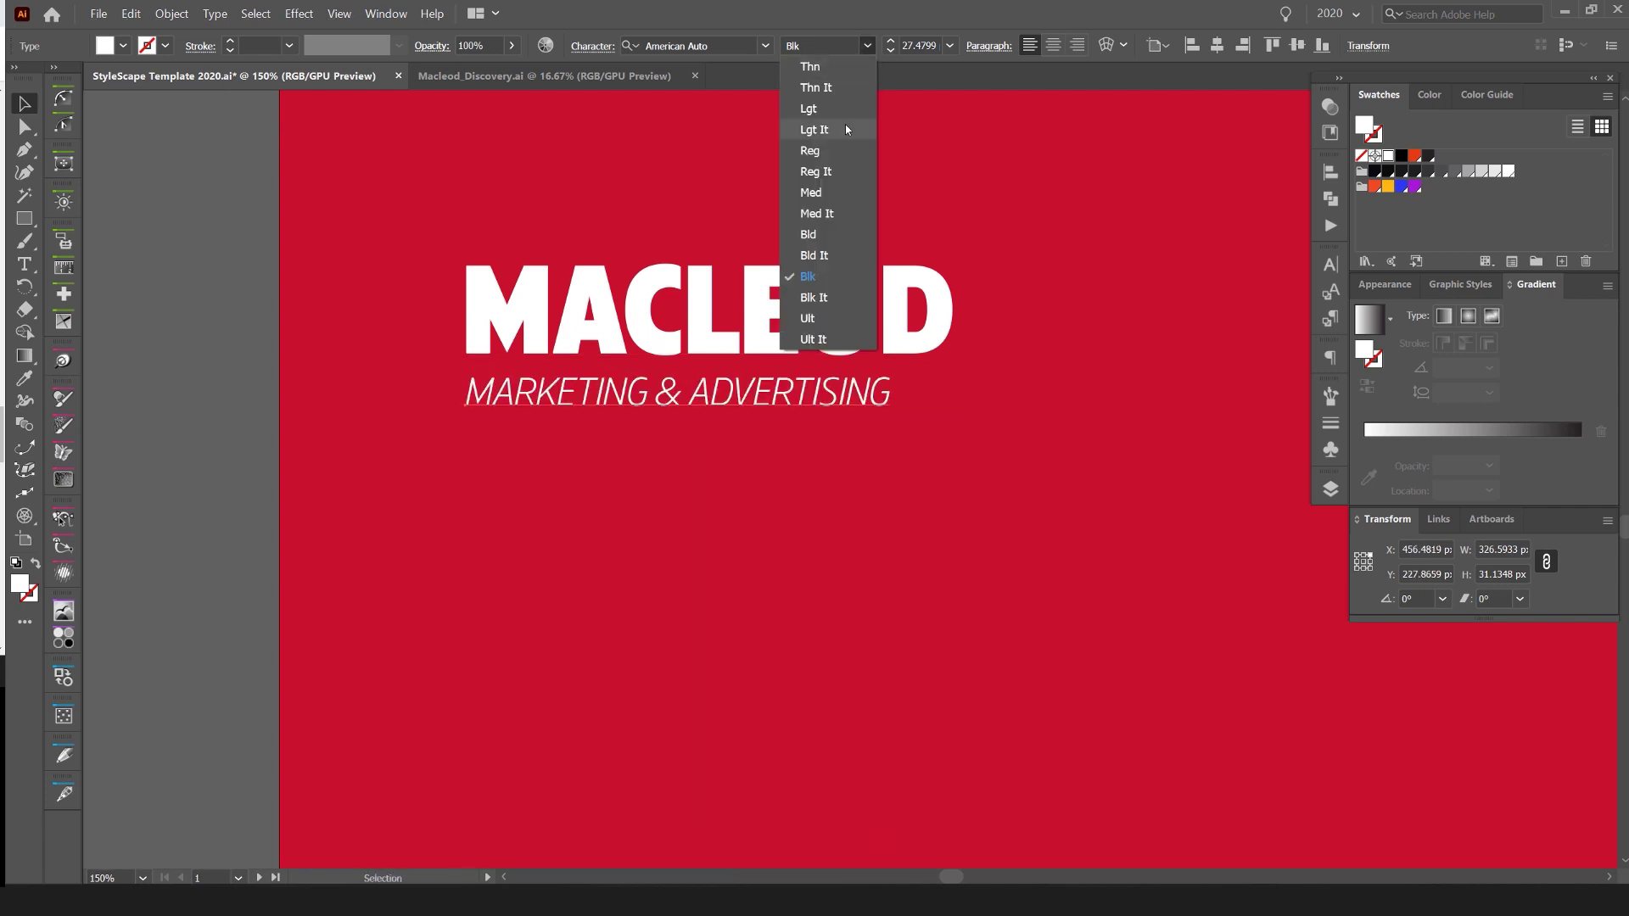
{"action": "left_click", "coordinate": [838, 147]}
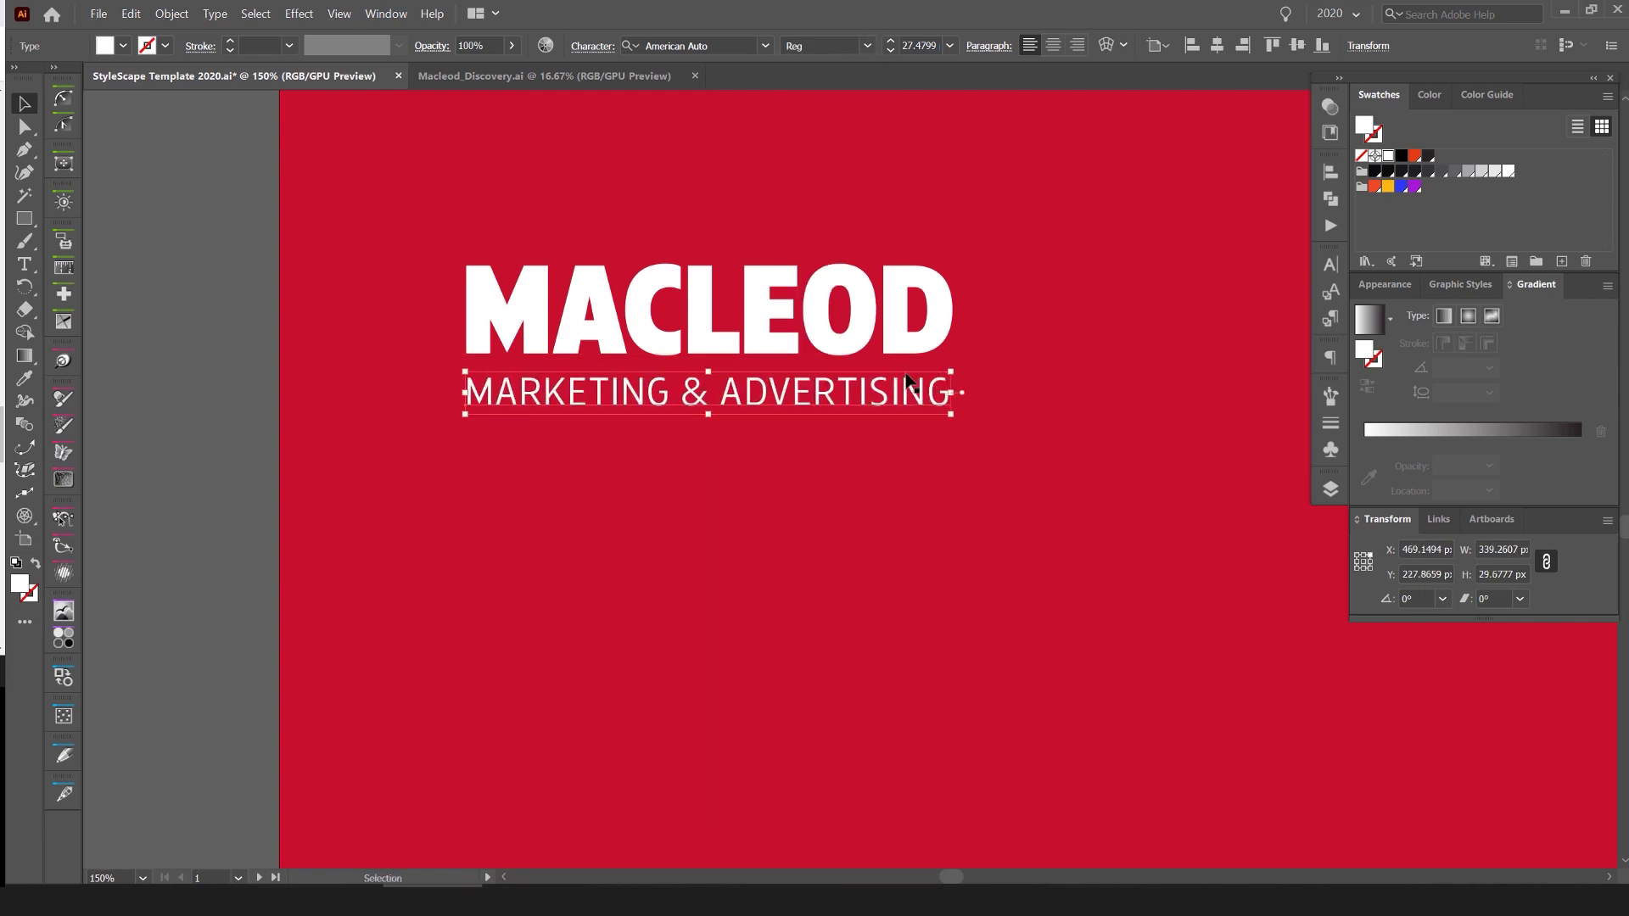
{"action": "key", "text": "Up"}
{"action": "key", "text": "Up"}
{"action": "key", "text": "Up"}
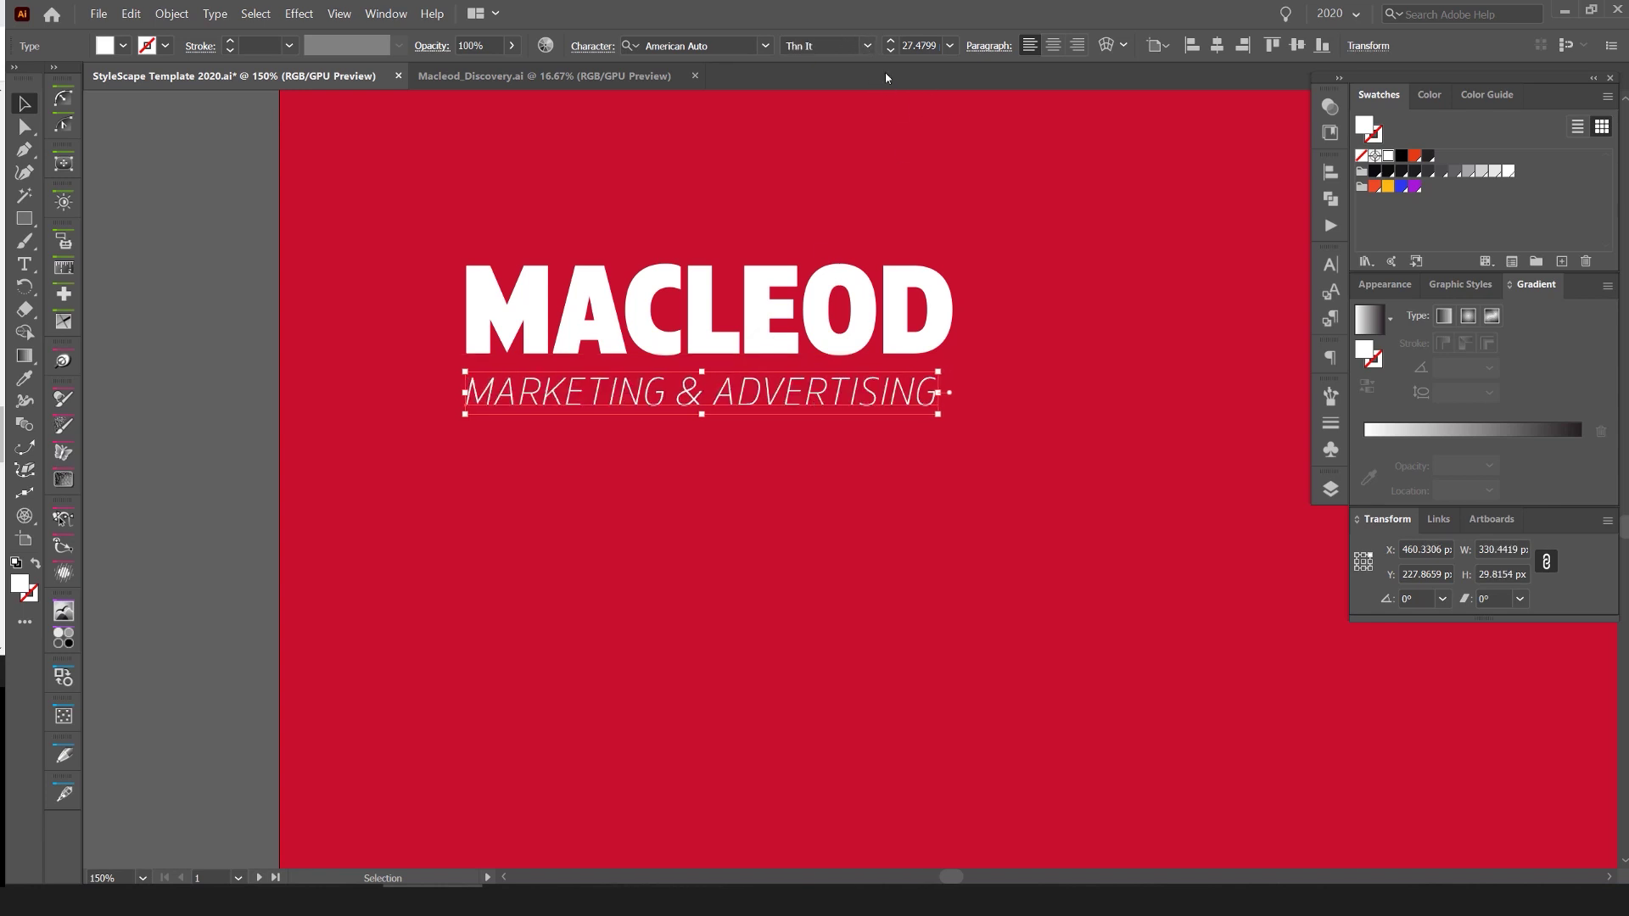
{"action": "key", "text": "Down"}
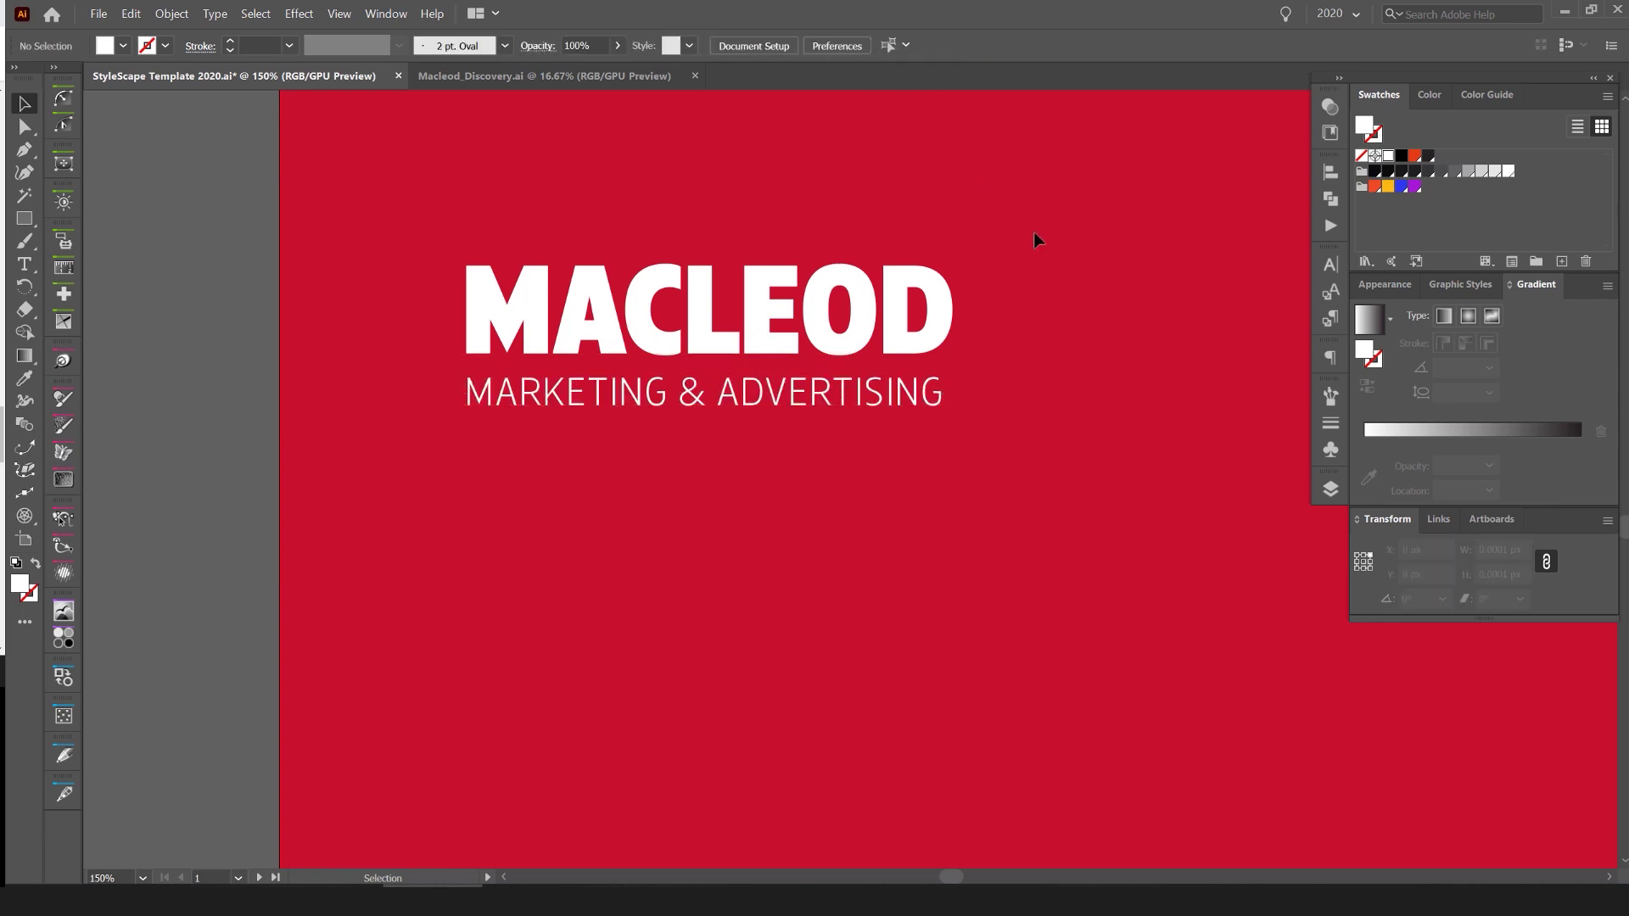
- Enlarge the two-line wordmark together to about 441 px wide and move it up within the red block
{"action": "scroll", "coordinate": [1034, 232], "scroll_direction": "down", "scroll_amount": 1}
{"action": "scroll", "coordinate": [1034, 231], "scroll_direction": "right", "scroll_amount": 5}
{"action": "left_click_drag", "start_coordinate": [547, 376], "coordinate": [635, 409]}
{"action": "scroll", "coordinate": [634, 409], "scroll_direction": "left", "scroll_amount": 5}
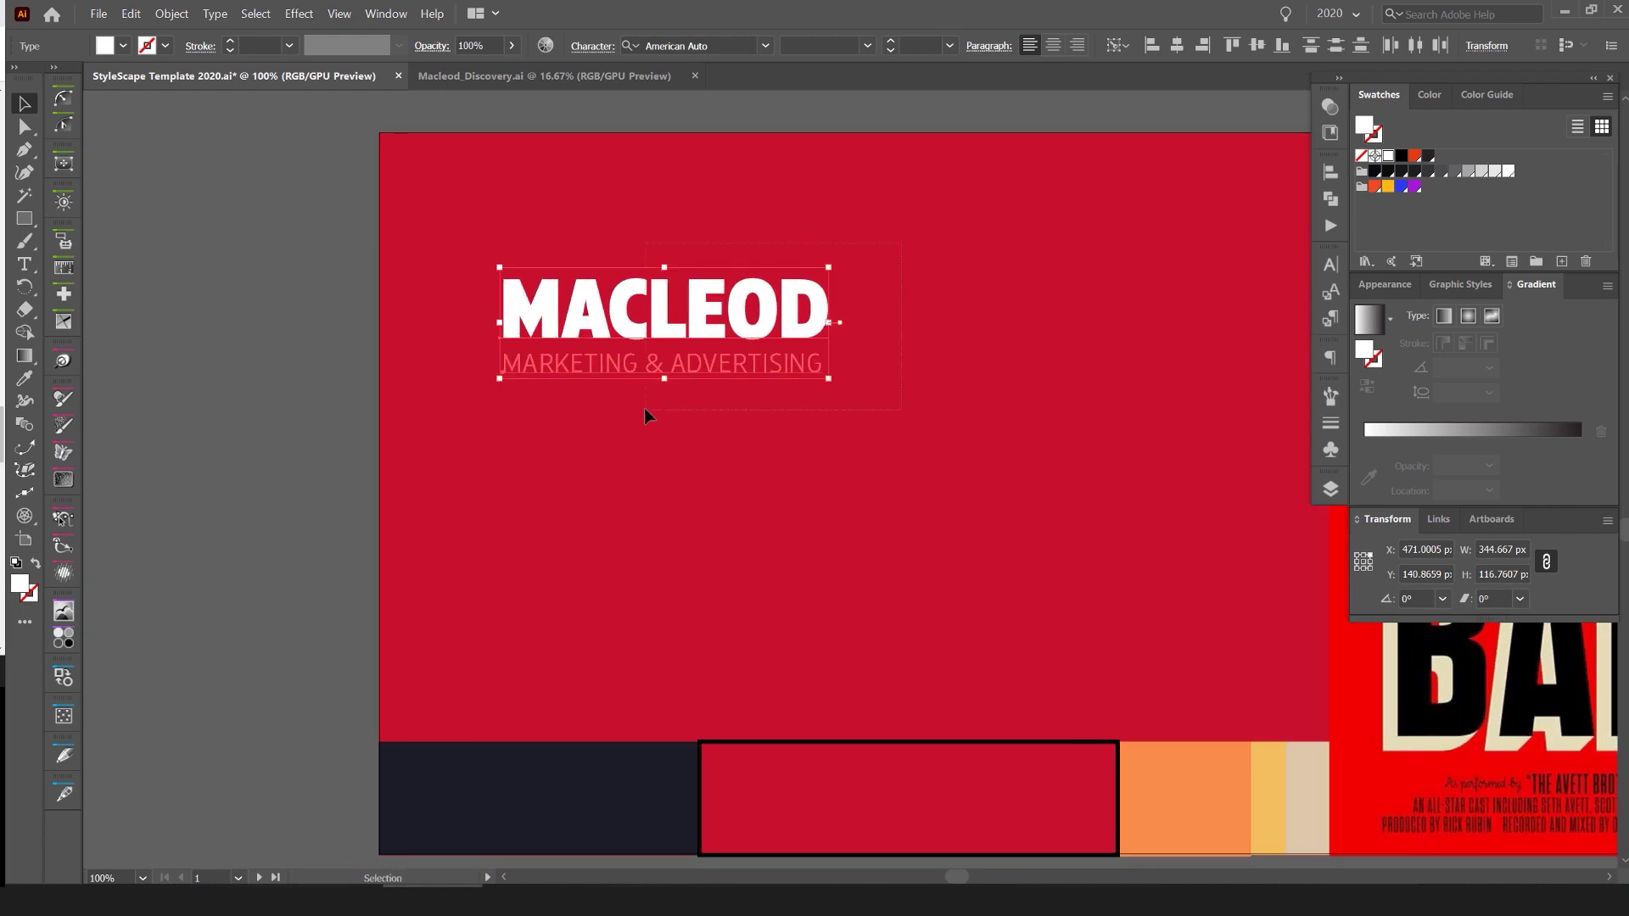
{"action": "left_click_drag", "start_coordinate": [829, 310], "coordinate": [985, 297]}
{"action": "scroll", "coordinate": [985, 297], "scroll_direction": "down", "scroll_amount": 1}
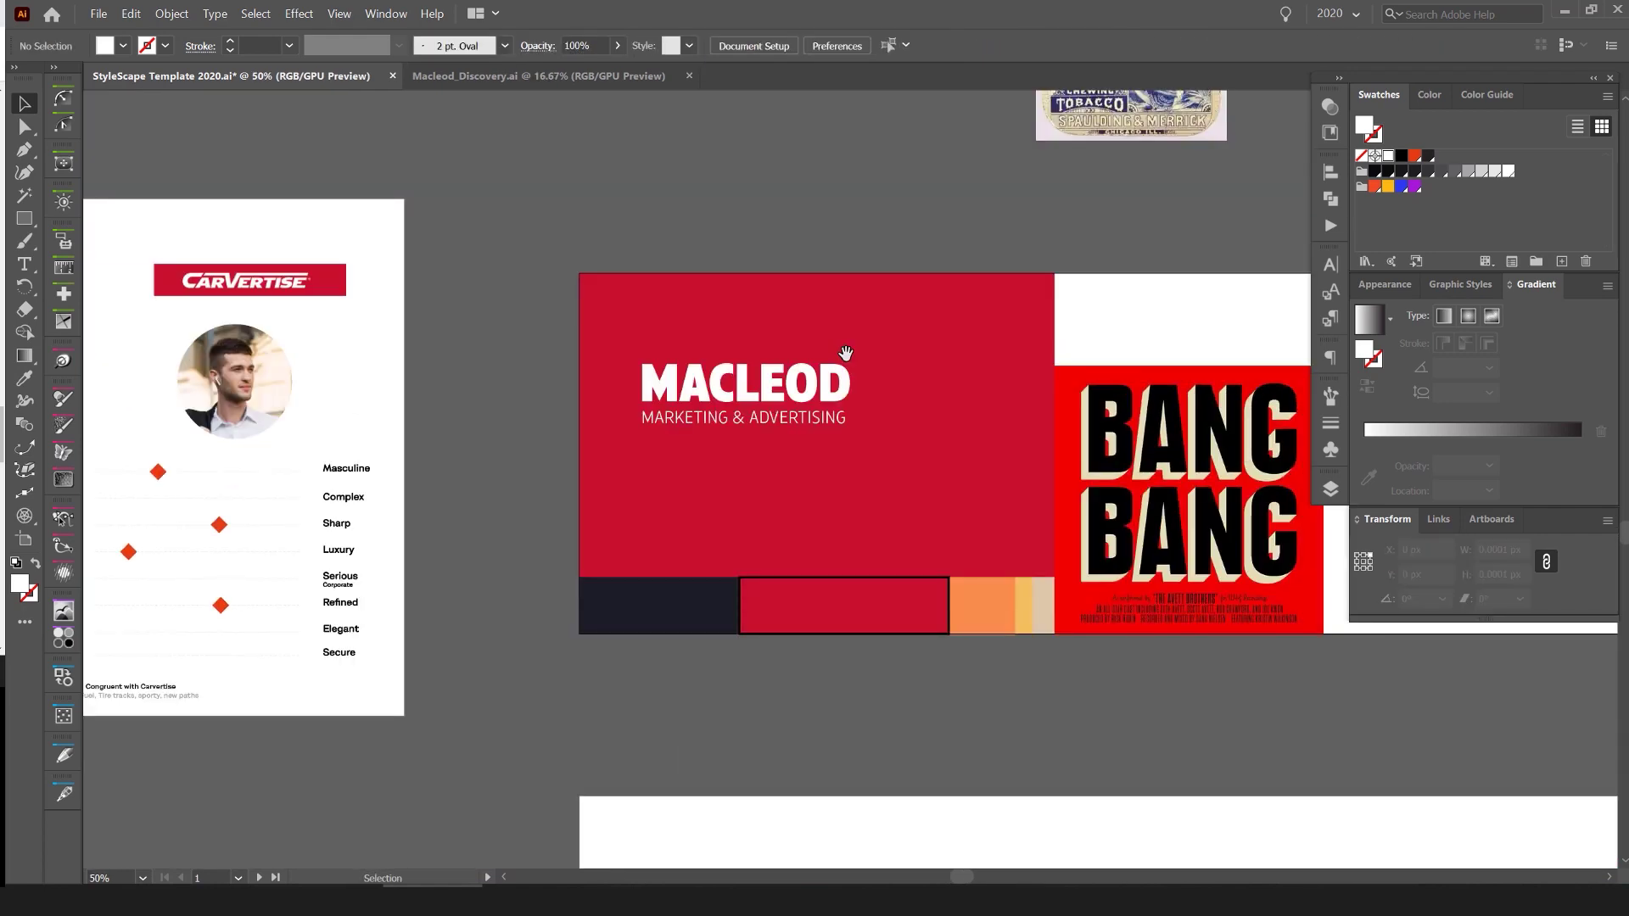
{"action": "left_click", "coordinate": [846, 353]}
{"action": "left_click_drag", "start_coordinate": [791, 466], "coordinate": [791, 427]}
- Add a Lorem ipsum paragraph beneath the wordmark in a frame about 428 by 237 px and fill it with white
{"action": "left_click", "coordinate": [634, 415]}
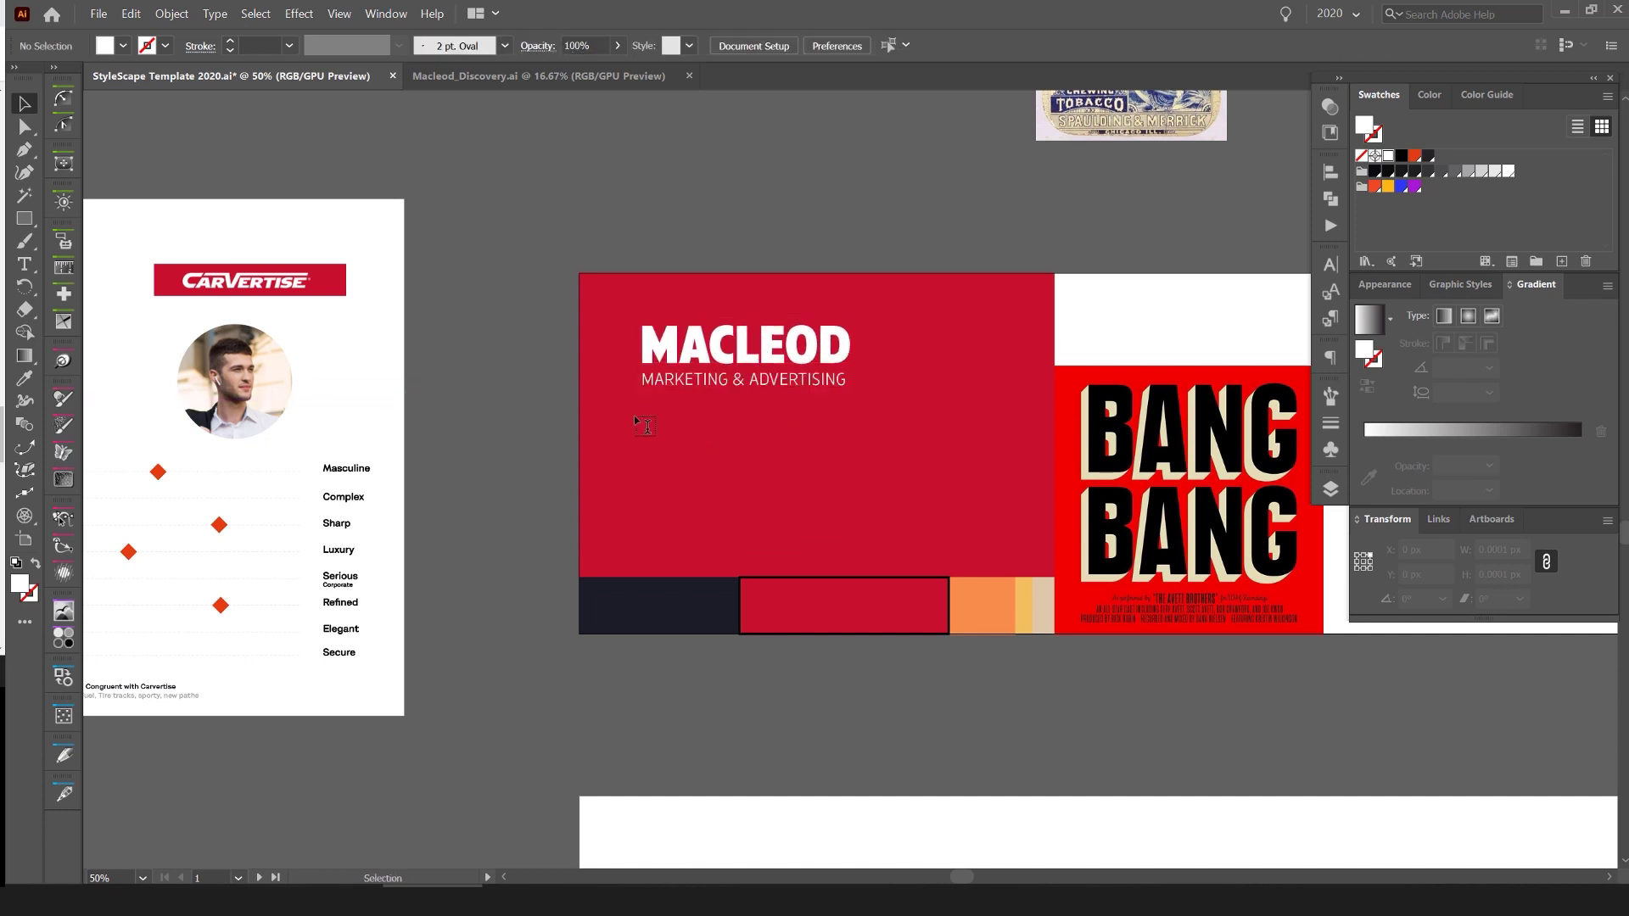
{"action": "left_click_drag", "start_coordinate": [648, 399], "coordinate": [850, 520]}
{"action": "type", "text": "V"}
{"action": "scroll", "coordinate": [792, 430], "scroll_direction": "up", "scroll_amount": 1}
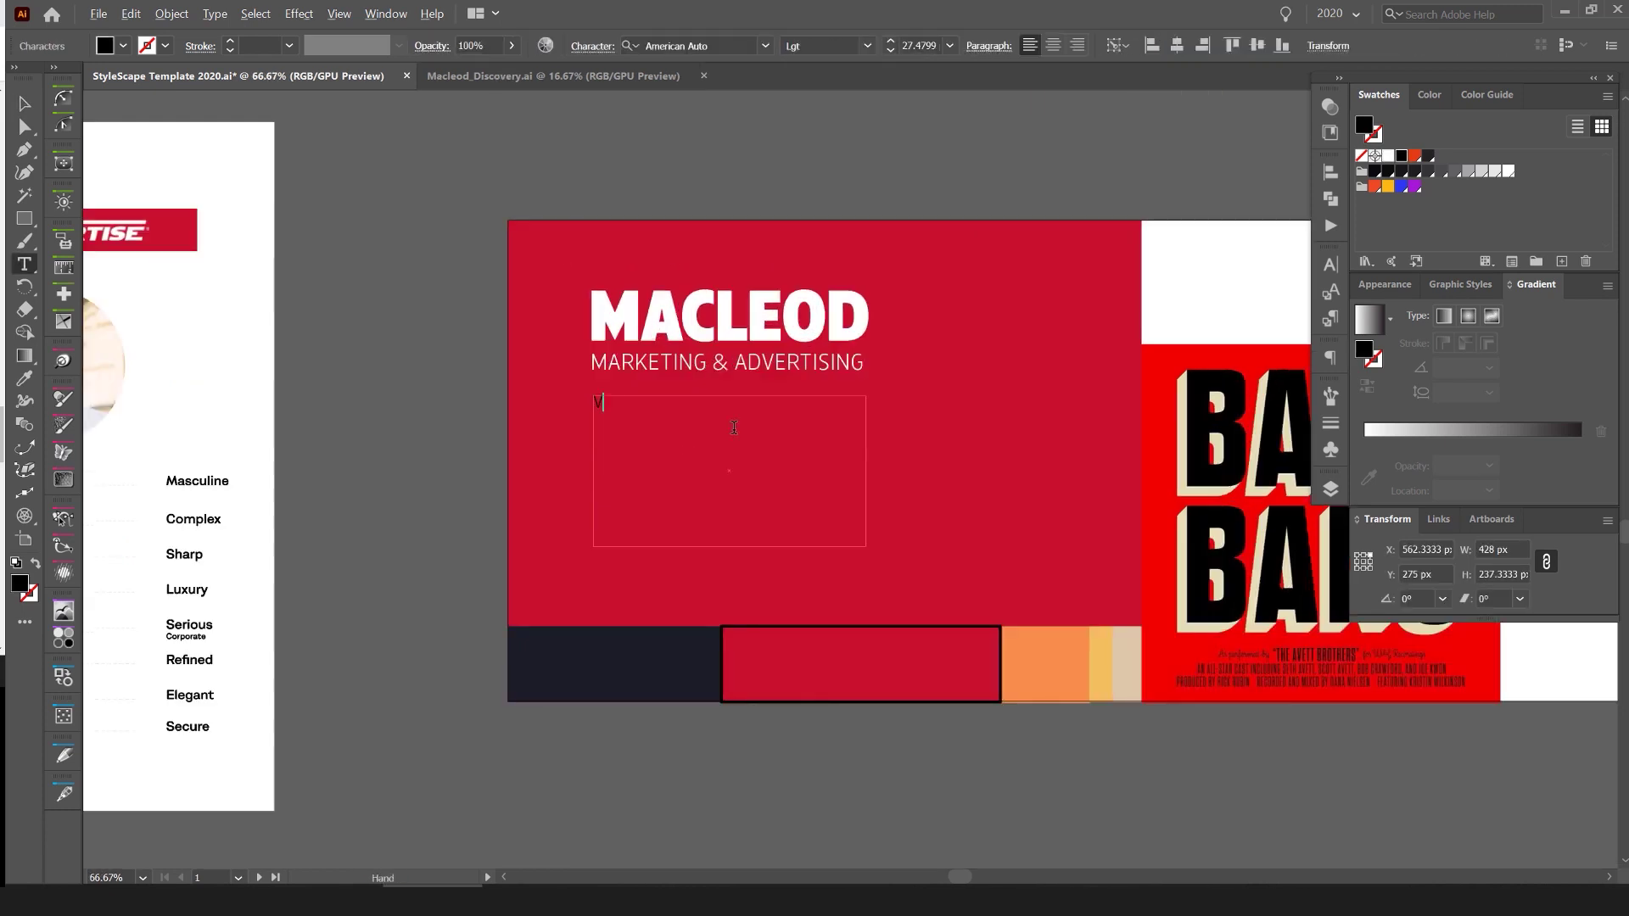
{"action": "key", "text": "Escape"}
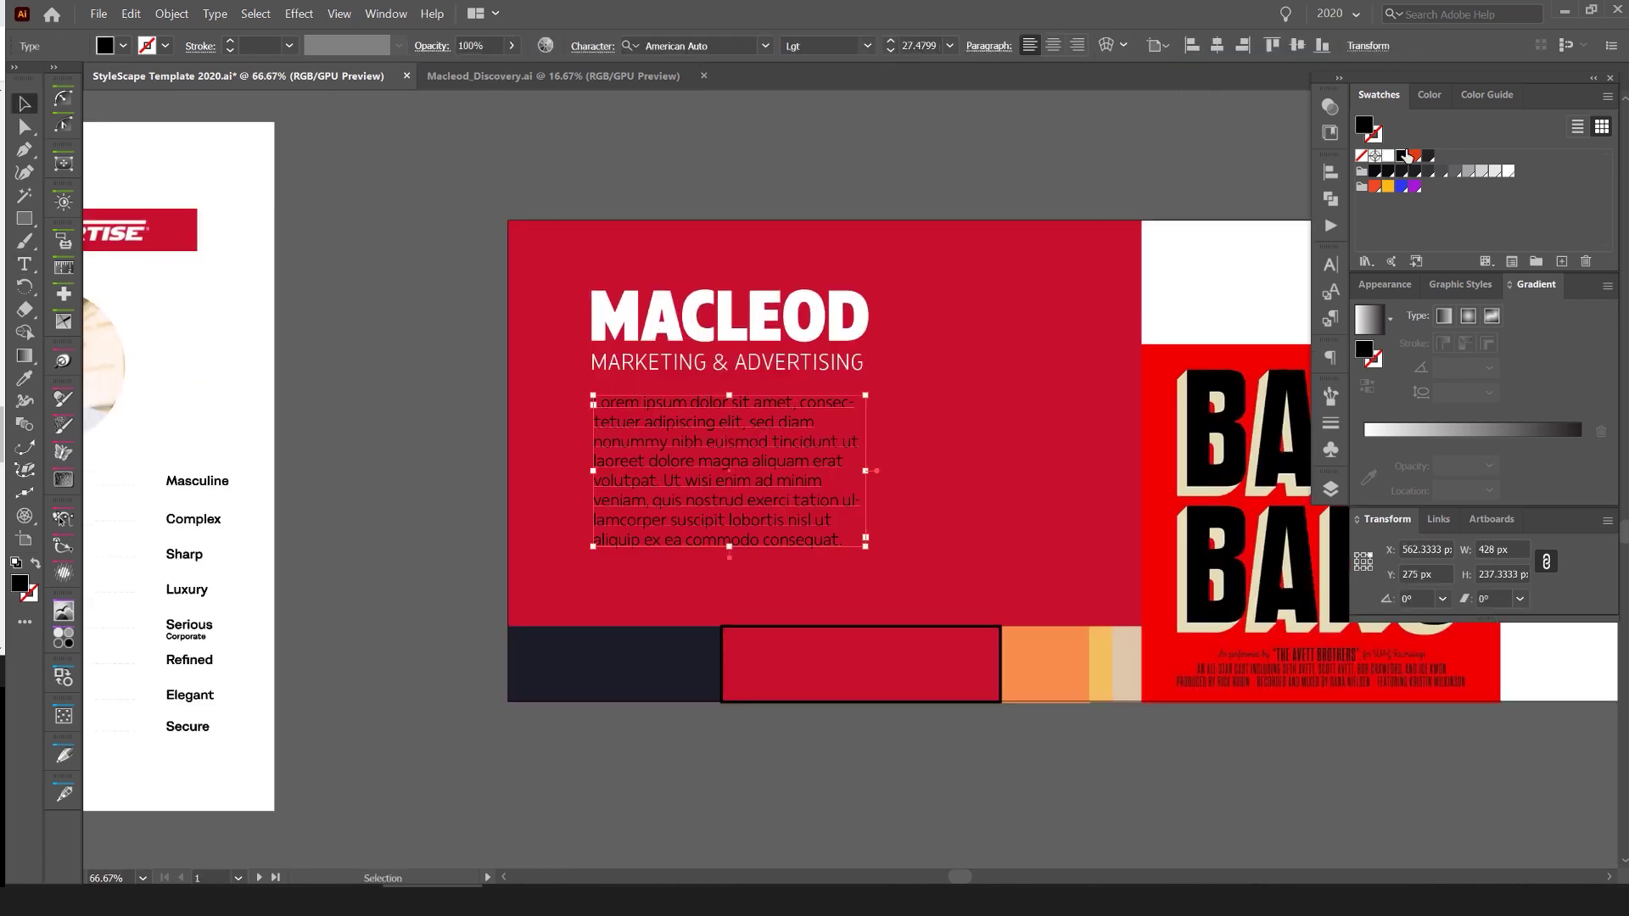
{"action": "left_click", "coordinate": [1389, 155]}
{"action": "key", "text": "ctrl+1"}
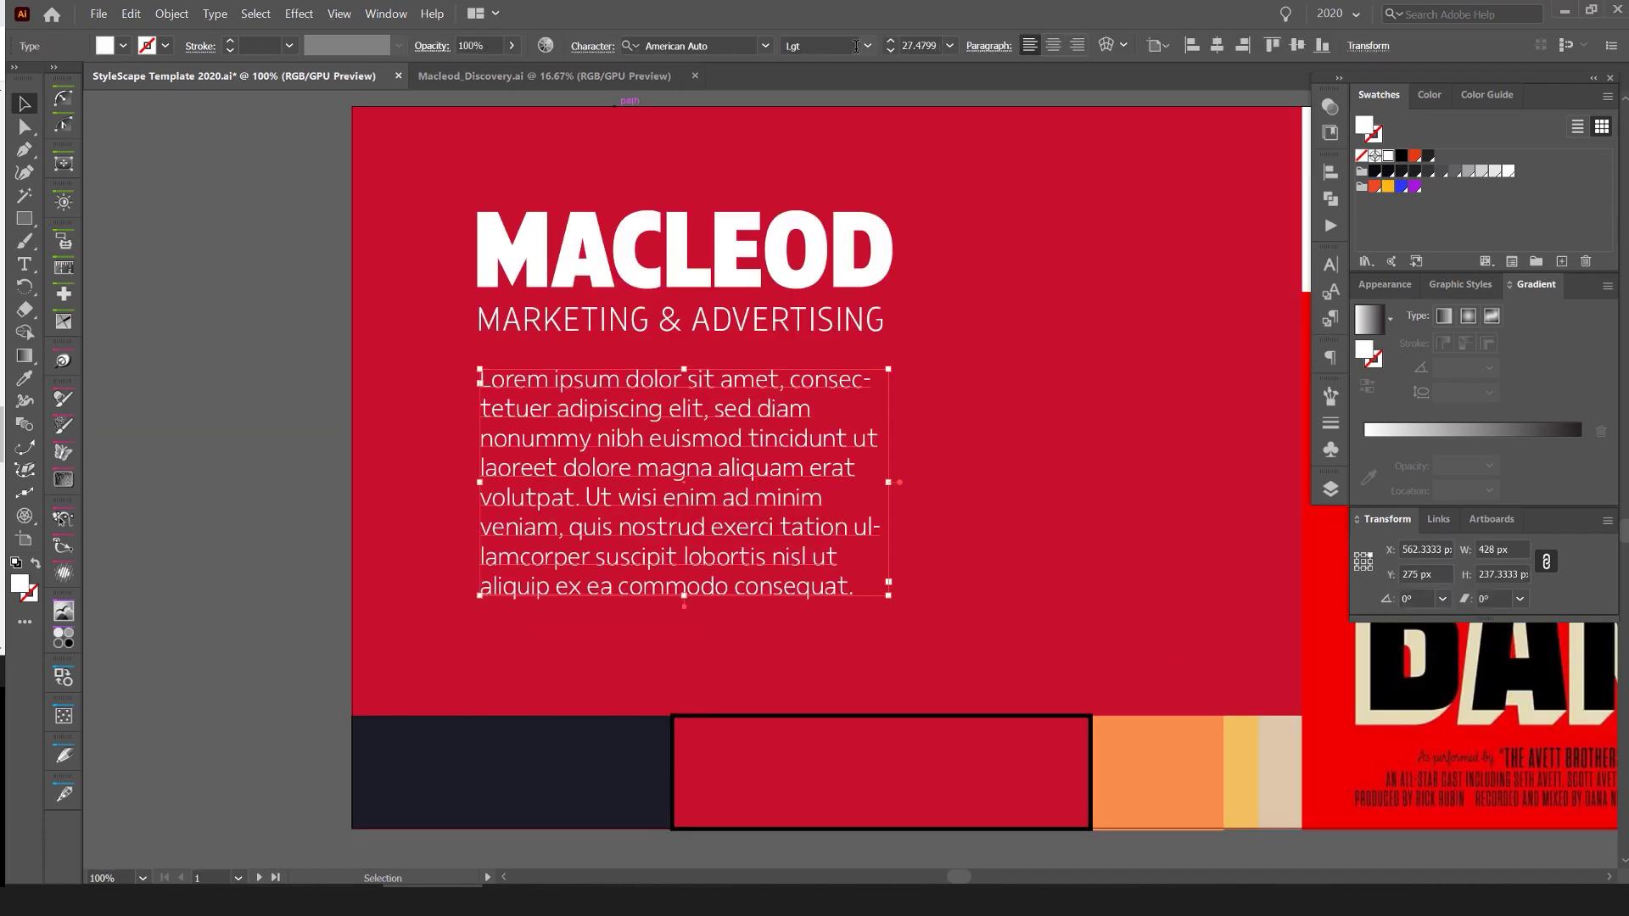
- Try the Med weight on the paragraph, settle on Reg at about 21 pt, and shorten the text frame around it
{"action": "left_click", "coordinate": [855, 46]}
{"action": "left_click", "coordinate": [810, 212]}
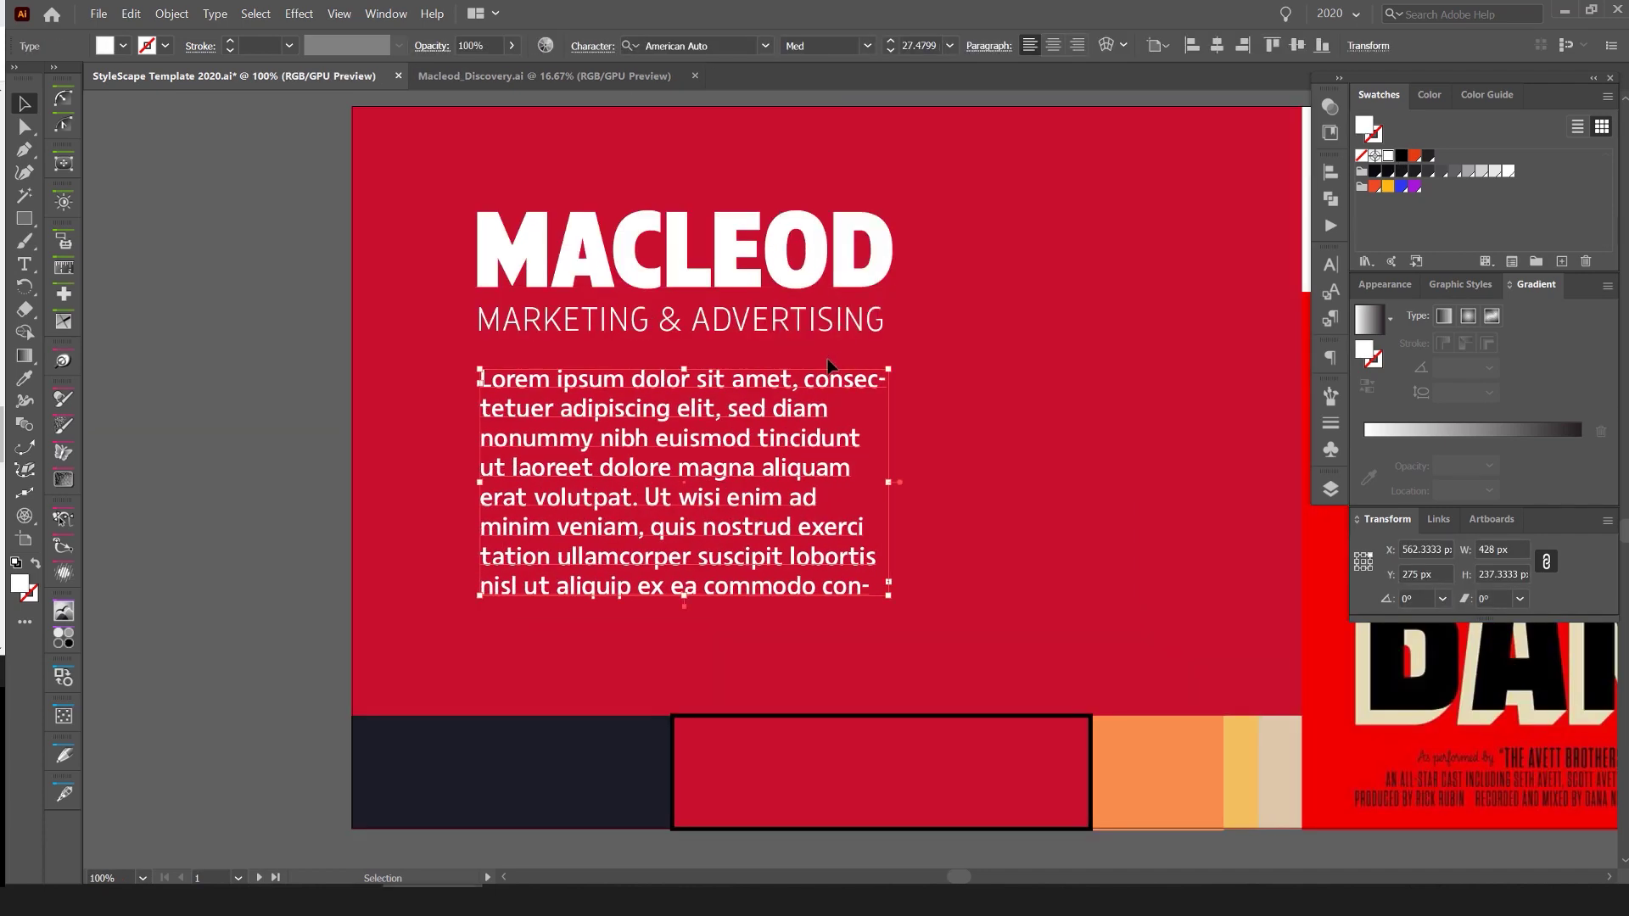
{"action": "left_click", "coordinate": [867, 45]}
{"action": "left_click", "coordinate": [810, 161]}
{"action": "key", "text": "ctrl+shift+comma"}
{"action": "key", "text": "ctrl+shift+comma"}
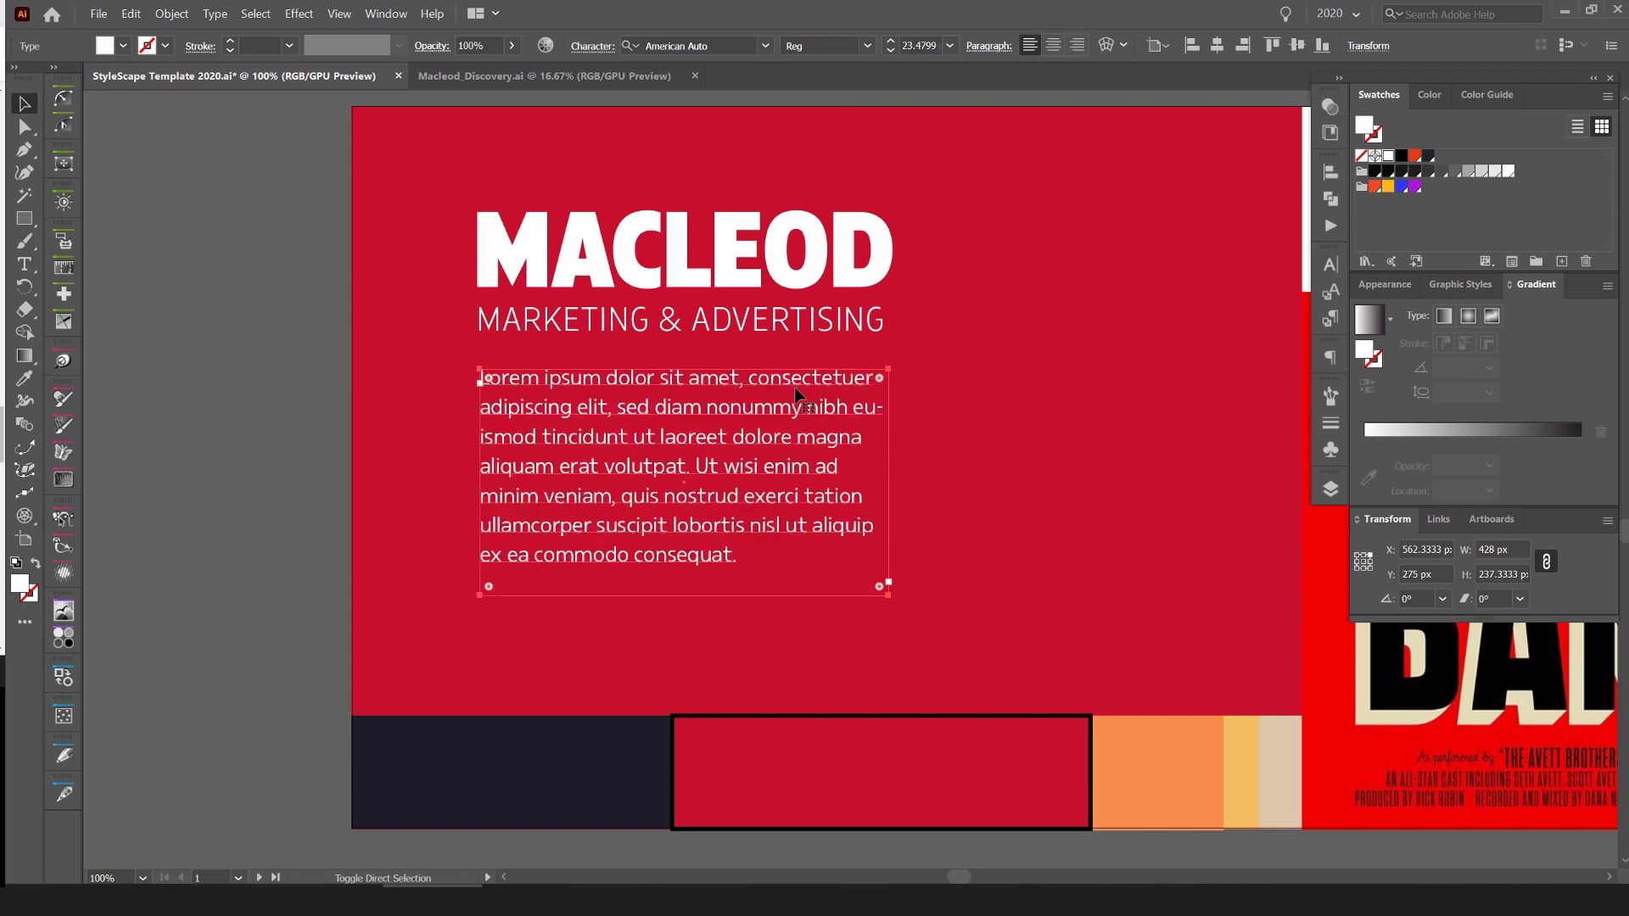
{"action": "key", "text": "ctrl+shift+comma"}
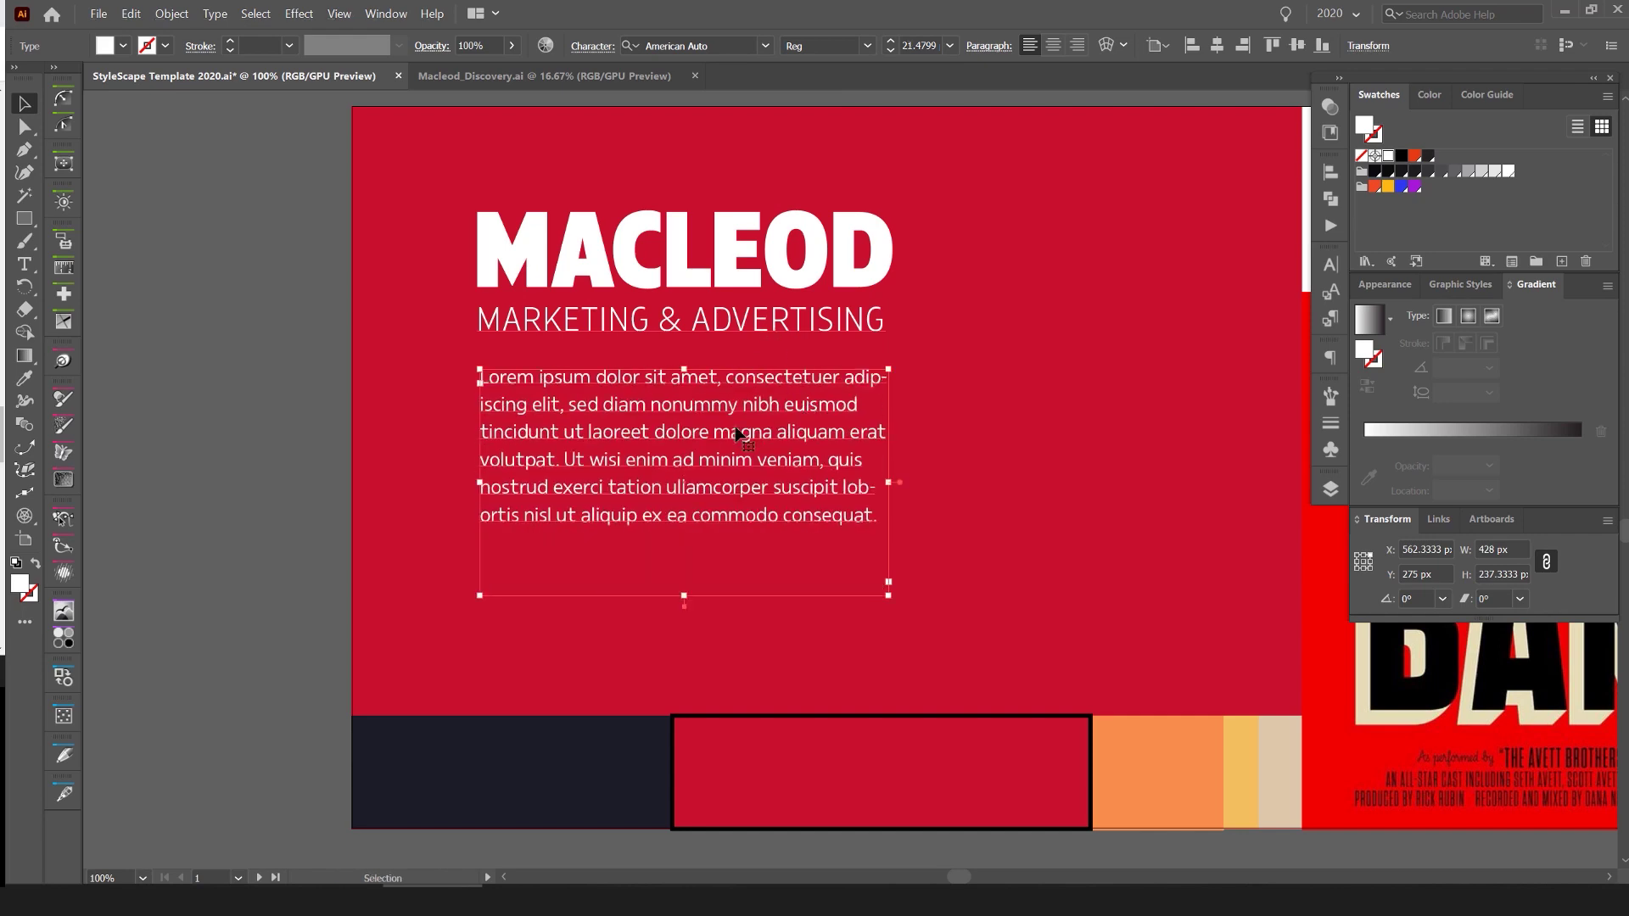
{"action": "left_click_drag", "start_coordinate": [687, 601], "coordinate": [683, 564]}
{"action": "left_click", "coordinate": [738, 598]}
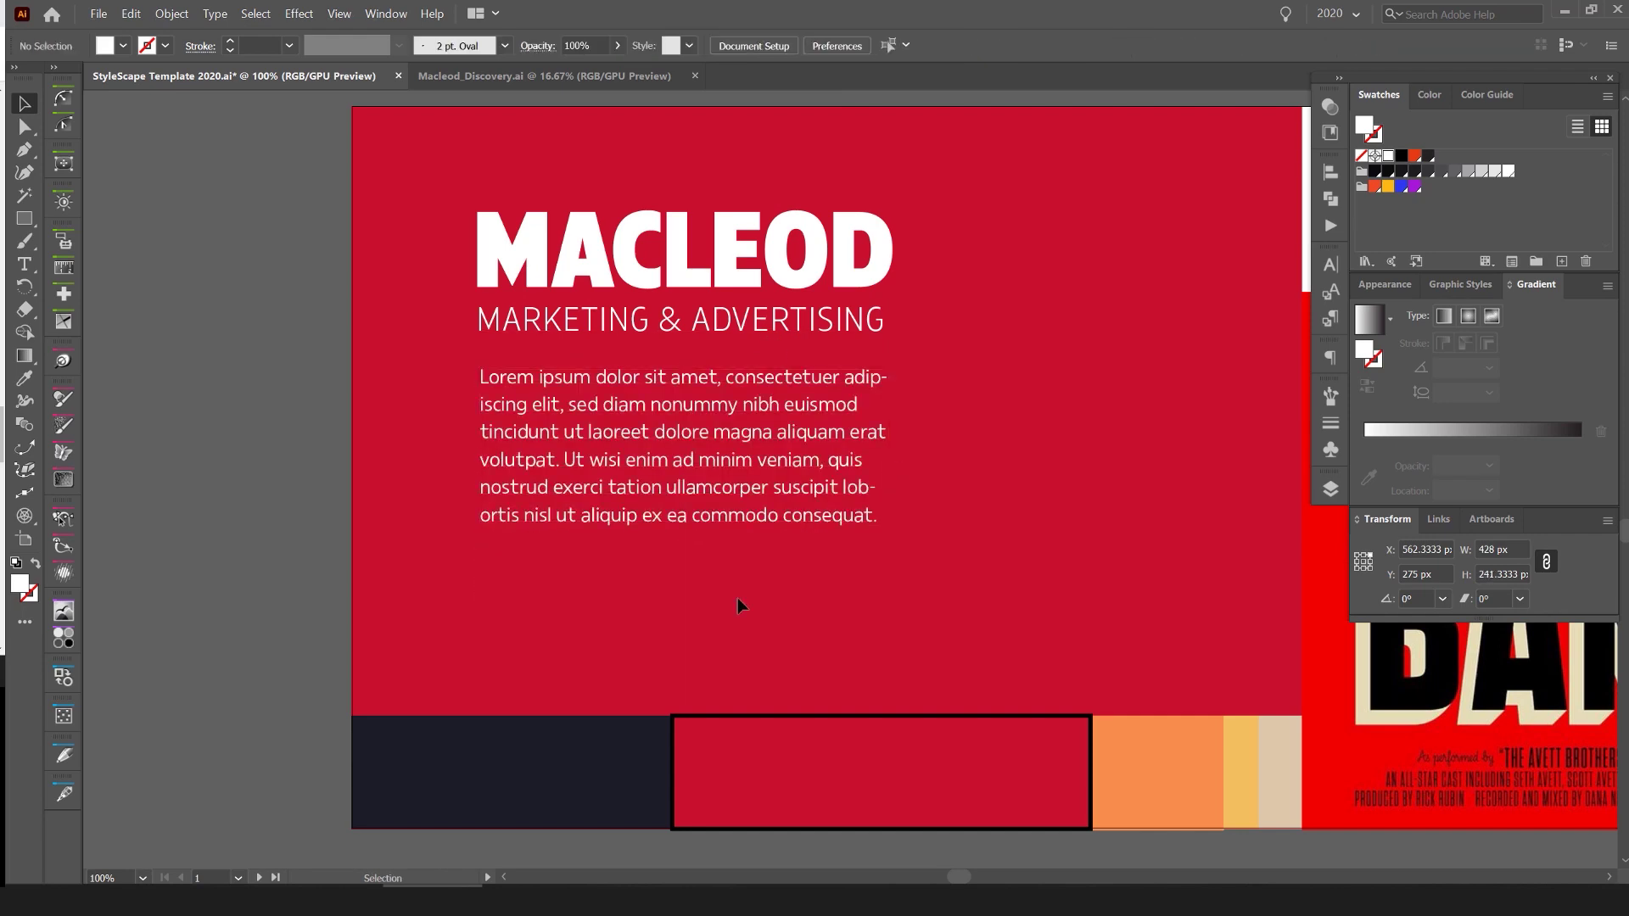
- Select the wordmark and paragraph together and shift them left, closer to the edge of the red block
{"action": "key", "text": "ctrl+minus"}
{"action": "left_click", "coordinate": [726, 512]}
{"action": "key", "text": "shift+Left"}
{"action": "key", "text": "shift+Left"}
{"action": "key", "text": "shift+Left"}
{"action": "key", "text": "shift+Left"}
{"action": "key", "text": "shift+Left"}
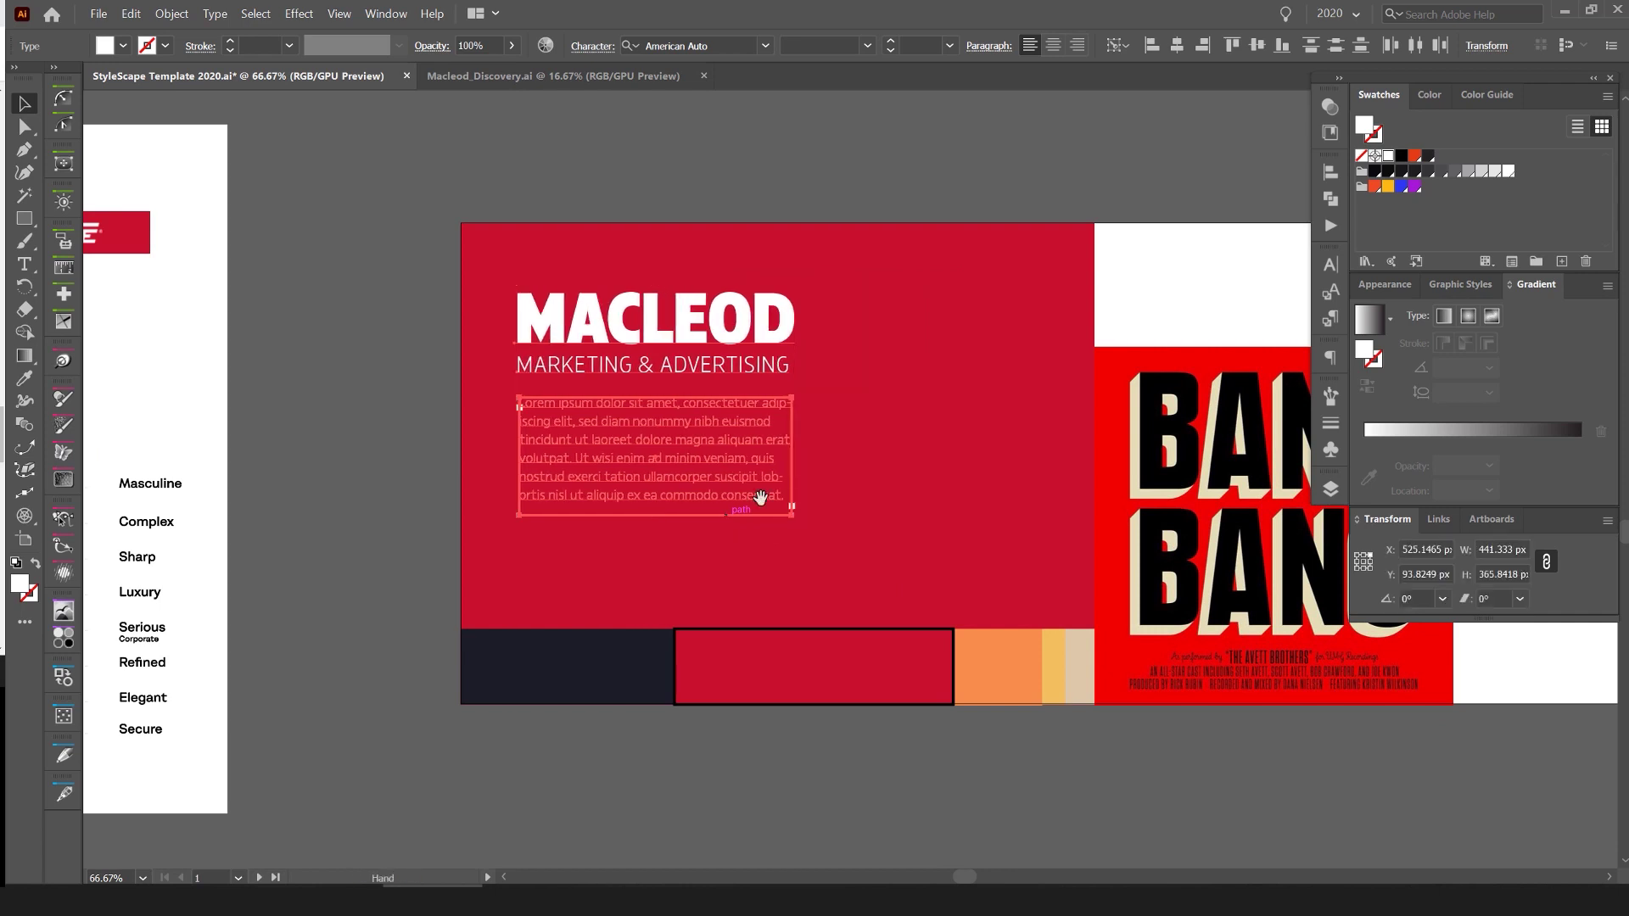
{"action": "left_click", "coordinate": [893, 439]}
{"action": "scroll", "coordinate": [893, 439], "scroll_direction": "down", "scroll_amount": 4}
{"action": "scroll", "coordinate": [896, 438], "scroll_direction": "up", "scroll_amount": 3}
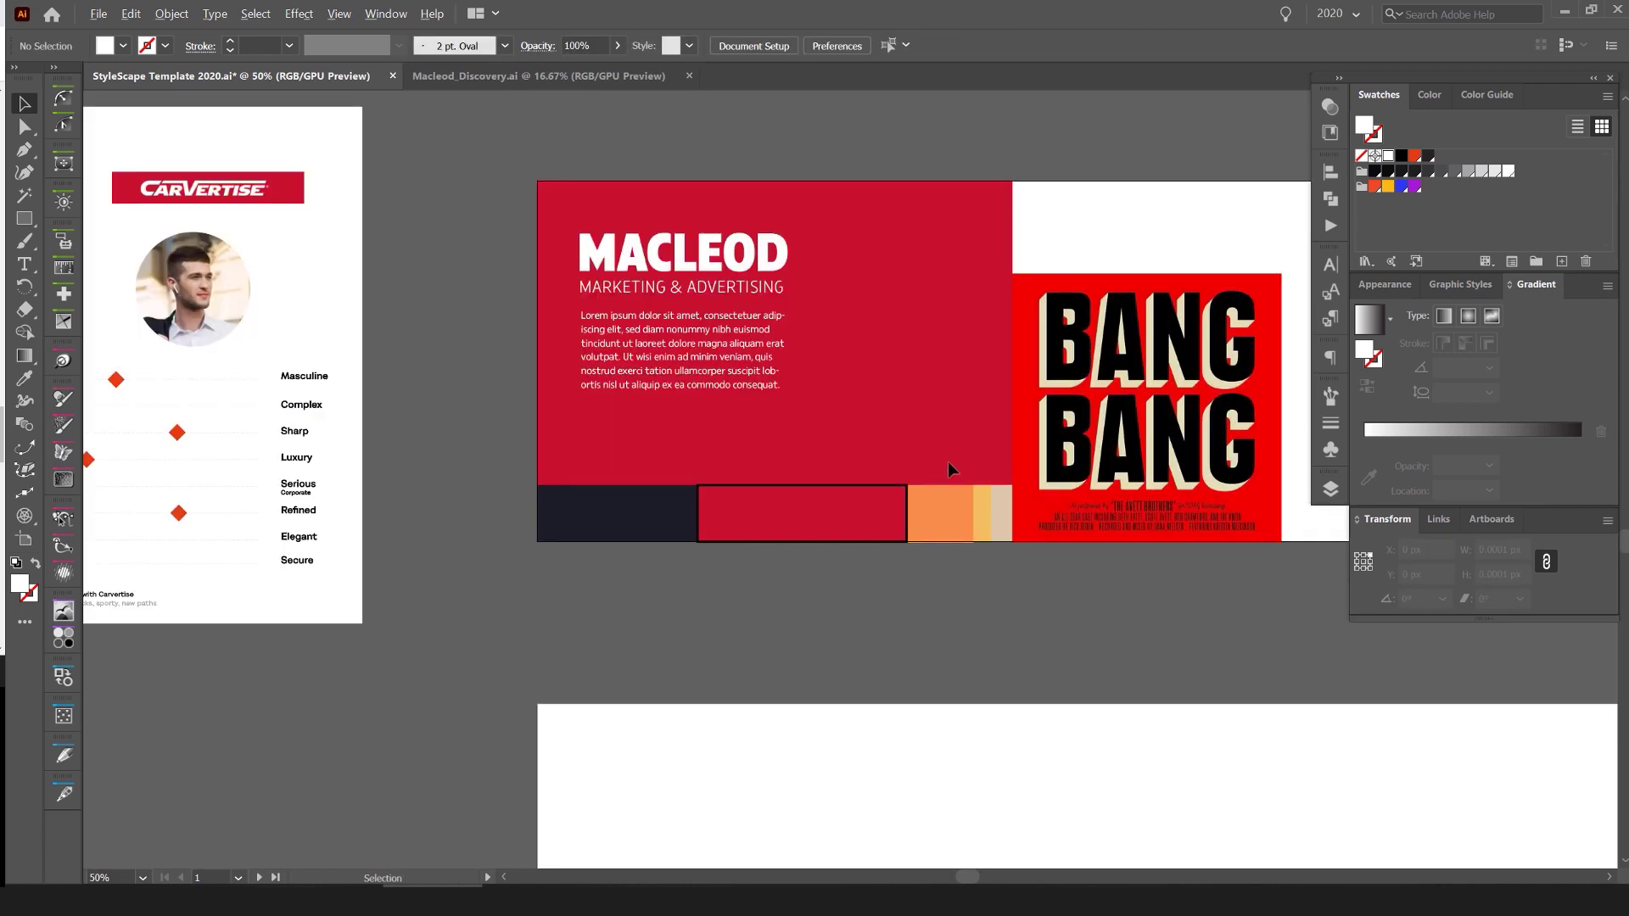
- Lower the top edge points of all the palette swatches so the colour strip is about 92 px high
{"action": "left_click", "coordinate": [1052, 450]}
{"action": "left_click", "coordinate": [1117, 224]}
{"action": "key", "text": "a"}
{"action": "left_click_drag", "start_coordinate": [478, 536], "coordinate": [480, 497]}
{"action": "key", "text": "shift+Down"}
{"action": "key", "text": "shift+Down"}
{"action": "key", "text": "shift+Down"}
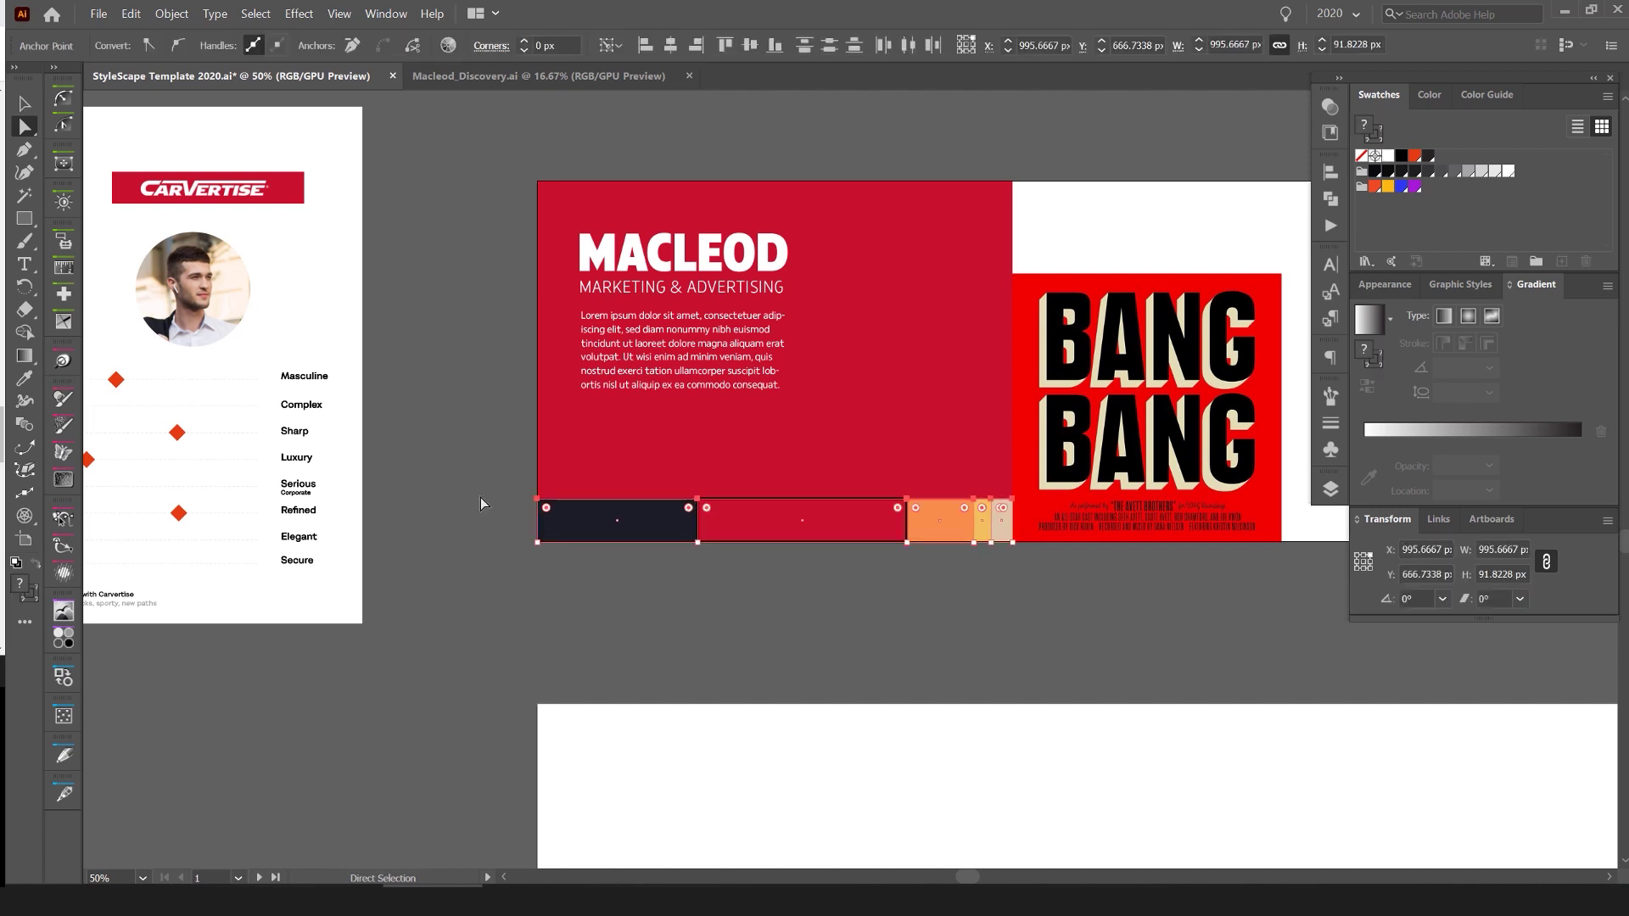
- Switch to Pinterest in the browser and search for "MODERN BRAND IDENTITY"
{"action": "left_click_drag", "start_coordinate": [992, 356], "coordinate": [658, 376]}
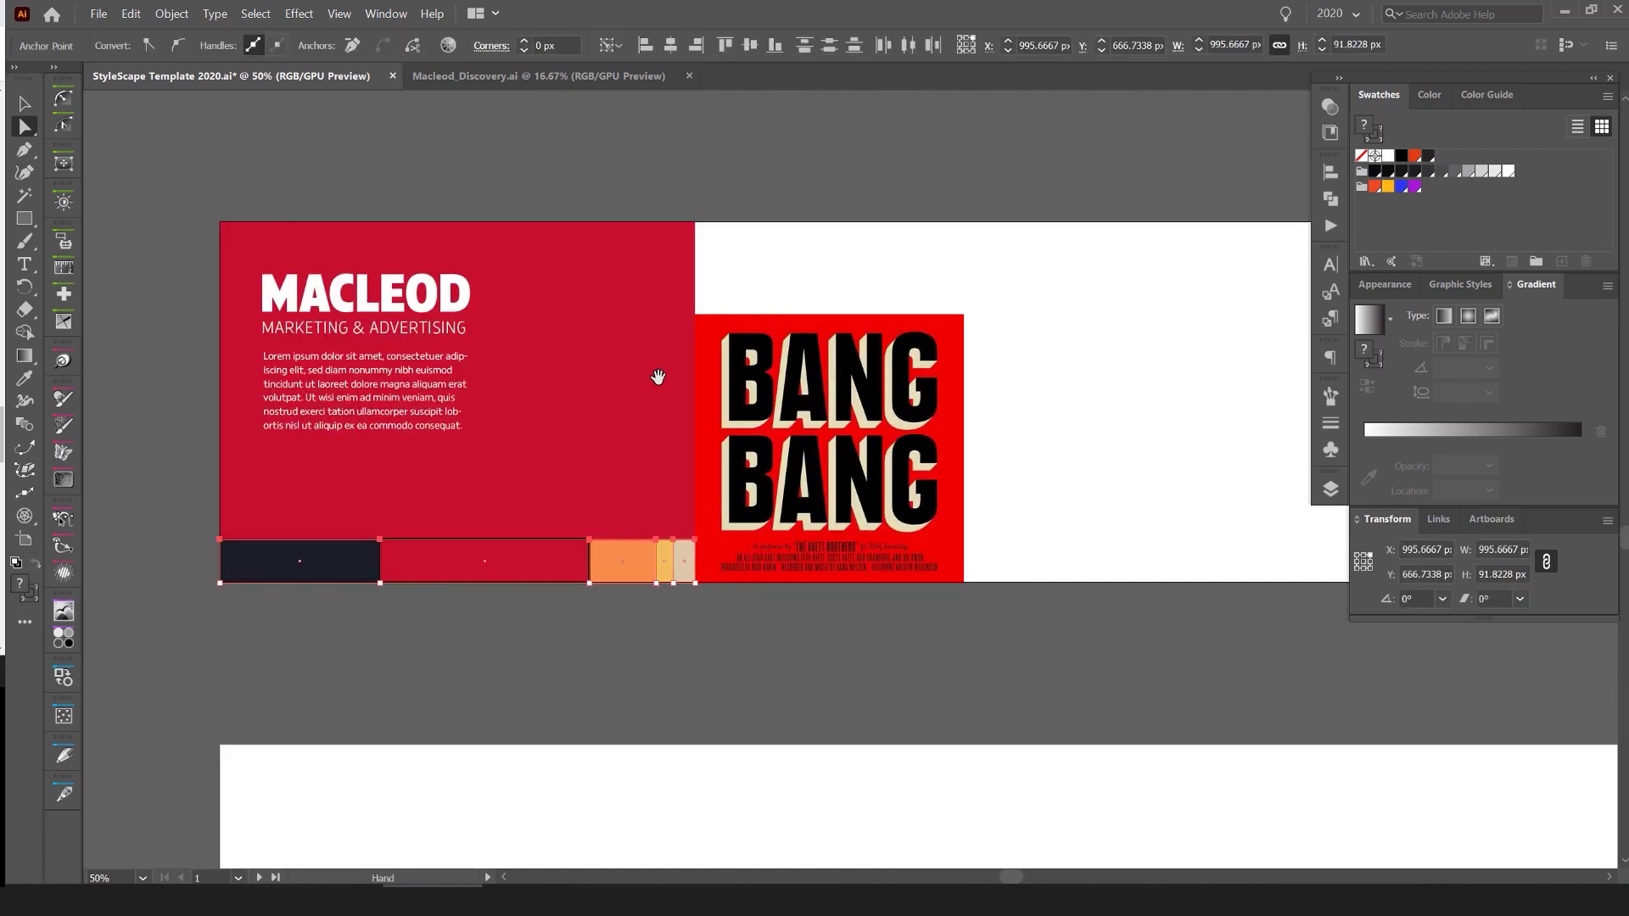
{"action": "key", "text": "ctrl+alt+0"}
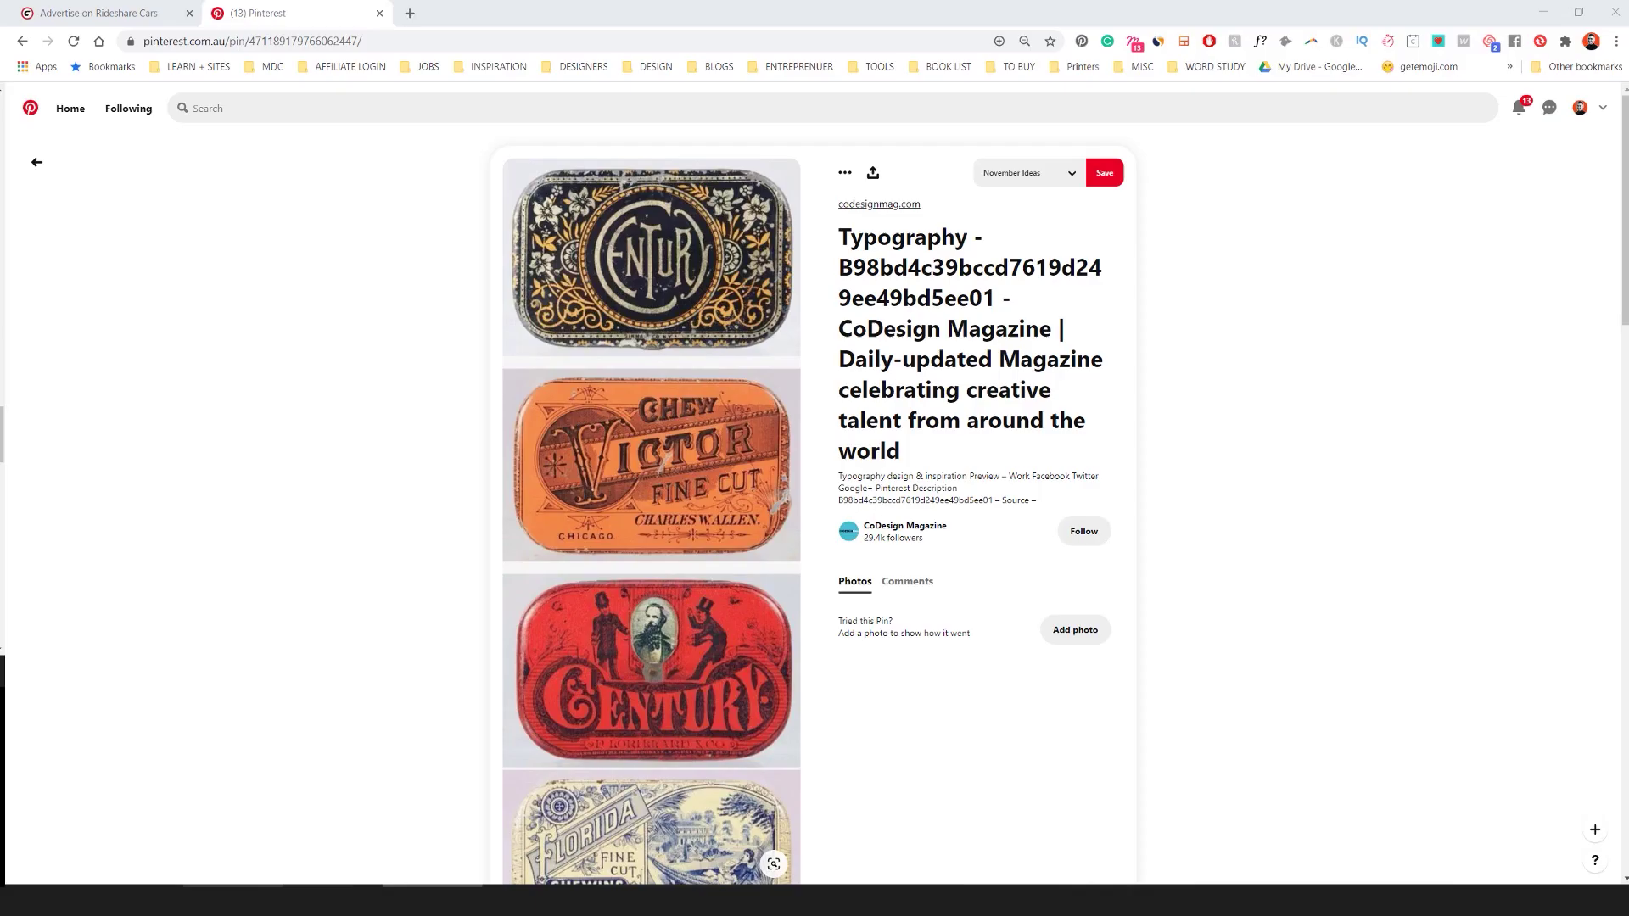
{"action": "key", "text": "alt+Left"}
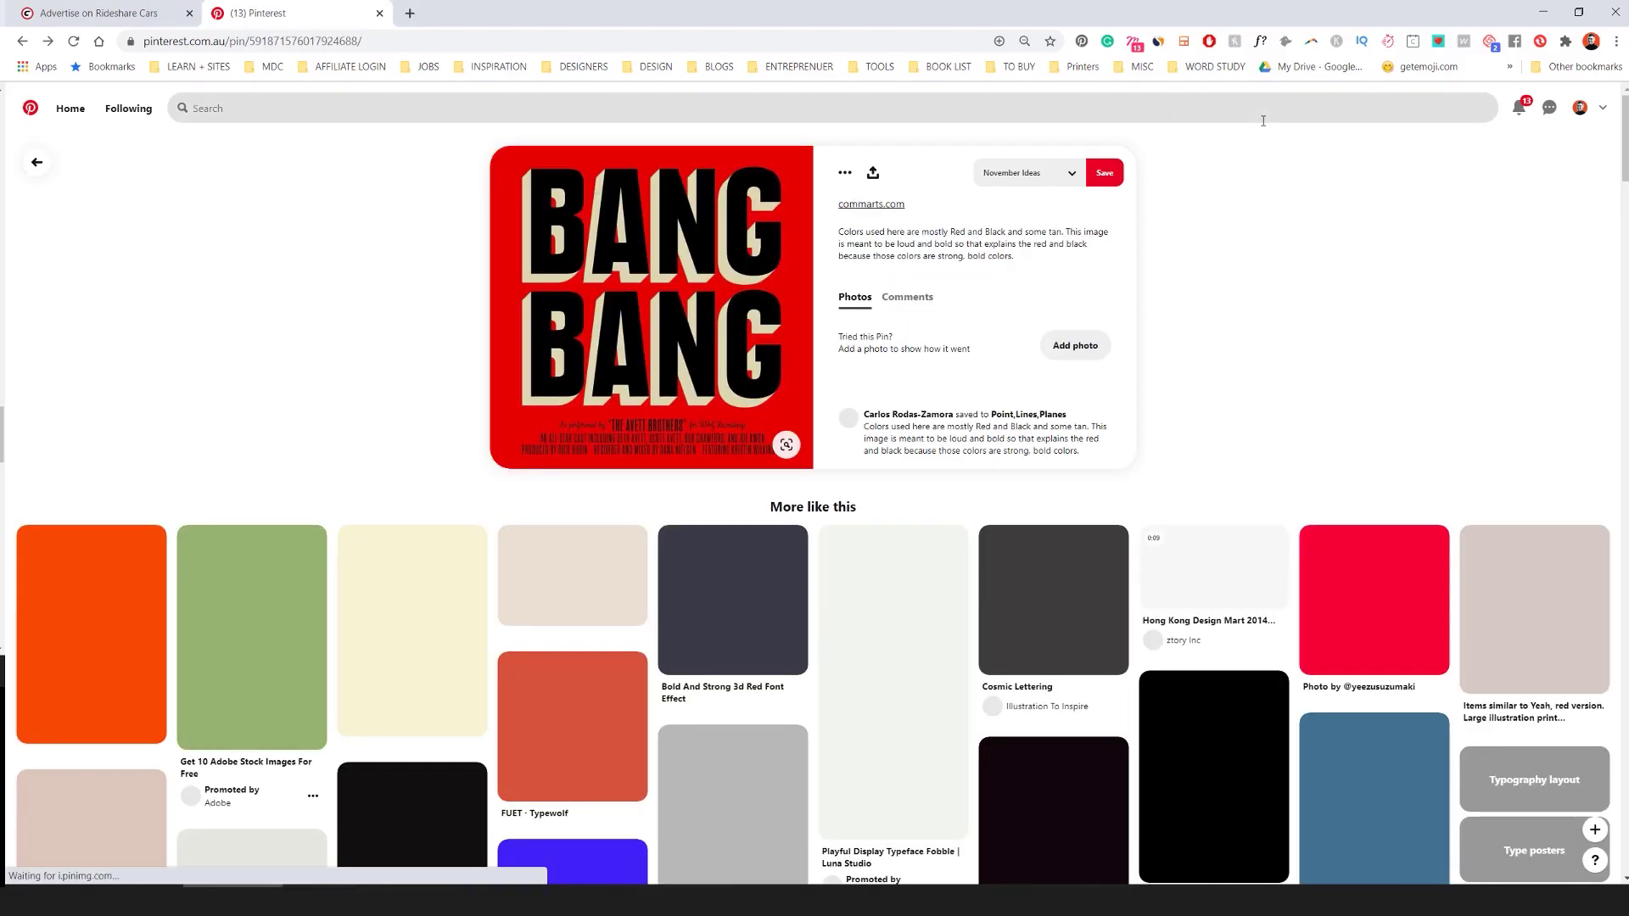
{"action": "key", "text": "alt+Left"}
{"action": "left_click", "coordinate": [1263, 120]}
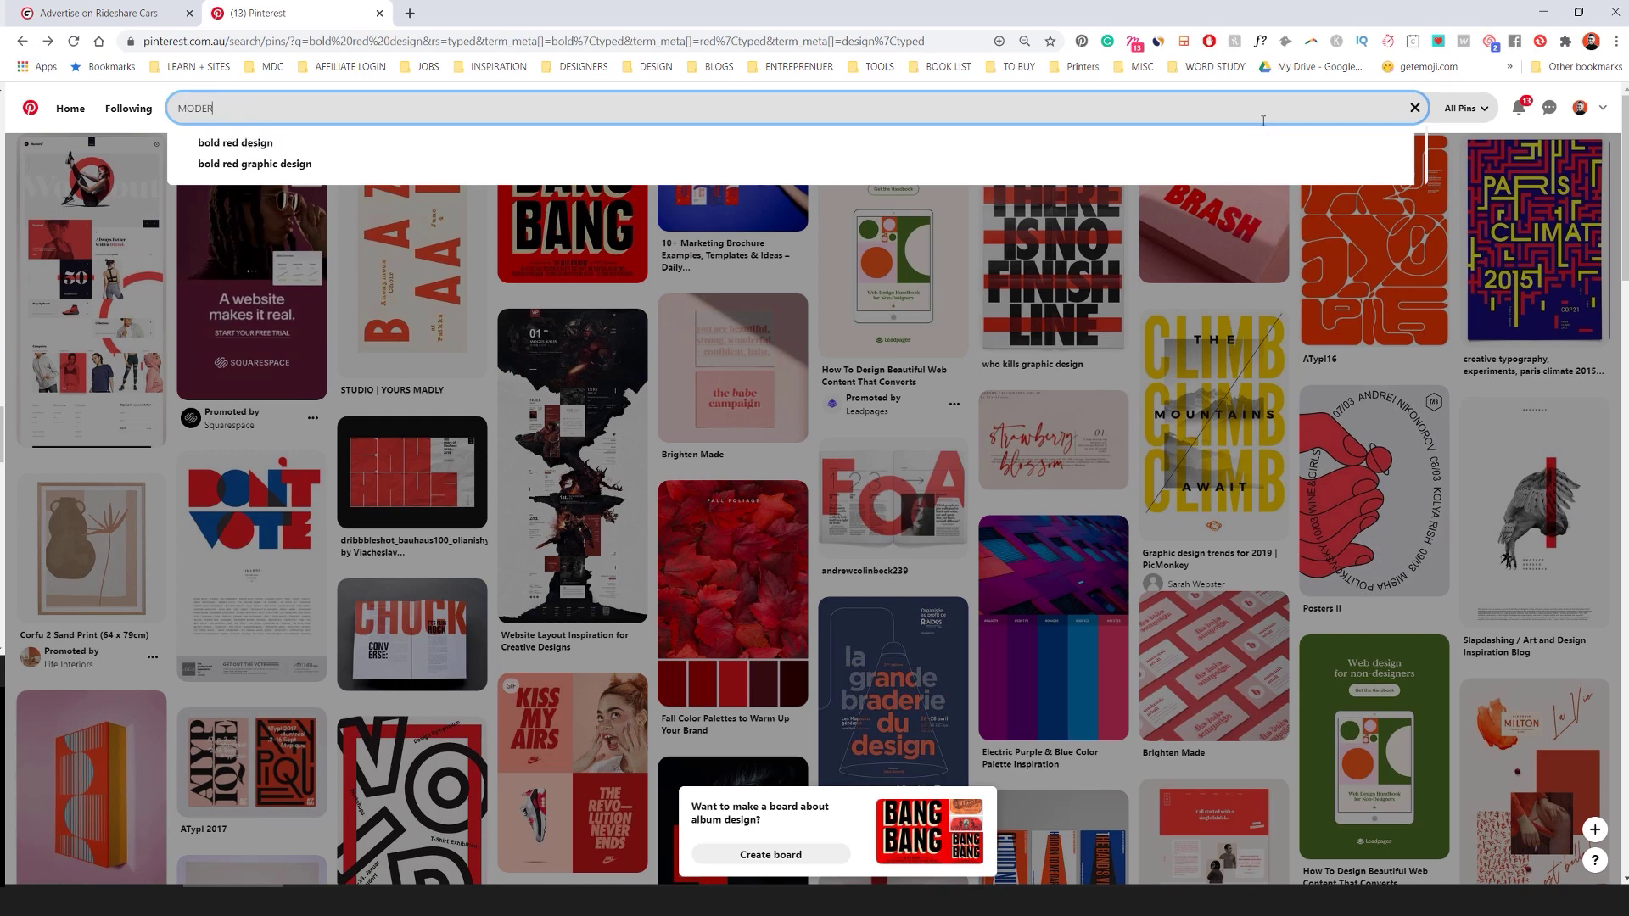
{"action": "type", "text": "MODERN BRAND IDENTITY"}
{"action": "key", "text": "Return"}
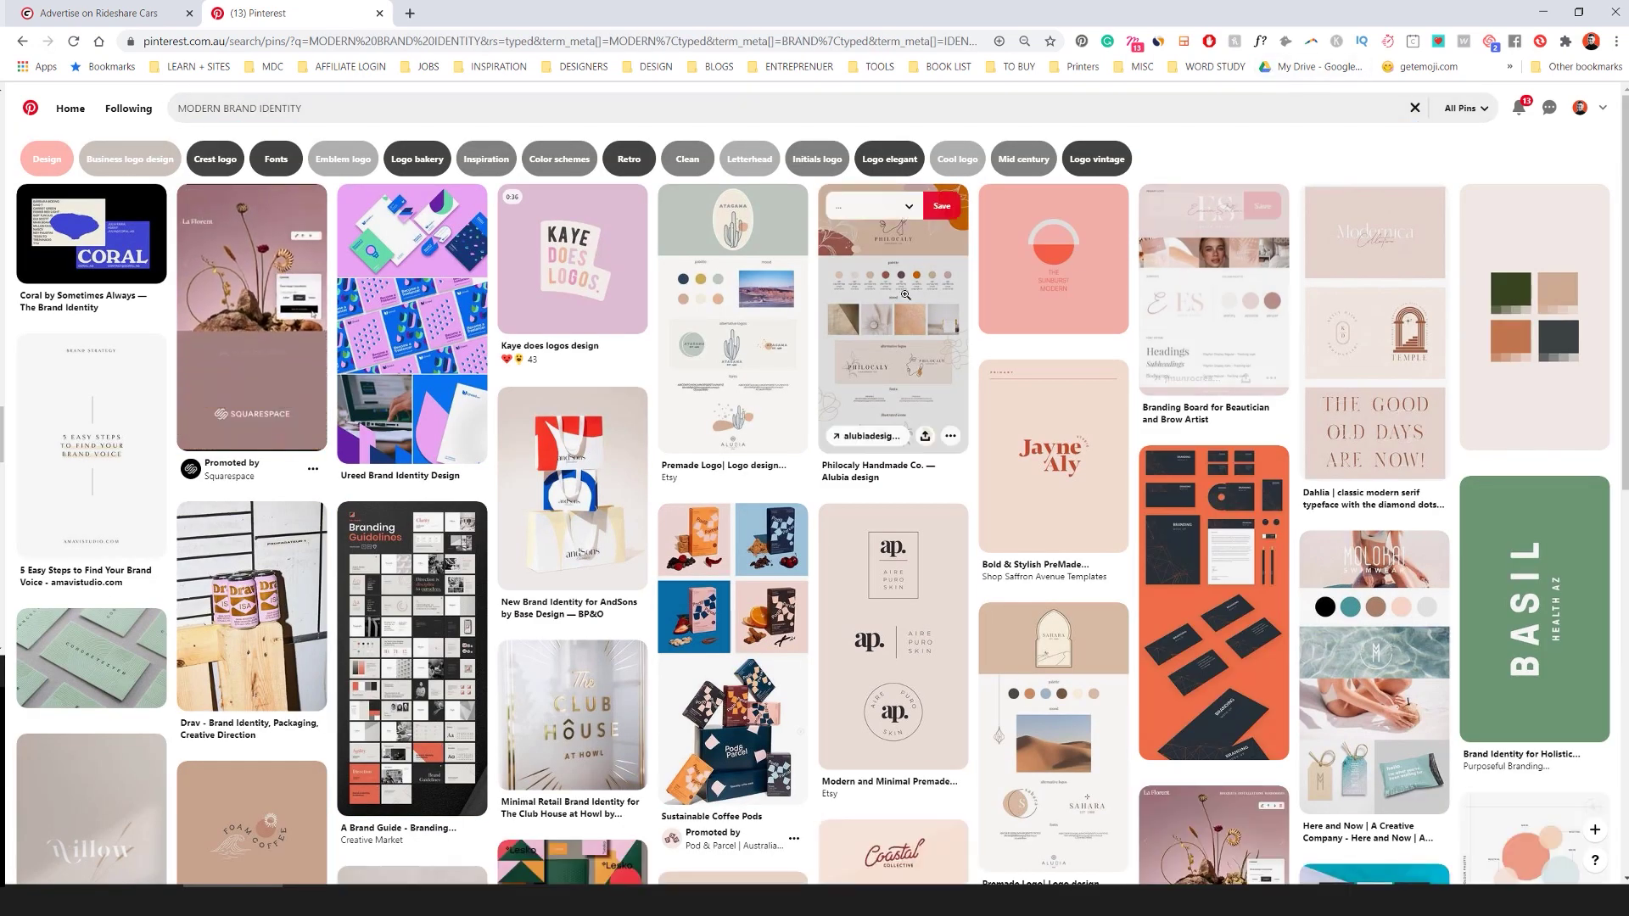
- Look through the modern brand identity results for bold, clean branding references
{"action": "scroll", "coordinate": [564, 465], "scroll_direction": "down", "scroll_amount": 4}
{"action": "scroll", "coordinate": [564, 465], "scroll_direction": "down", "scroll_amount": 2}
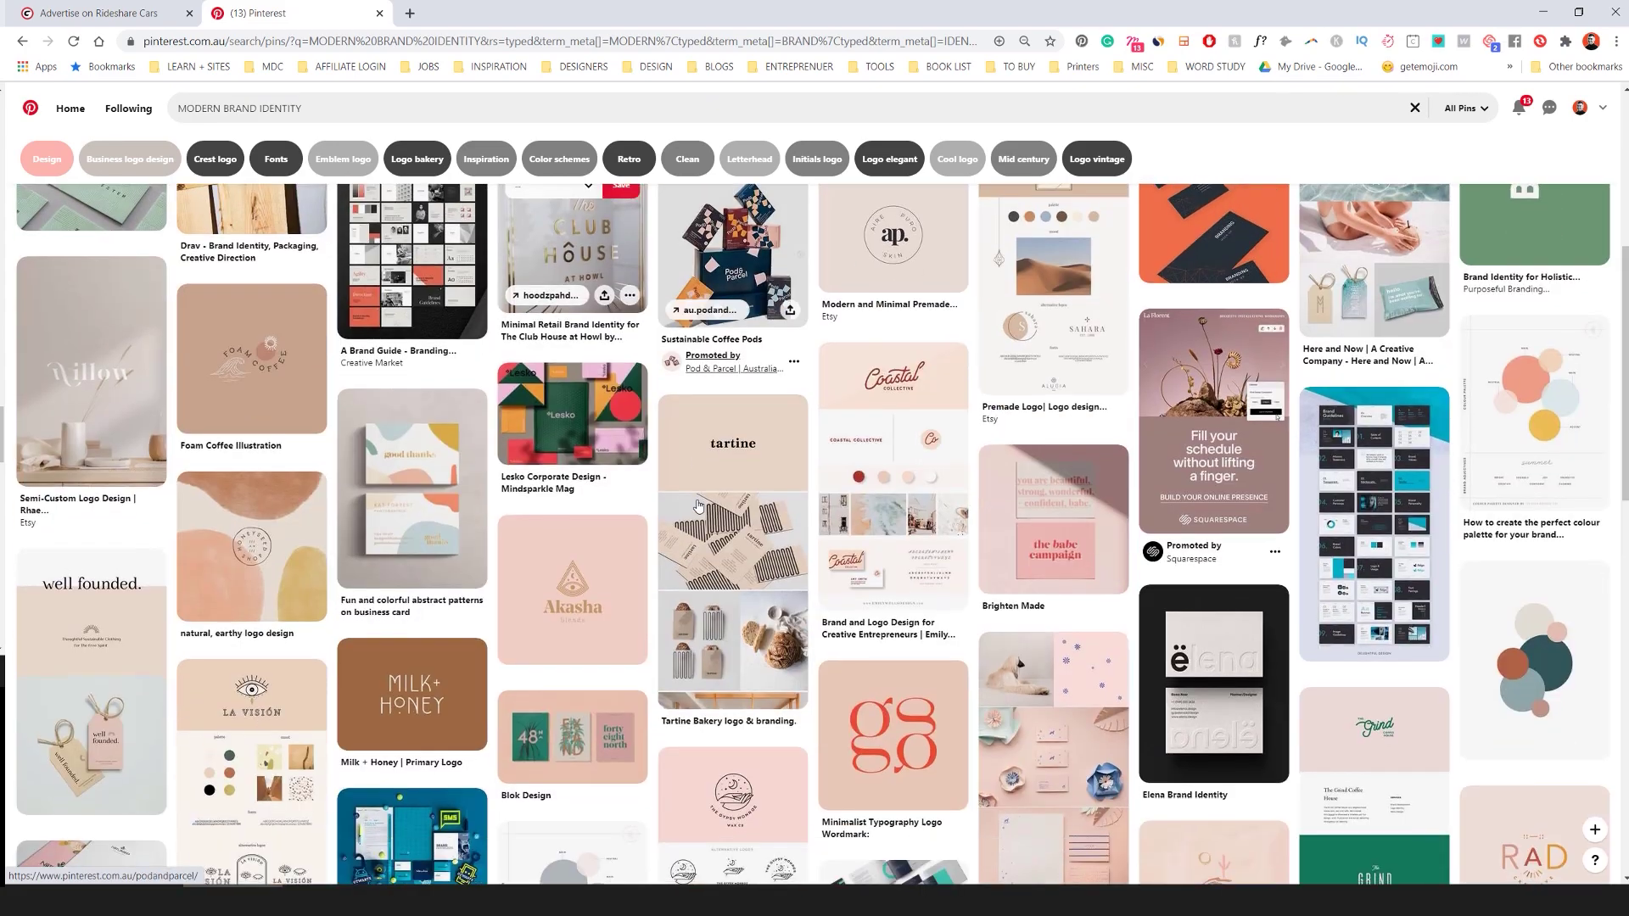
{"action": "scroll", "coordinate": [697, 507], "scroll_direction": "down", "scroll_amount": 6}
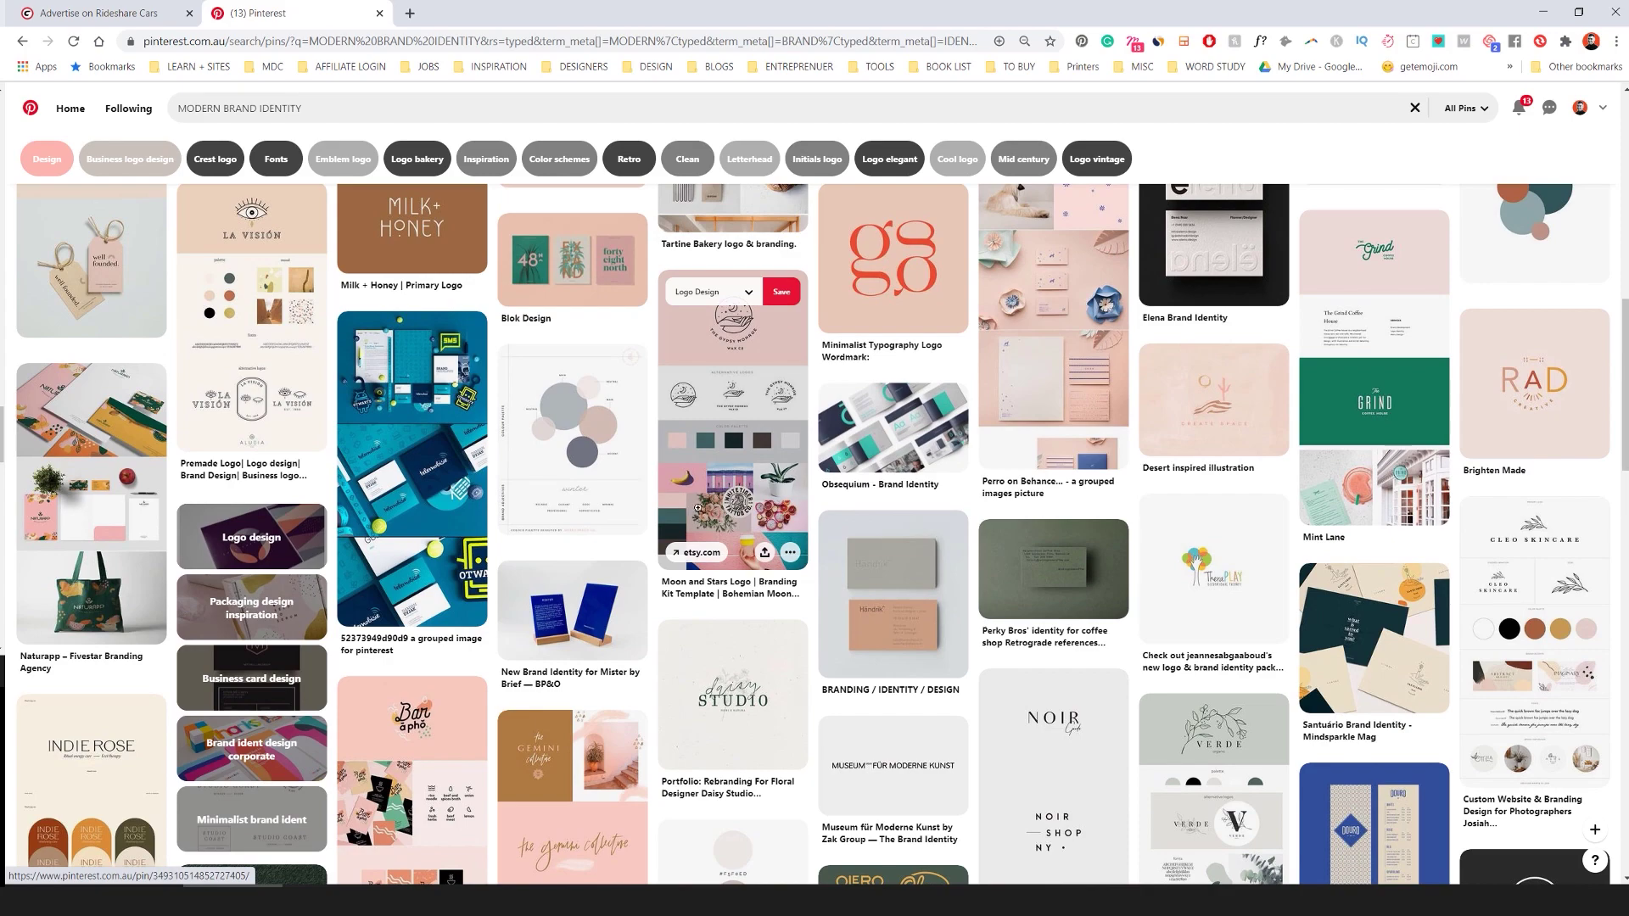
{"action": "scroll", "coordinate": [698, 508], "scroll_direction": "down", "scroll_amount": 7}
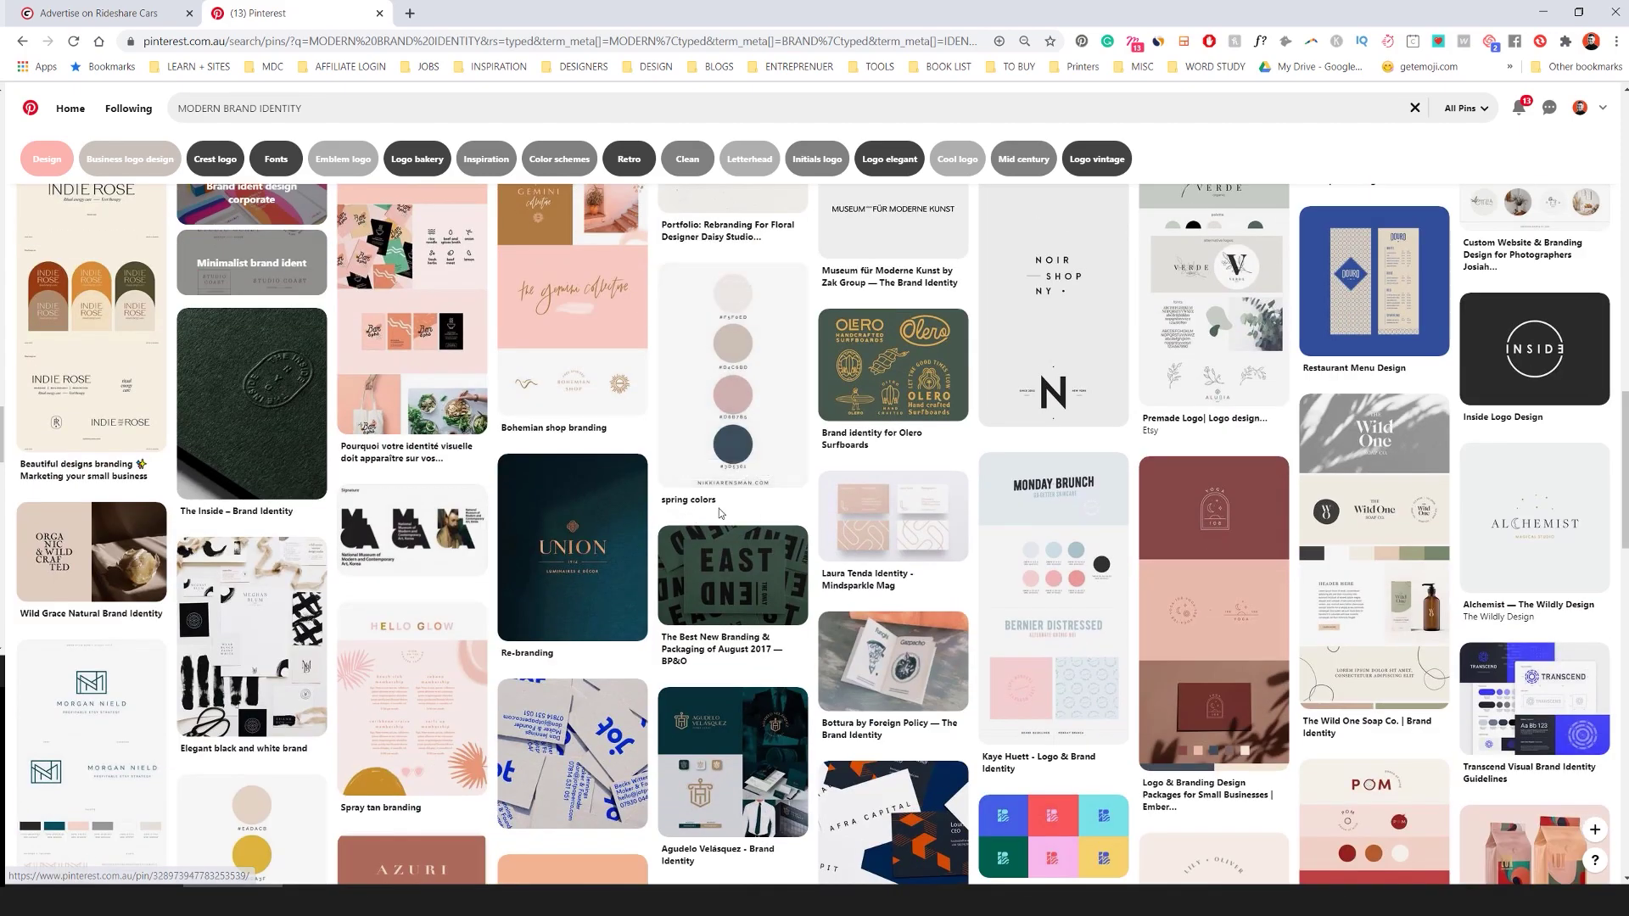
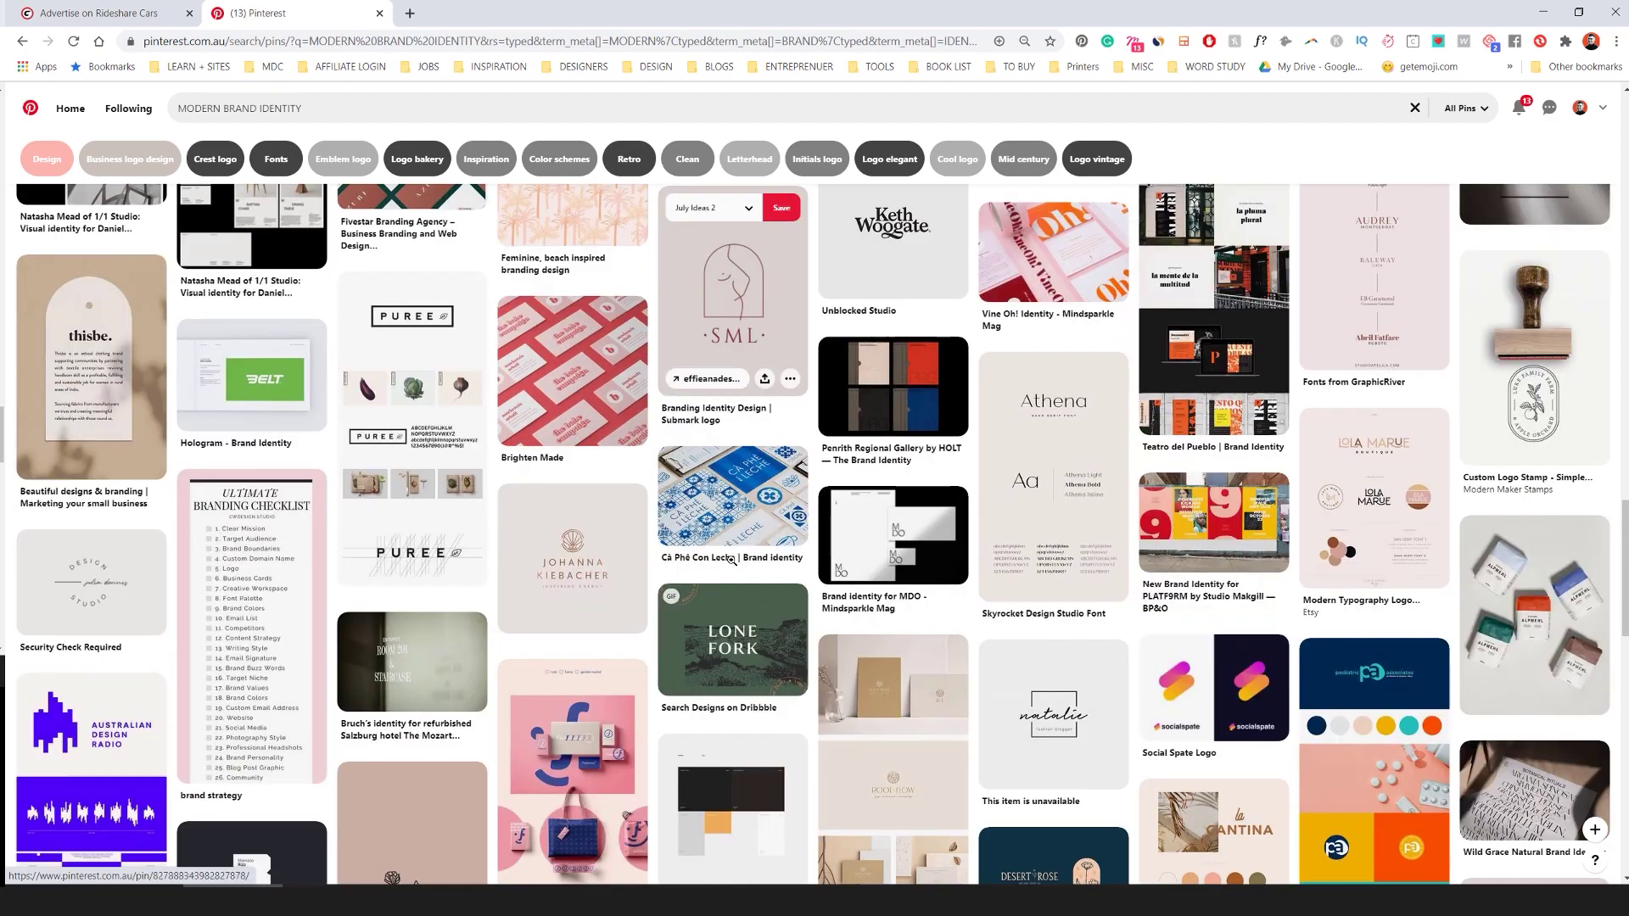
{"action": "scroll", "coordinate": [734, 560], "scroll_direction": "down", "scroll_amount": 6}
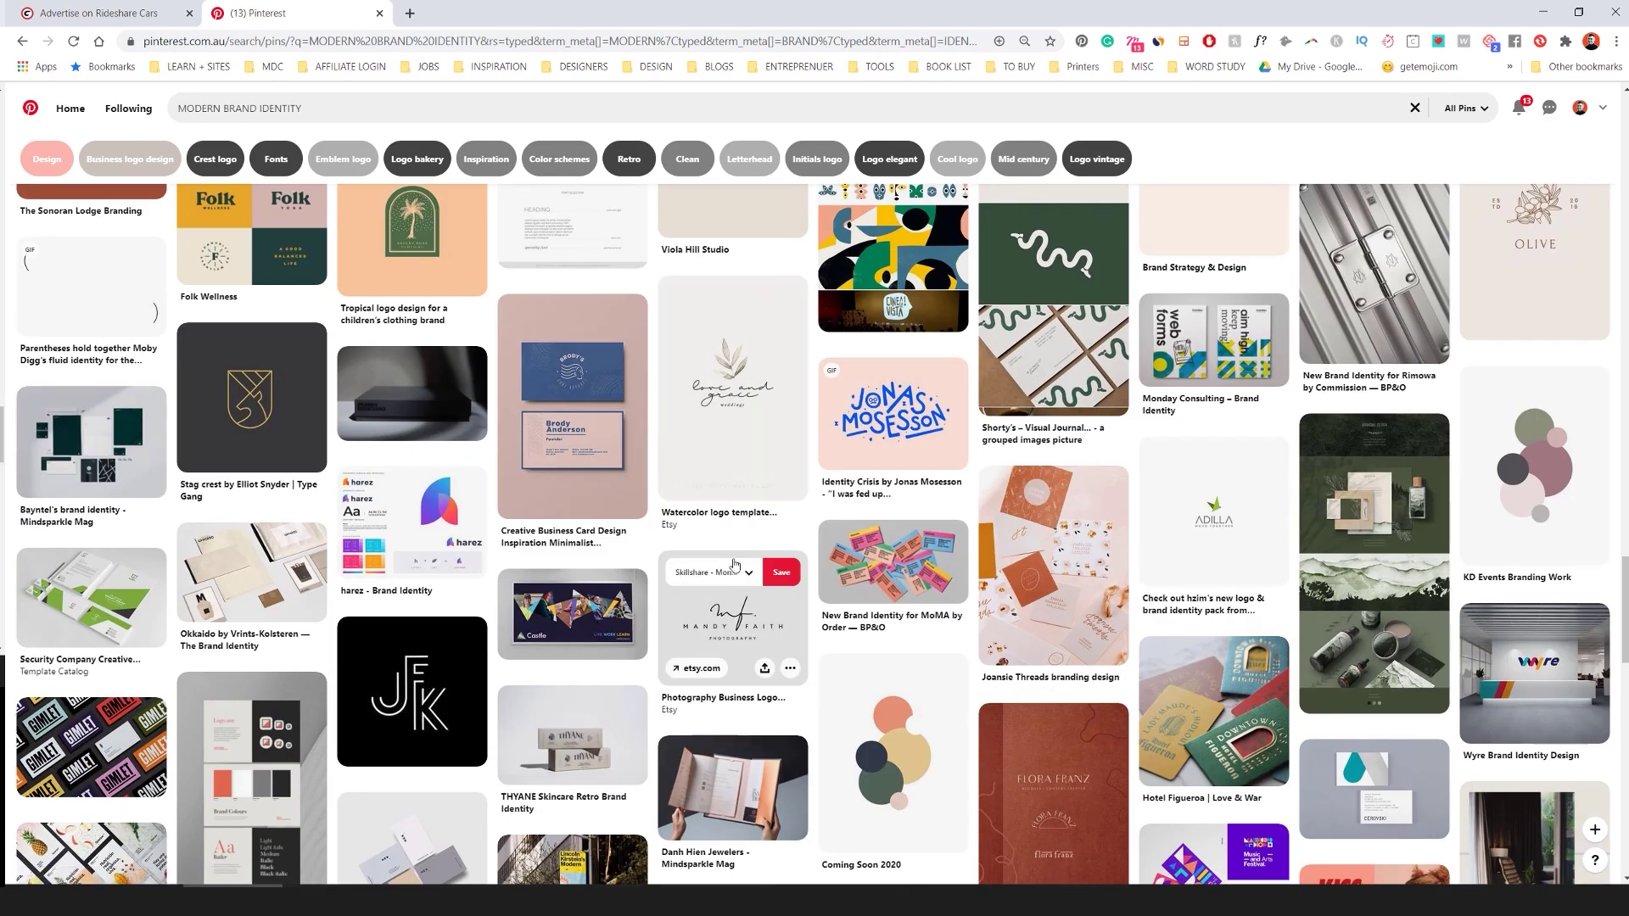
{"action": "scroll", "coordinate": [734, 560], "scroll_direction": "down", "scroll_amount": 4}
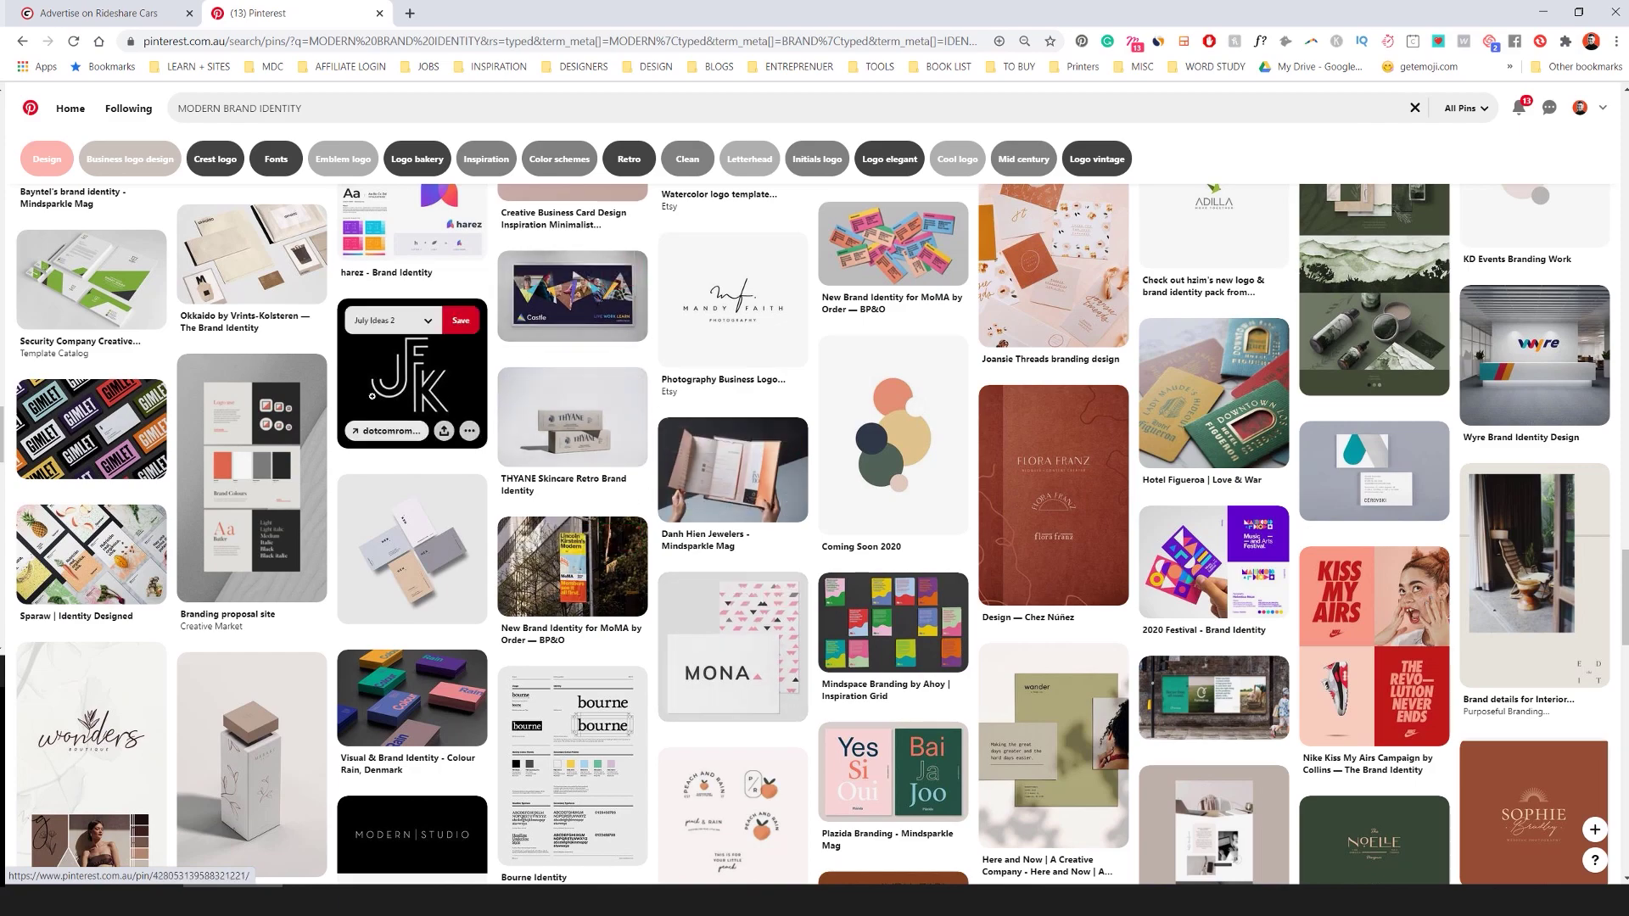
{"action": "scroll", "coordinate": [377, 376], "scroll_direction": "down", "scroll_amount": 10}
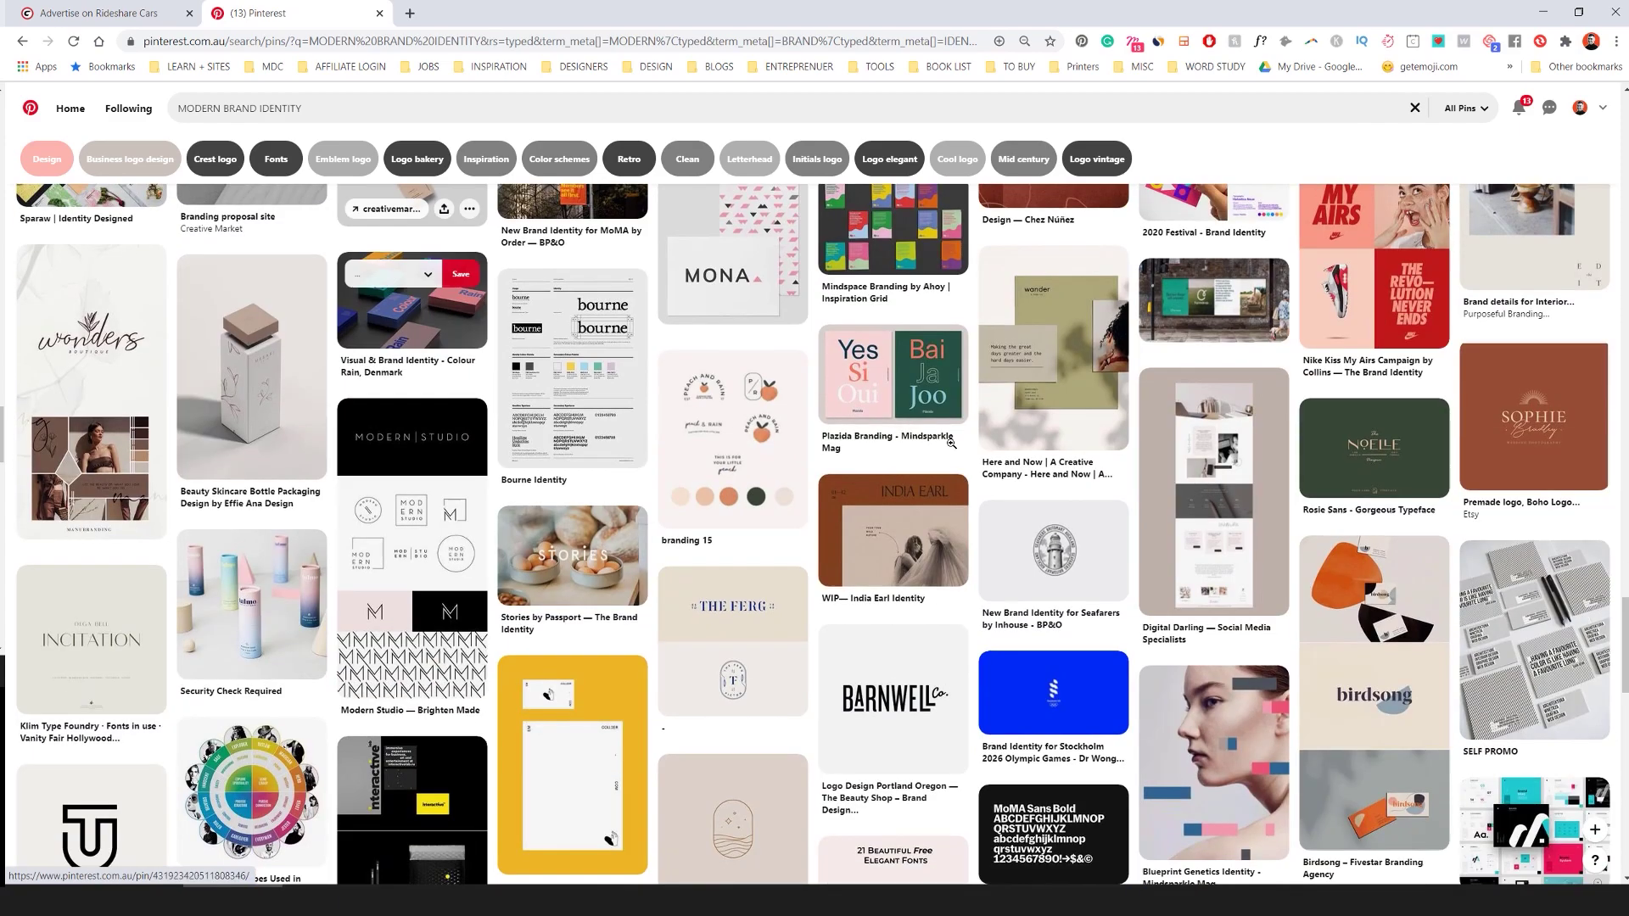
{"action": "scroll", "coordinate": [767, 521], "scroll_direction": "down", "scroll_amount": 4}
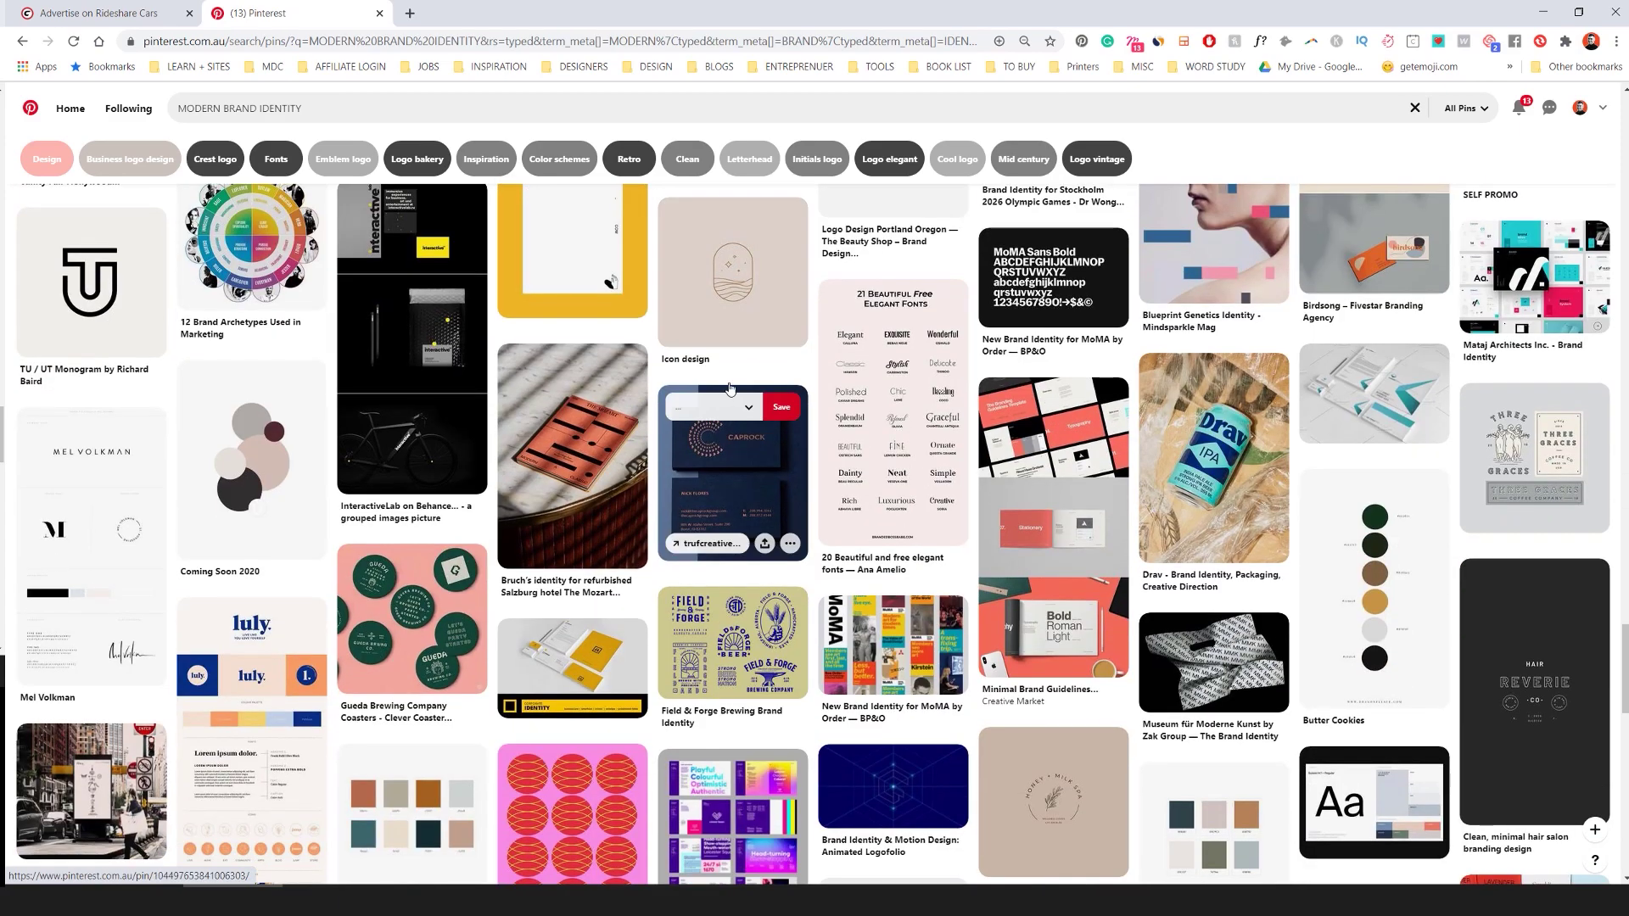
{"action": "scroll", "coordinate": [584, 470], "scroll_direction": "down", "scroll_amount": 4}
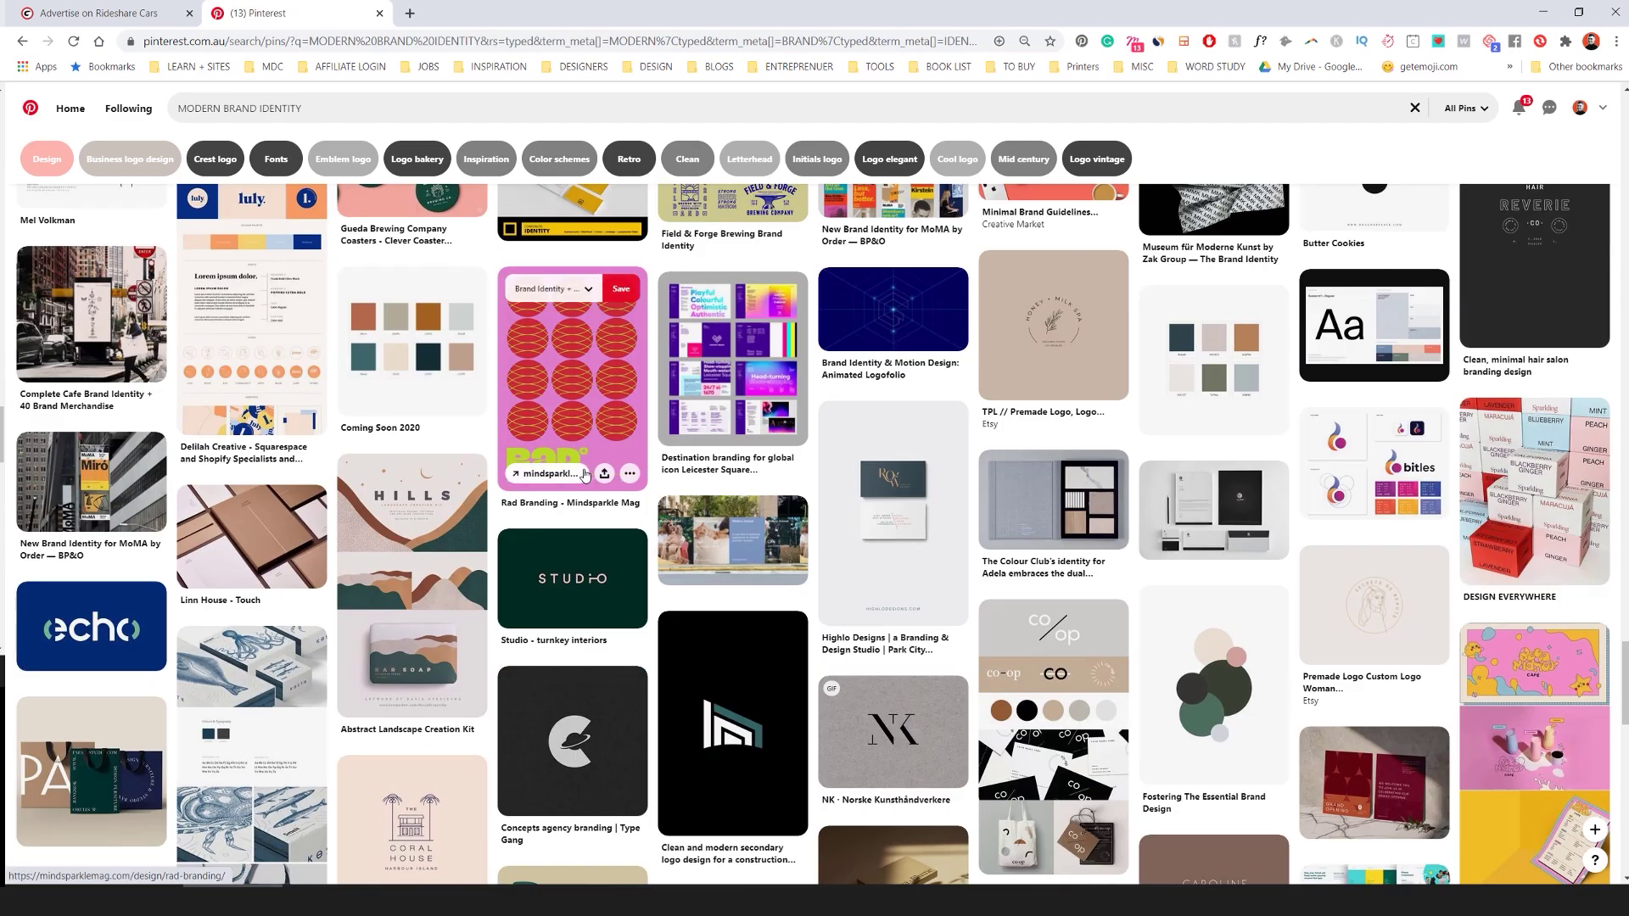
{"action": "scroll", "coordinate": [584, 475], "scroll_direction": "down", "scroll_amount": 3}
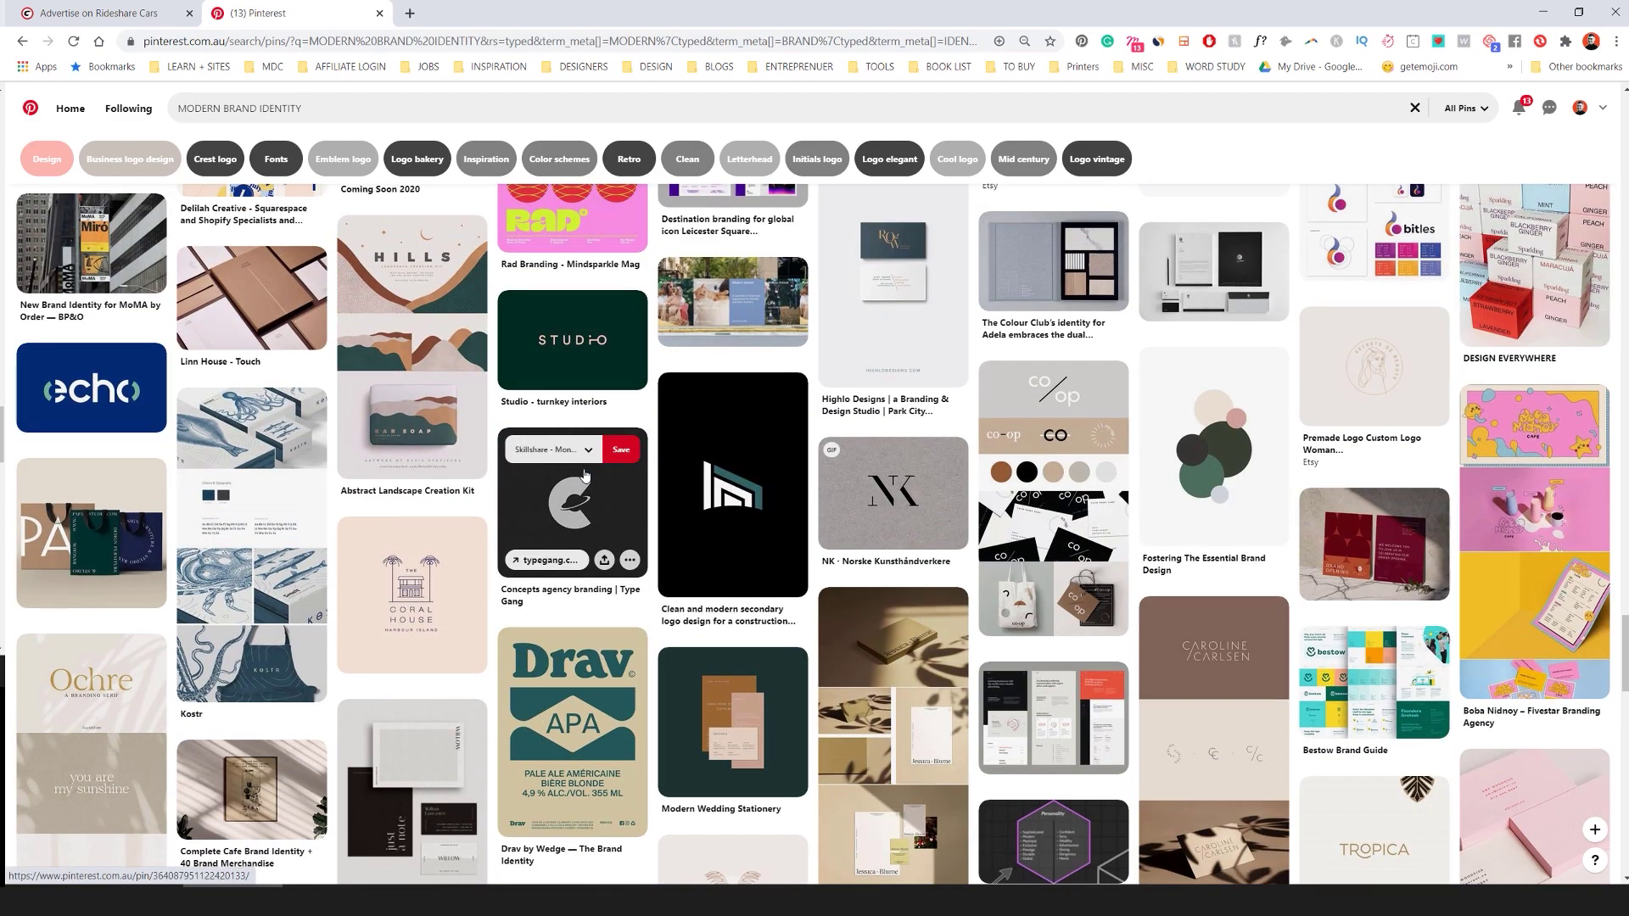
{"action": "scroll", "coordinate": [584, 475], "scroll_direction": "down", "scroll_amount": 4}
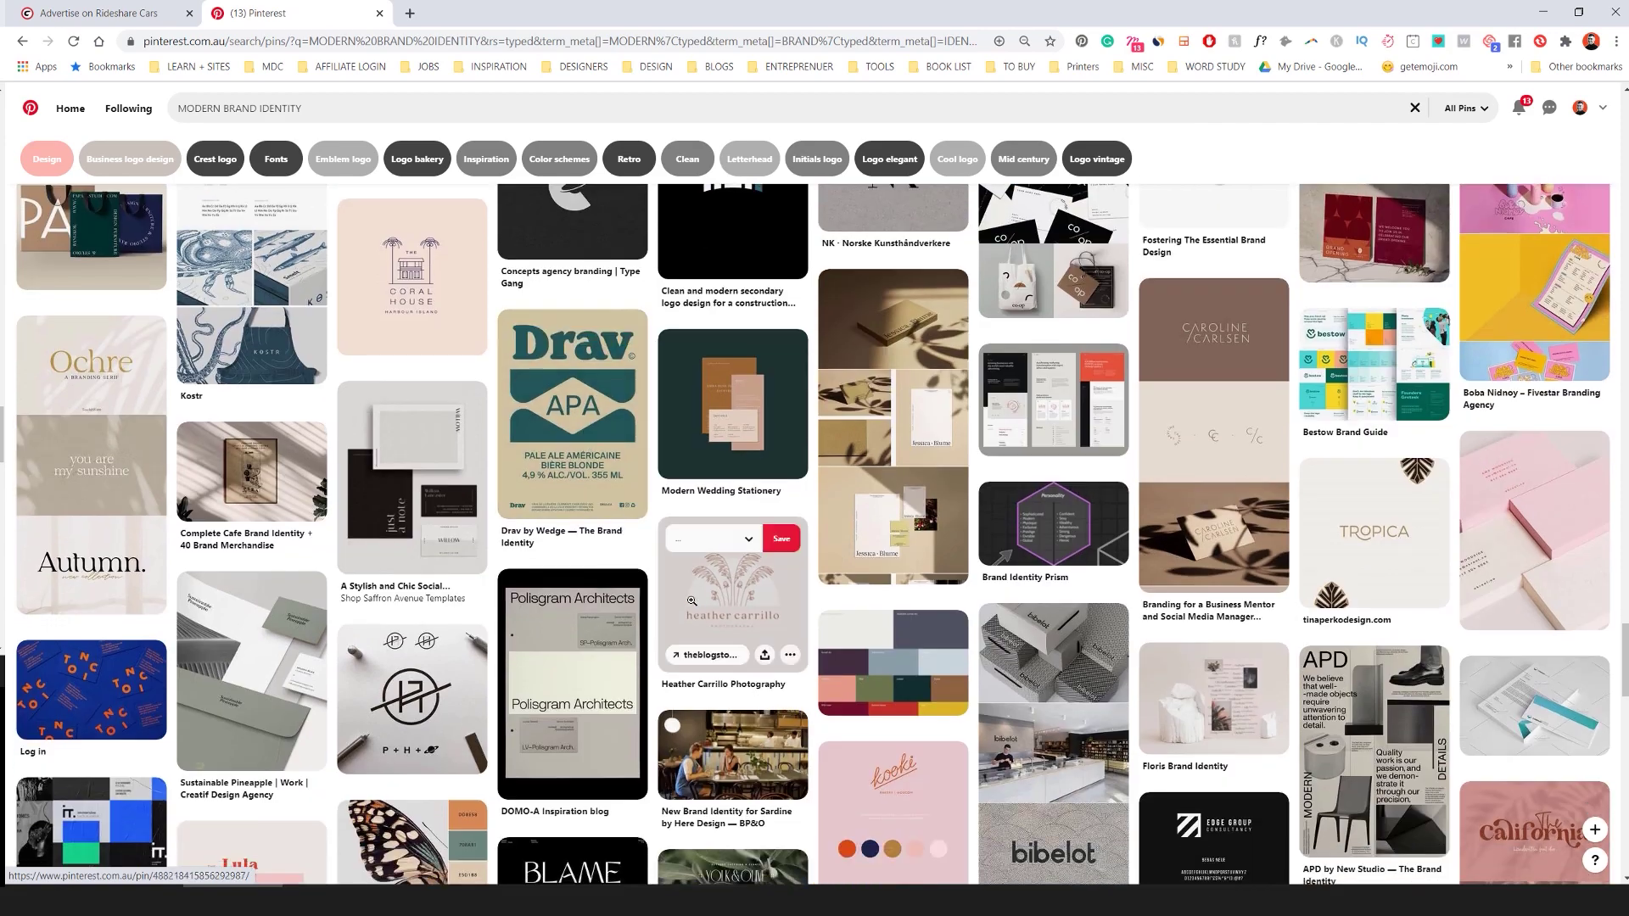
{"action": "scroll", "coordinate": [834, 635], "scroll_direction": "down", "scroll_amount": 4}
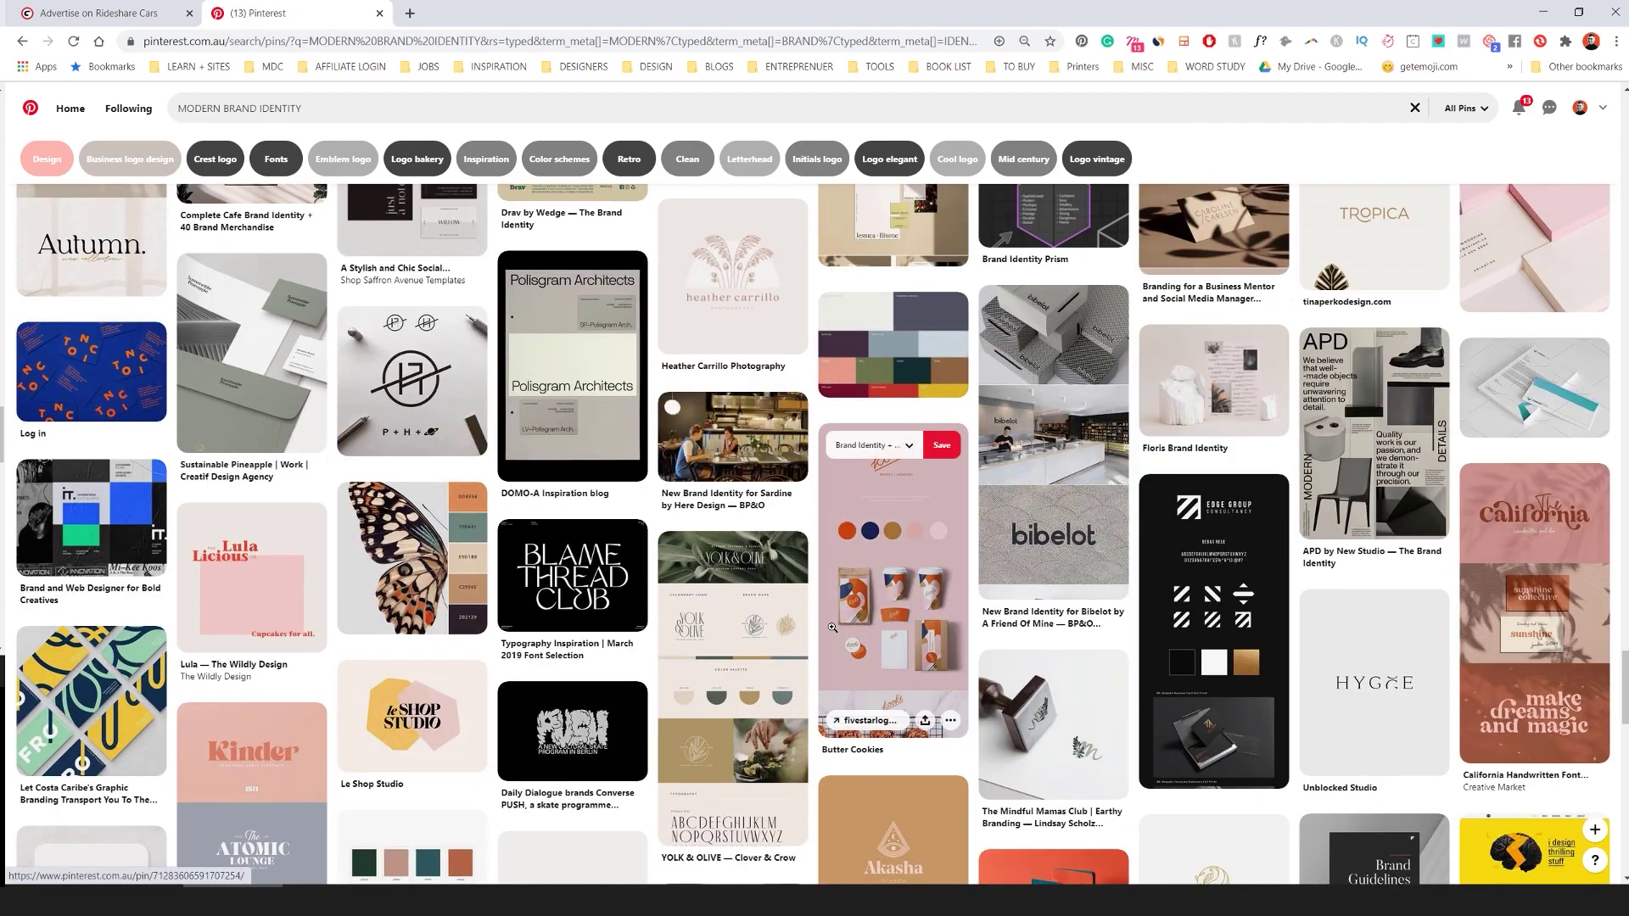
{"action": "scroll", "coordinate": [834, 635], "scroll_direction": "down", "scroll_amount": 6}
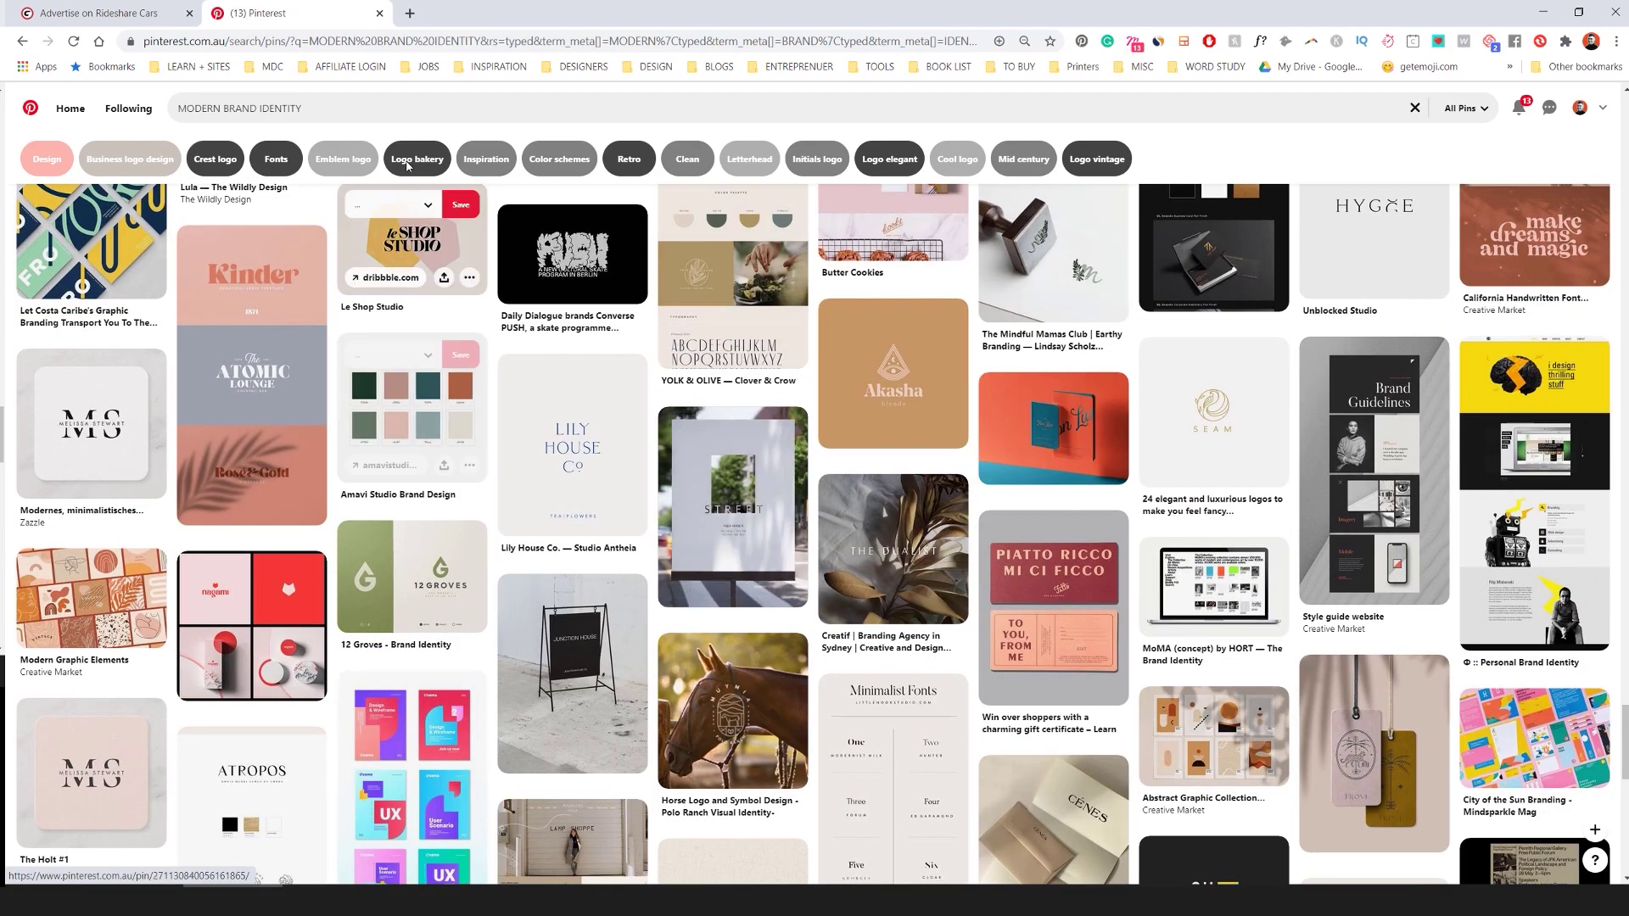
- Refine the search to "MODERN BRAND IDENTITY sharp" and open the Zarza sans serif logo pin
{"action": "left_click", "coordinate": [404, 108]}
{"action": "type", "text": "sharp"}
{"action": "key", "text": "Return"}
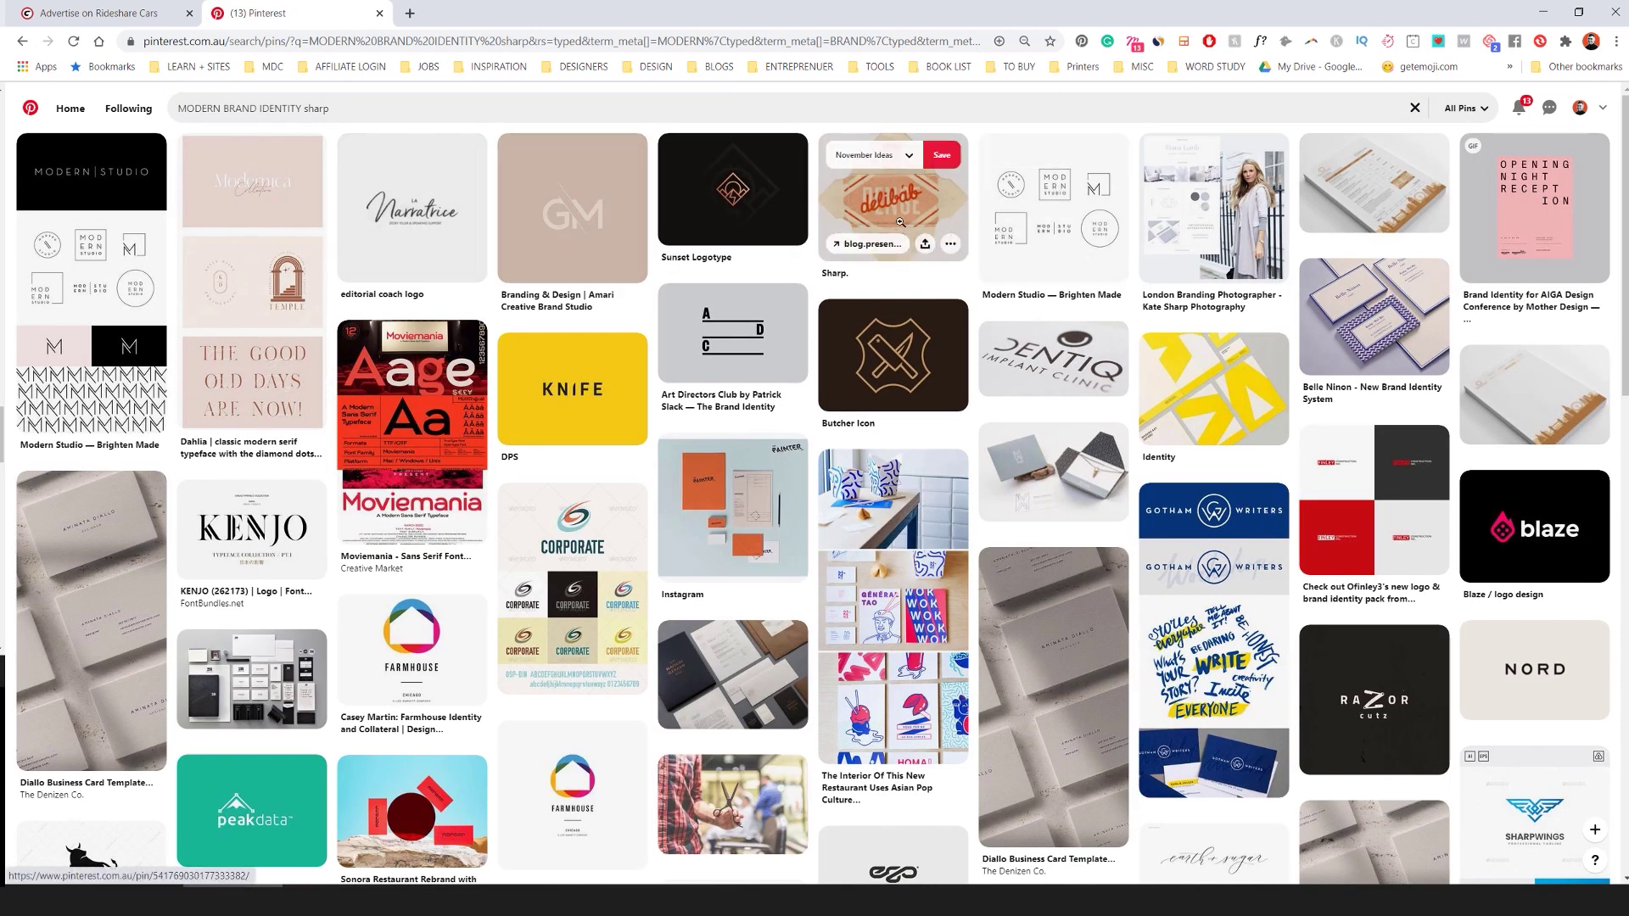
{"action": "scroll", "coordinate": [901, 223], "scroll_direction": "down", "scroll_amount": 8}
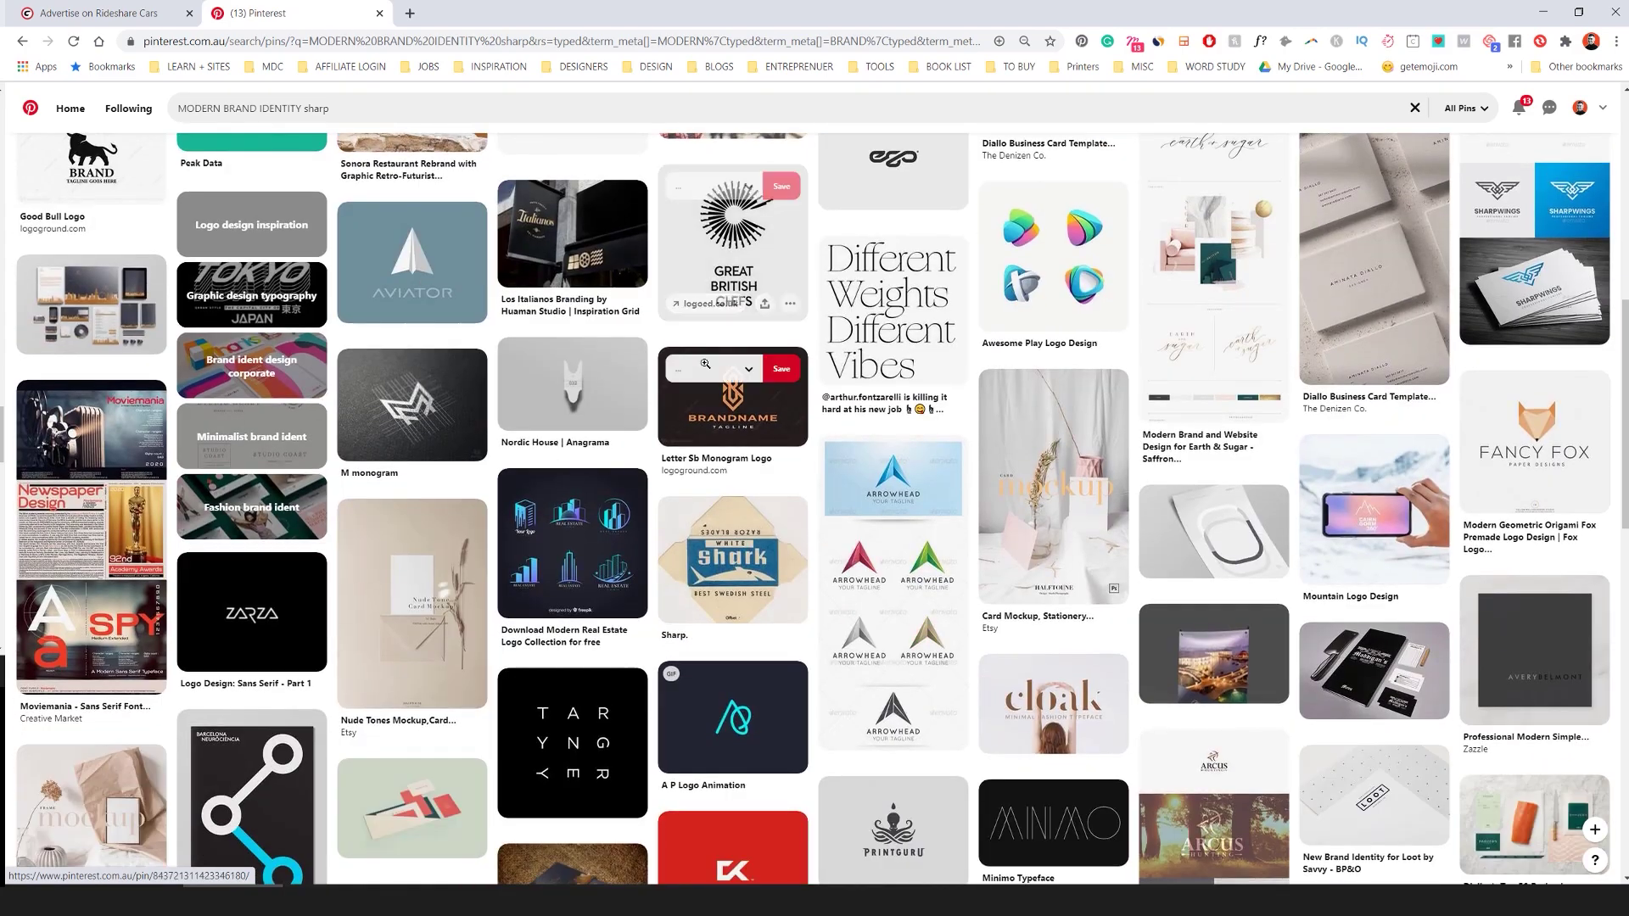
{"action": "scroll", "coordinate": [576, 393], "scroll_direction": "down", "scroll_amount": 2}
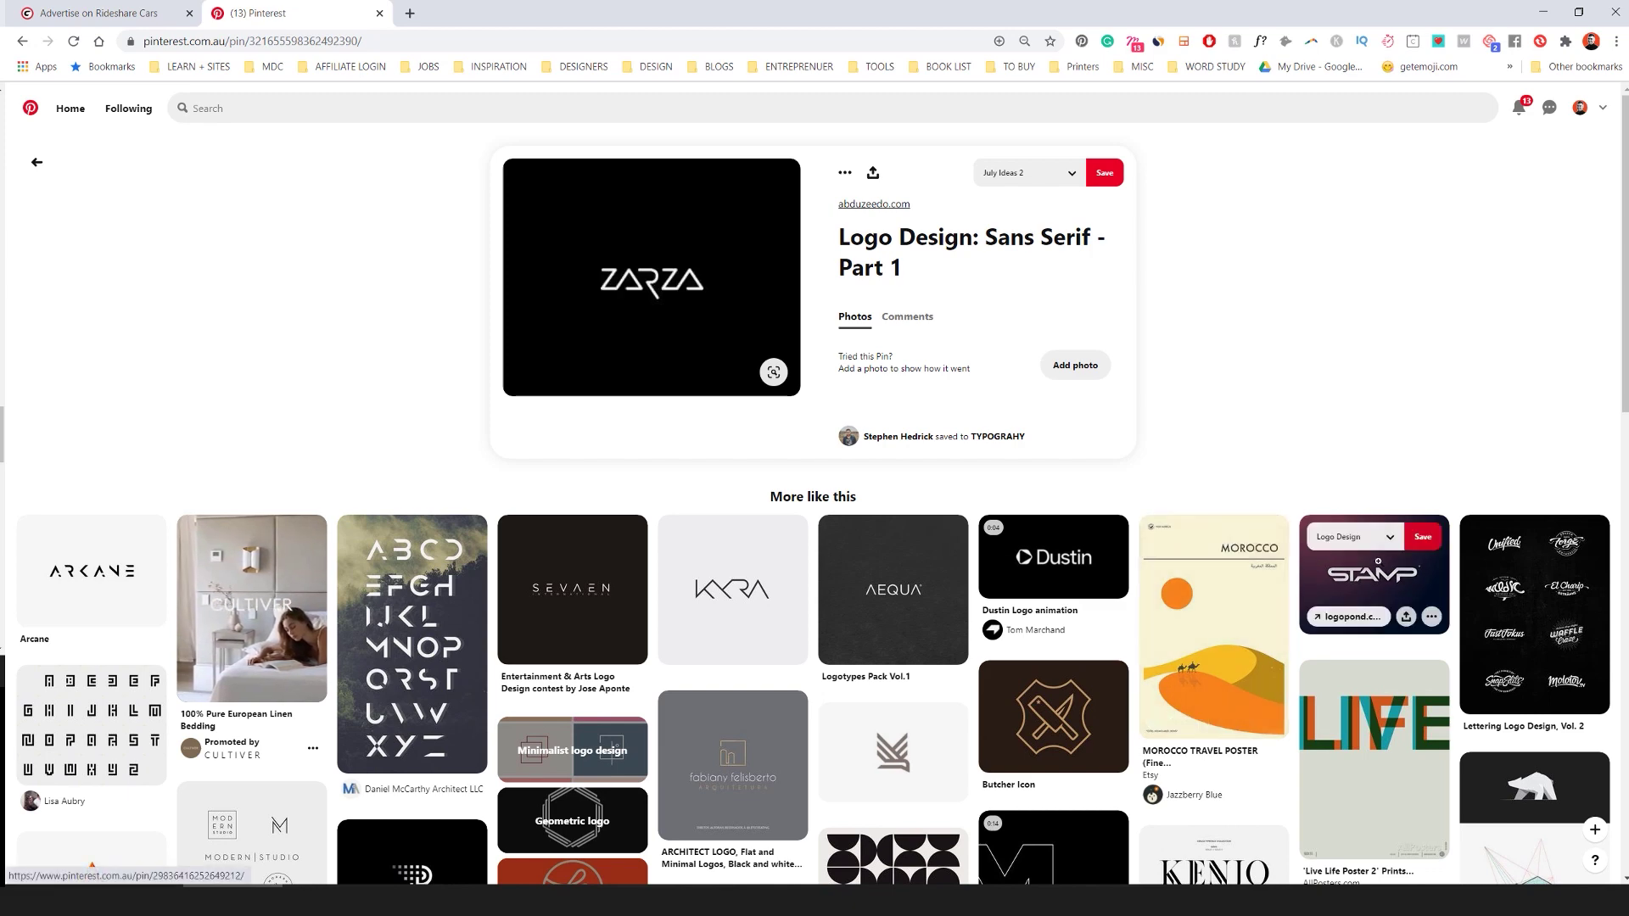
- Open the Stamp logotype pin and look through its related logo designs
{"action": "left_click", "coordinate": [1379, 596]}
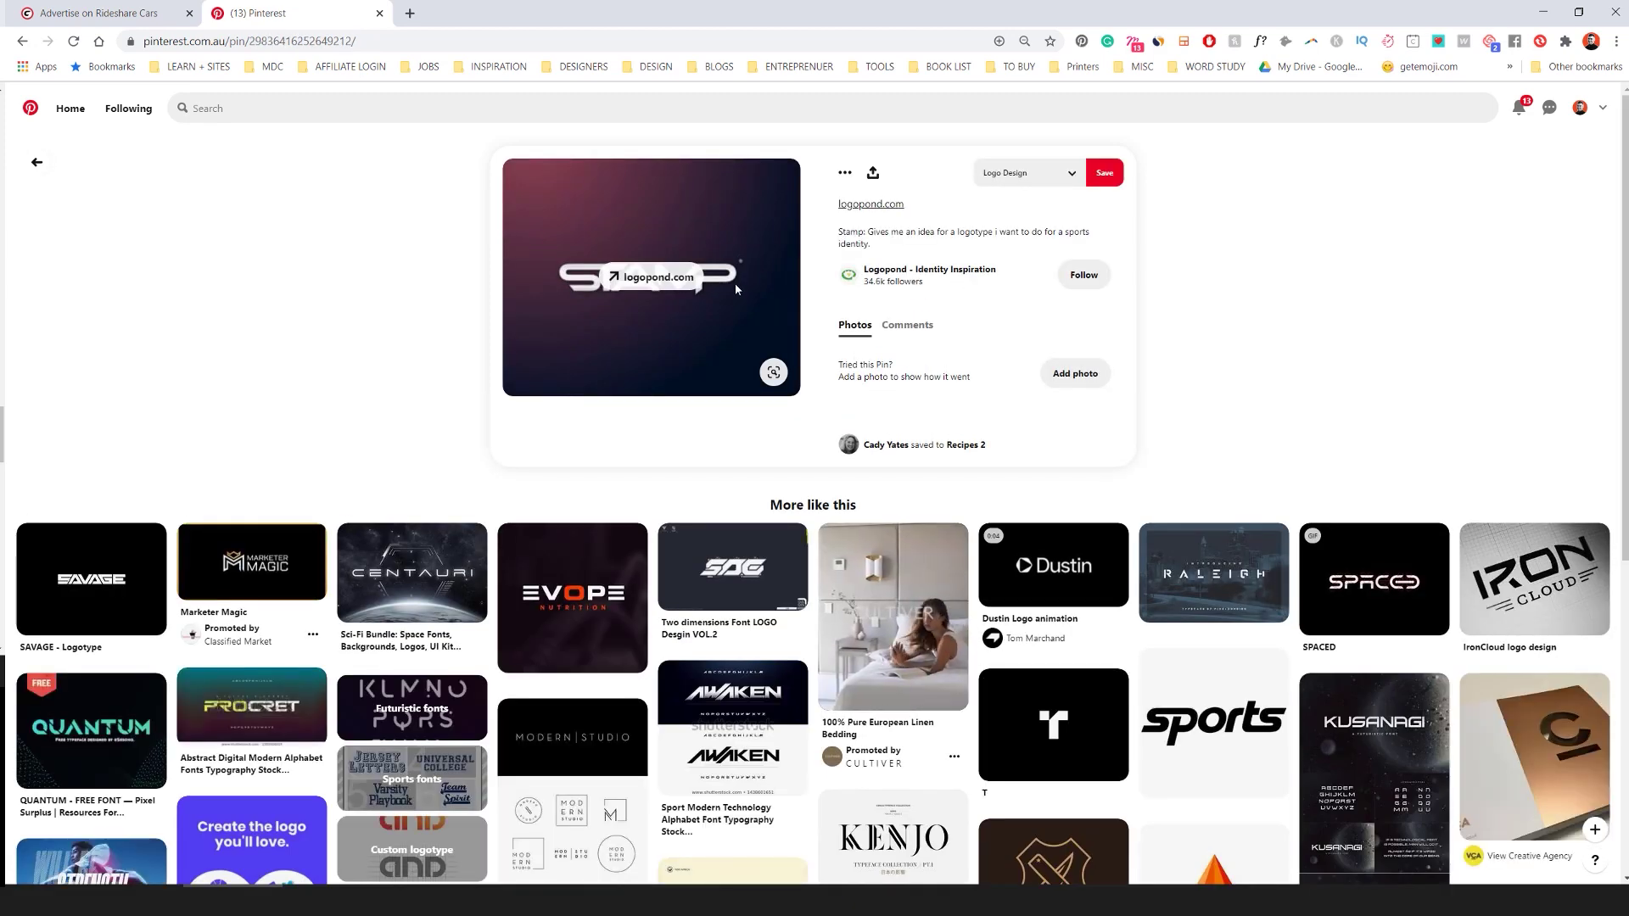
{"action": "scroll", "coordinate": [737, 284], "scroll_direction": "down", "scroll_amount": 5}
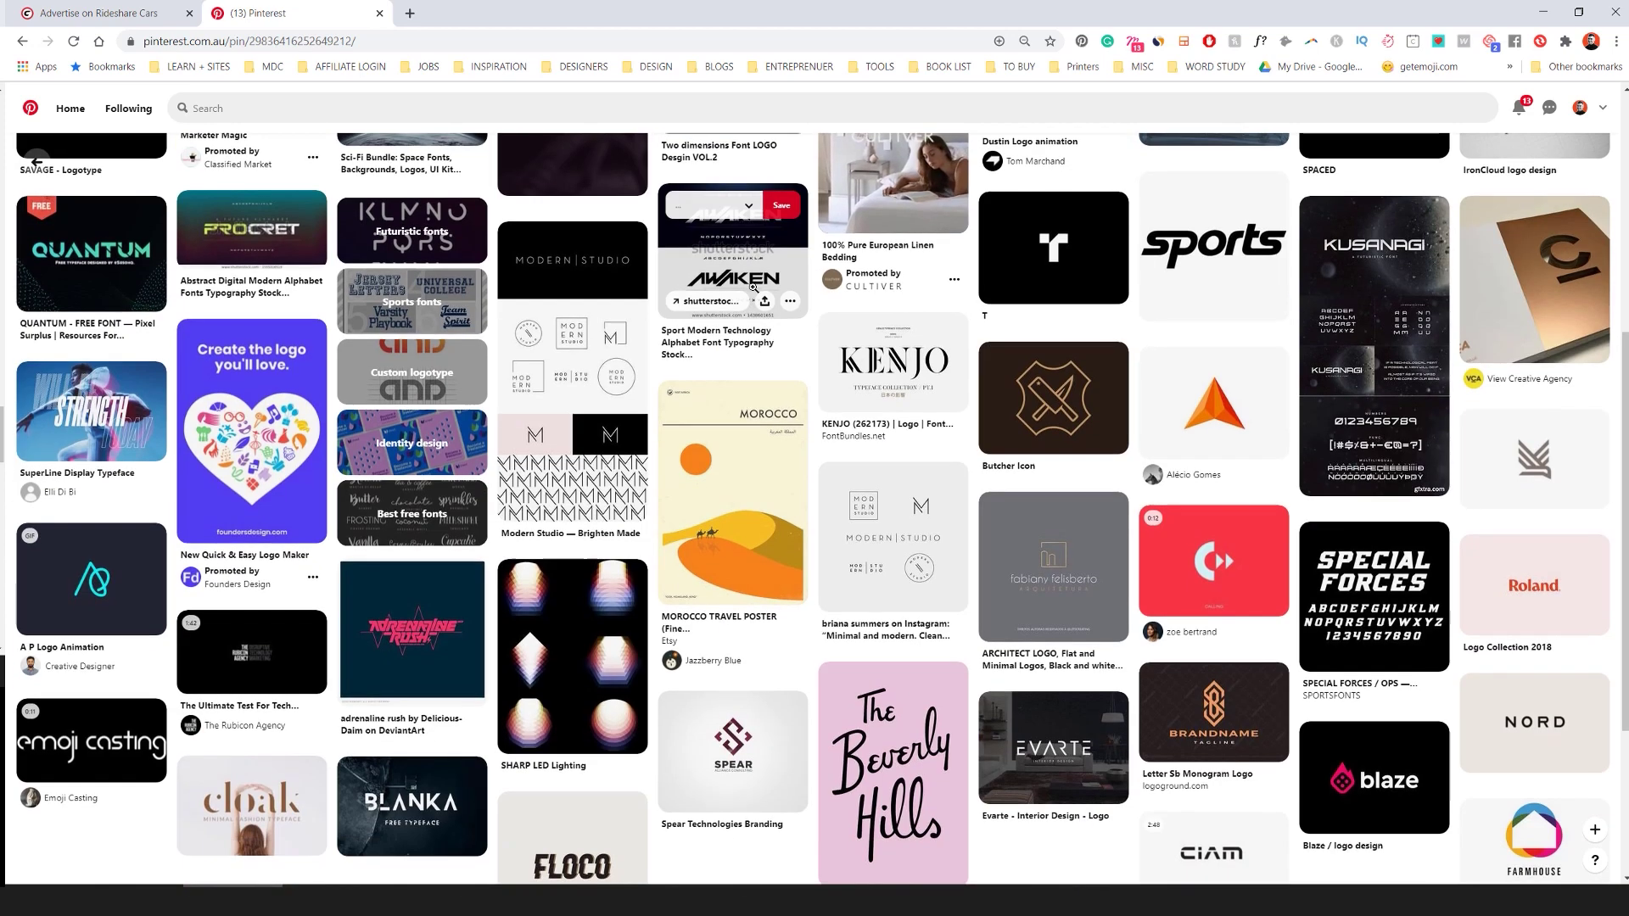
{"action": "scroll", "coordinate": [781, 333], "scroll_direction": "down", "scroll_amount": 5}
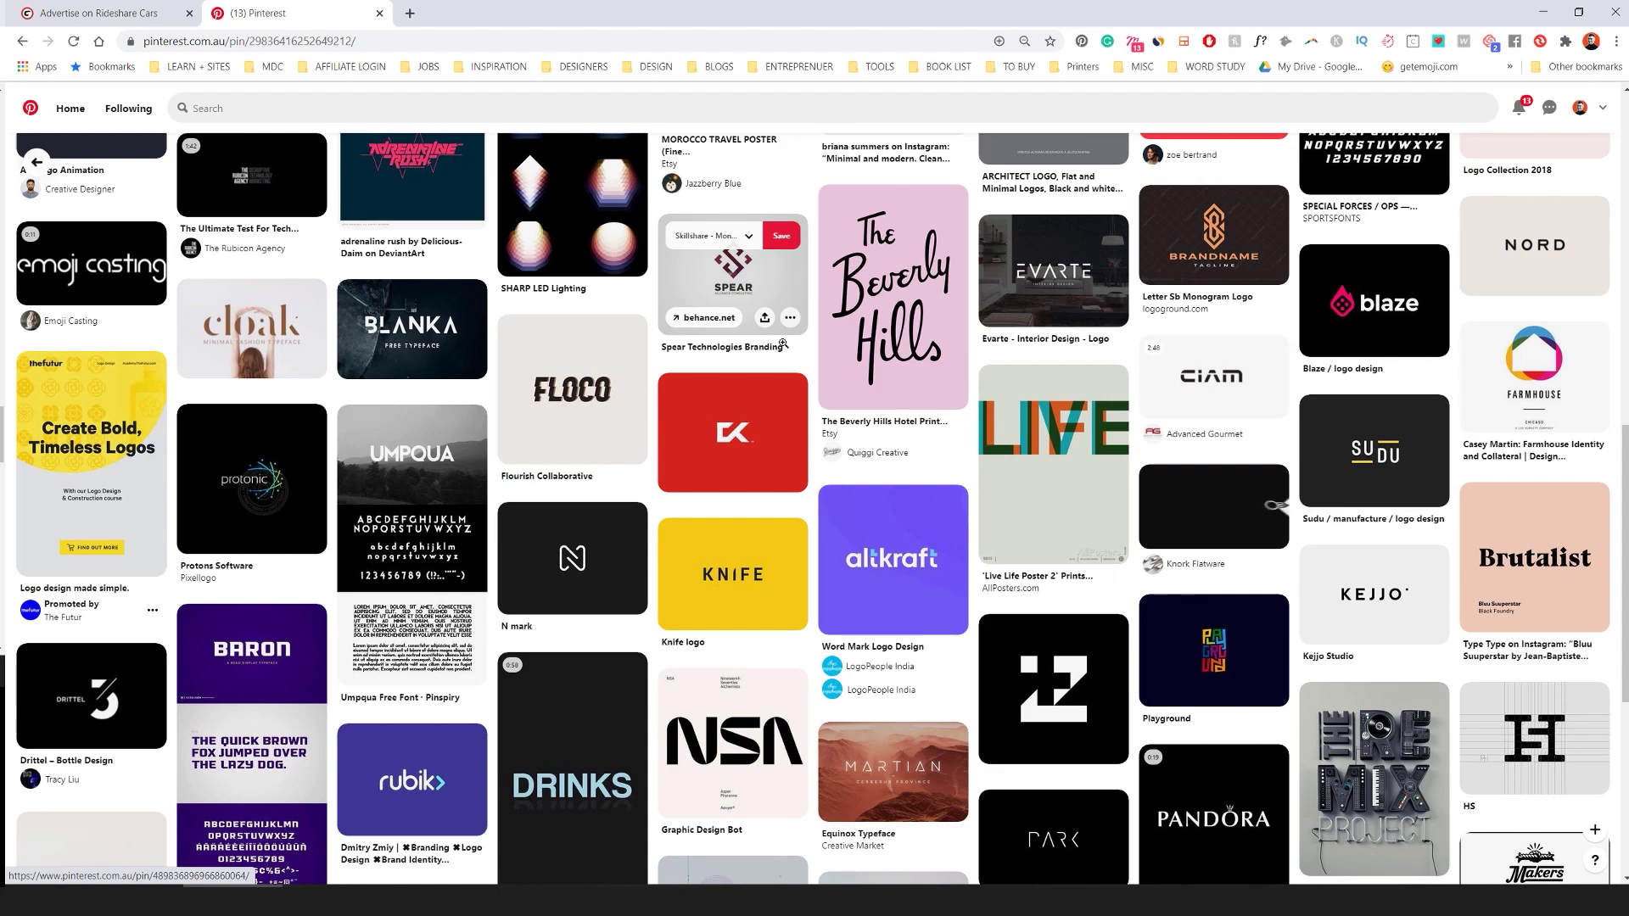
{"action": "scroll", "coordinate": [783, 343], "scroll_direction": "down", "scroll_amount": 4}
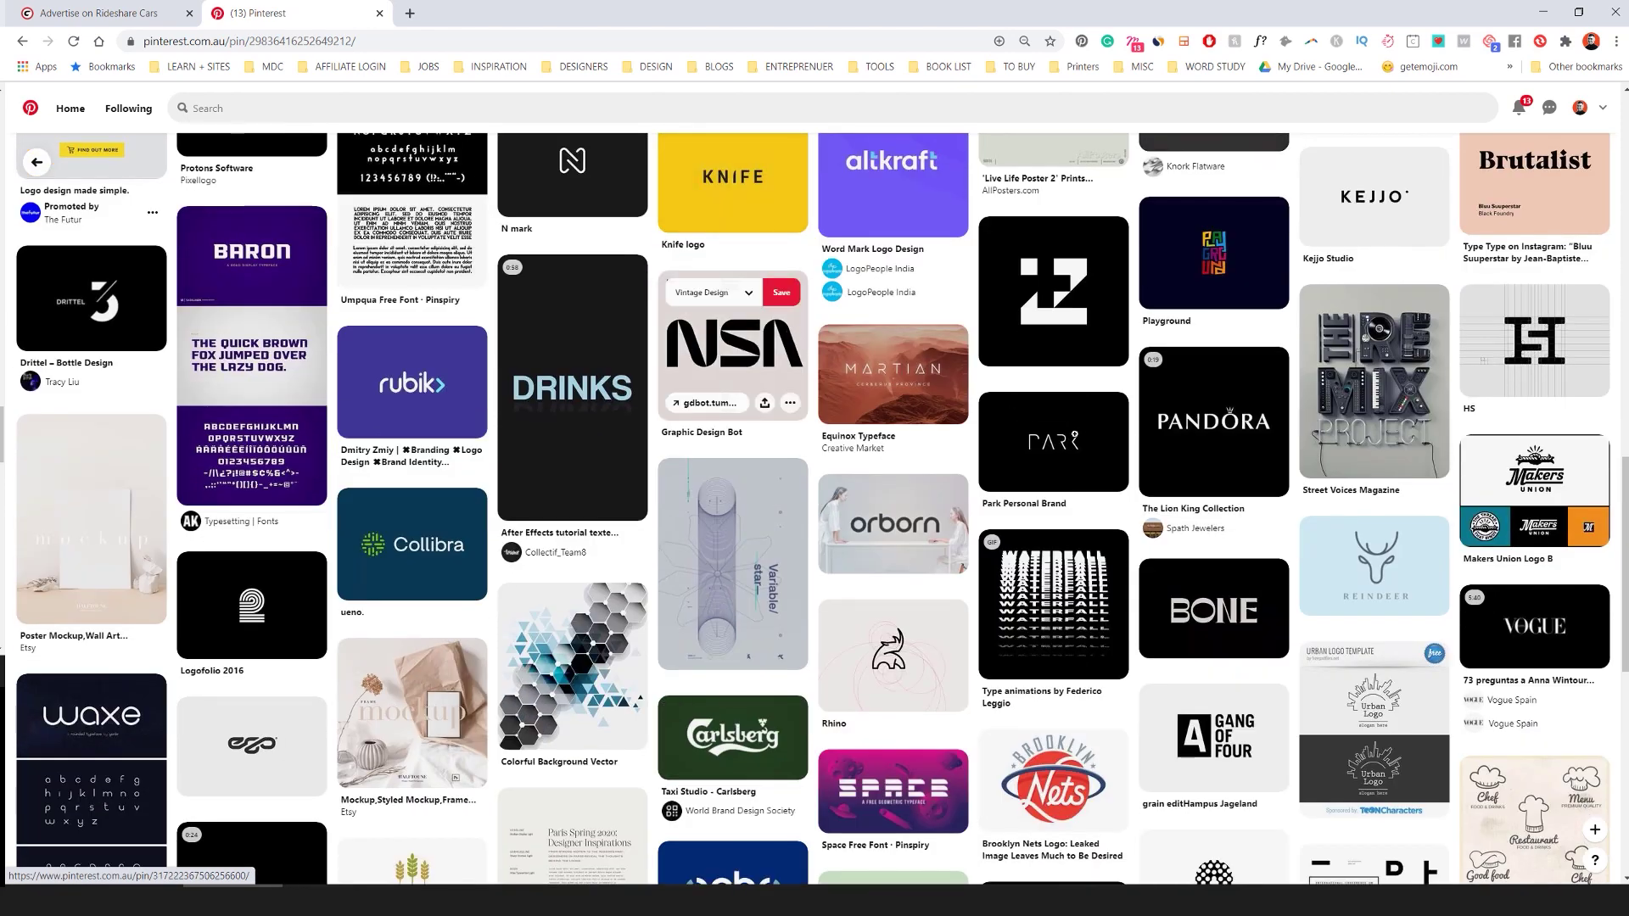
- Open the Drittel bottle design pin, copy its black logo image and switch back to Illustrator
{"action": "left_click", "coordinate": [91, 297]}
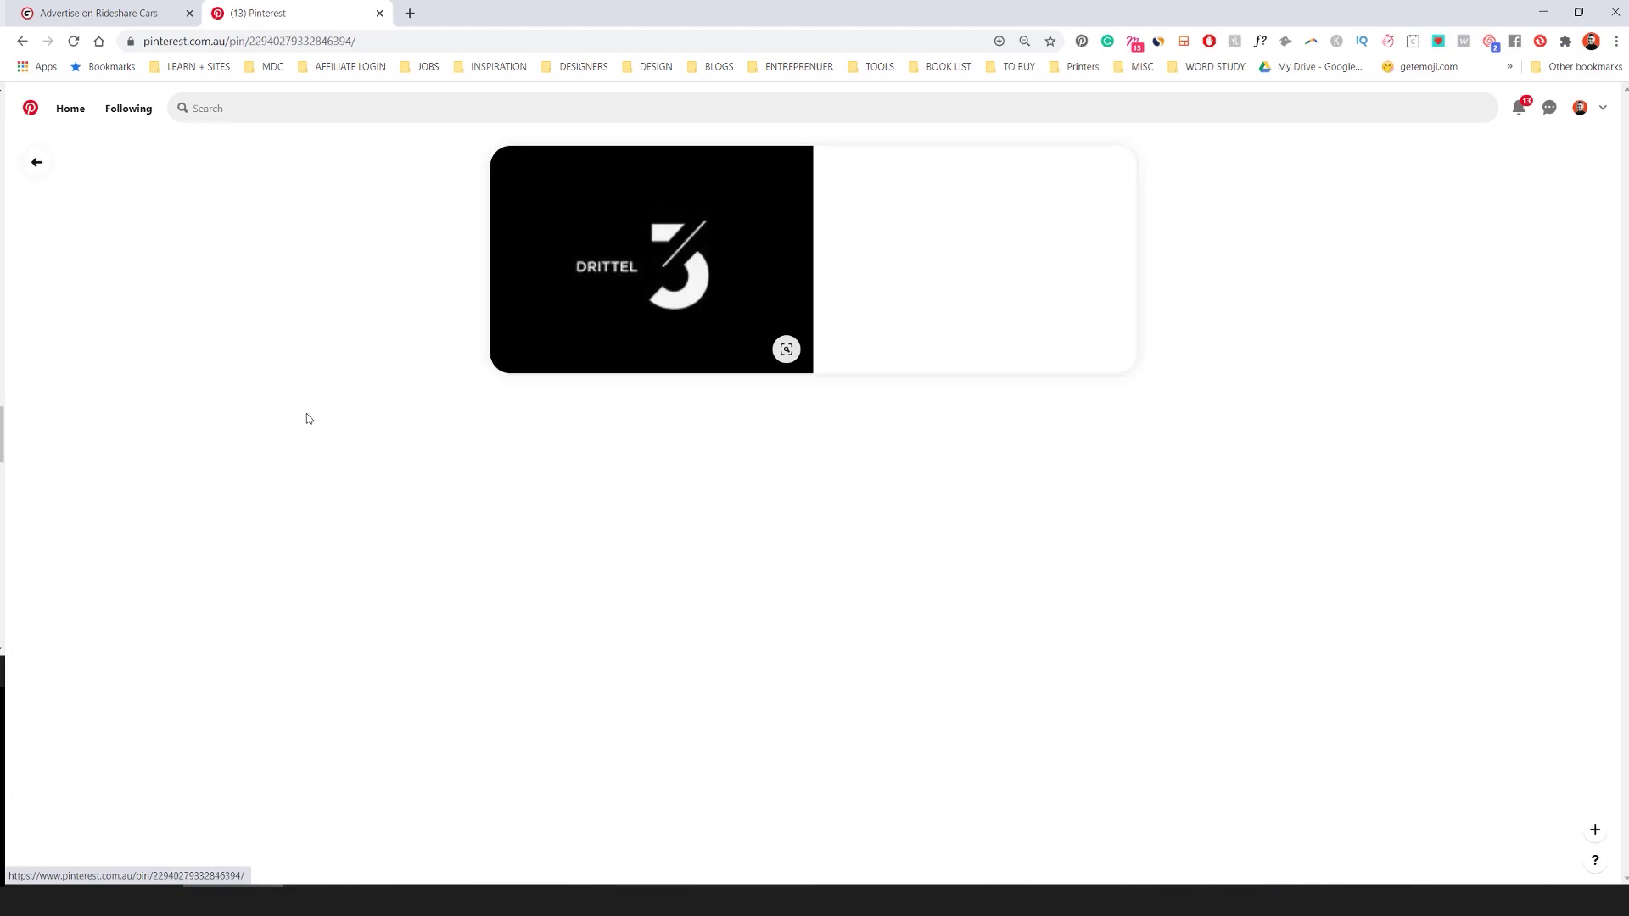
{"action": "right_click", "coordinate": [654, 304]}
{"action": "left_click", "coordinate": [688, 353]}
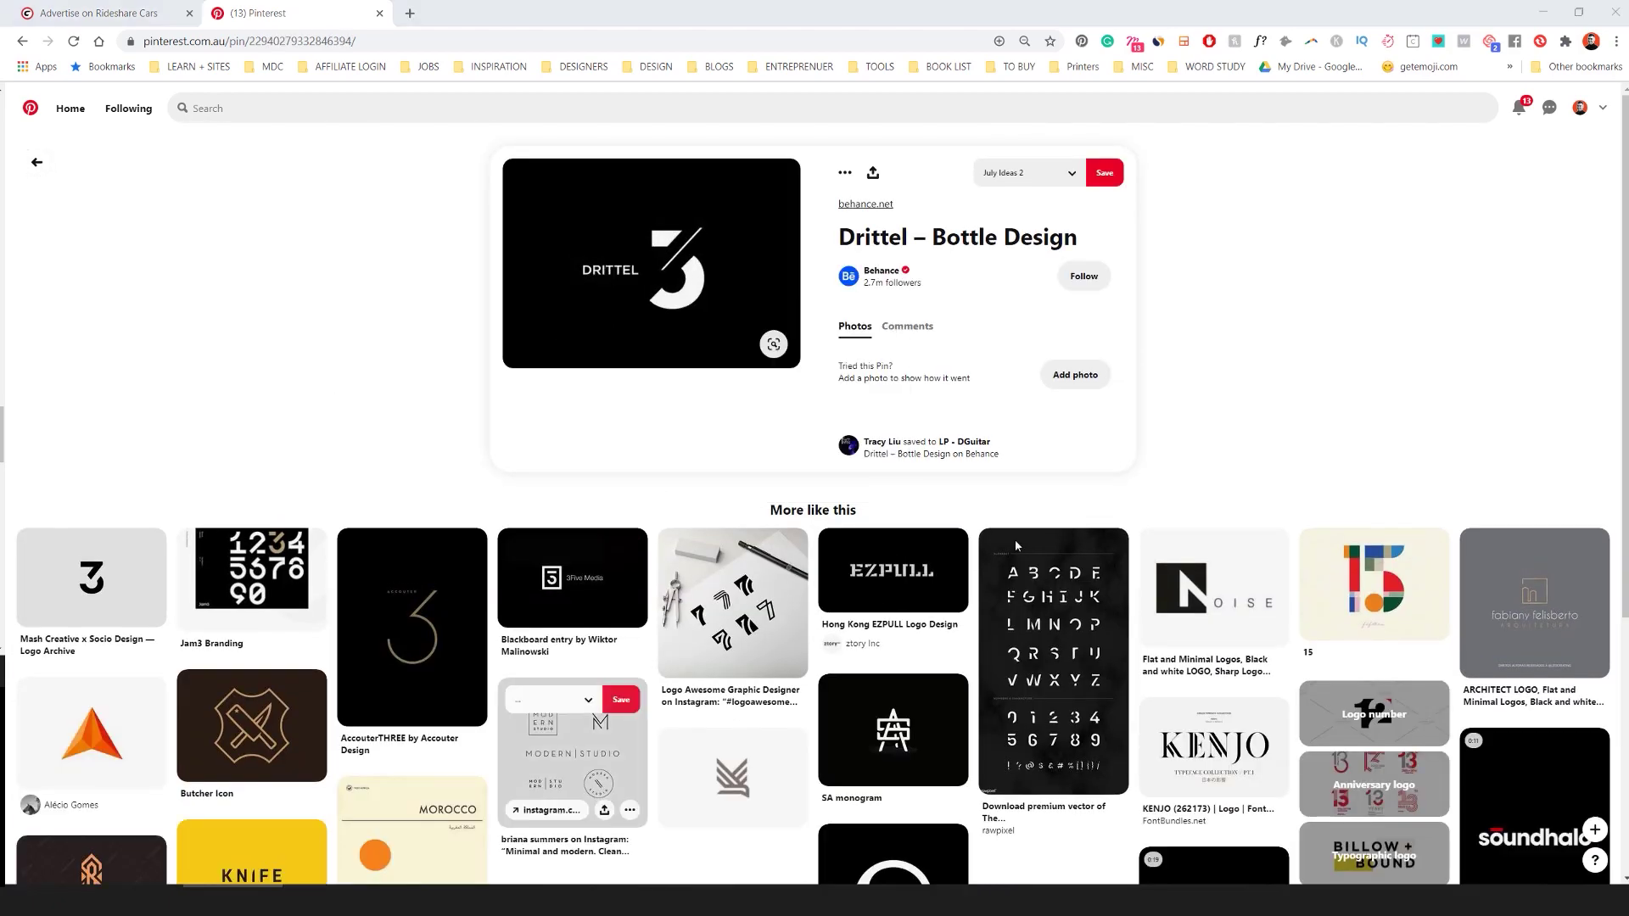
{"action": "key", "text": "alt+Tab"}
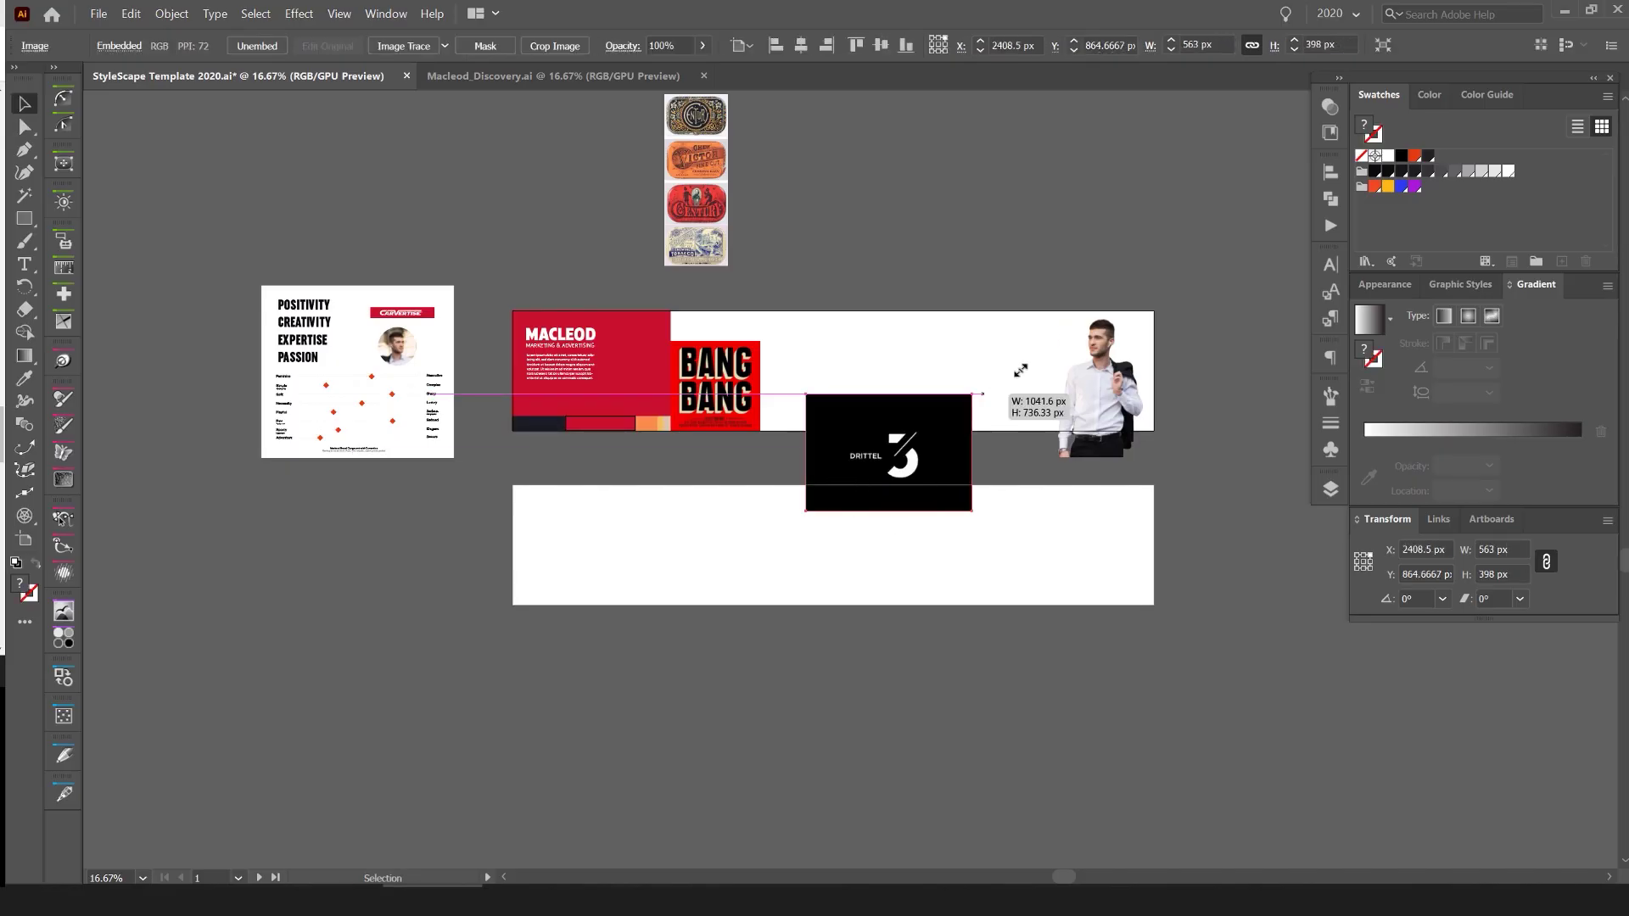
- Scale the pasted Drittel image to the upper artboard's full height and place it within the artboard, left of the man's photo
{"action": "key", "text": "ctrl+equal"}
{"action": "key", "text": "ctrl+equal"}
{"action": "left_click_drag", "start_coordinate": [883, 448], "coordinate": [897, 342]}
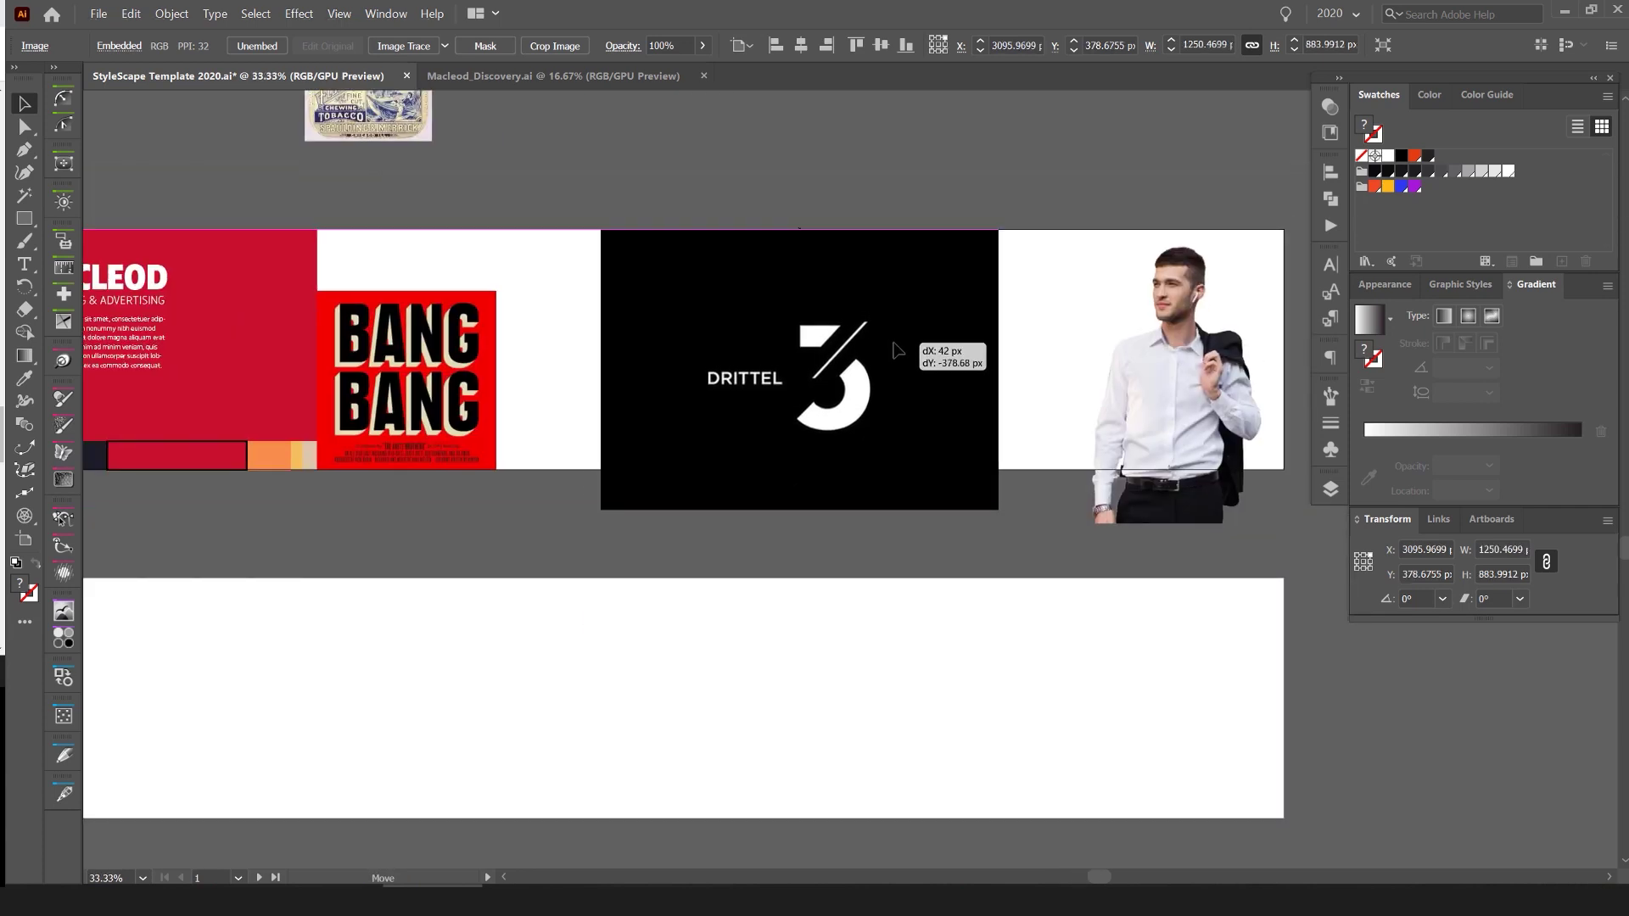
{"action": "left_click_drag", "start_coordinate": [798, 506], "coordinate": [869, 475]}
{"action": "left_click", "coordinate": [822, 511]}
{"action": "scroll", "coordinate": [823, 492], "scroll_direction": "right", "scroll_amount": 2}
{"action": "scroll", "coordinate": [822, 492], "scroll_direction": "up", "scroll_amount": 1}
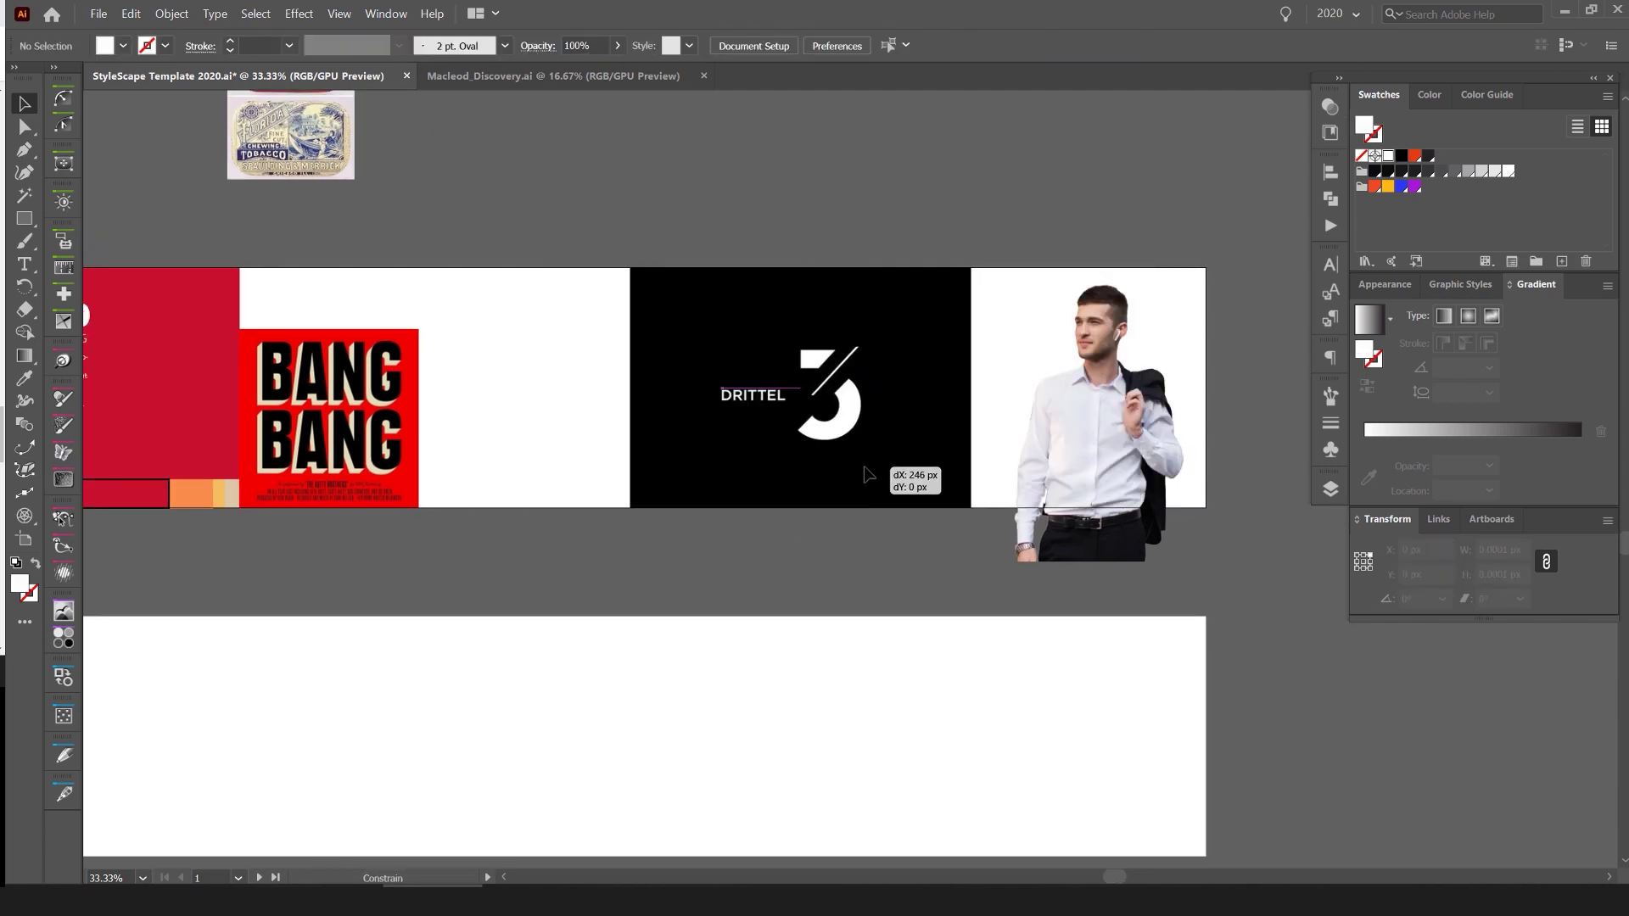
- Draw a rectangle about 737 by 756 px filling the artboard area between the Drittel image and the artboard's right edge
{"action": "scroll", "coordinate": [918, 534], "scroll_direction": "right", "scroll_amount": 2}
{"action": "left_click", "coordinate": [921, 534]}
{"action": "left_click", "coordinate": [858, 214]}
{"action": "key", "text": "m"}
{"action": "mouse_move", "coordinate": [841, 273]}
{"action": "left_mouse_down"}
{"action": "mouse_move", "coordinate": [1094, 512]}
{"action": "mouse_move", "coordinate": [1076, 514]}
{"action": "left_mouse_up"}
{"action": "scroll", "coordinate": [1076, 514], "scroll_direction": "down", "scroll_amount": 1}
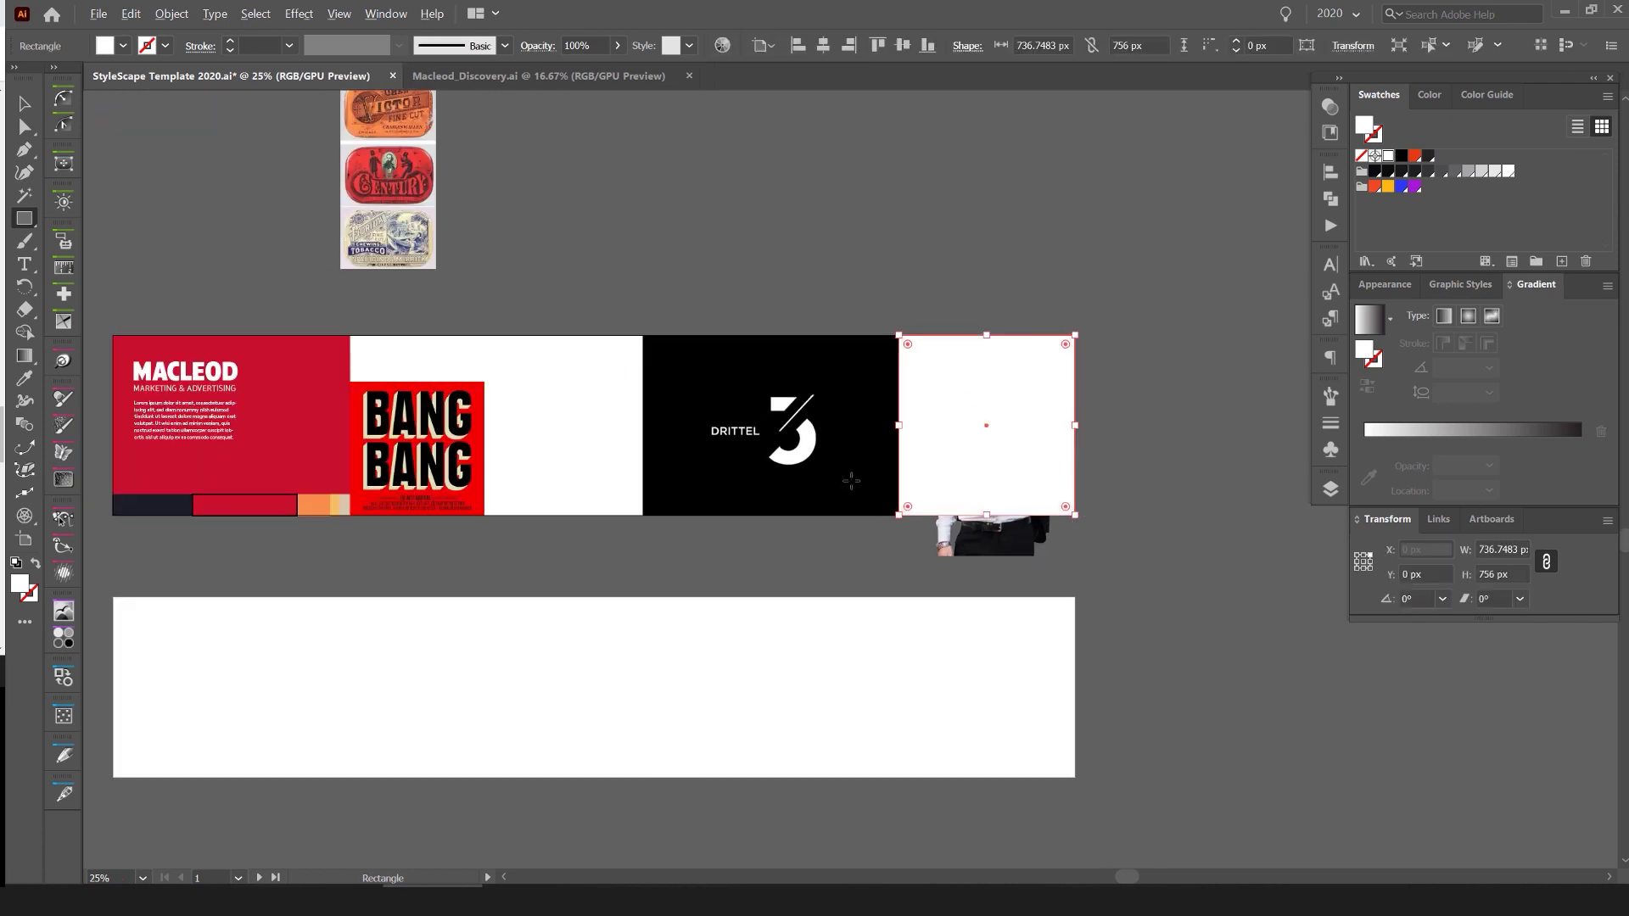
- Fill the new rectangle with the dark navy sampled from the palette strip
{"action": "left_click", "coordinate": [156, 500]}
{"action": "key", "text": "v"}
{"action": "left_click", "coordinate": [981, 376]}
{"action": "left_click", "coordinate": [1081, 297]}
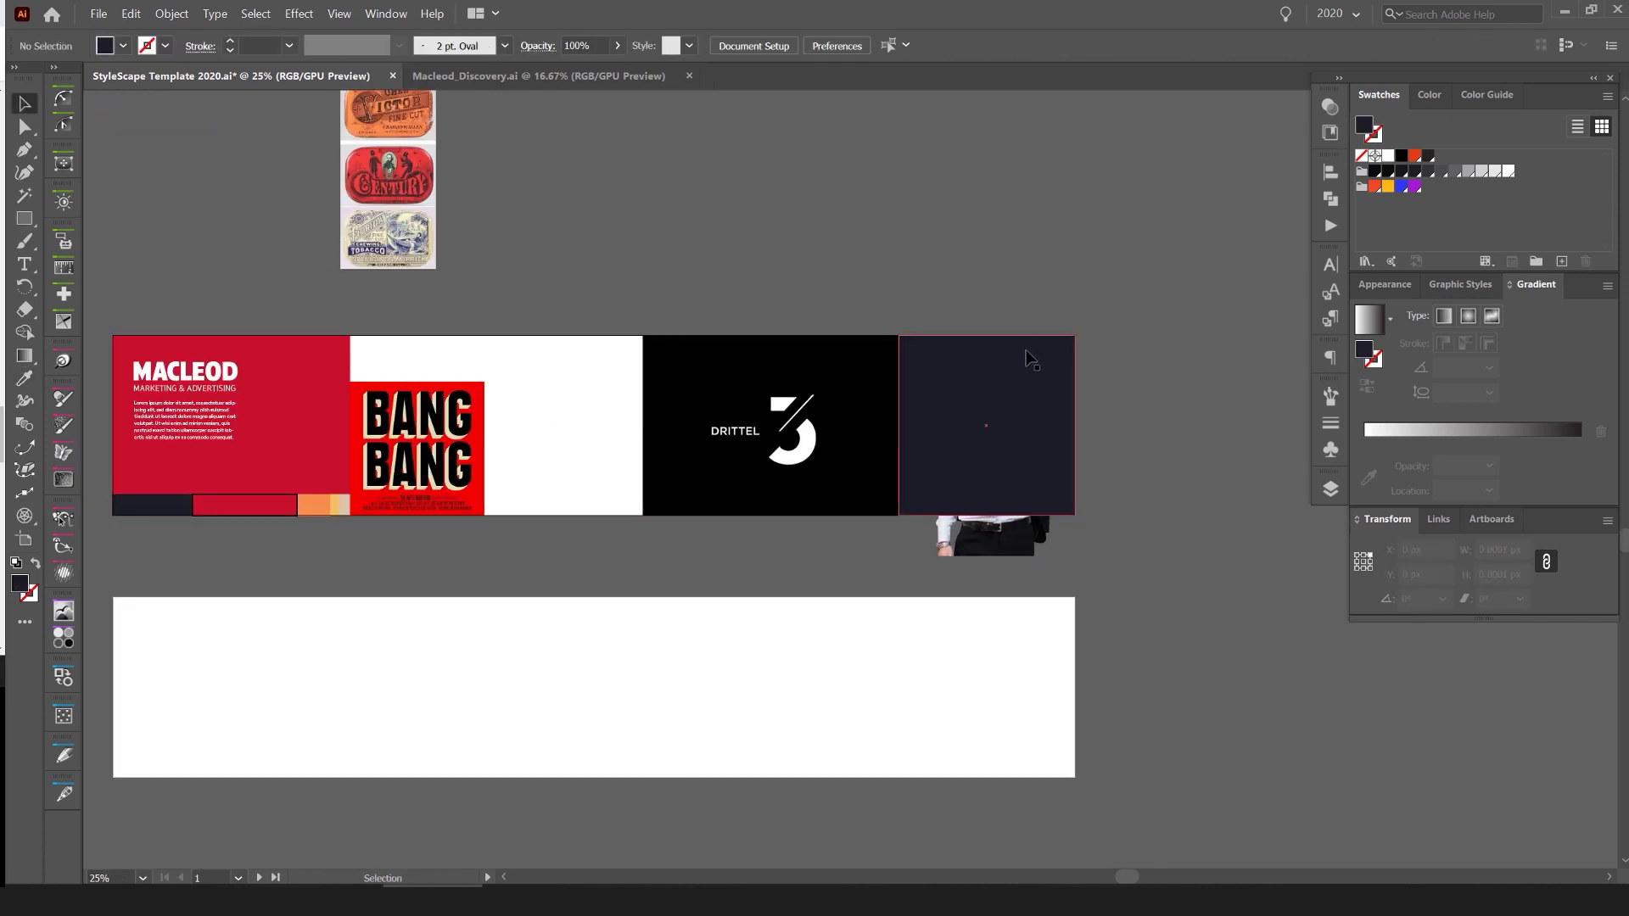
- Add a 20 px wide, full-height bar in the middle of the palette's dark navy swatch
{"action": "scroll", "coordinate": [985, 391], "scroll_direction": "up", "scroll_amount": 1}
{"action": "scroll", "coordinate": [984, 399], "scroll_direction": "up", "scroll_amount": 1}
{"action": "left_click", "coordinate": [984, 399]}
{"action": "scroll", "coordinate": [984, 399], "scroll_direction": "down", "scroll_amount": 1}
{"action": "scroll", "coordinate": [594, 543], "scroll_direction": "left", "scroll_amount": 3}
{"action": "scroll", "coordinate": [431, 462], "scroll_direction": "up", "scroll_amount": 2}
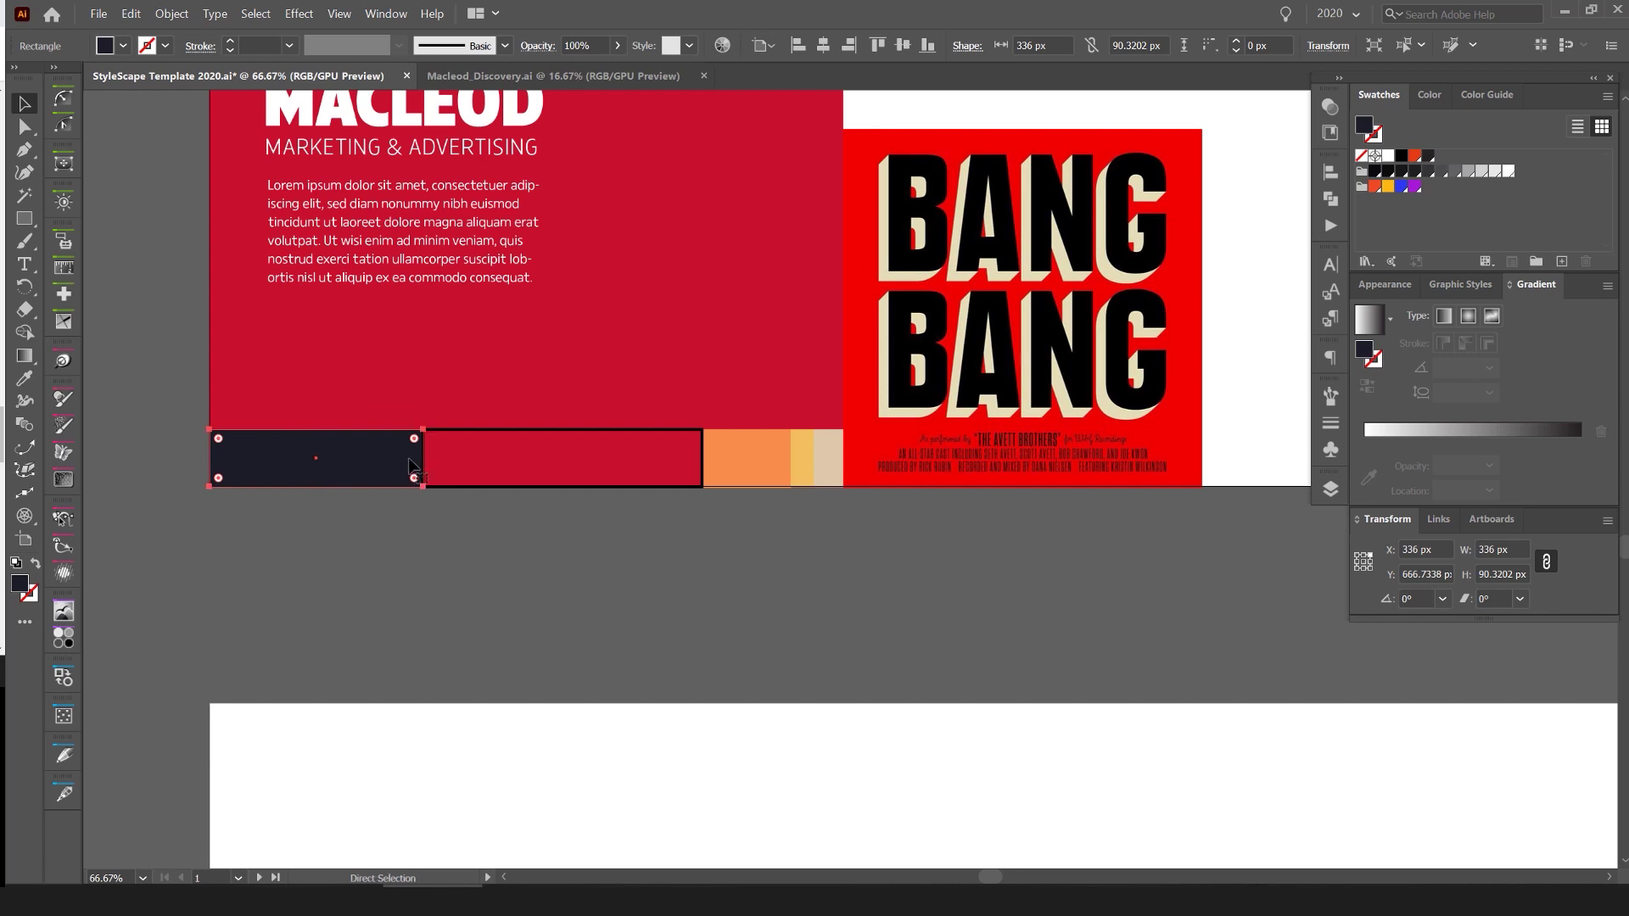
{"action": "left_click_drag", "start_coordinate": [324, 458], "coordinate": [285, 457]}
{"action": "scroll", "coordinate": [556, 432], "scroll_direction": "down", "scroll_amount": 1}
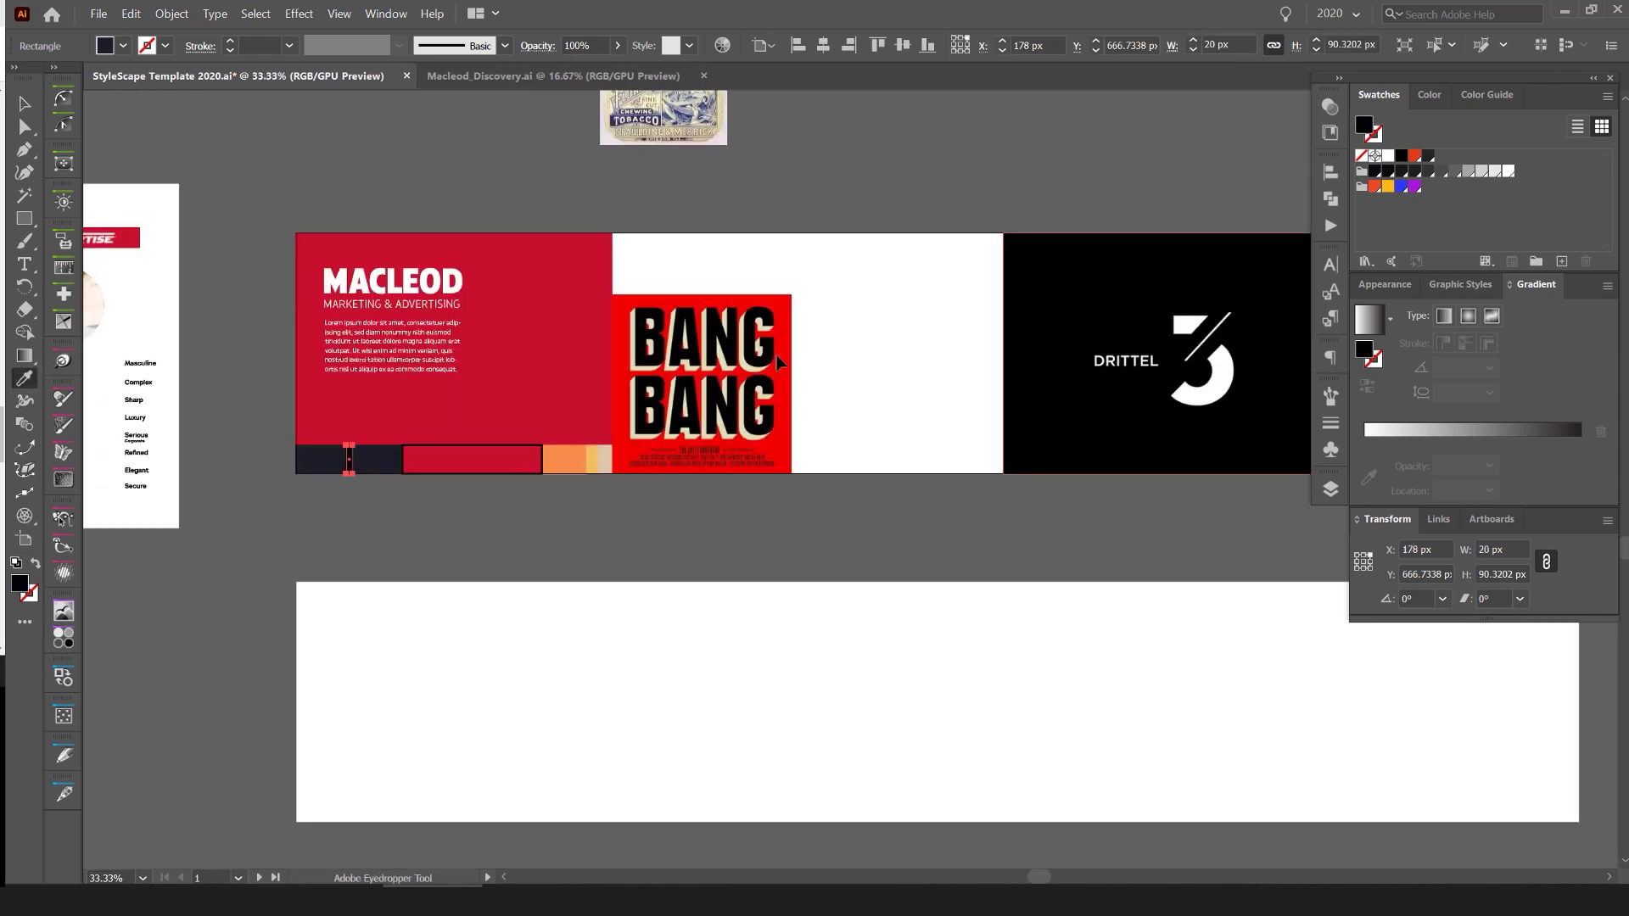
- Stretch the narrow bar to the palette's left edge, 178 px wide, and fill it with black
{"action": "scroll", "coordinate": [355, 494], "scroll_direction": "up", "scroll_amount": 3}
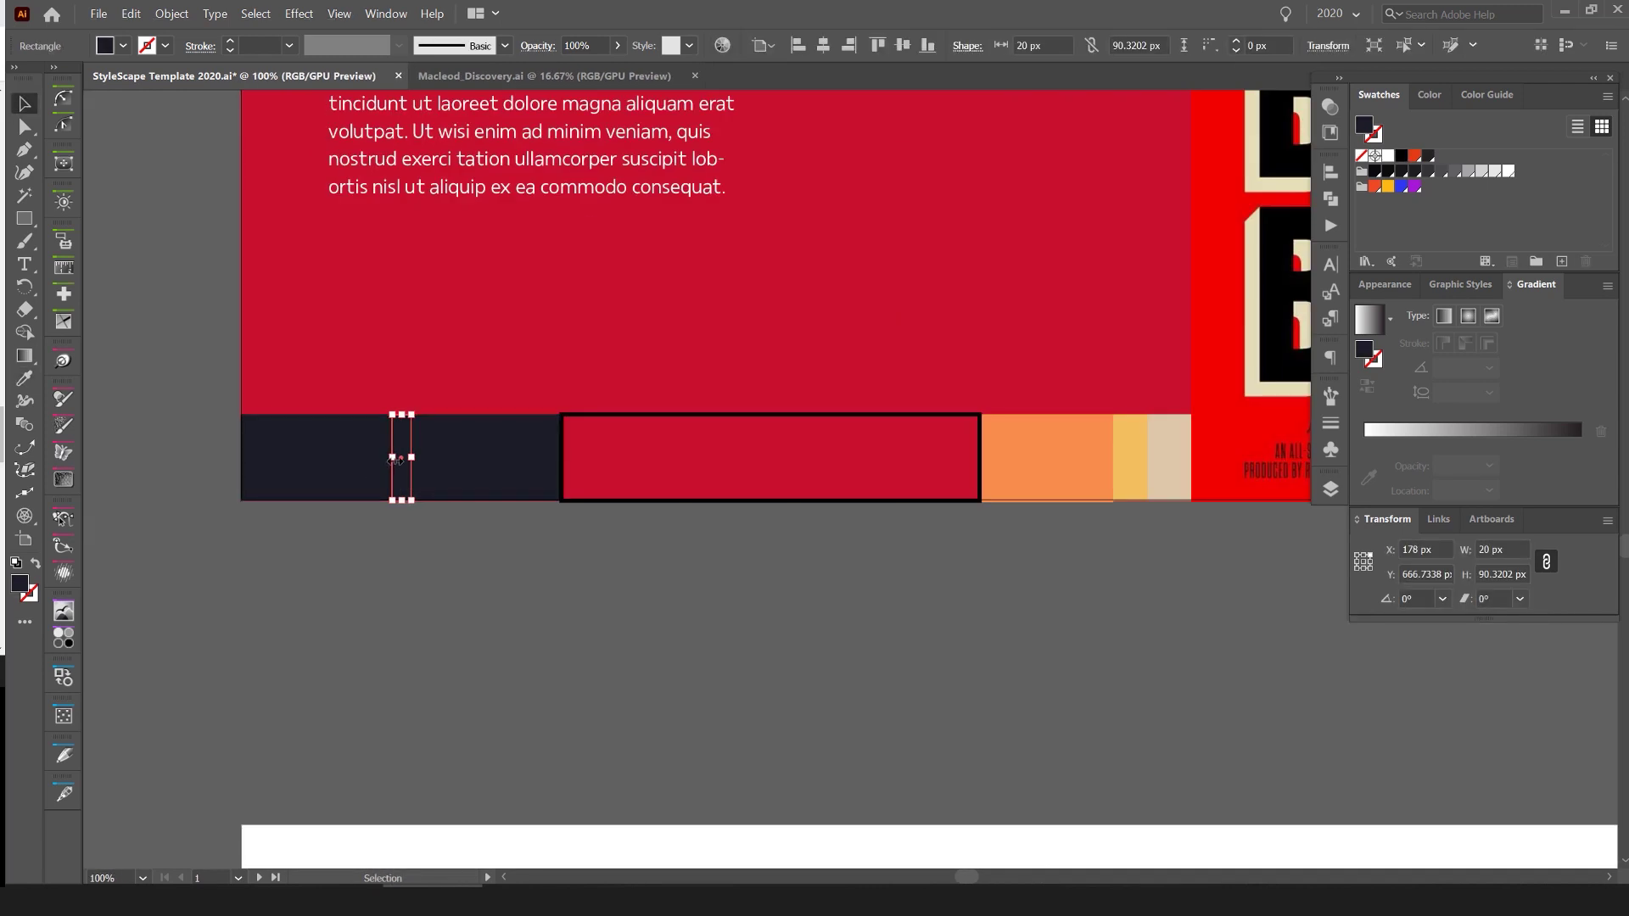
{"action": "left_click_drag", "start_coordinate": [242, 458], "coordinate": [242, 458]}
{"action": "scroll", "coordinate": [1226, 382], "scroll_direction": "down", "scroll_amount": 2}
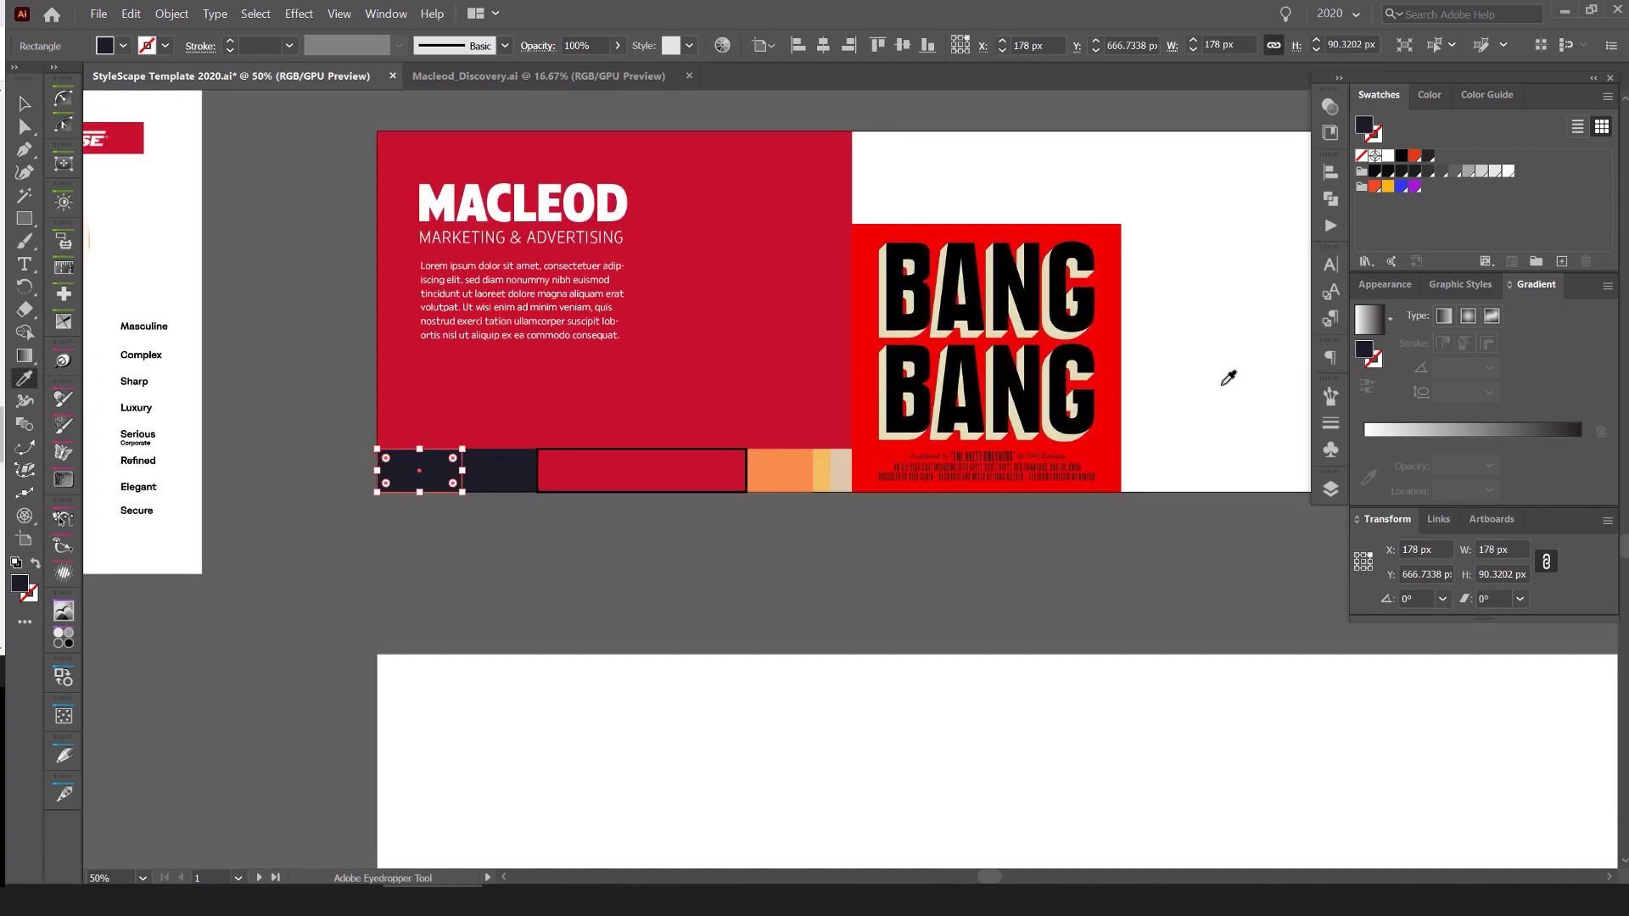
{"action": "key", "text": "i"}
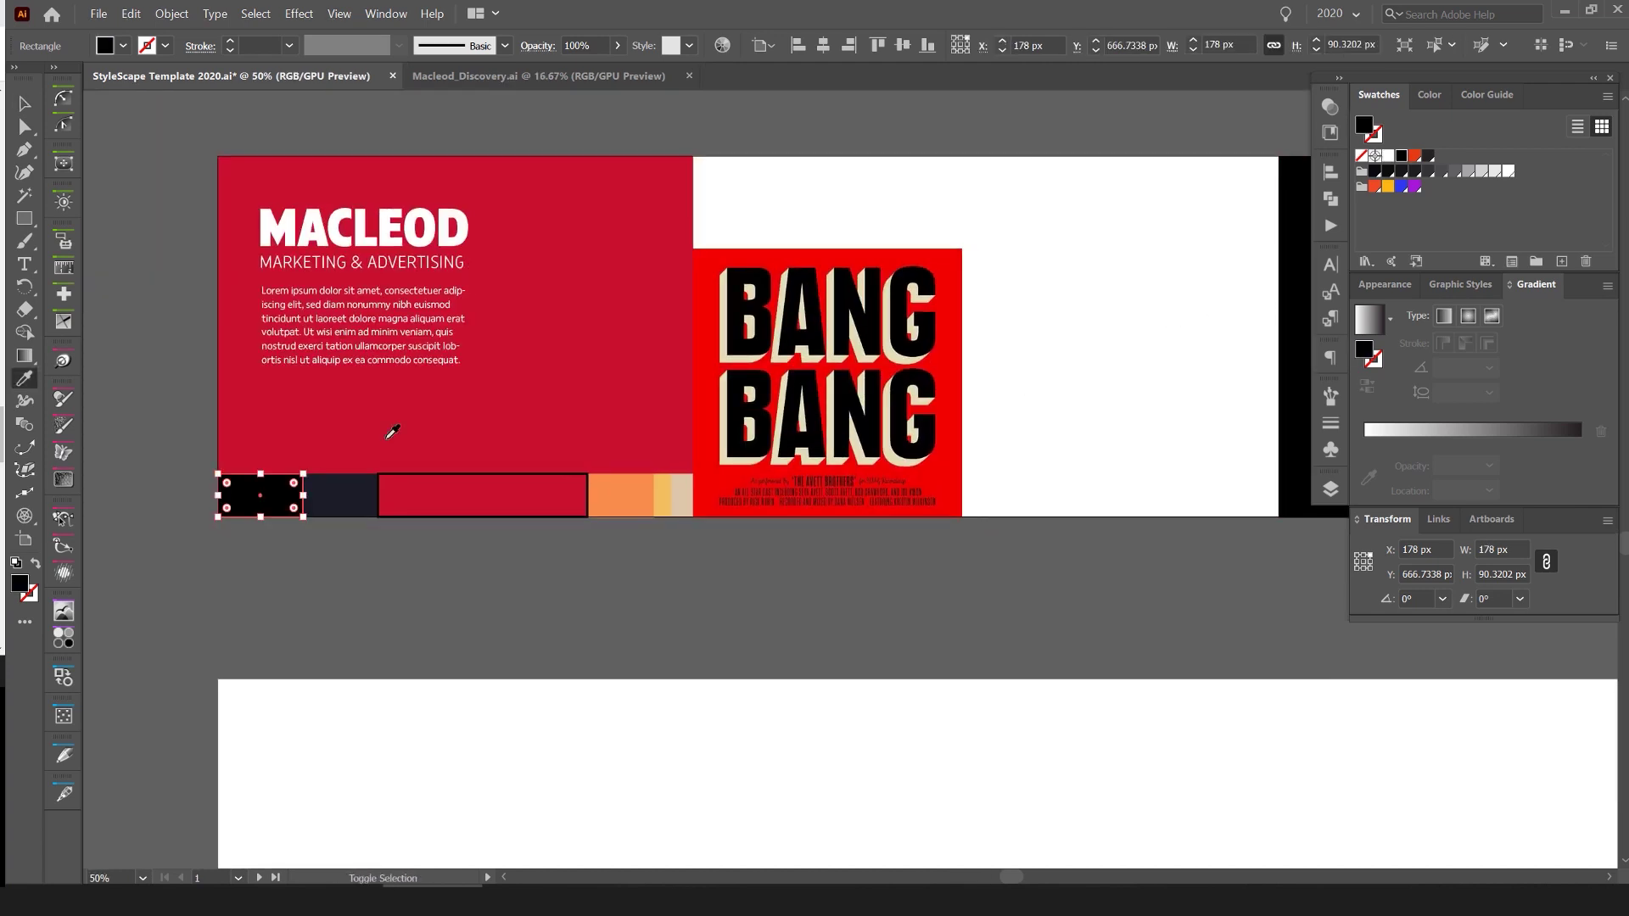
{"action": "left_click", "coordinate": [407, 538]}
- Align the black stroke of the palette's red swatch to the inside of its edge
{"action": "scroll", "coordinate": [287, 499], "scroll_direction": "up", "scroll_amount": 4}
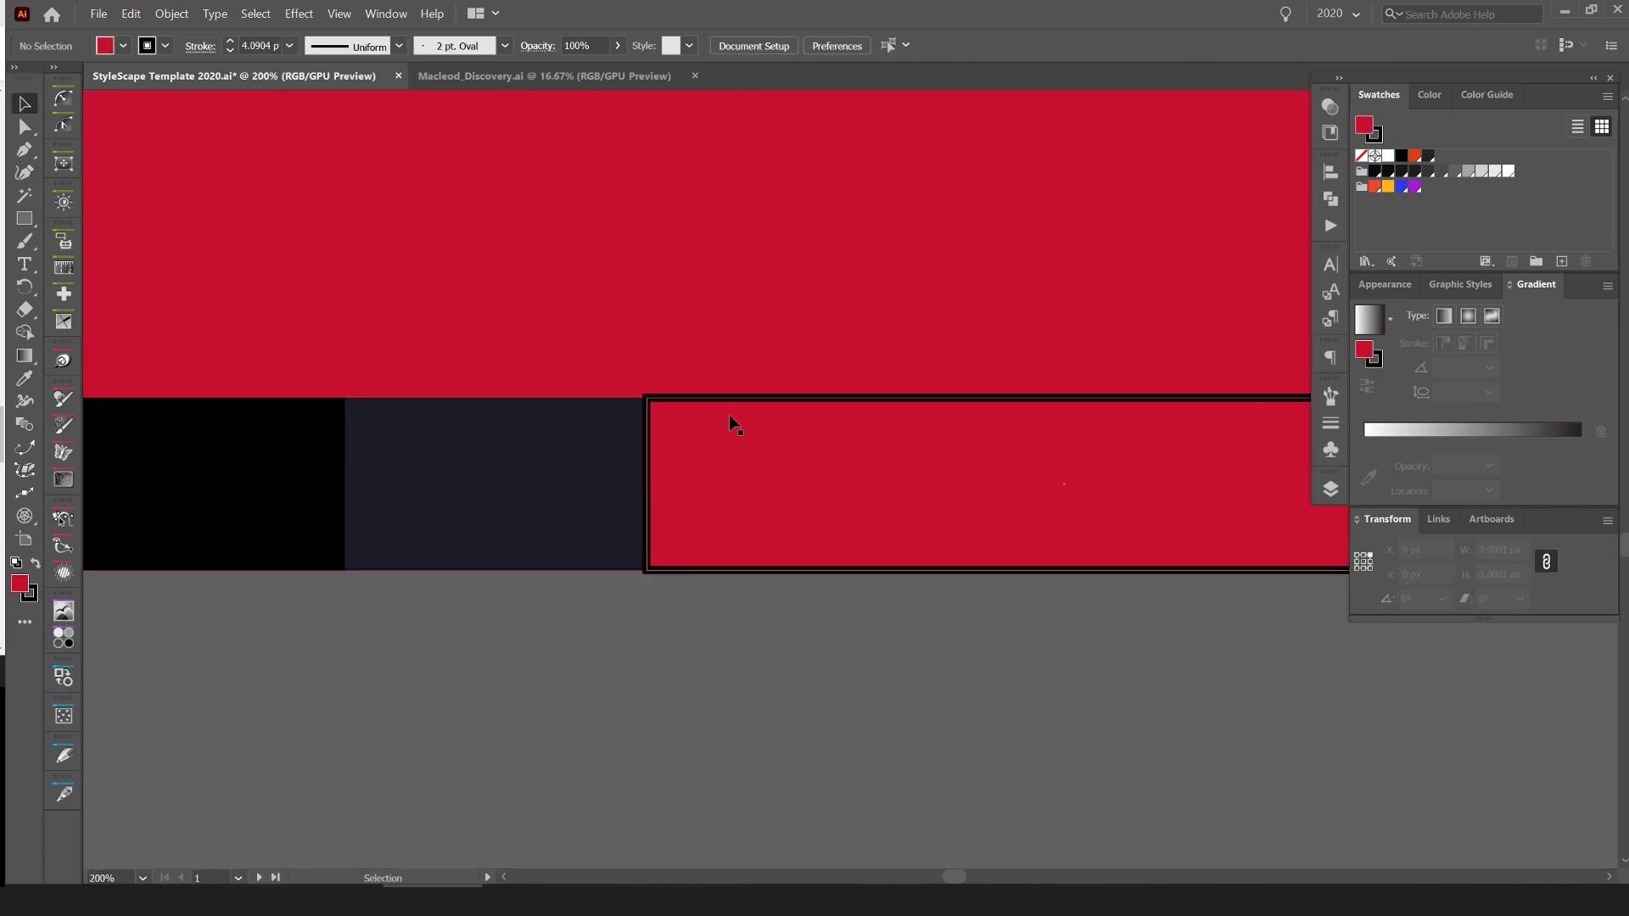
{"action": "left_click", "coordinate": [1330, 423]}
{"action": "left_click", "coordinate": [891, 647]}
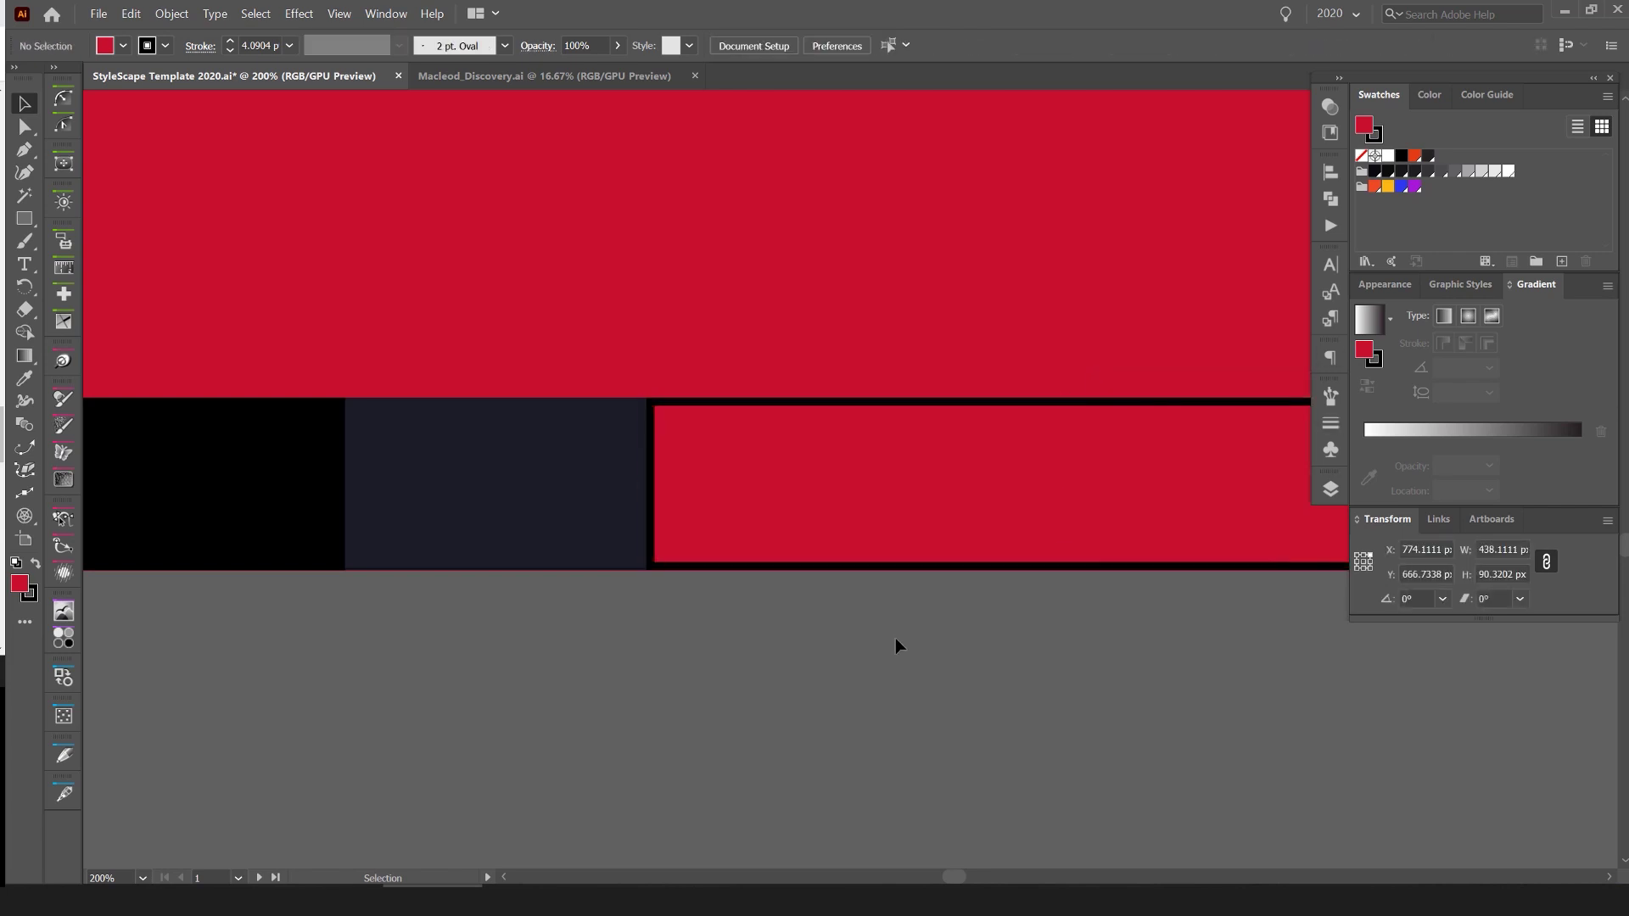
{"action": "scroll", "coordinate": [933, 654], "scroll_direction": "down", "scroll_amount": 3}
{"action": "scroll", "coordinate": [778, 649], "scroll_direction": "right", "scroll_amount": 3}
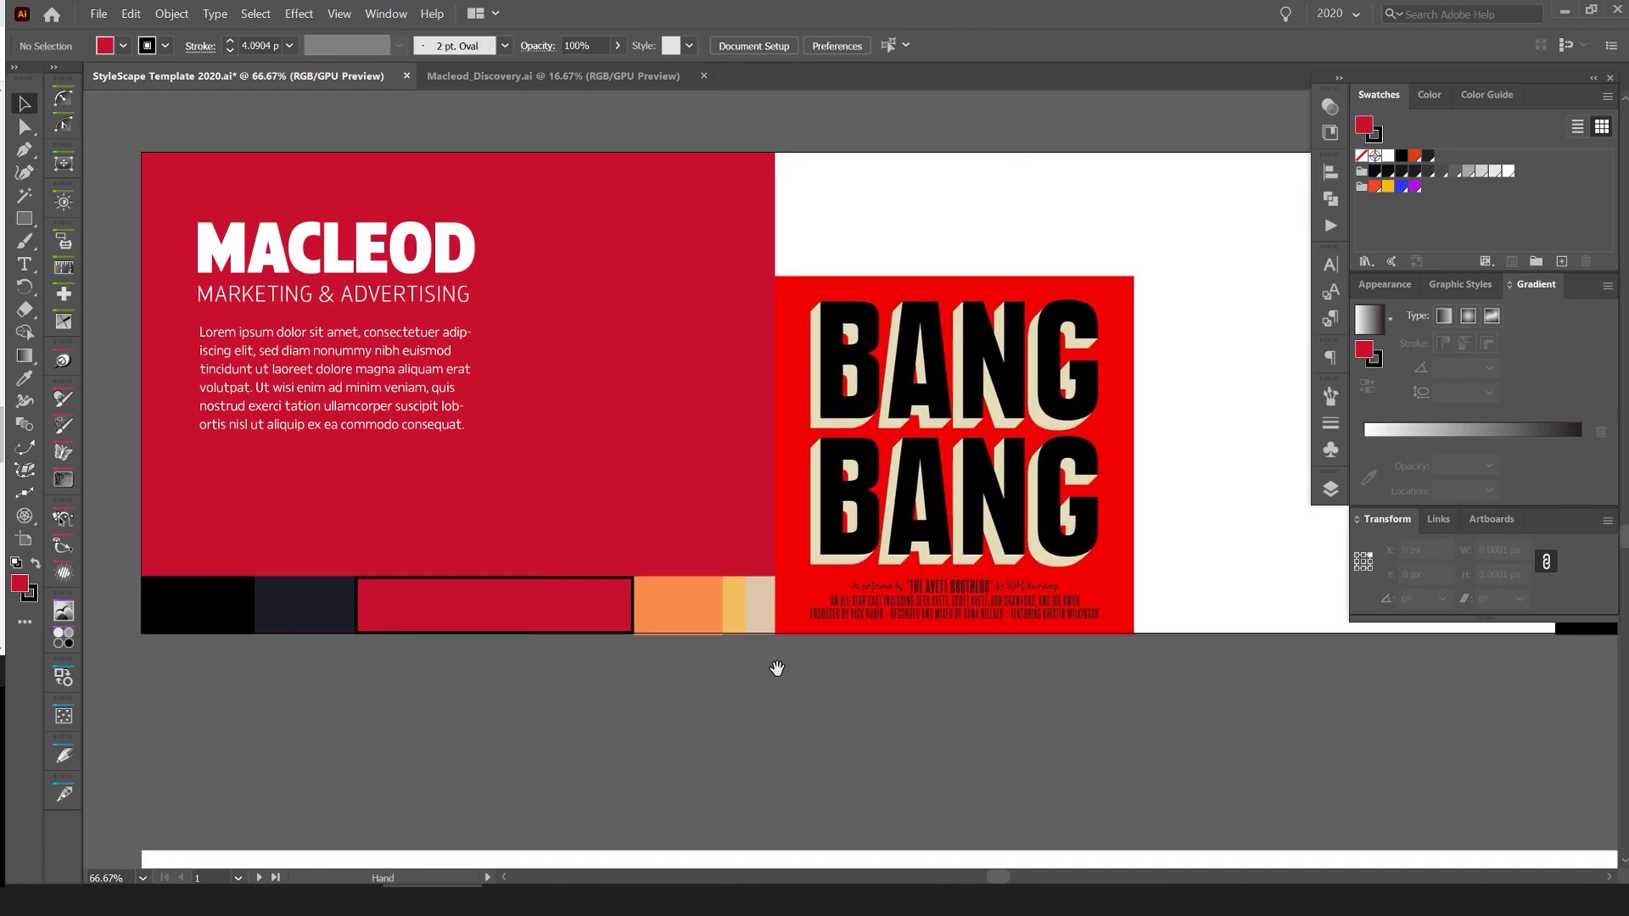
- Fill the navy rectangle beside the DRITTEL logo image with black and send it behind the man's photo
{"action": "scroll", "coordinate": [749, 662], "scroll_direction": "down", "scroll_amount": 2}
{"action": "scroll", "coordinate": [766, 420], "scroll_direction": "right", "scroll_amount": 2}
{"action": "left_click", "coordinate": [962, 464]}
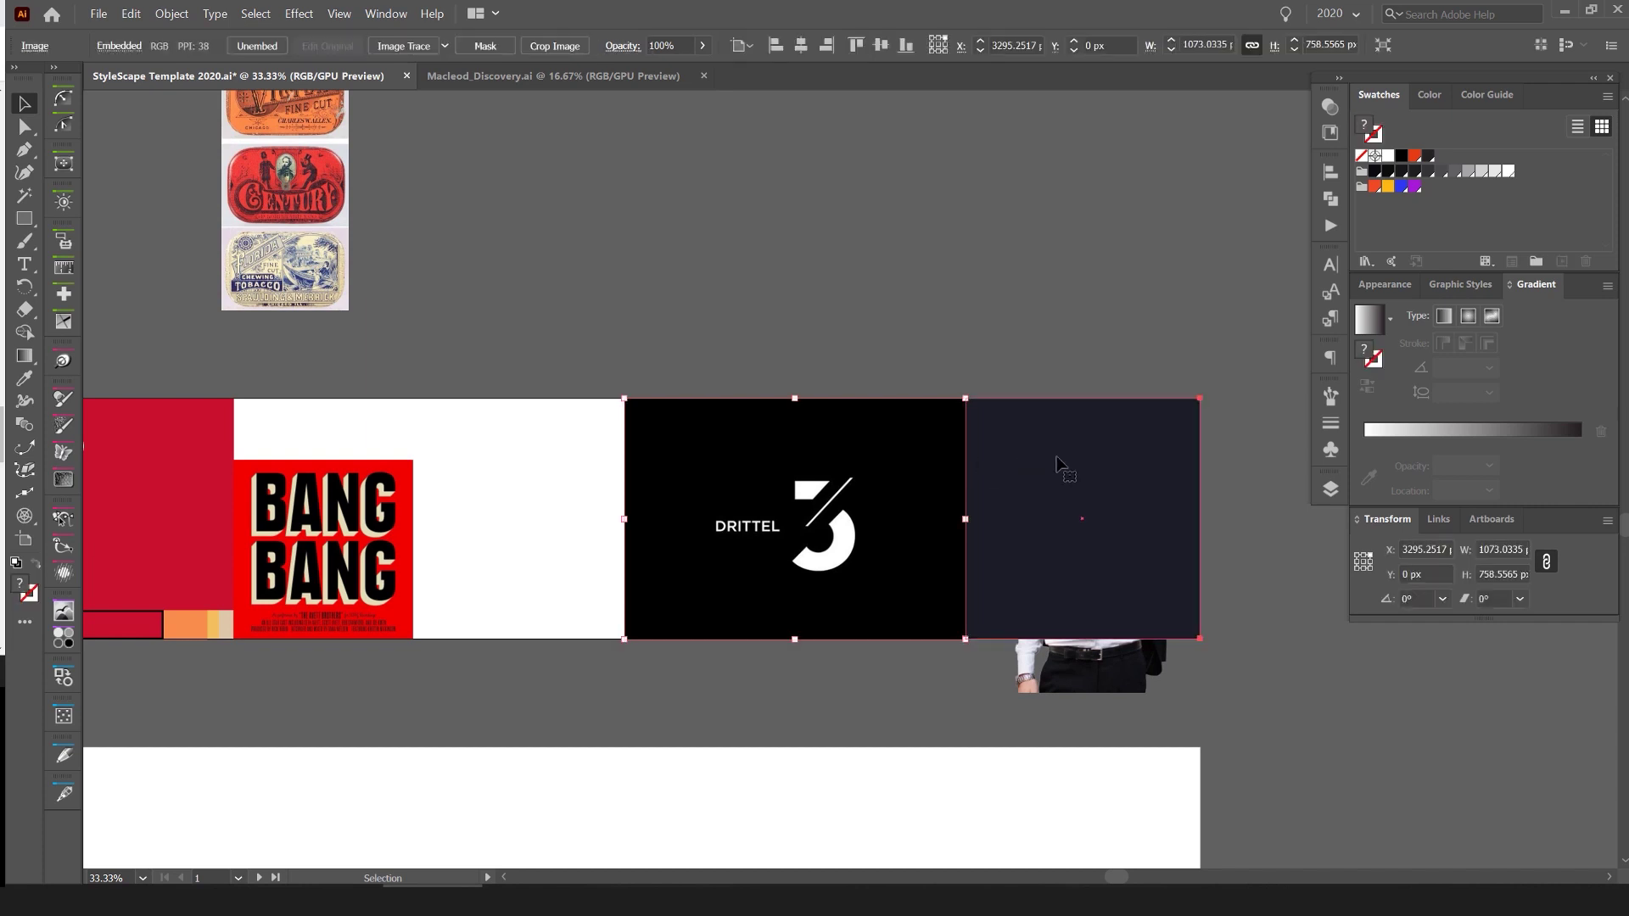
{"action": "scroll", "coordinate": [933, 382], "scroll_direction": "right", "scroll_amount": 2}
{"action": "scroll", "coordinate": [933, 382], "scroll_direction": "down", "scroll_amount": 1}
{"action": "key", "text": "ctrl+shift+bracketleft"}
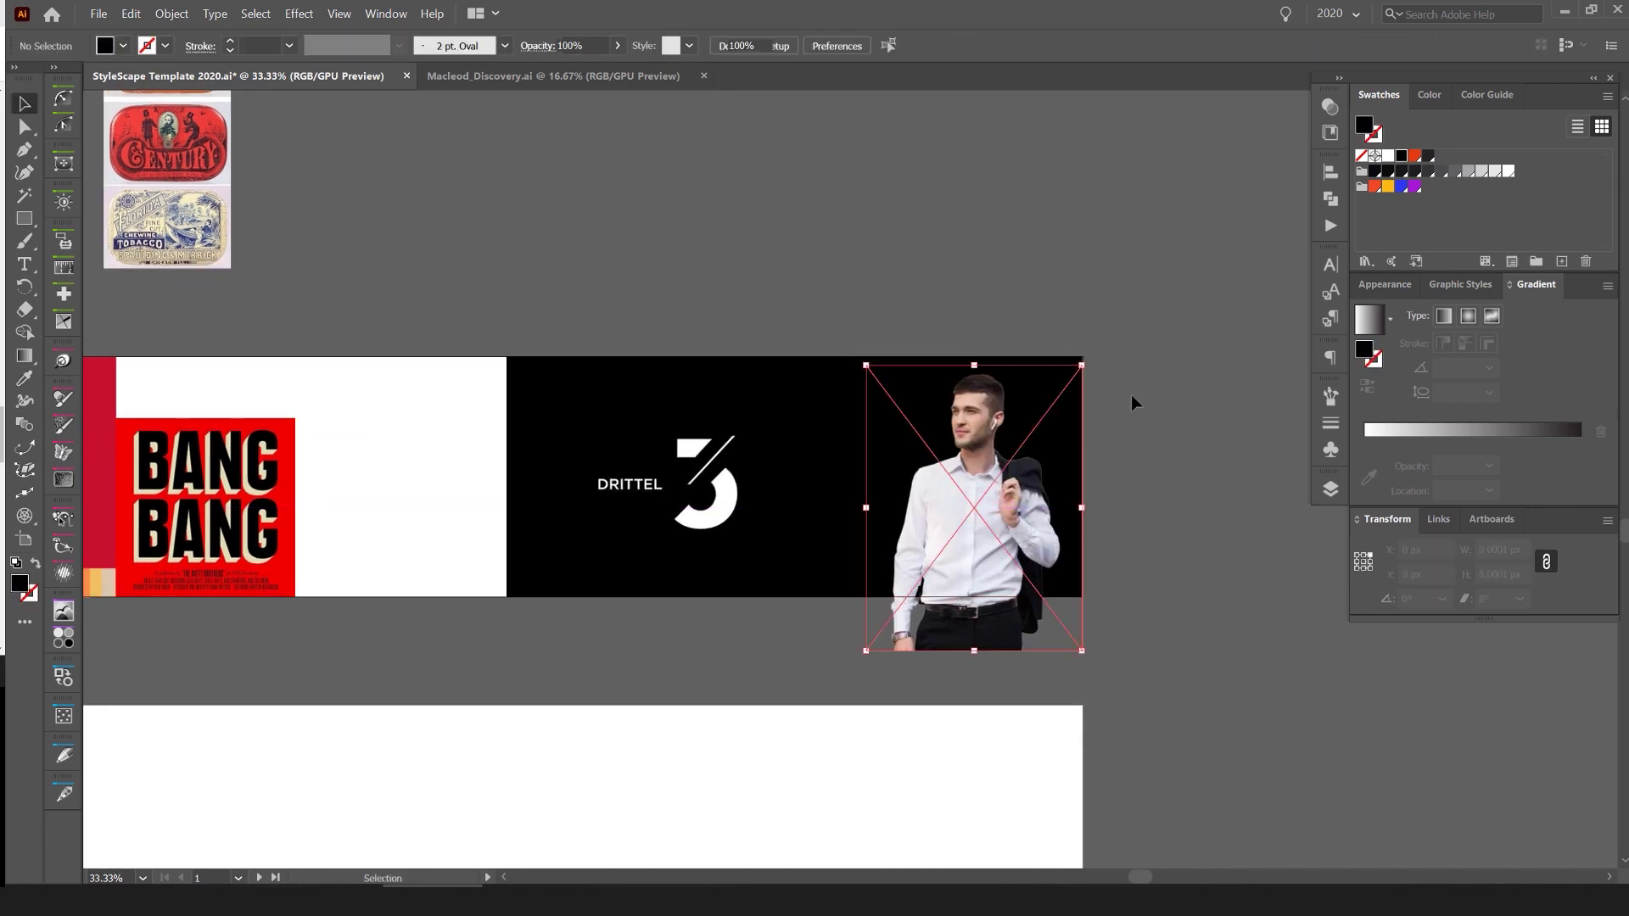
- Move the BANG BANG poster across the white gap until it meets the edge of the black DRITTEL image
{"action": "scroll", "coordinate": [1087, 357], "scroll_direction": "up", "scroll_amount": 1}
{"action": "left_click_drag", "start_coordinate": [1048, 311], "coordinate": [1023, 295]}
{"action": "scroll", "coordinate": [950, 378], "scroll_direction": "down", "scroll_amount": 2}
{"action": "scroll", "coordinate": [568, 347], "scroll_direction": "up", "scroll_amount": 2}
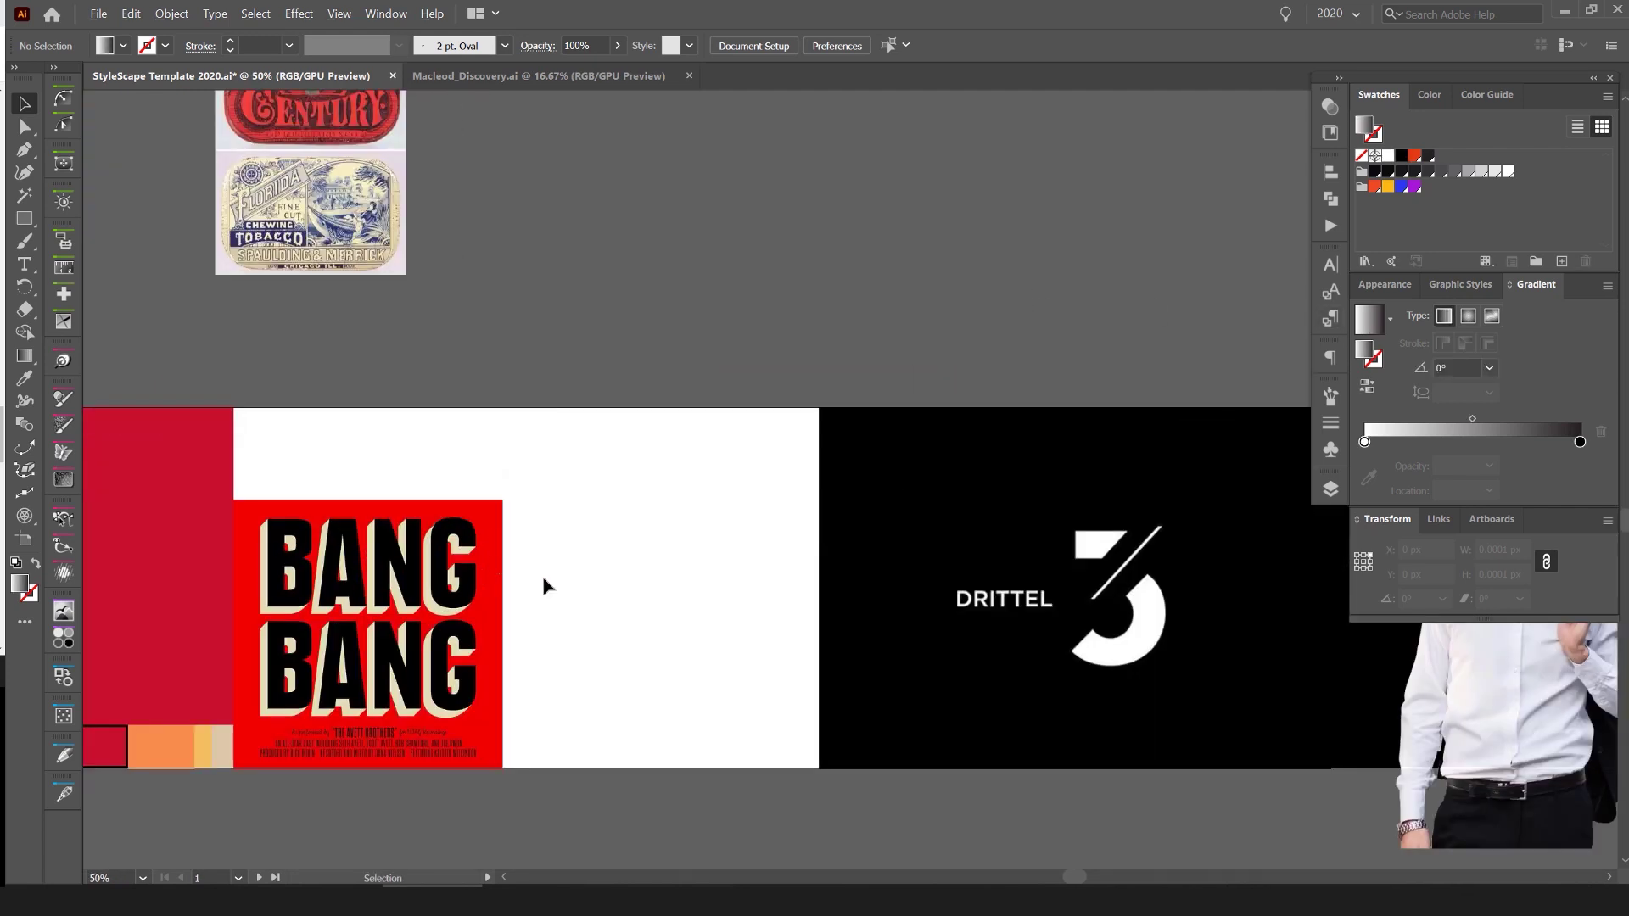
{"action": "left_click_drag", "start_coordinate": [622, 537], "coordinate": [725, 358]}
{"action": "left_click_drag", "start_coordinate": [568, 482], "coordinate": [878, 490]}
- Switch to Pinterest in the browser and search for "business card design"
{"action": "key", "text": "alt+Tab"}
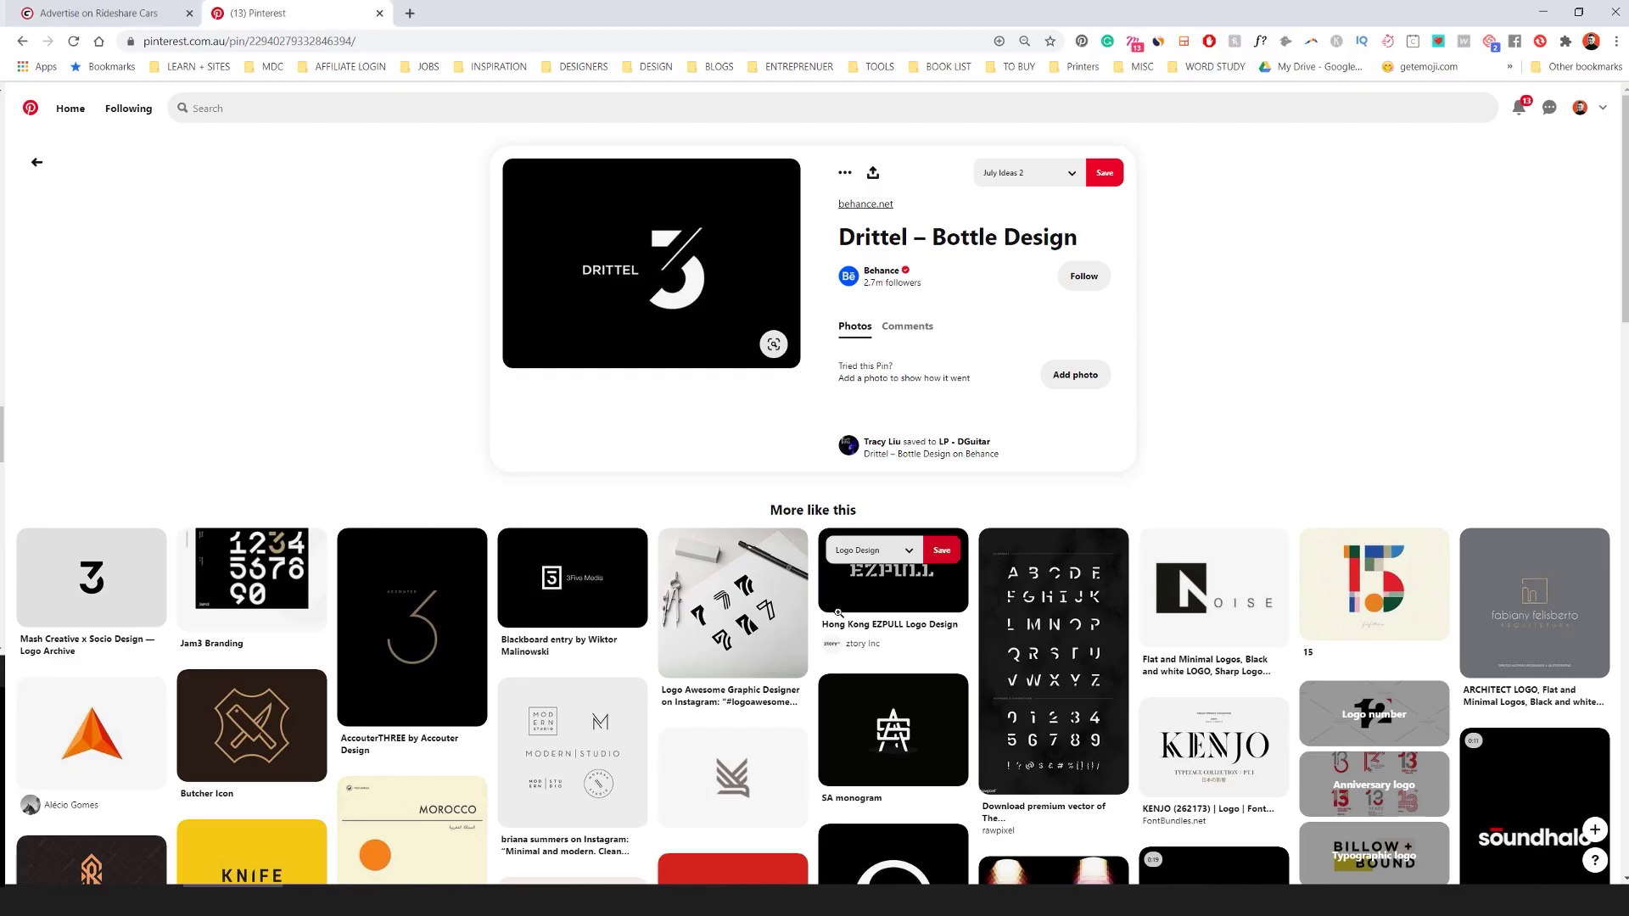
{"action": "scroll", "coordinate": [317, 86], "scroll_direction": "down", "scroll_amount": 8}
{"action": "left_click", "coordinate": [305, 108]}
{"action": "type", "text": "bu"}
{"action": "key", "text": "ctrl+a"}
{"action": "key", "text": "ctrl+a"}
{"action": "type", "text": "business"}
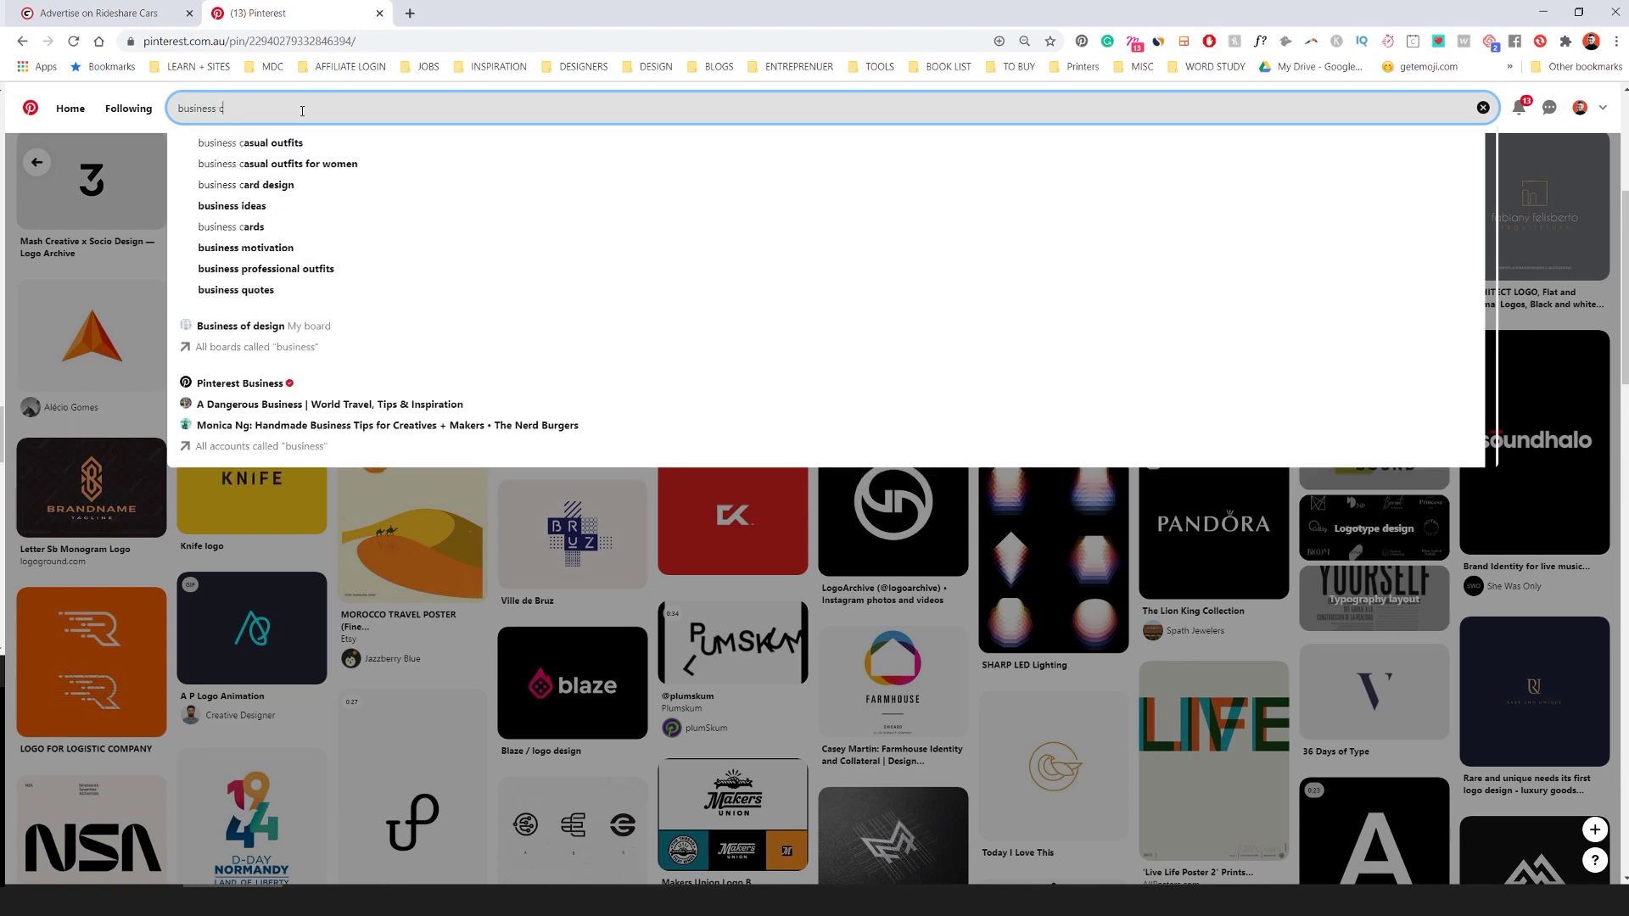
{"action": "type", "text": " card"}
{"action": "key", "text": "Down"}
{"action": "key", "text": "Return"}
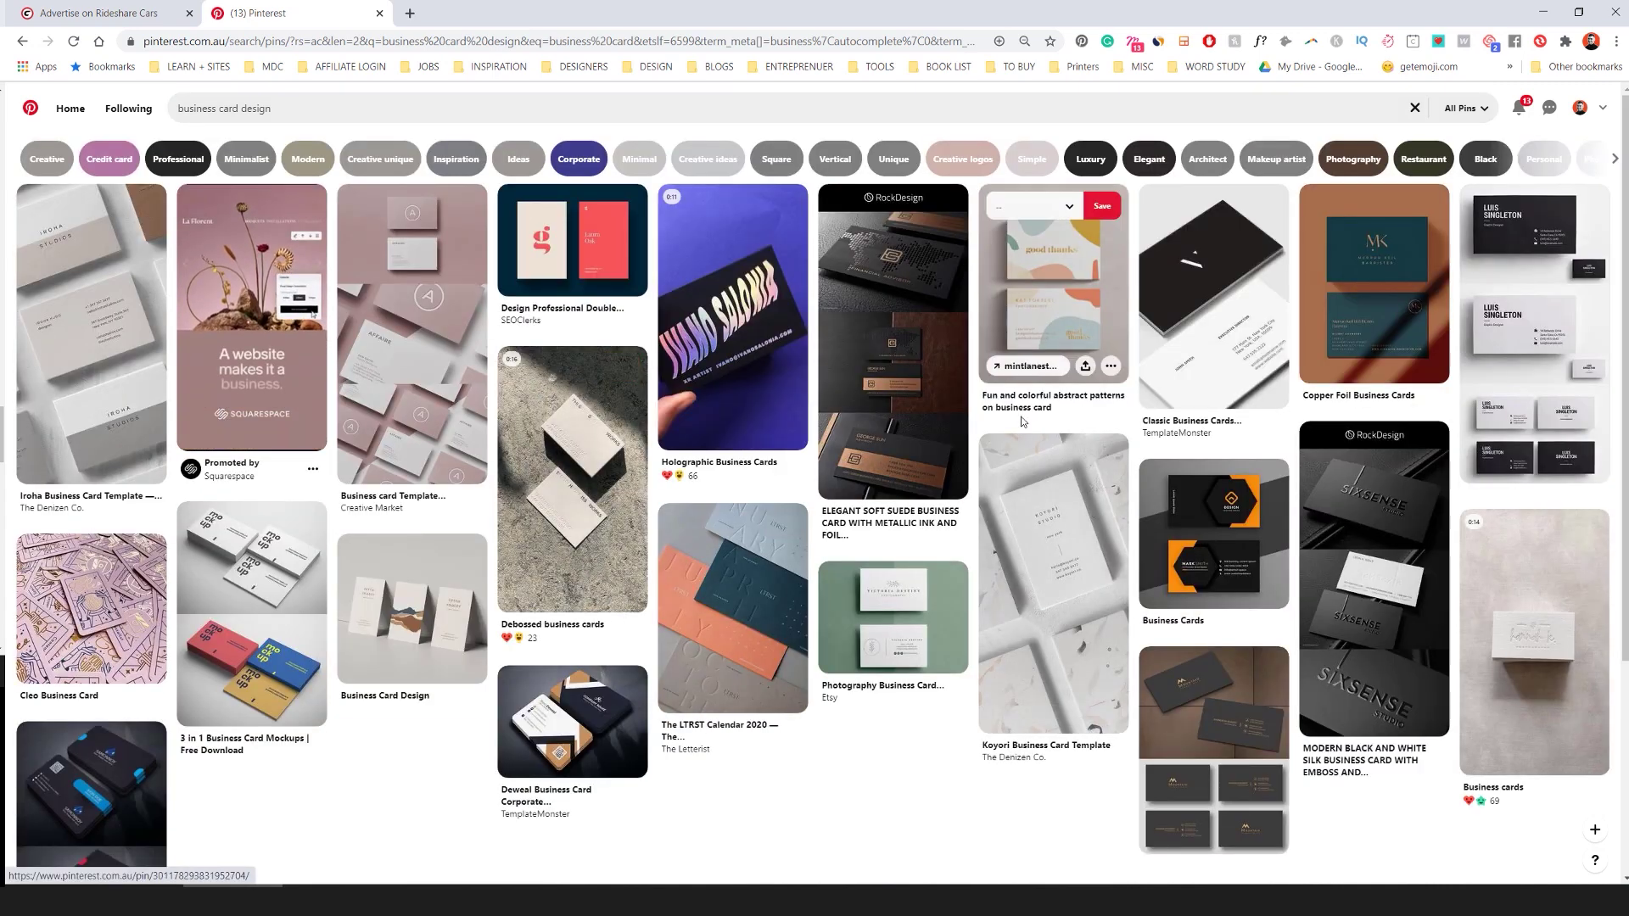
- Look through the business card design results for a dark, modern reference and open one of the card pins with its related ideas
{"action": "scroll", "coordinate": [1023, 421], "scroll_direction": "down", "scroll_amount": 5}
{"action": "scroll", "coordinate": [1103, 391], "scroll_direction": "up", "scroll_amount": 5}
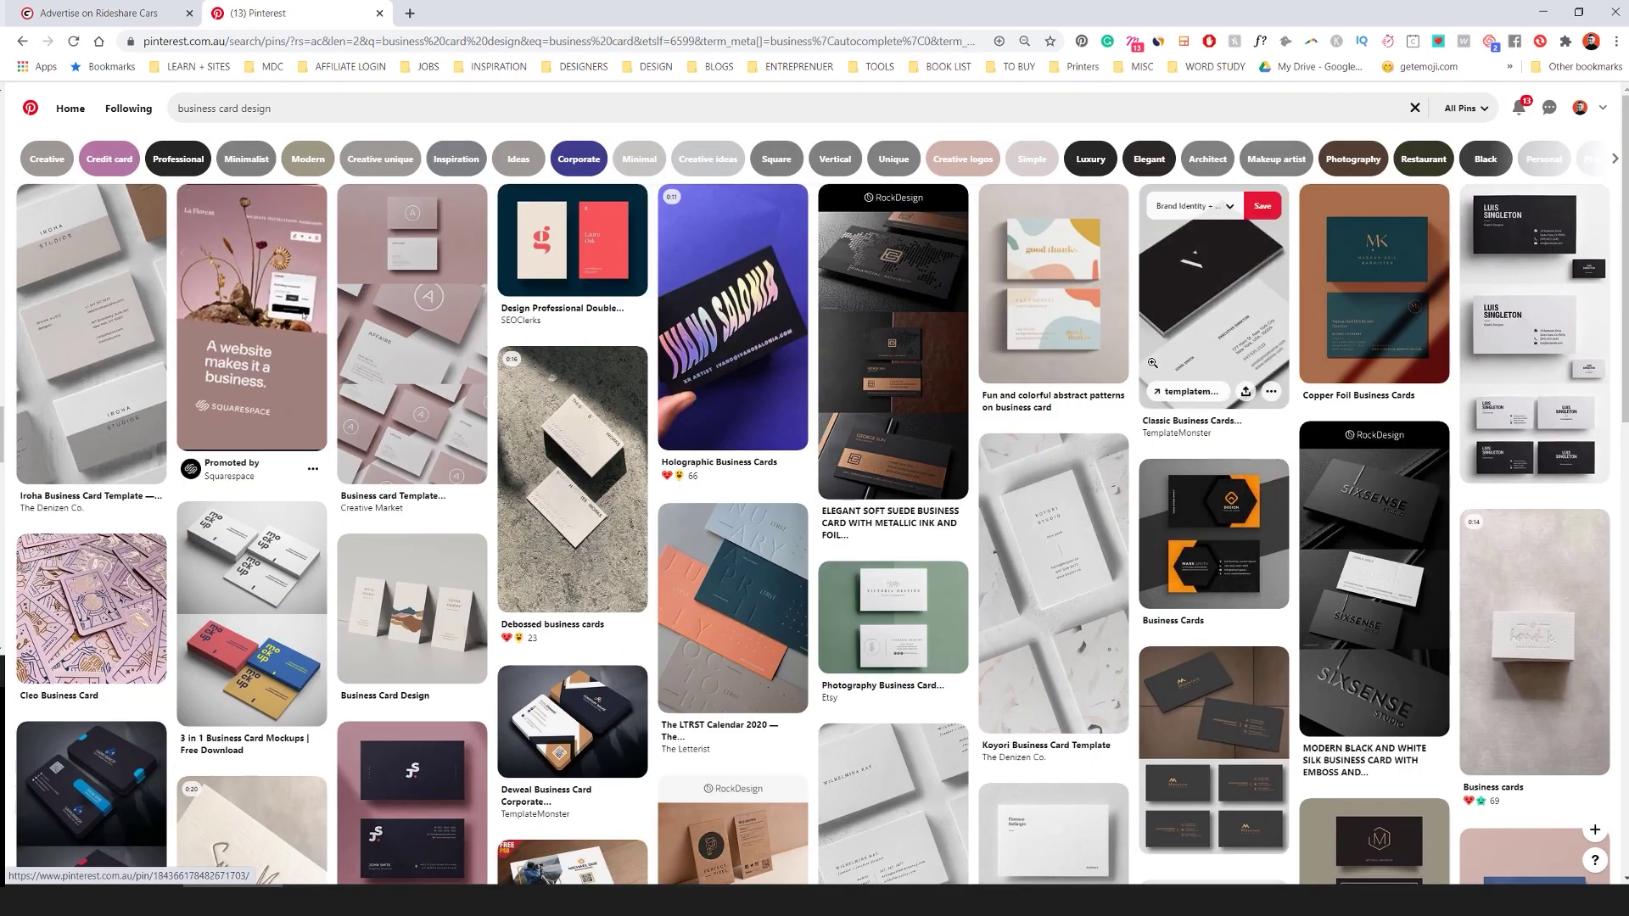
{"action": "scroll", "coordinate": [1049, 375], "scroll_direction": "down", "scroll_amount": 10}
{"action": "scroll", "coordinate": [434, 397], "scroll_direction": "down", "scroll_amount": 7}
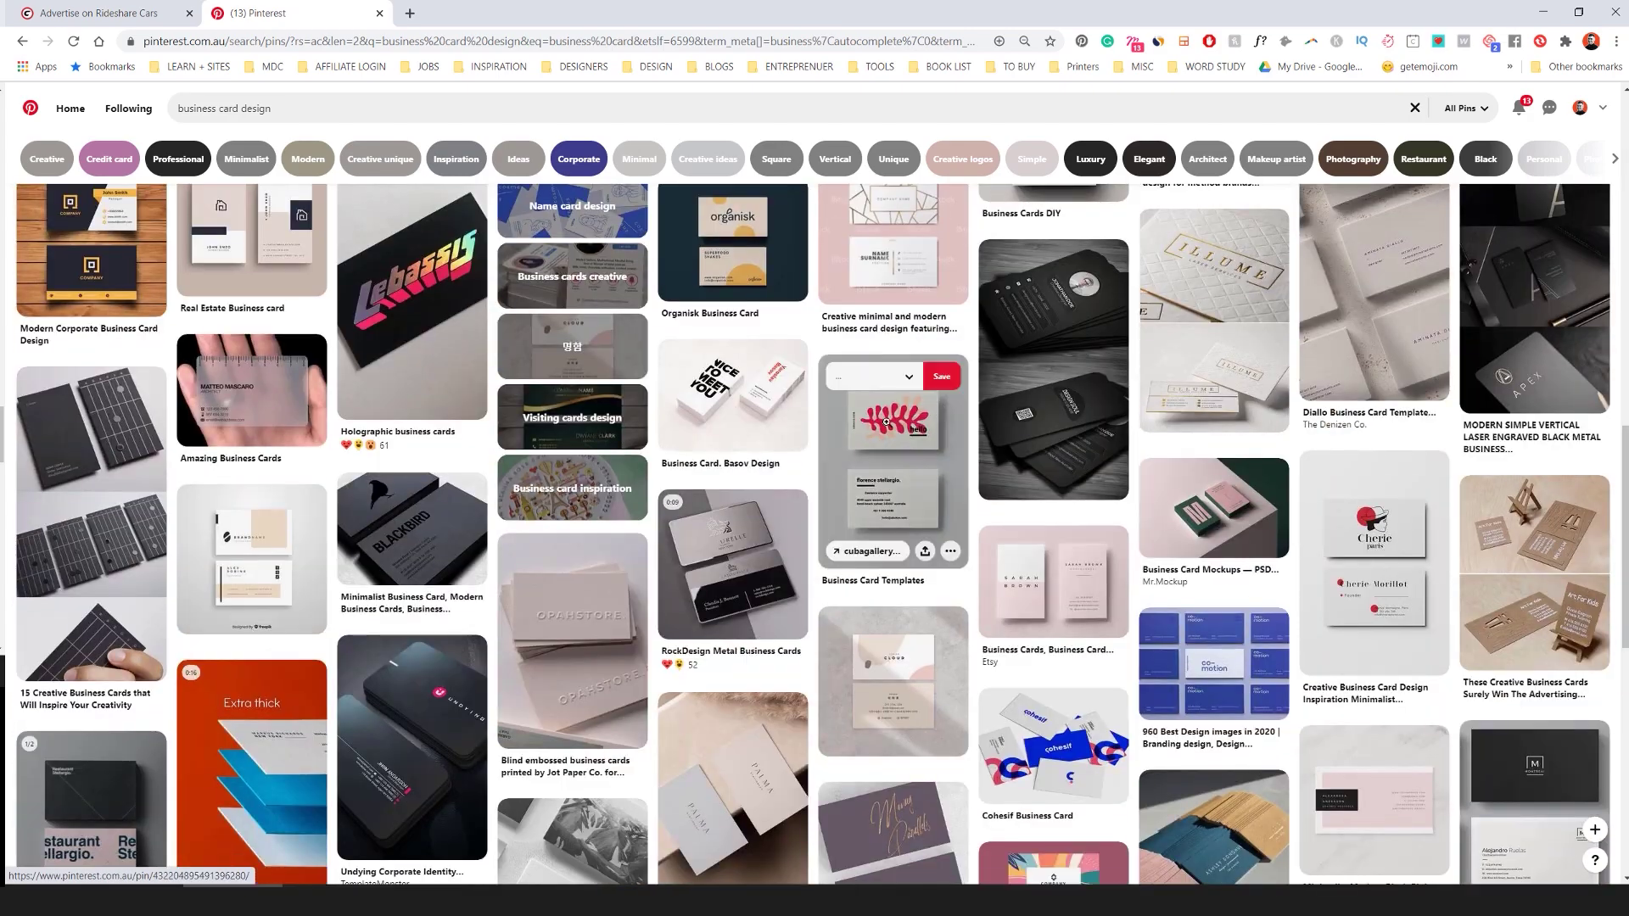
{"action": "scroll", "coordinate": [434, 397], "scroll_direction": "down", "scroll_amount": 20}
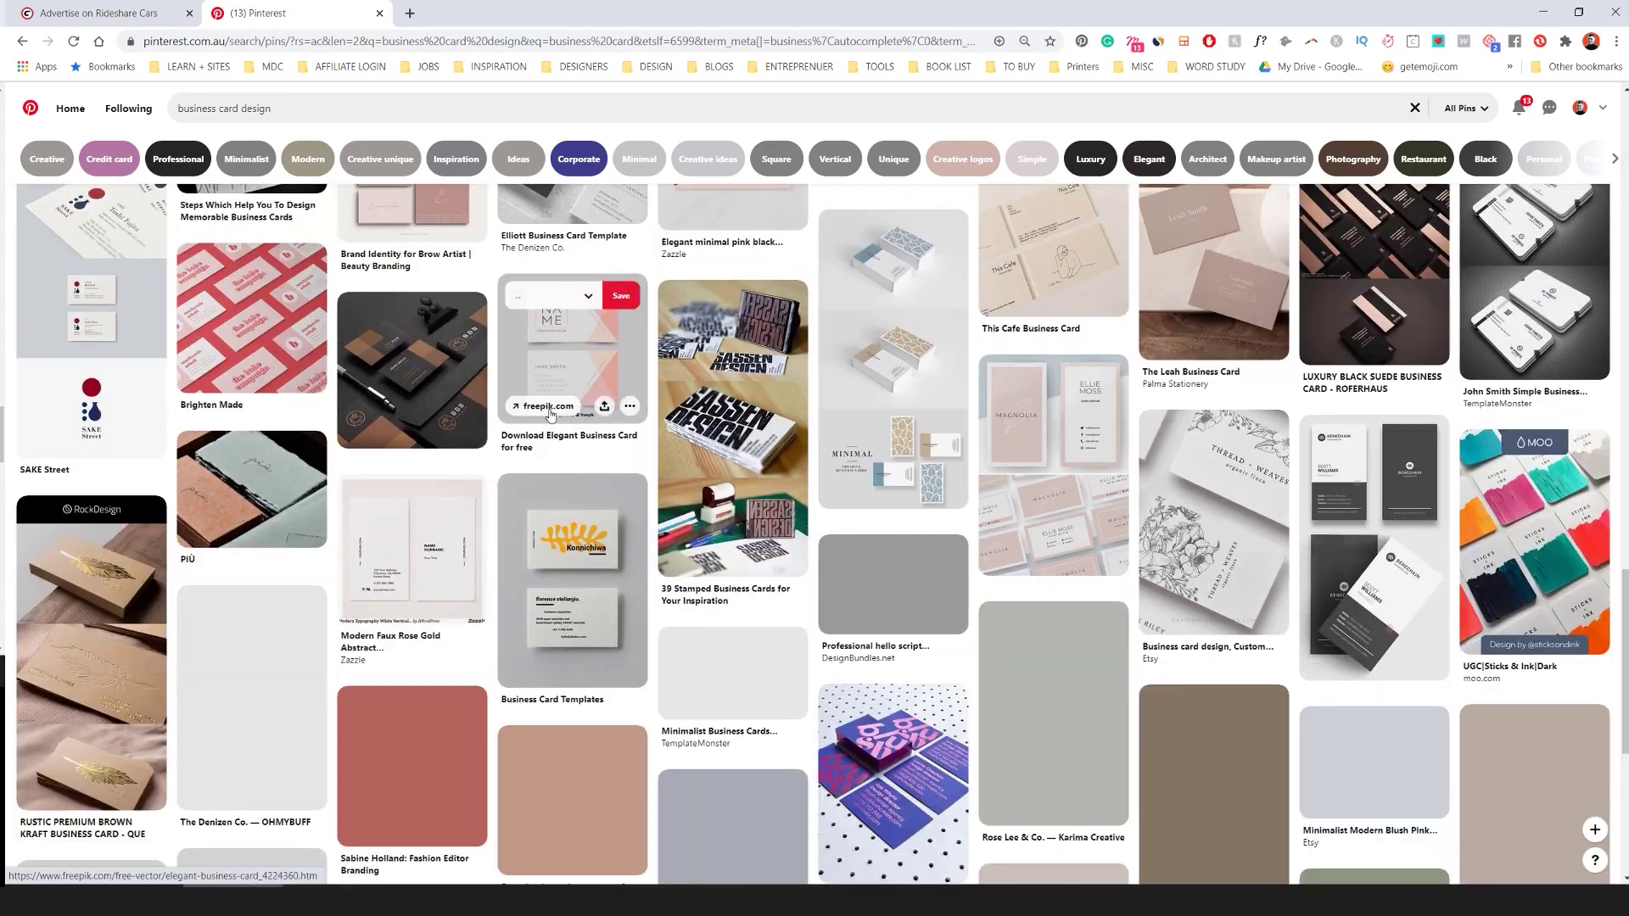
{"action": "scroll", "coordinate": [549, 416], "scroll_direction": "down", "scroll_amount": 7}
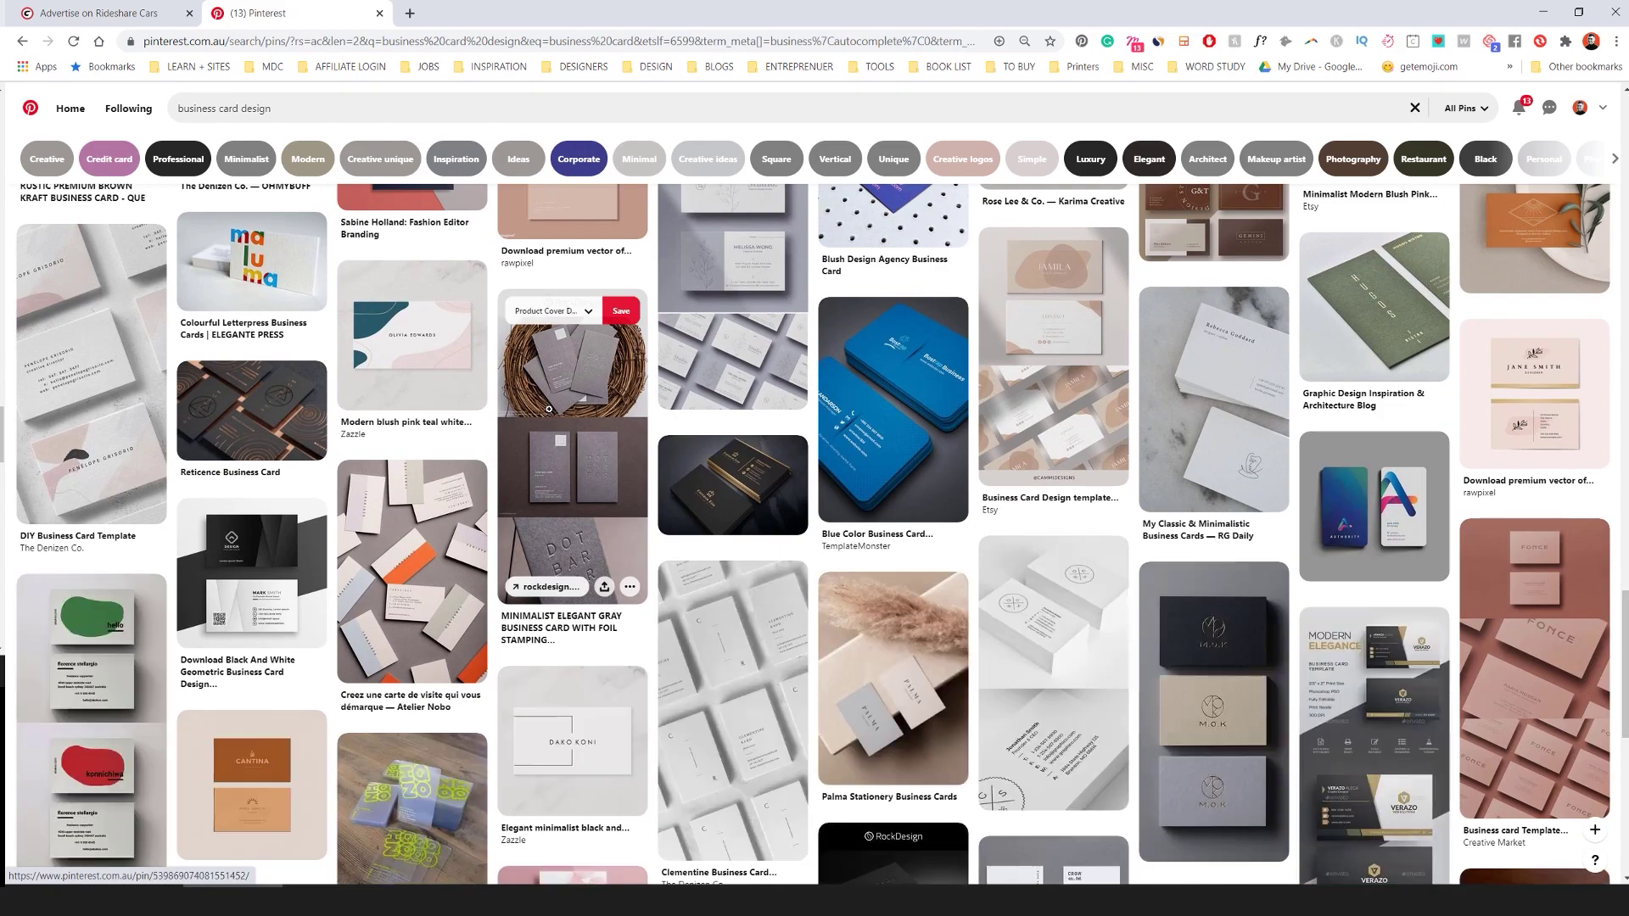
{"action": "scroll", "coordinate": [549, 409], "scroll_direction": "down", "scroll_amount": 4}
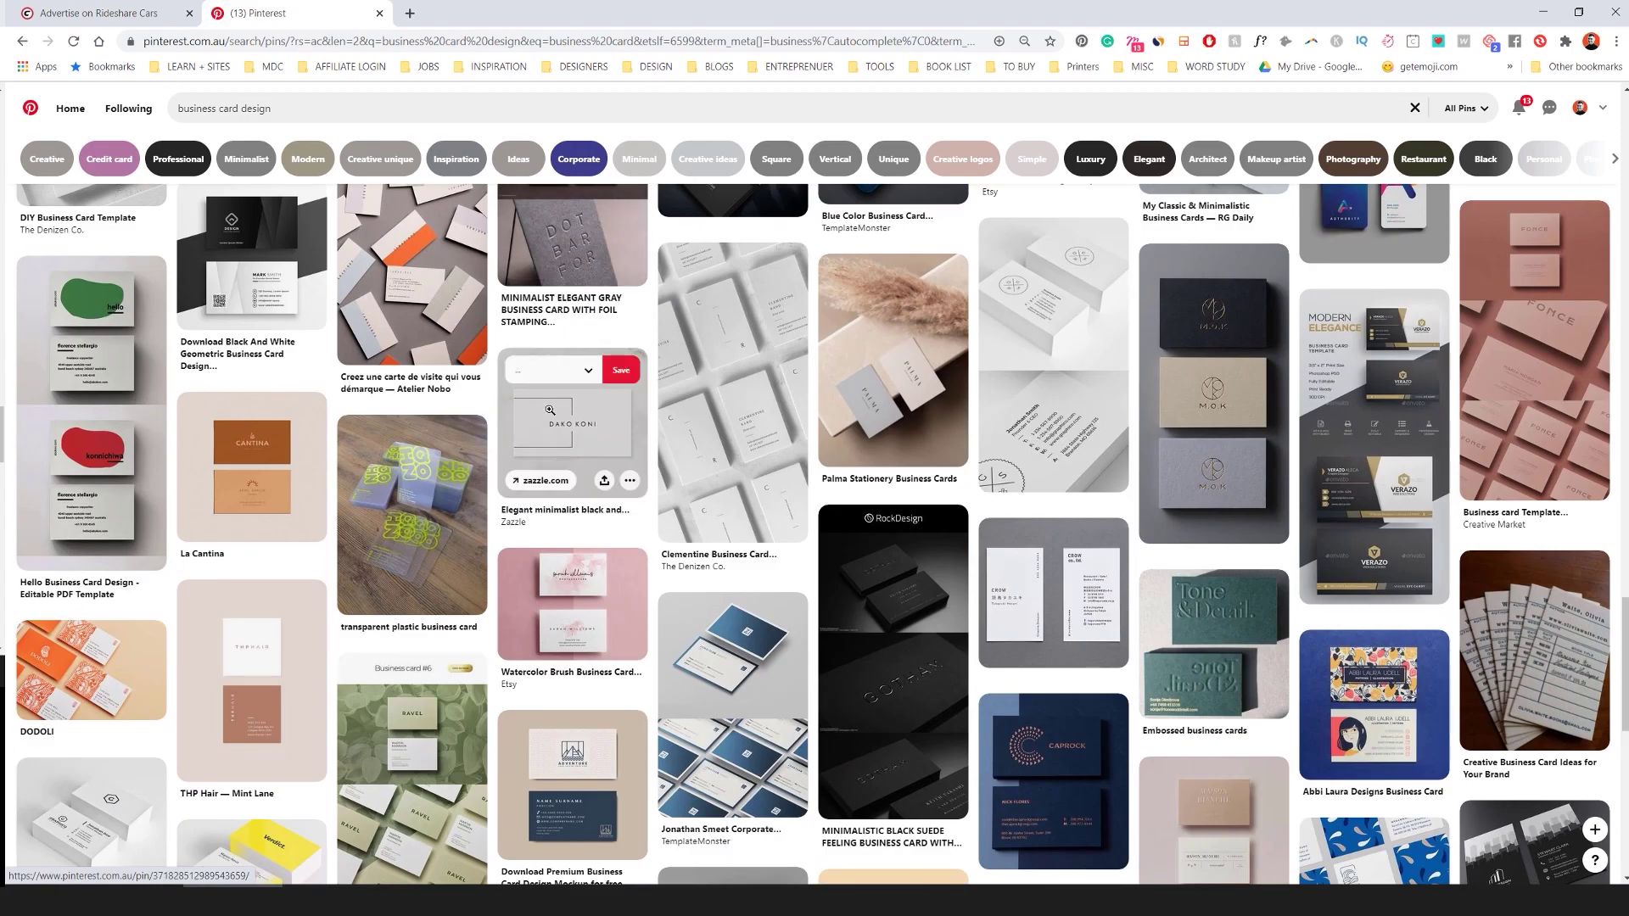
{"action": "scroll", "coordinate": [550, 410], "scroll_direction": "down", "scroll_amount": 15}
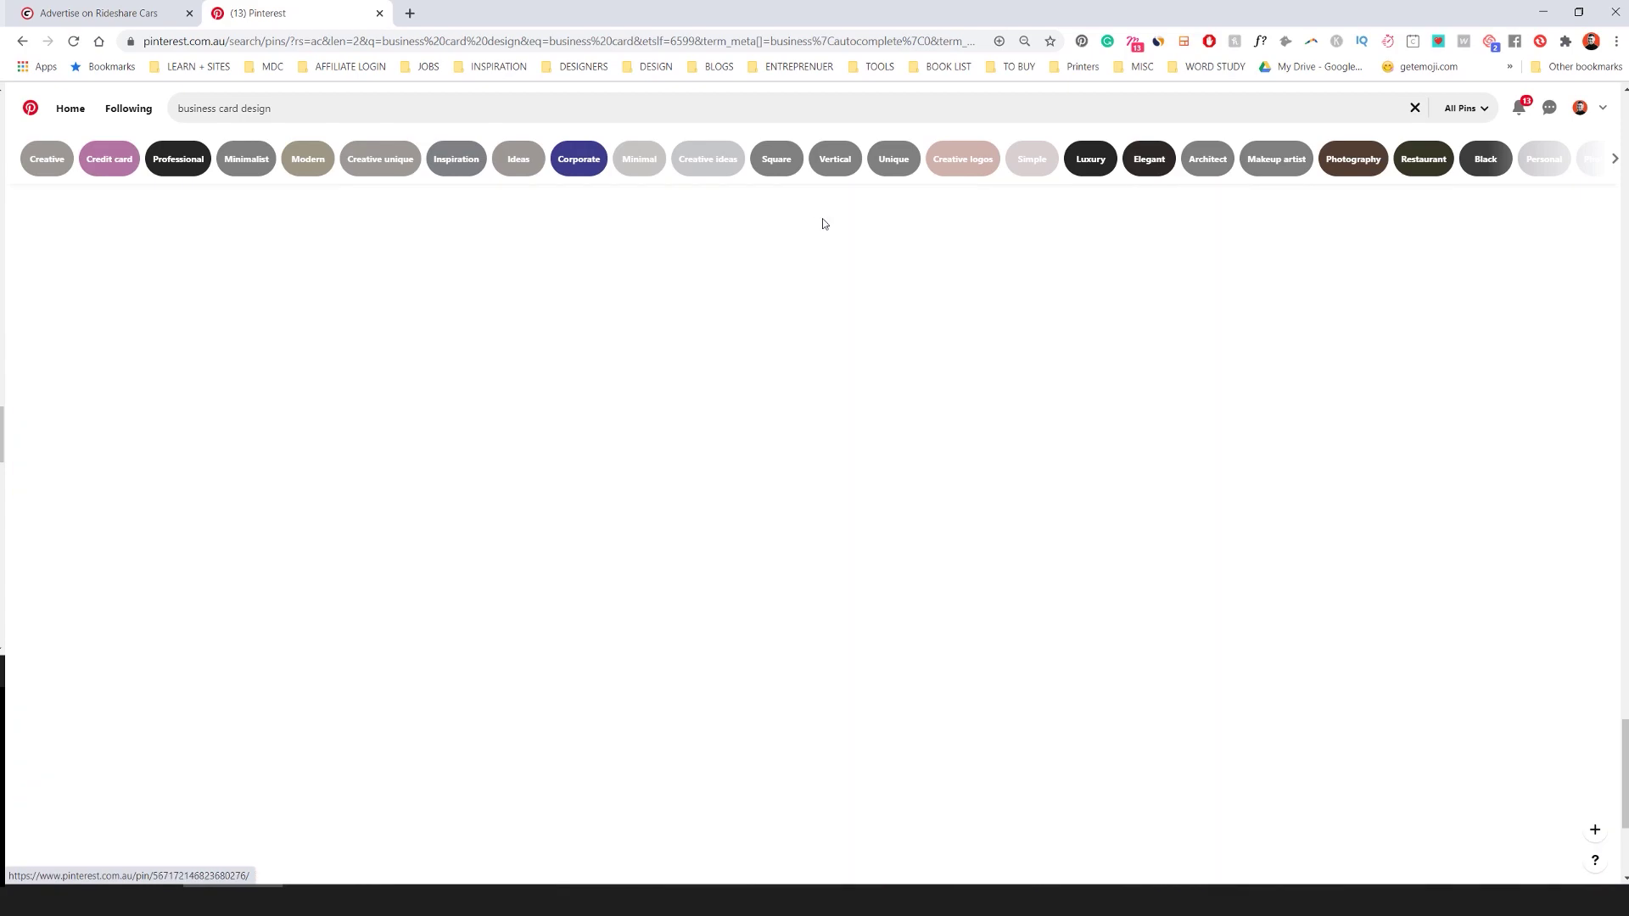
{"action": "scroll", "coordinate": [497, 543], "scroll_direction": "down", "scroll_amount": 10}
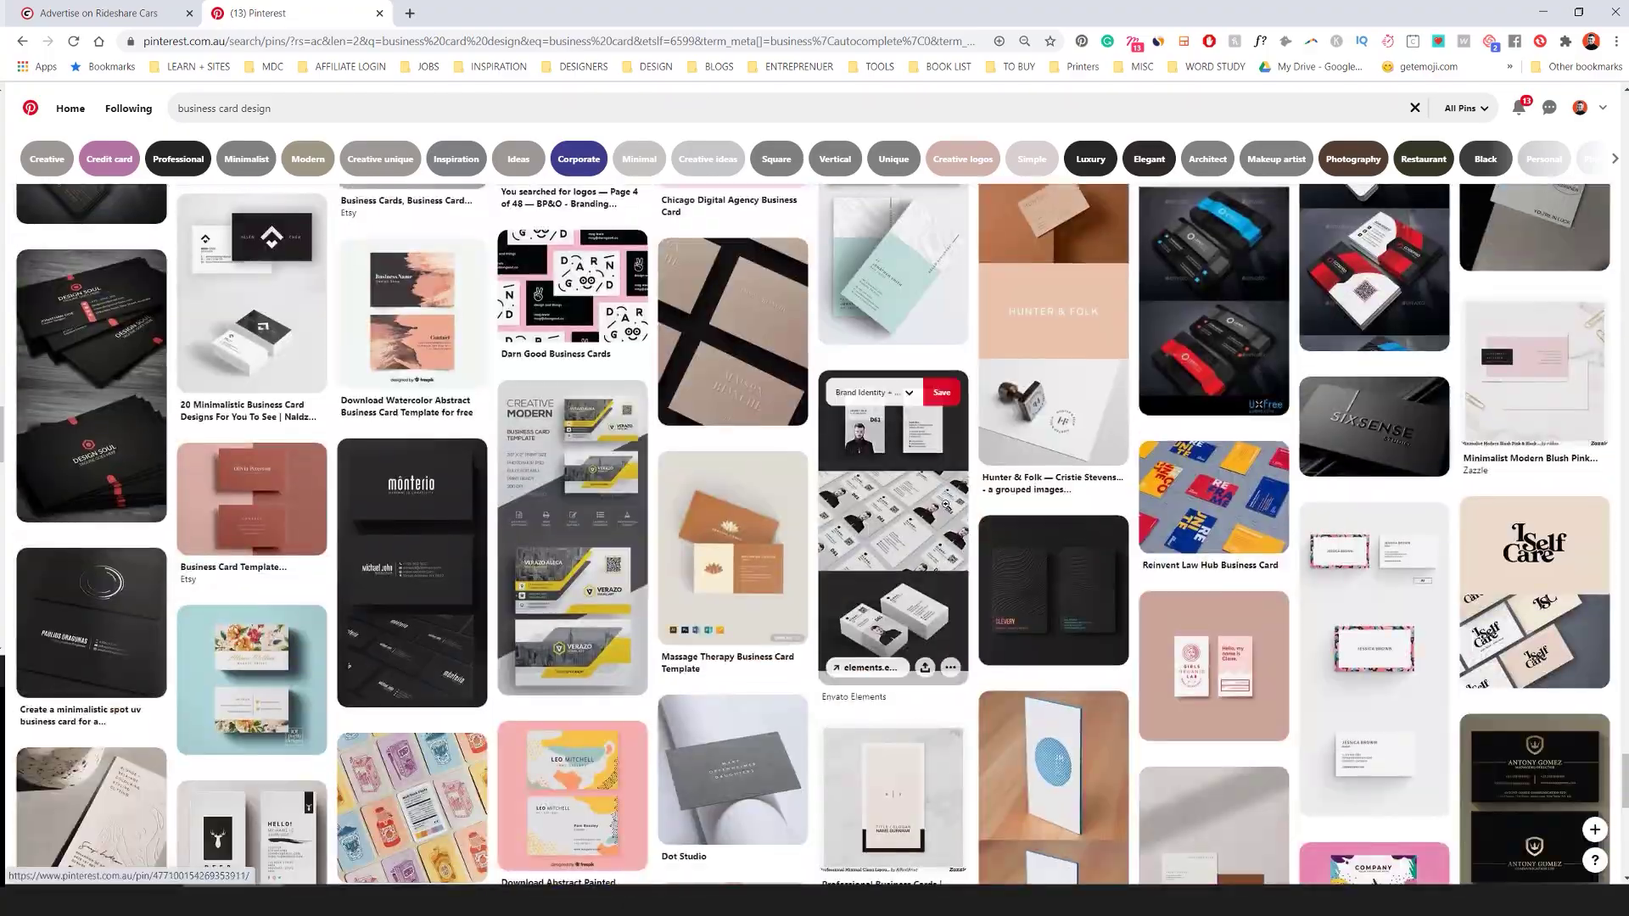
{"action": "left_click", "coordinate": [462, 467]}
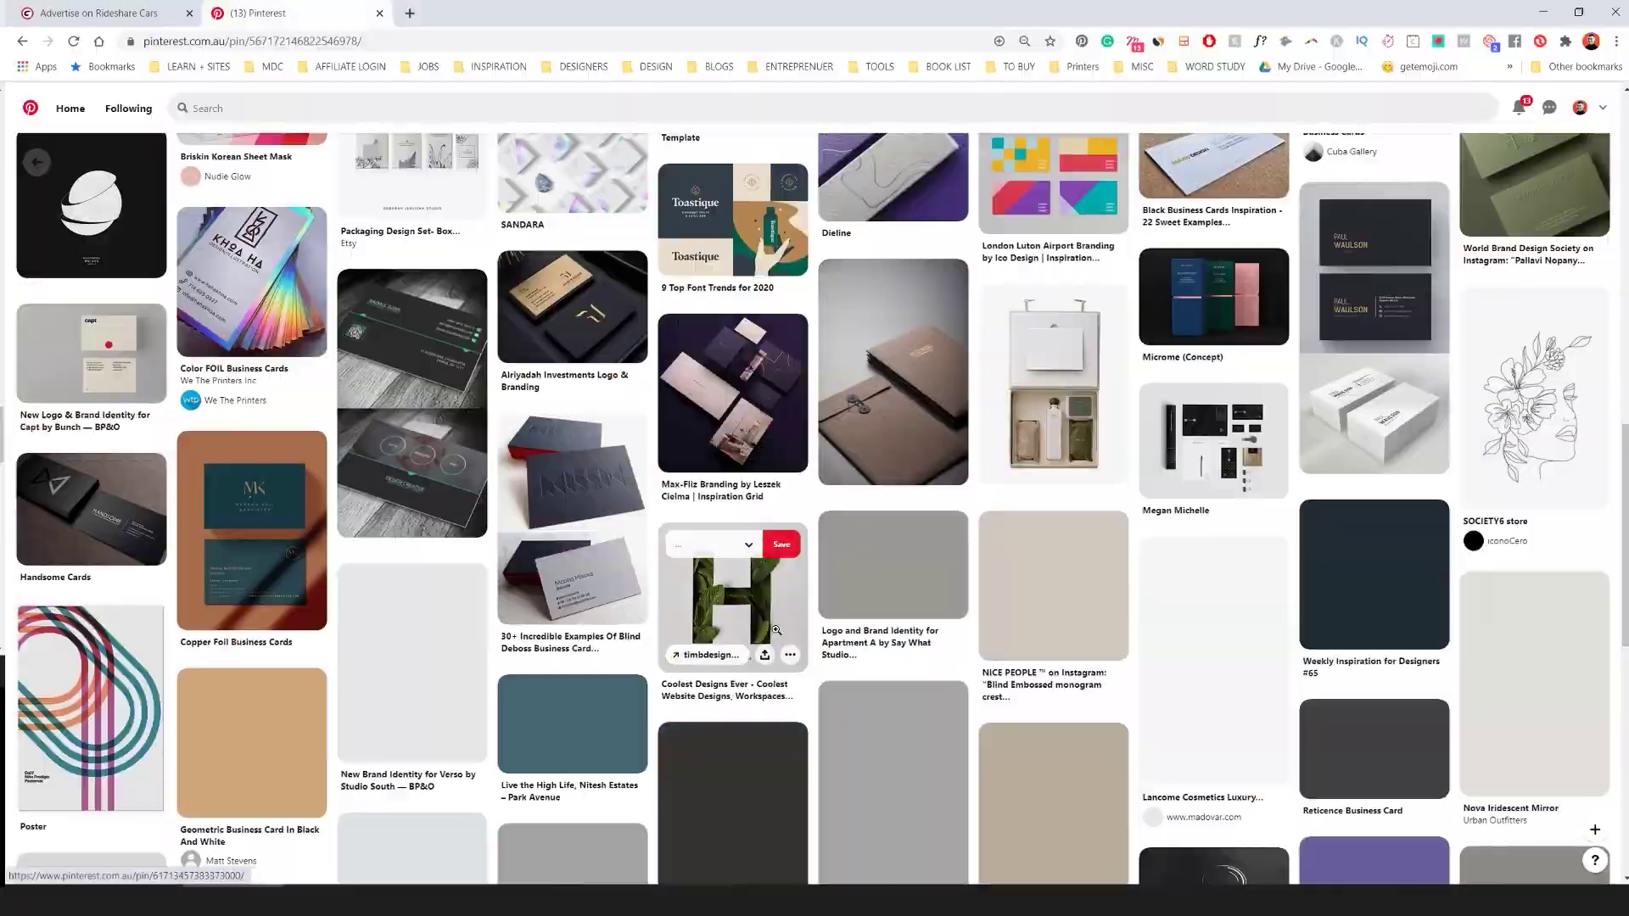
{"action": "scroll", "coordinate": [815, 509], "scroll_direction": "down", "scroll_amount": 10}
- Search Pinterest for "driving speed poster design", simplify the search to "driving poster design", and open a poster pin
{"action": "left_click", "coordinate": [270, 105]}
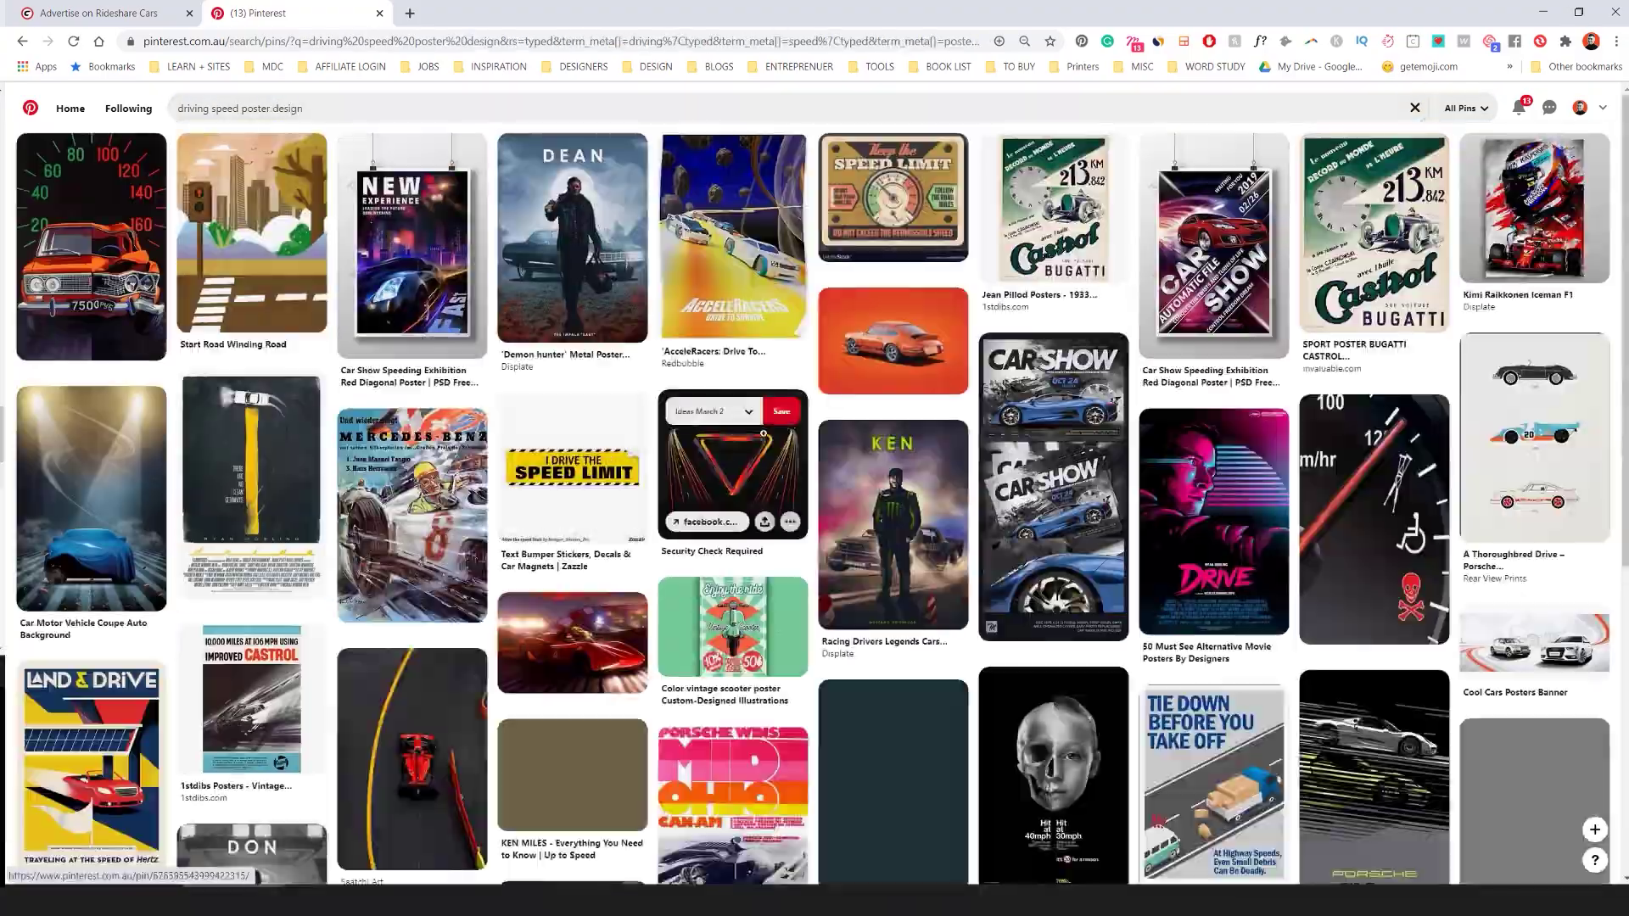
{"action": "scroll", "coordinate": [815, 509], "scroll_direction": "down", "scroll_amount": 10}
{"action": "left_click", "coordinate": [208, 111]}
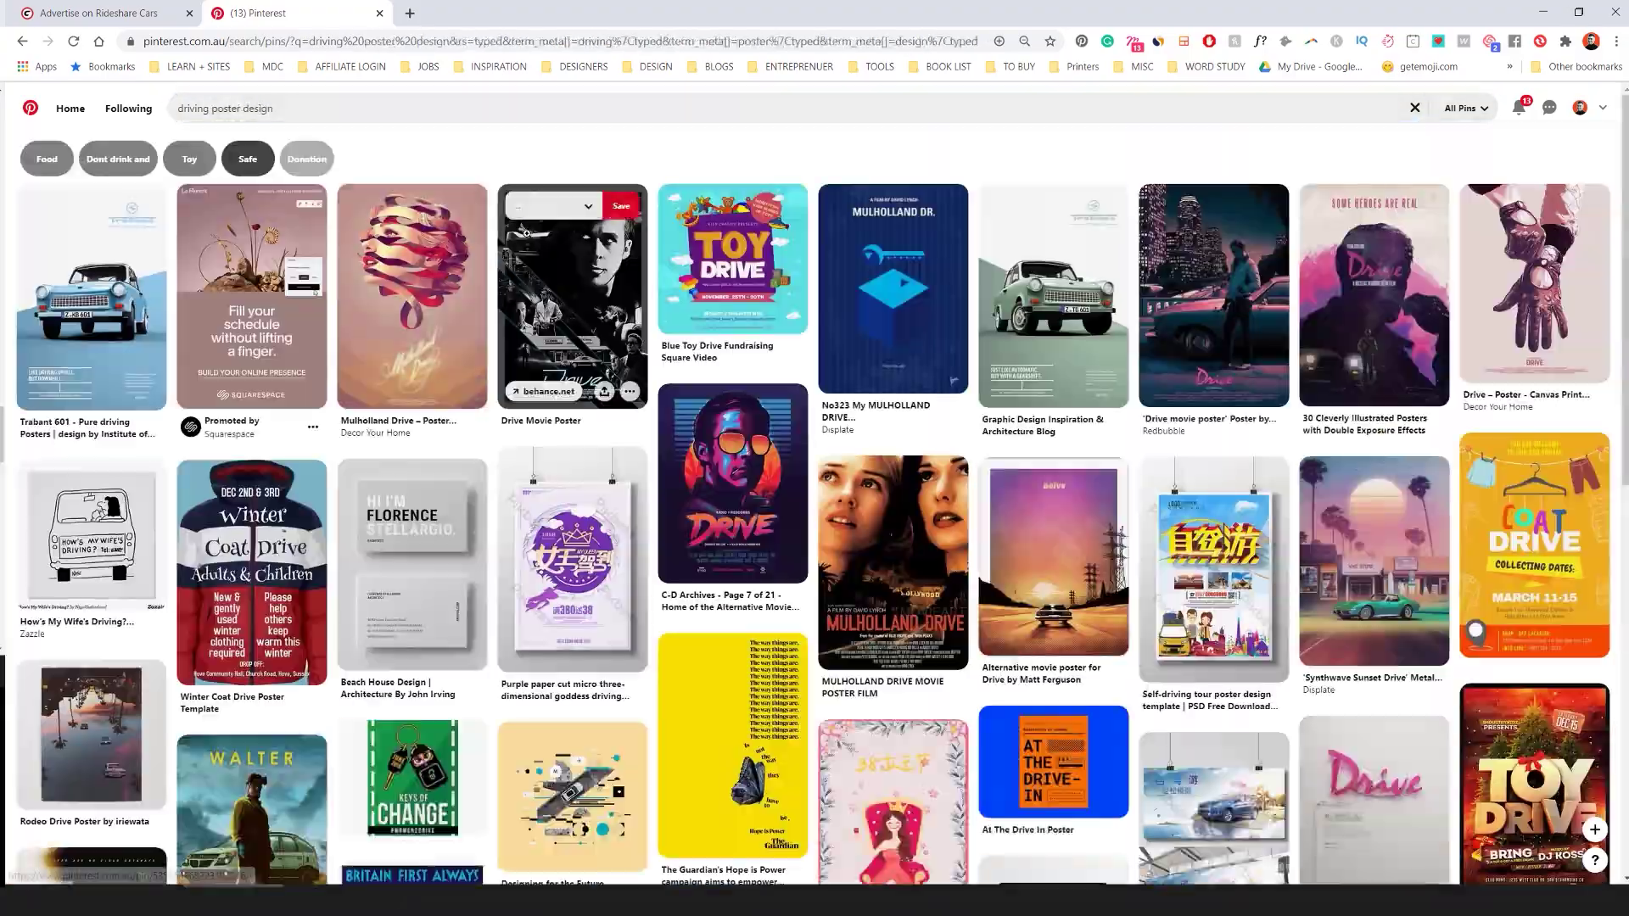
{"action": "scroll", "coordinate": [815, 509], "scroll_direction": "down", "scroll_amount": 5}
{"action": "left_click", "coordinate": [579, 355]}
{"action": "scroll", "coordinate": [425, 381], "scroll_direction": "down", "scroll_amount": 2}
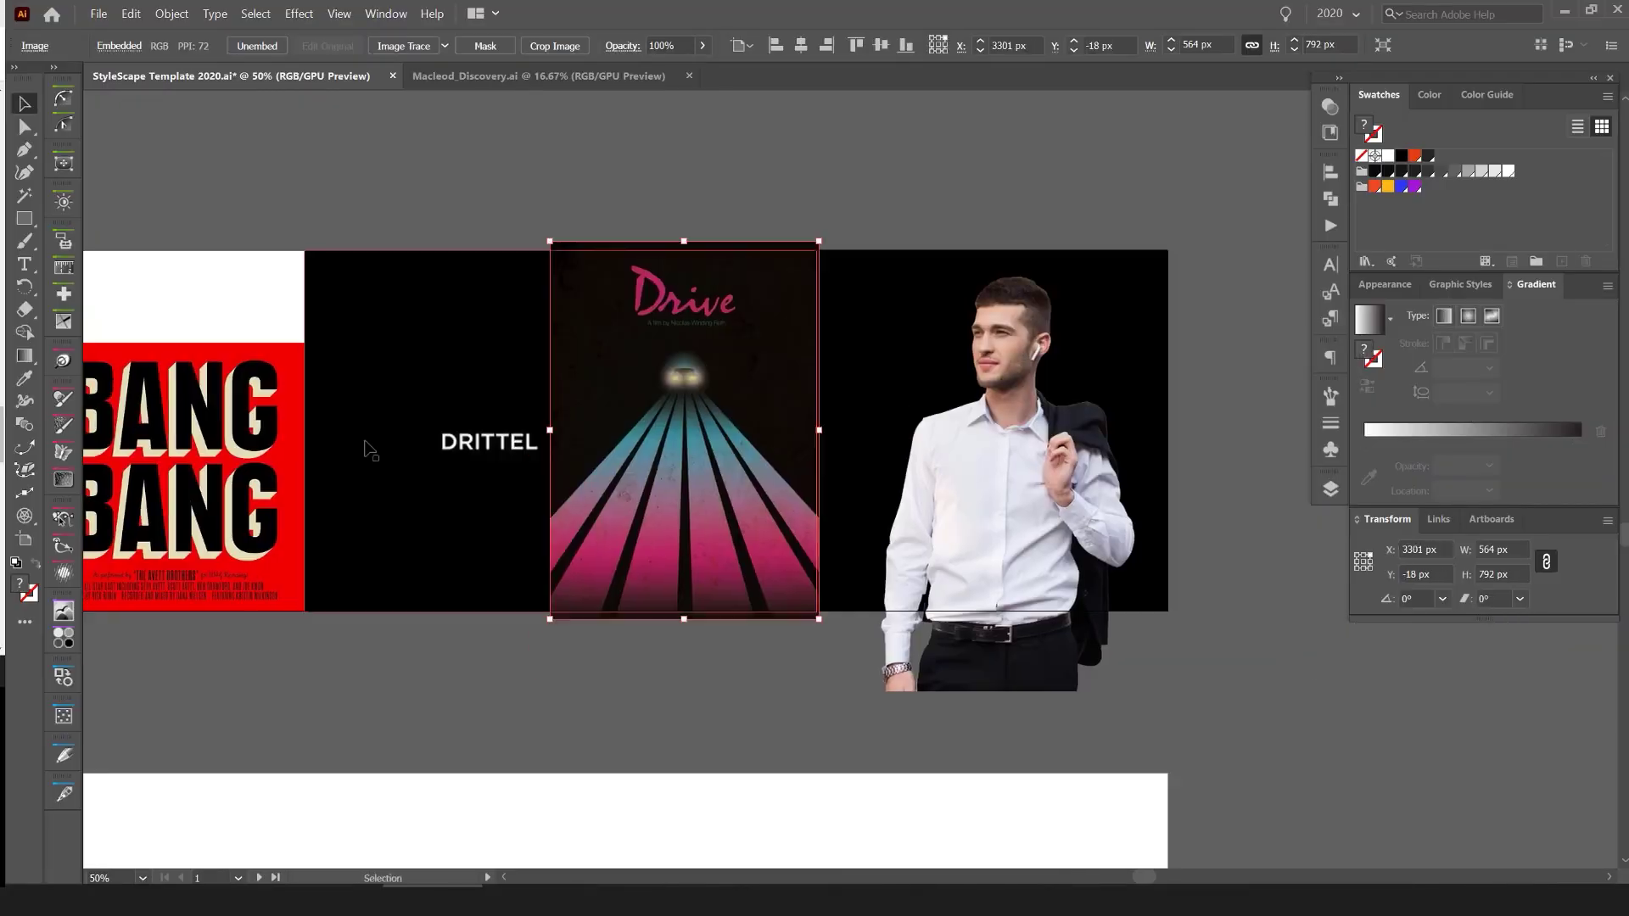
- Position the Drive poster beside the BANG BANG poster and cover it with a 564 x 799 px red rectangle blended with Multiply
{"action": "left_click_drag", "start_coordinate": [378, 447], "coordinate": [865, 413]}
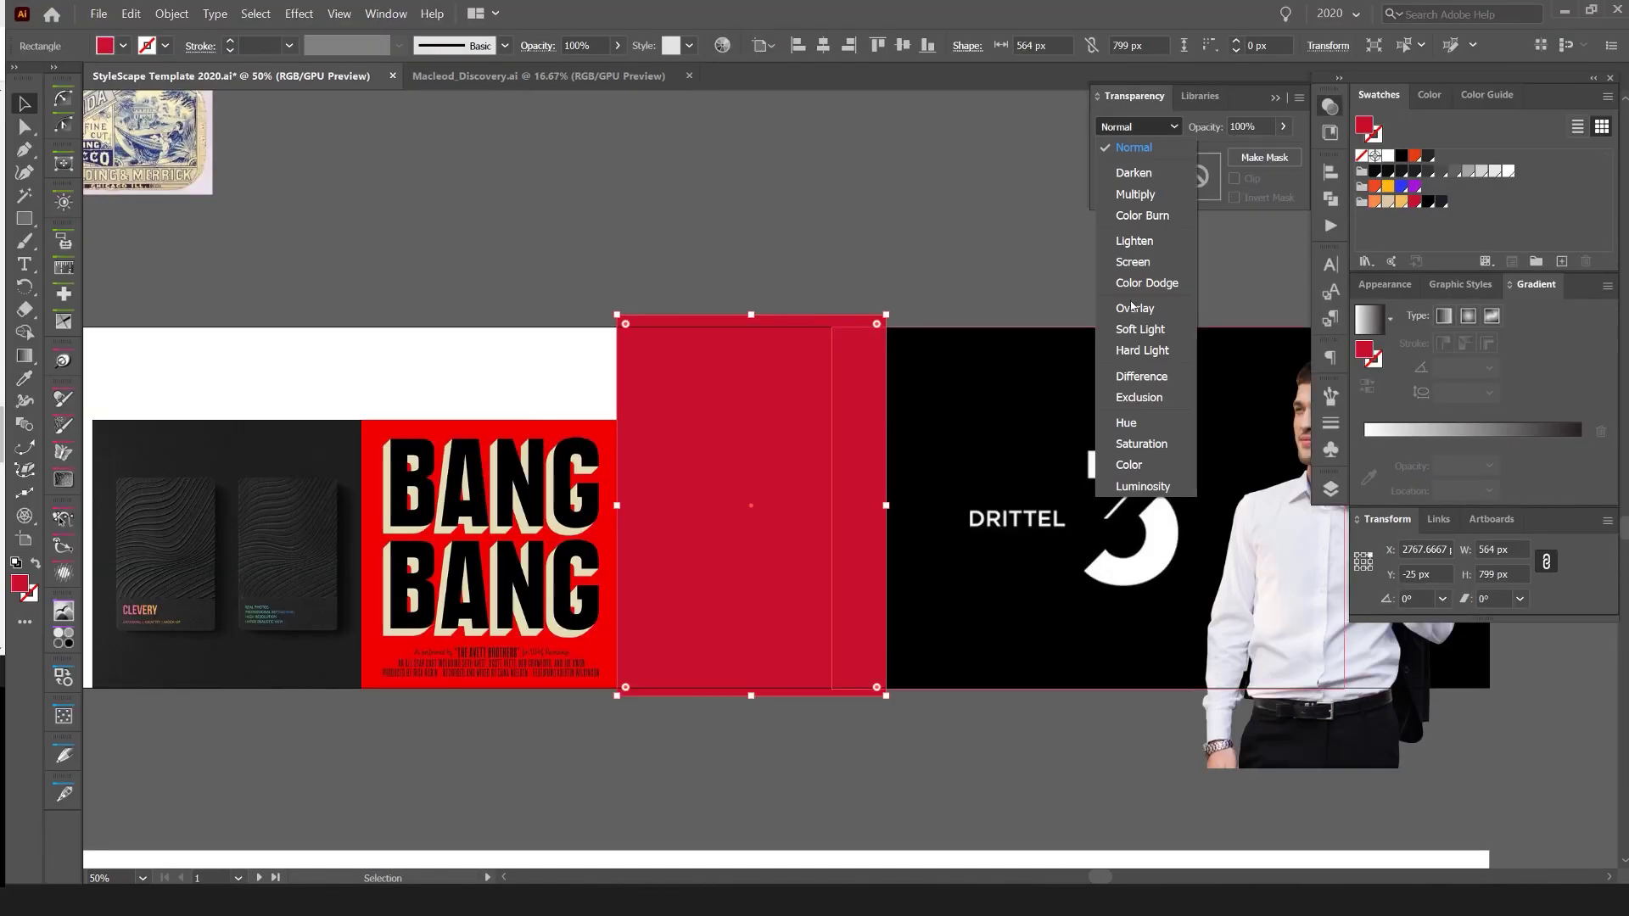
{"action": "left_click", "coordinate": [1134, 195]}
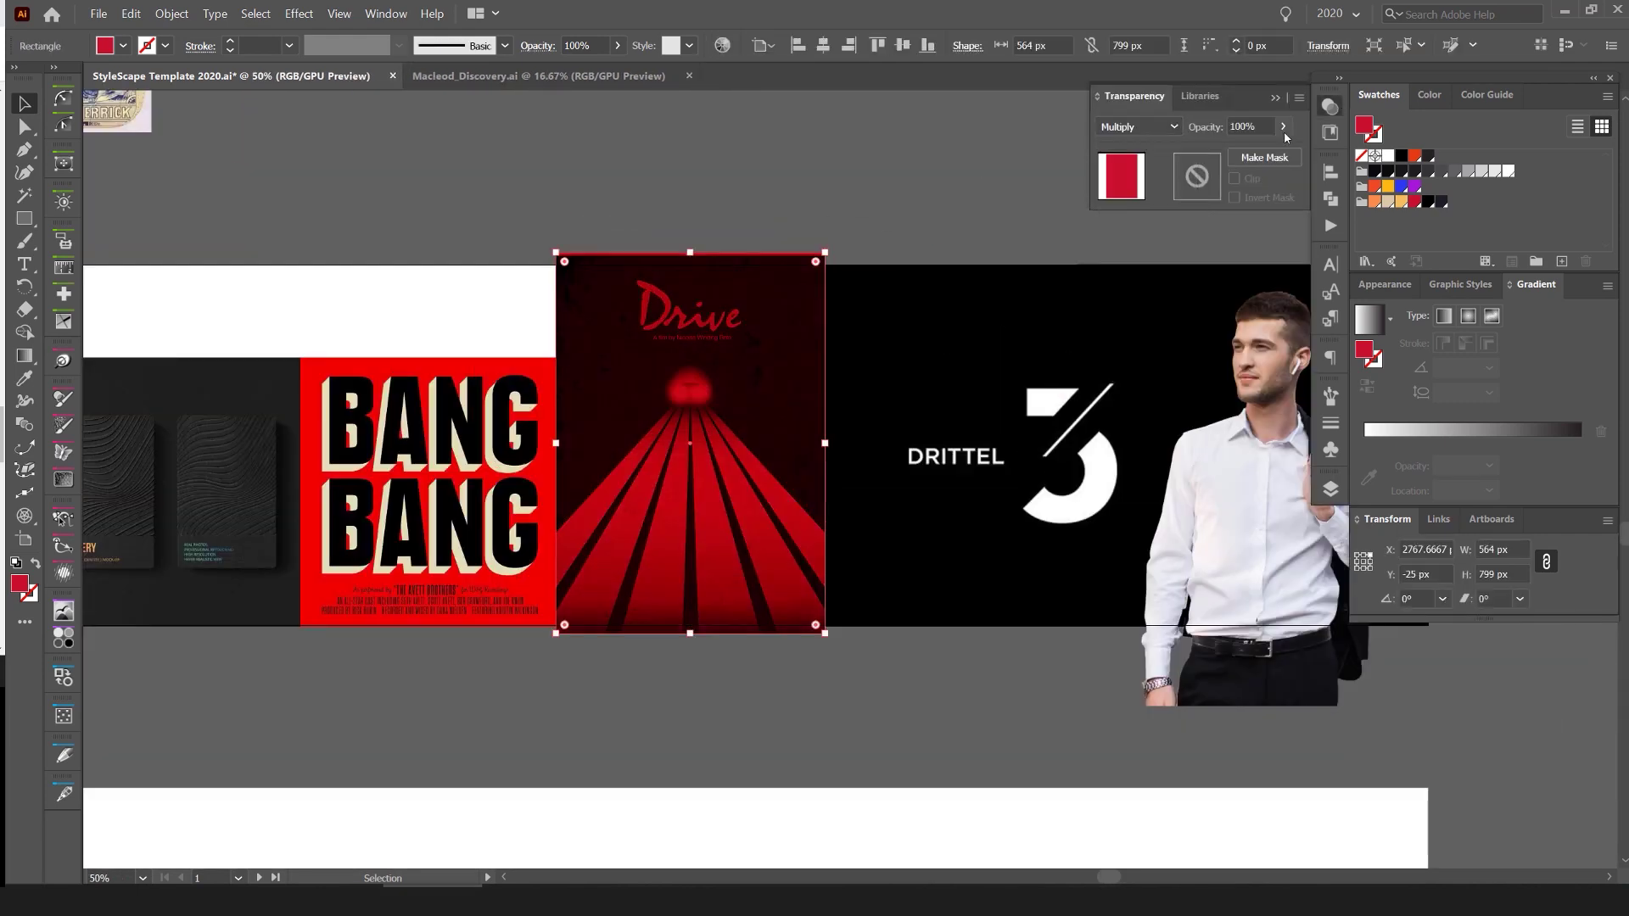
{"action": "left_click", "coordinate": [1013, 151]}
- Move the BANG BANG poster up beside the Drive poster and lay large dark italic PASSION text across the red panel
{"action": "left_click_drag", "start_coordinate": [766, 355], "coordinate": [766, 278]}
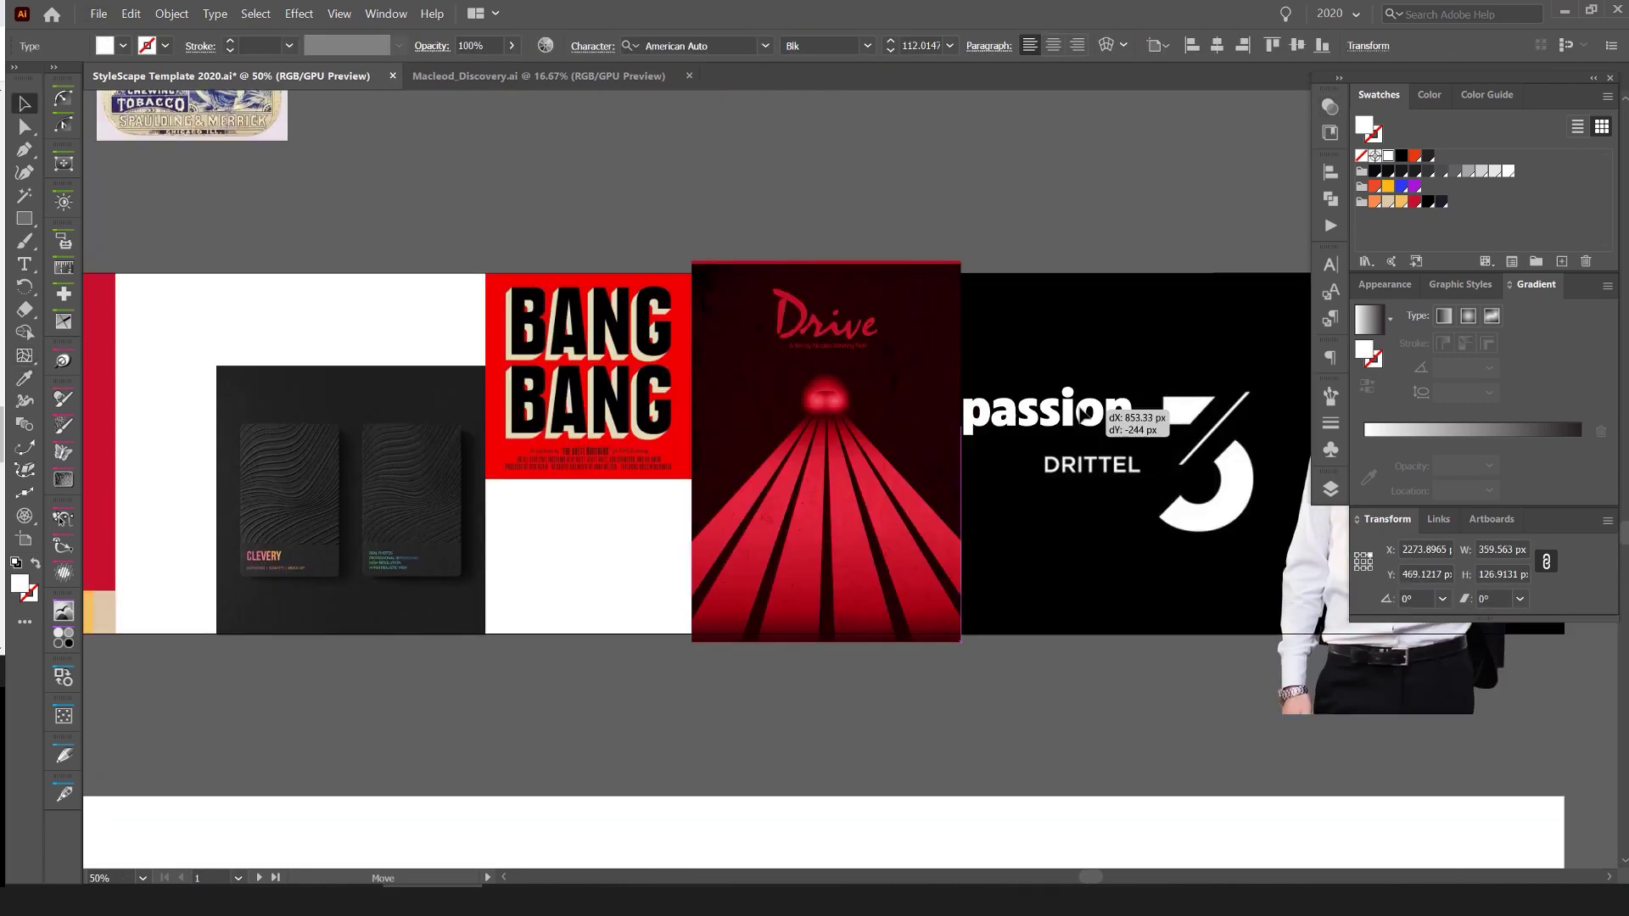
{"action": "left_click_drag", "start_coordinate": [732, 179], "coordinate": [562, 210]}
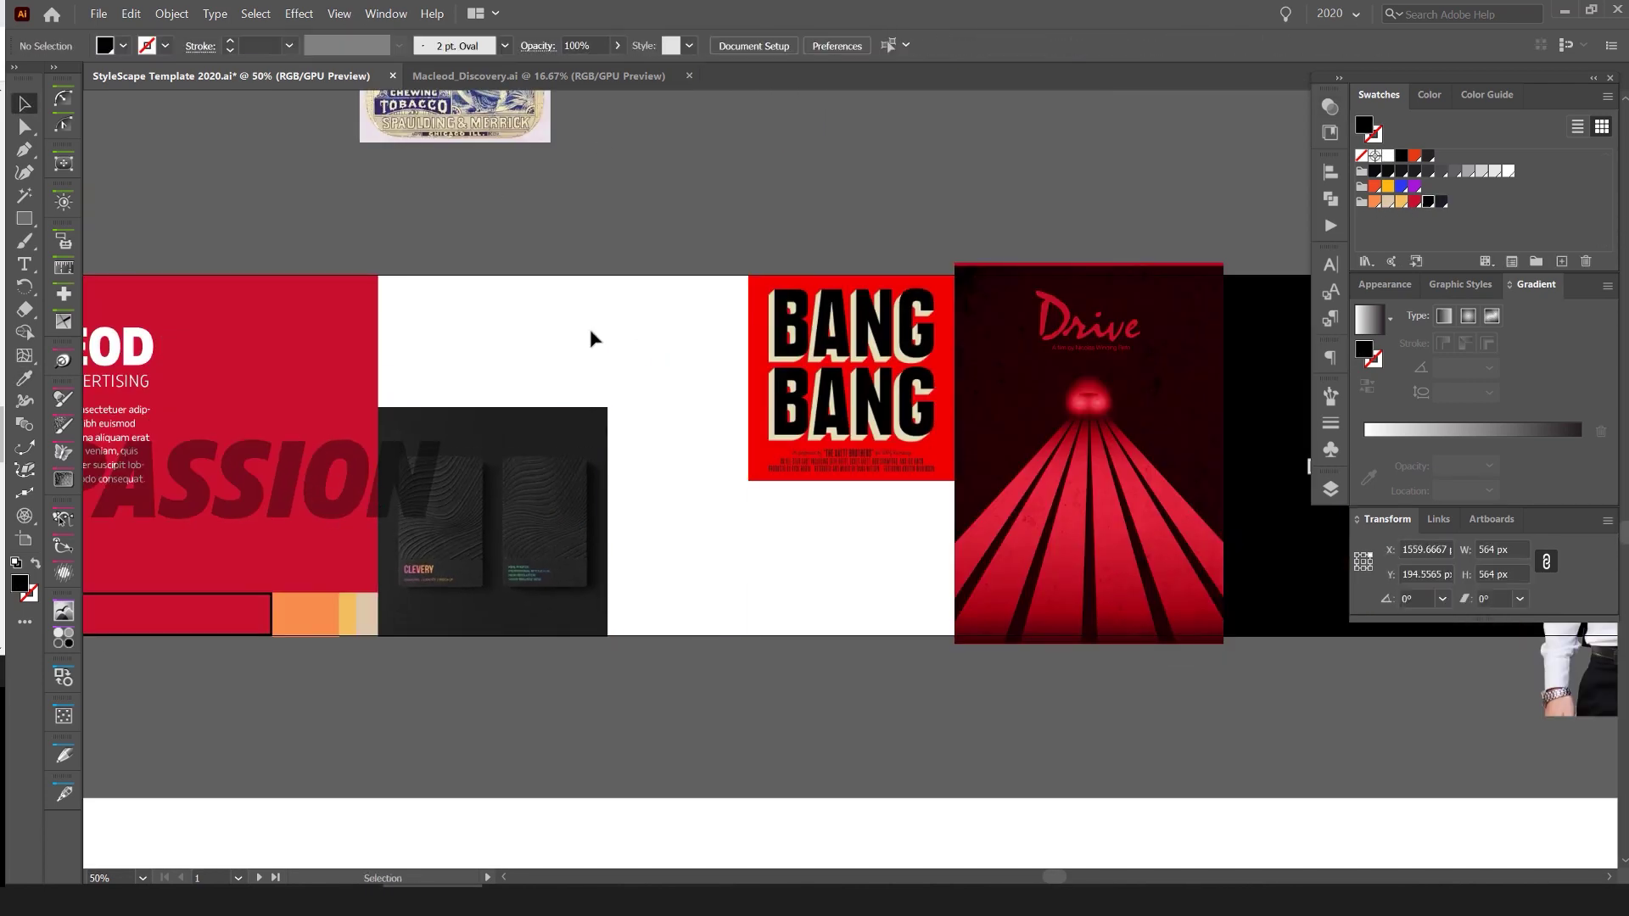
{"action": "left_click_drag", "start_coordinate": [588, 272], "coordinate": [782, 424]}
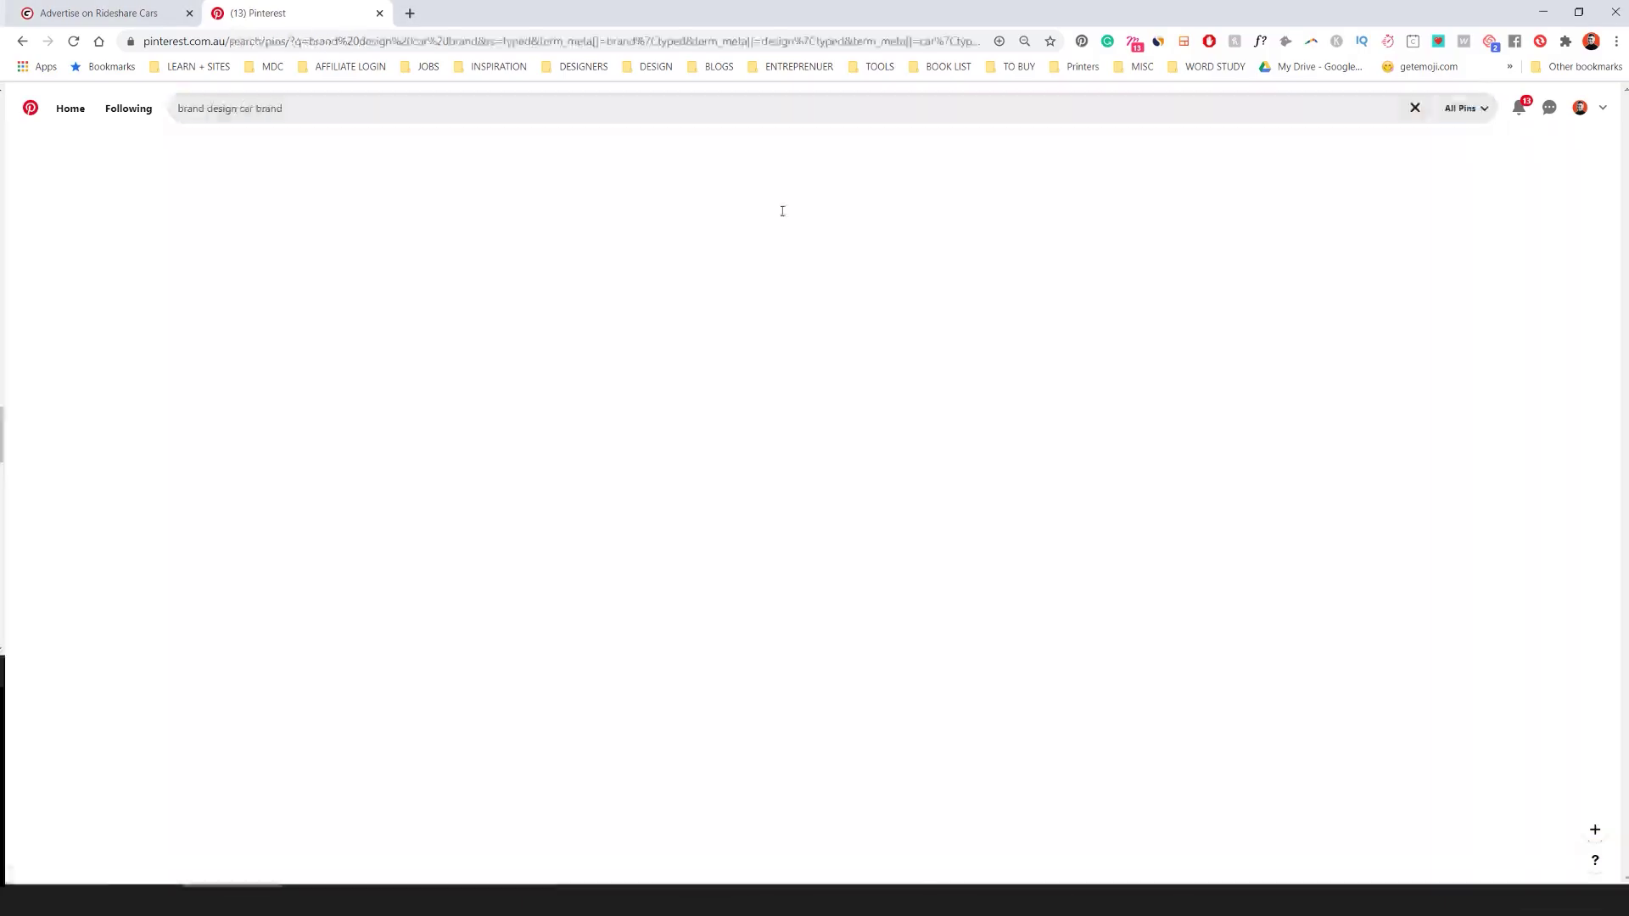
- Look through the Pinterest results for "brand design car brand" for automotive branding references
{"action": "scroll", "coordinate": [782, 211], "scroll_direction": "down", "scroll_amount": 20}
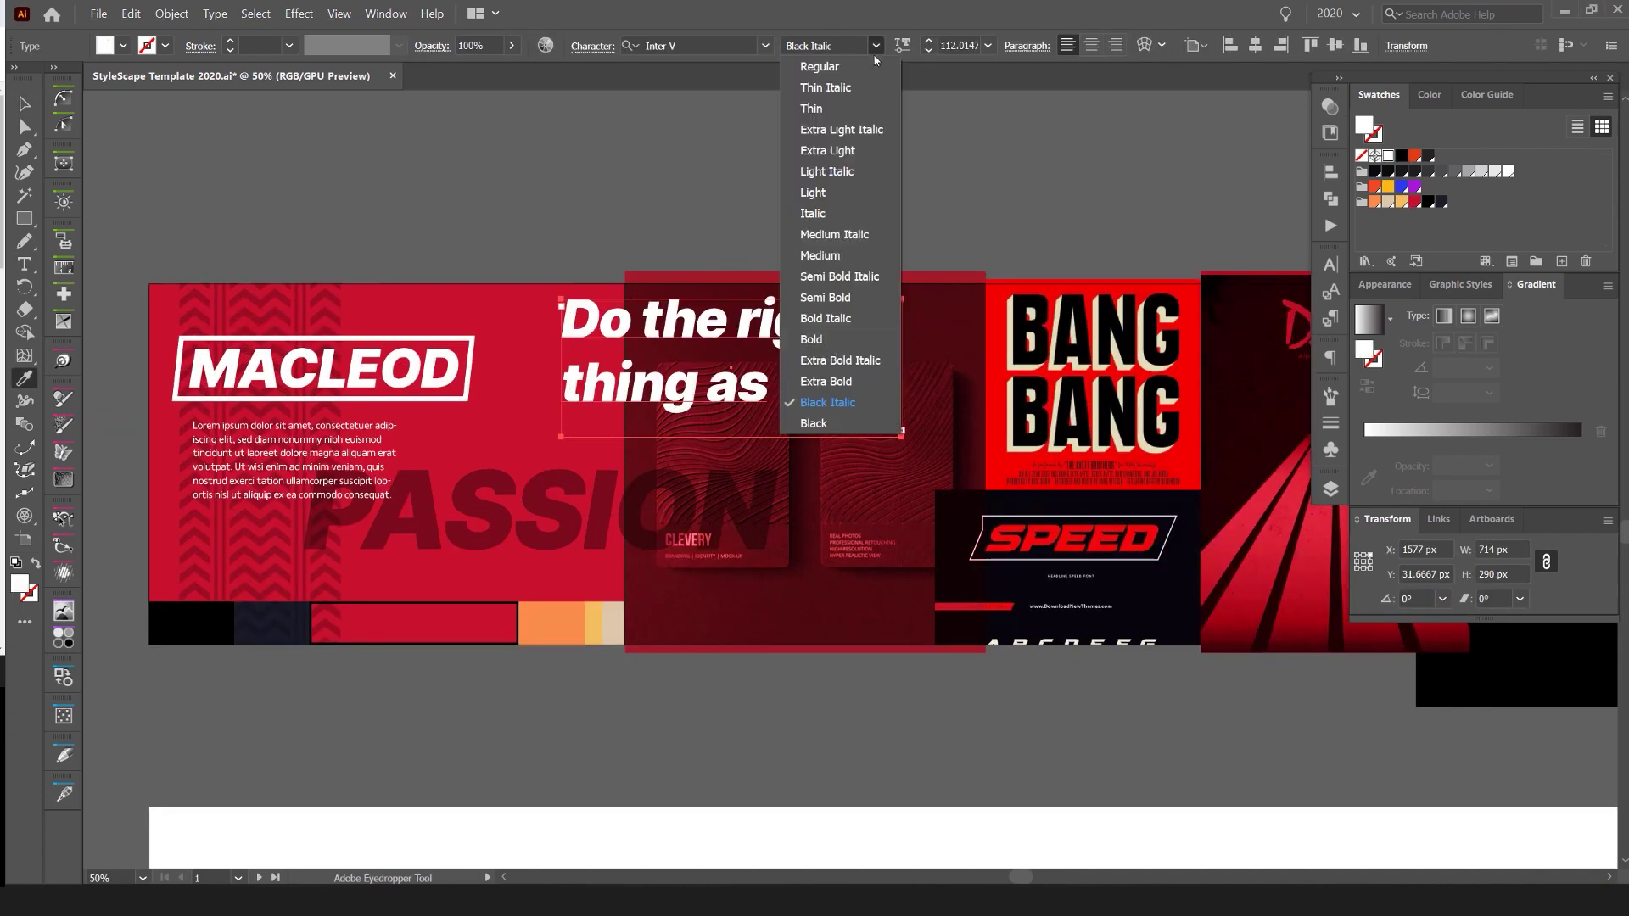
- Restyle the marketers quote in Inter V Extra Bold and set it on a 500 px red square beside the BANG BANG poster
{"action": "key", "text": "i"}
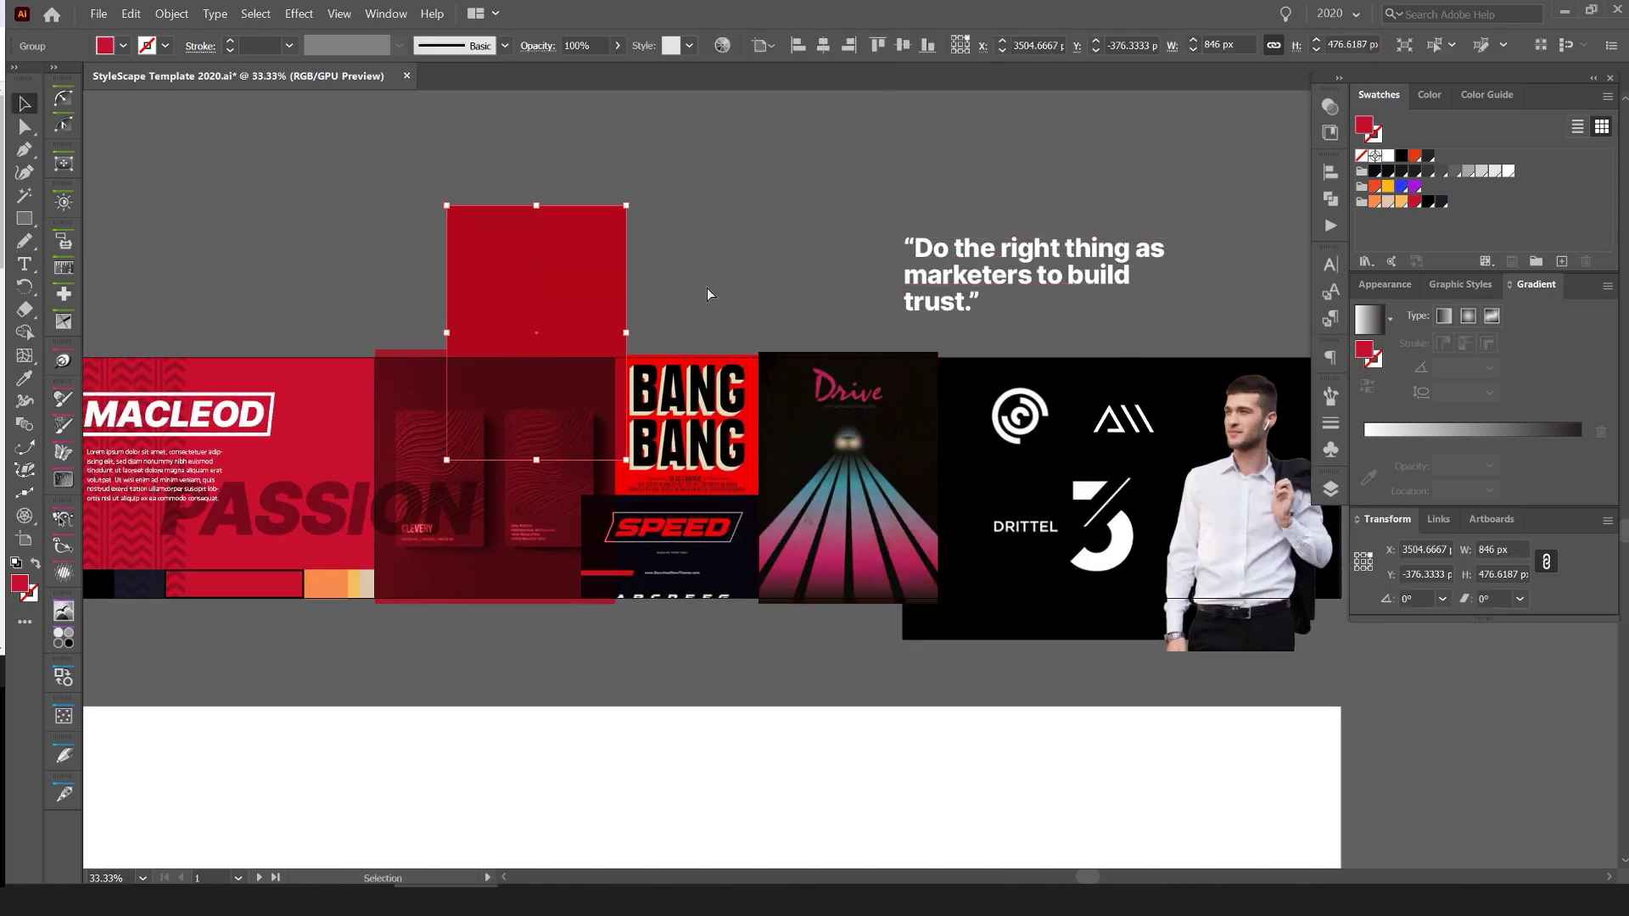
{"action": "left_click_drag", "start_coordinate": [771, 358], "coordinate": [923, 484]}
{"action": "type", "text": "500"}
{"action": "key", "text": "Tab"}
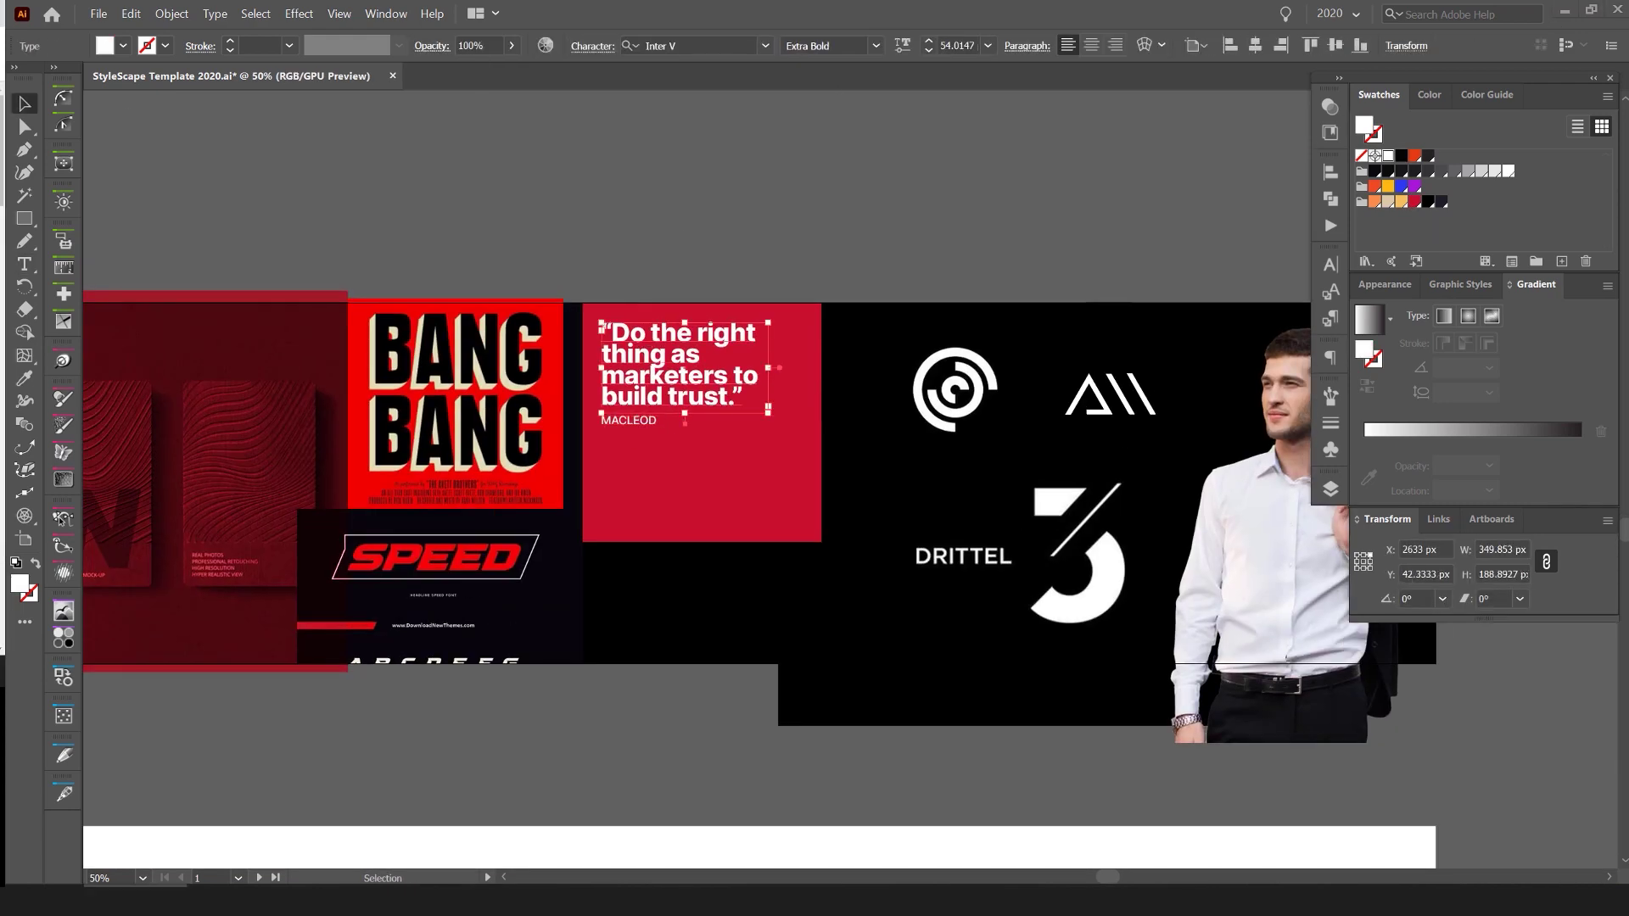
- Place the stage speaker photo behind the quote and turn the red square over it into a 90° gradient fading to transparent
{"action": "key", "text": "ctrl+shift+p"}
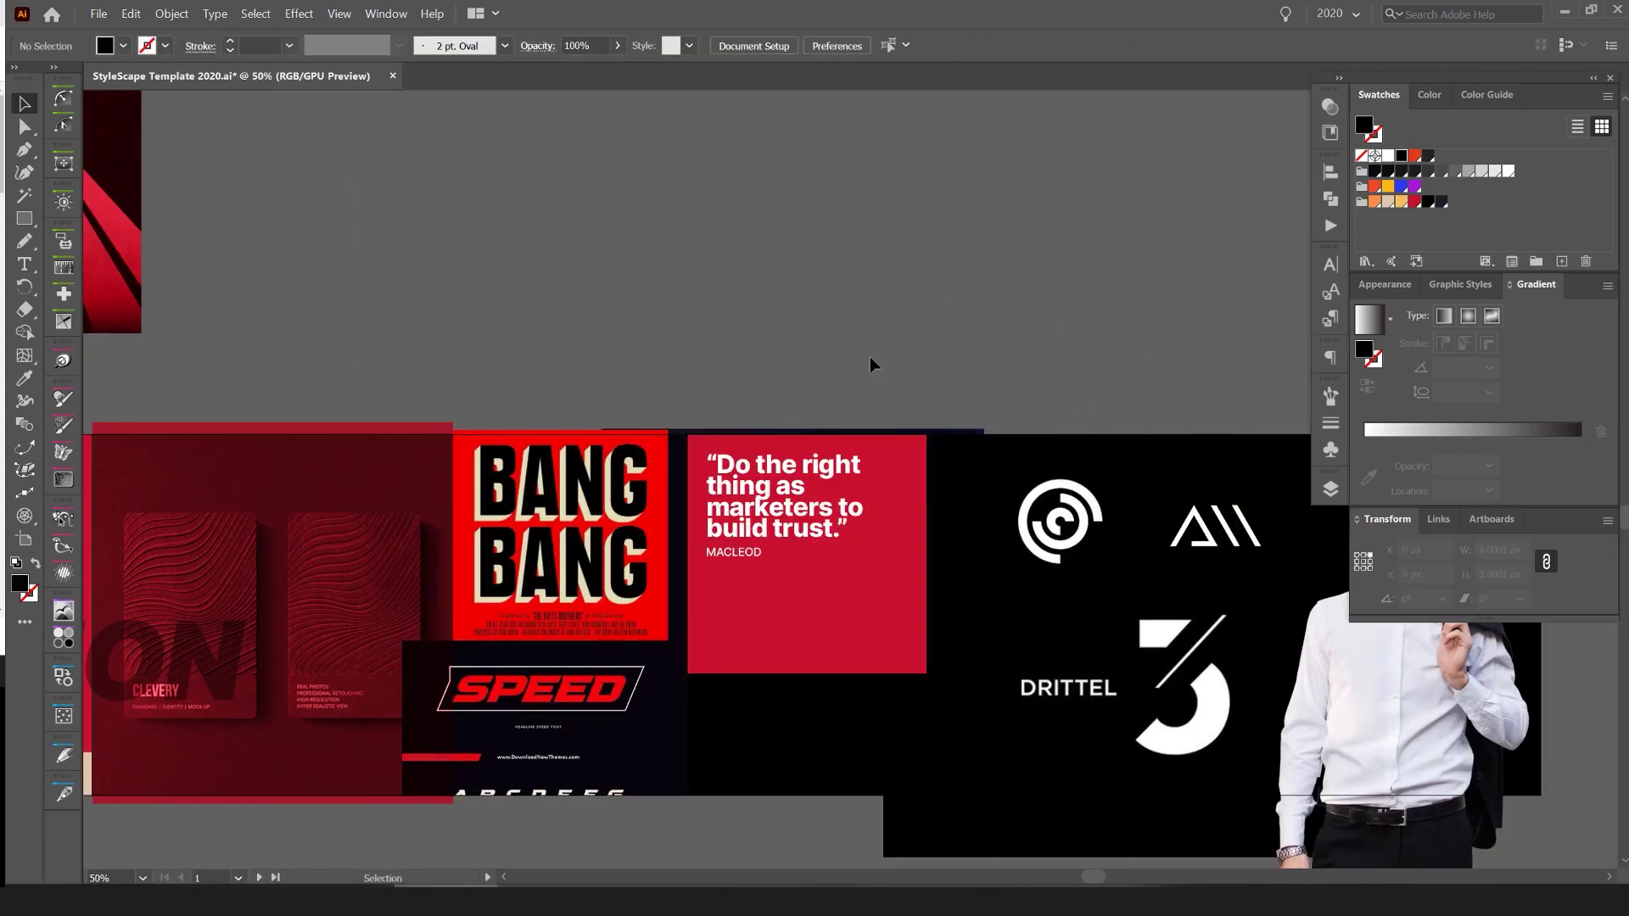
{"action": "mouse_move", "coordinate": [833, 467]}
{"action": "left_mouse_down"}
{"action": "mouse_move", "coordinate": [857, 436]}
{"action": "mouse_move", "coordinate": [838, 468]}
{"action": "left_mouse_up"}
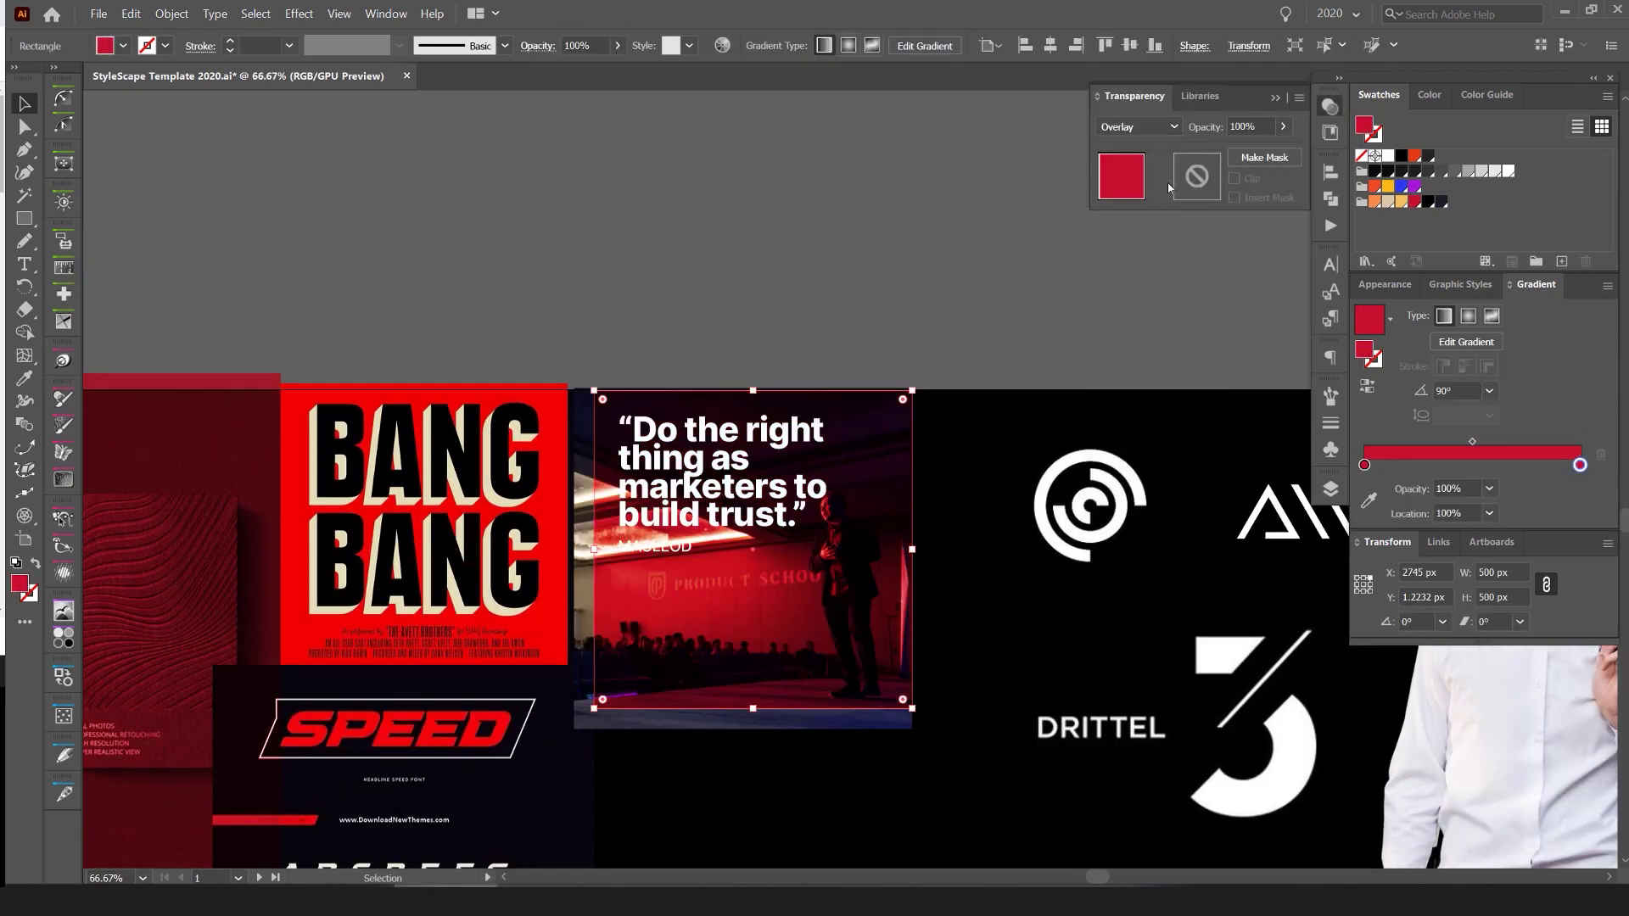
{"action": "double_click", "coordinate": [1453, 488]}
{"action": "type", "text": "043"}
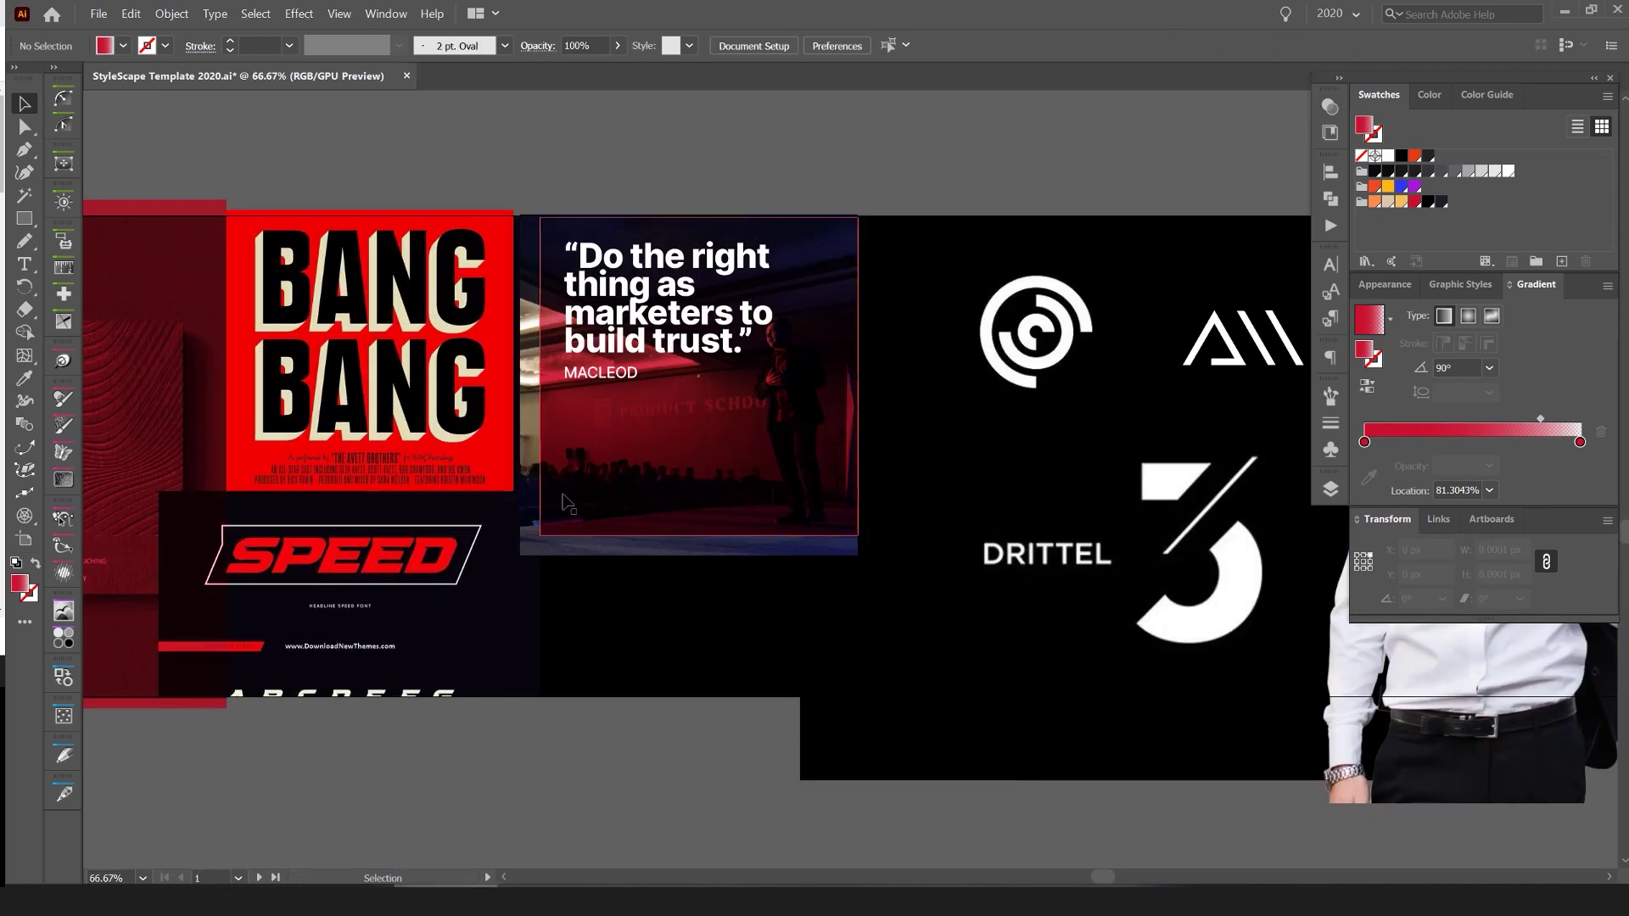
- Resize the stage photo's clip group to about 503 px wide and 590 px high to fit the gradient square
{"action": "left_click", "coordinate": [568, 502]}
{"action": "key", "text": "Tab"}
{"action": "key", "text": "ctrl+minus"}
{"action": "key", "text": "ctrl+minus"}
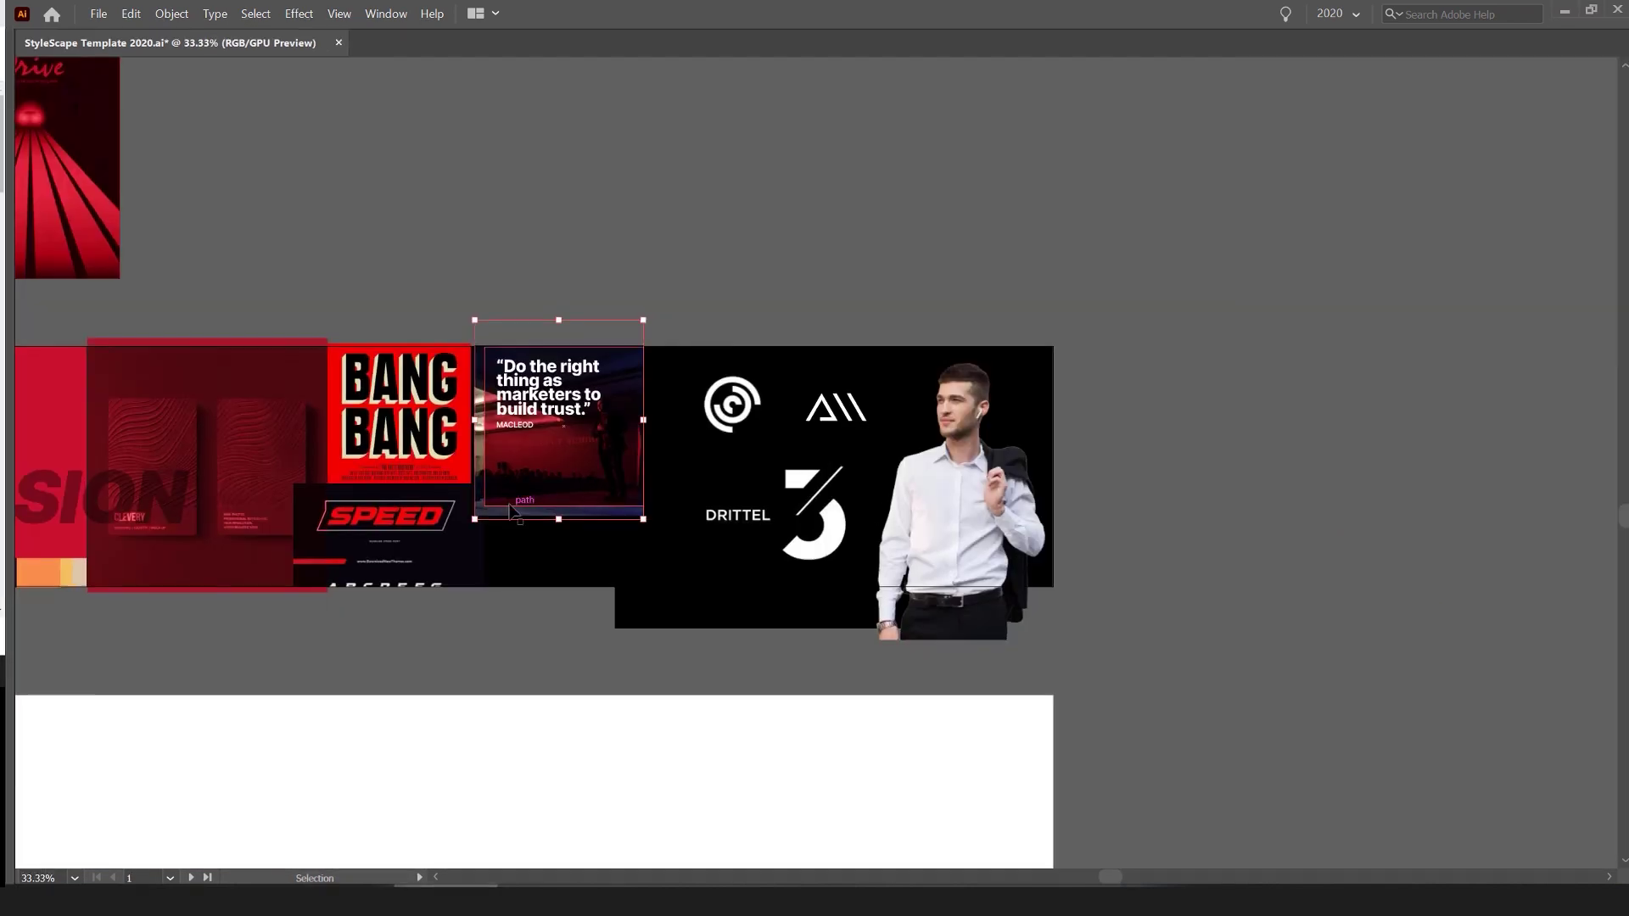
{"action": "double_click", "coordinate": [511, 509]}
{"action": "key", "text": "ctrl+1"}
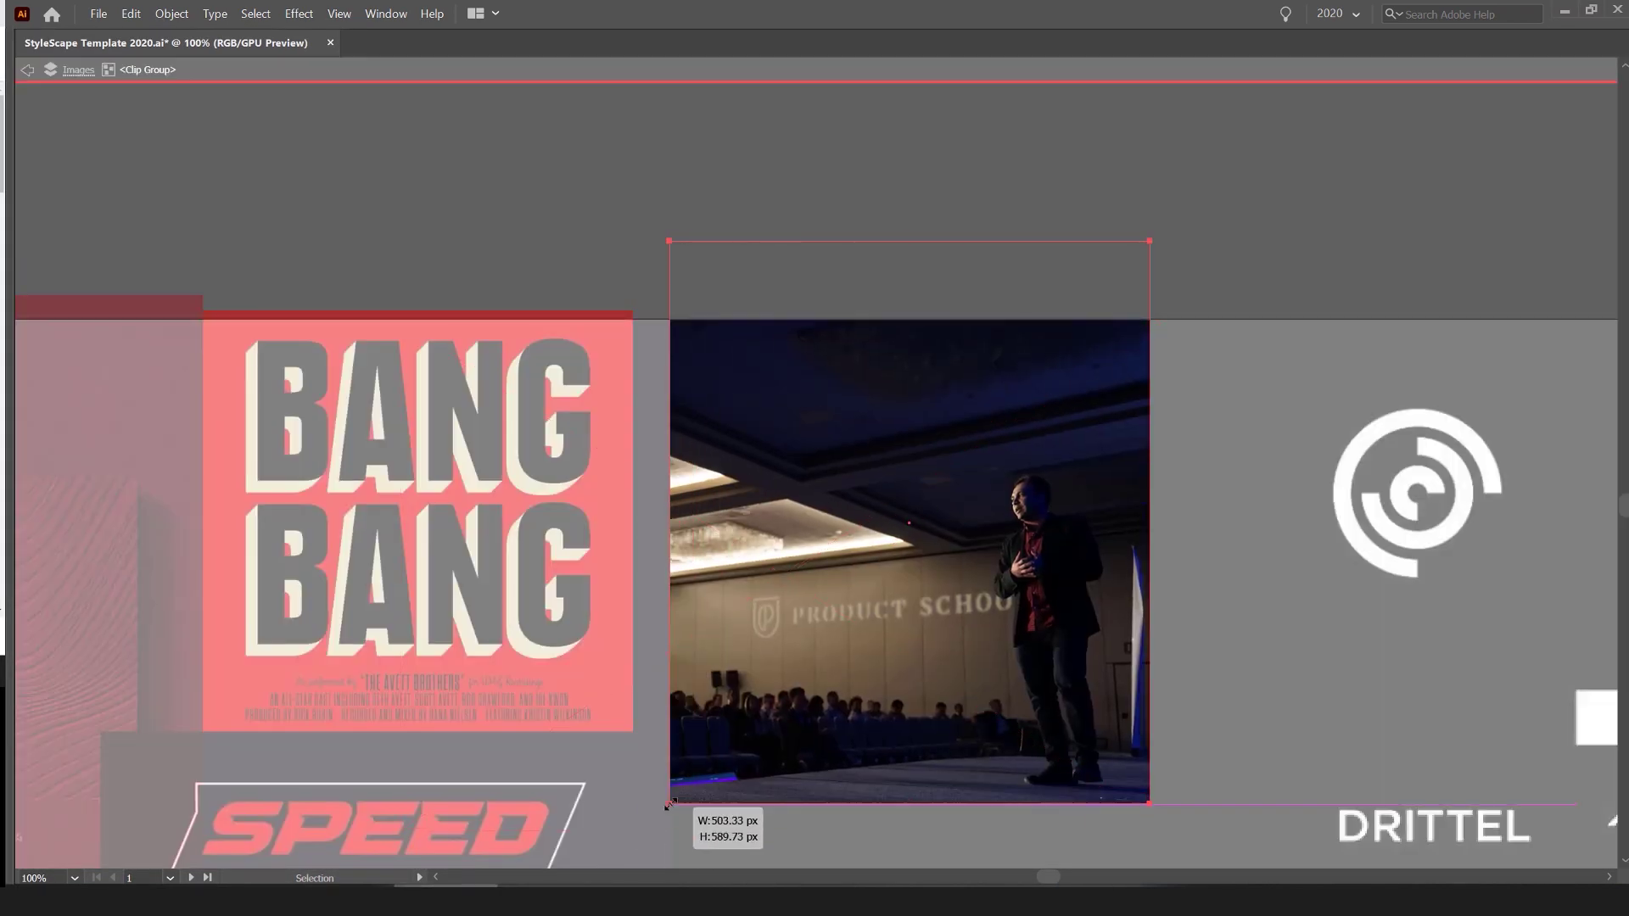
{"action": "key", "text": "Escape"}
- Change the gradient square's blending mode and fit the quote with its MACLEOD credit, at a smaller size, into the lower part of the photo
{"action": "key", "text": "ctrl+plus"}
{"action": "key", "text": "ctrl+plus"}
{"action": "key", "text": "ctrl+minus"}
{"action": "key", "text": "ctrl+minus"}
{"action": "key", "text": "ctrl+minus"}
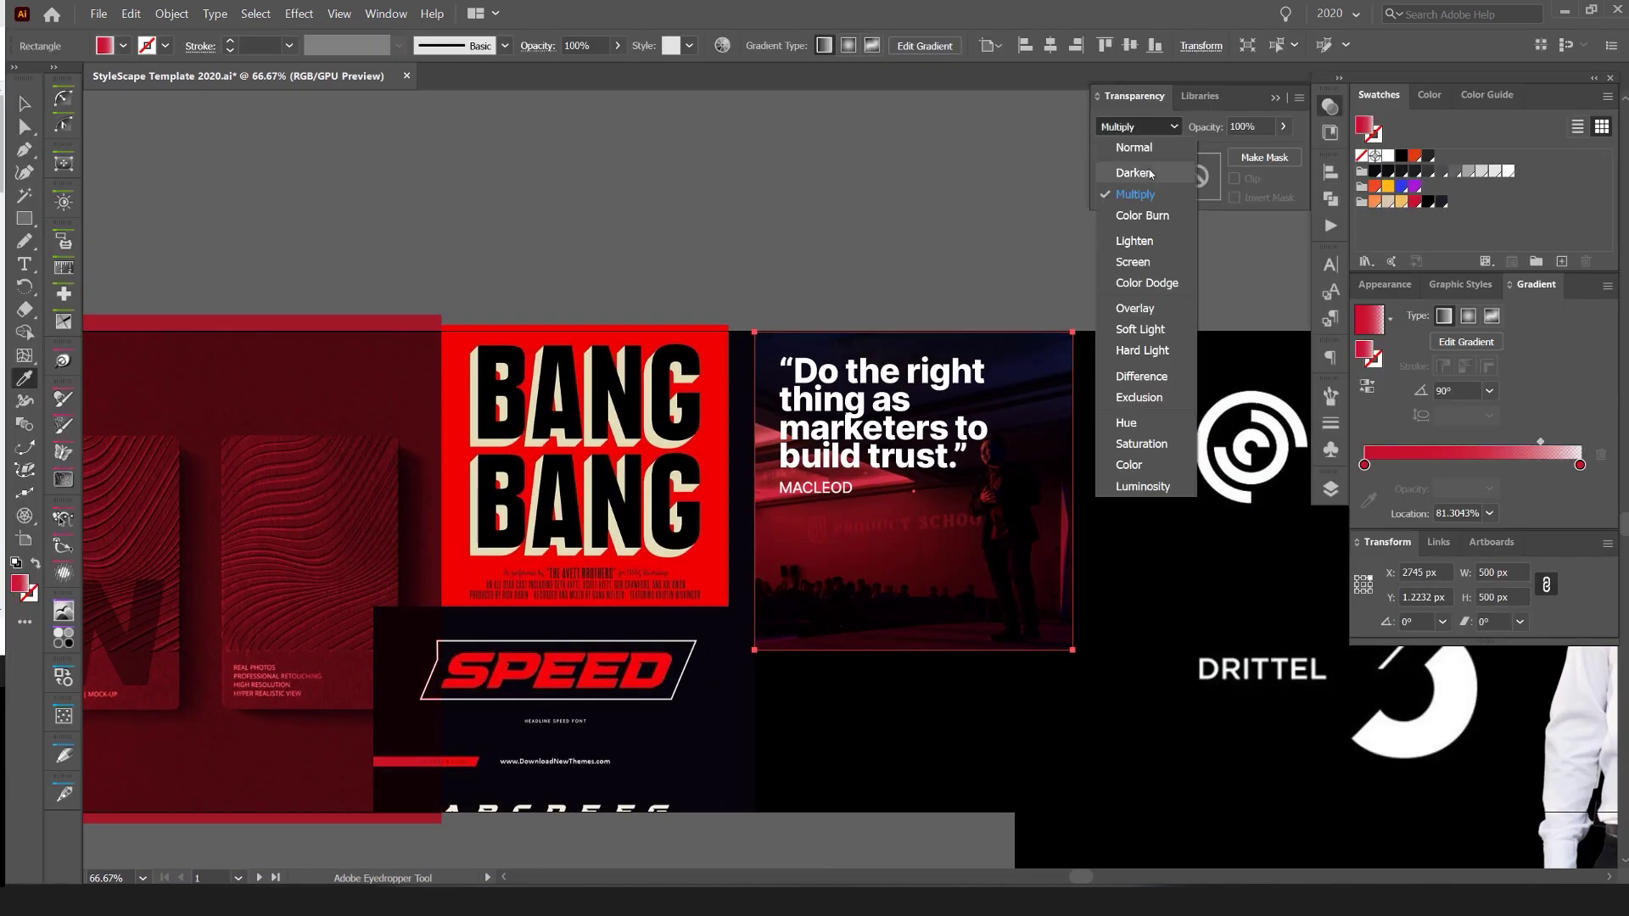
{"action": "left_click", "coordinate": [1135, 129]}
{"action": "key", "text": "ctrl+minus"}
{"action": "key", "text": "ctrl+shift+a"}
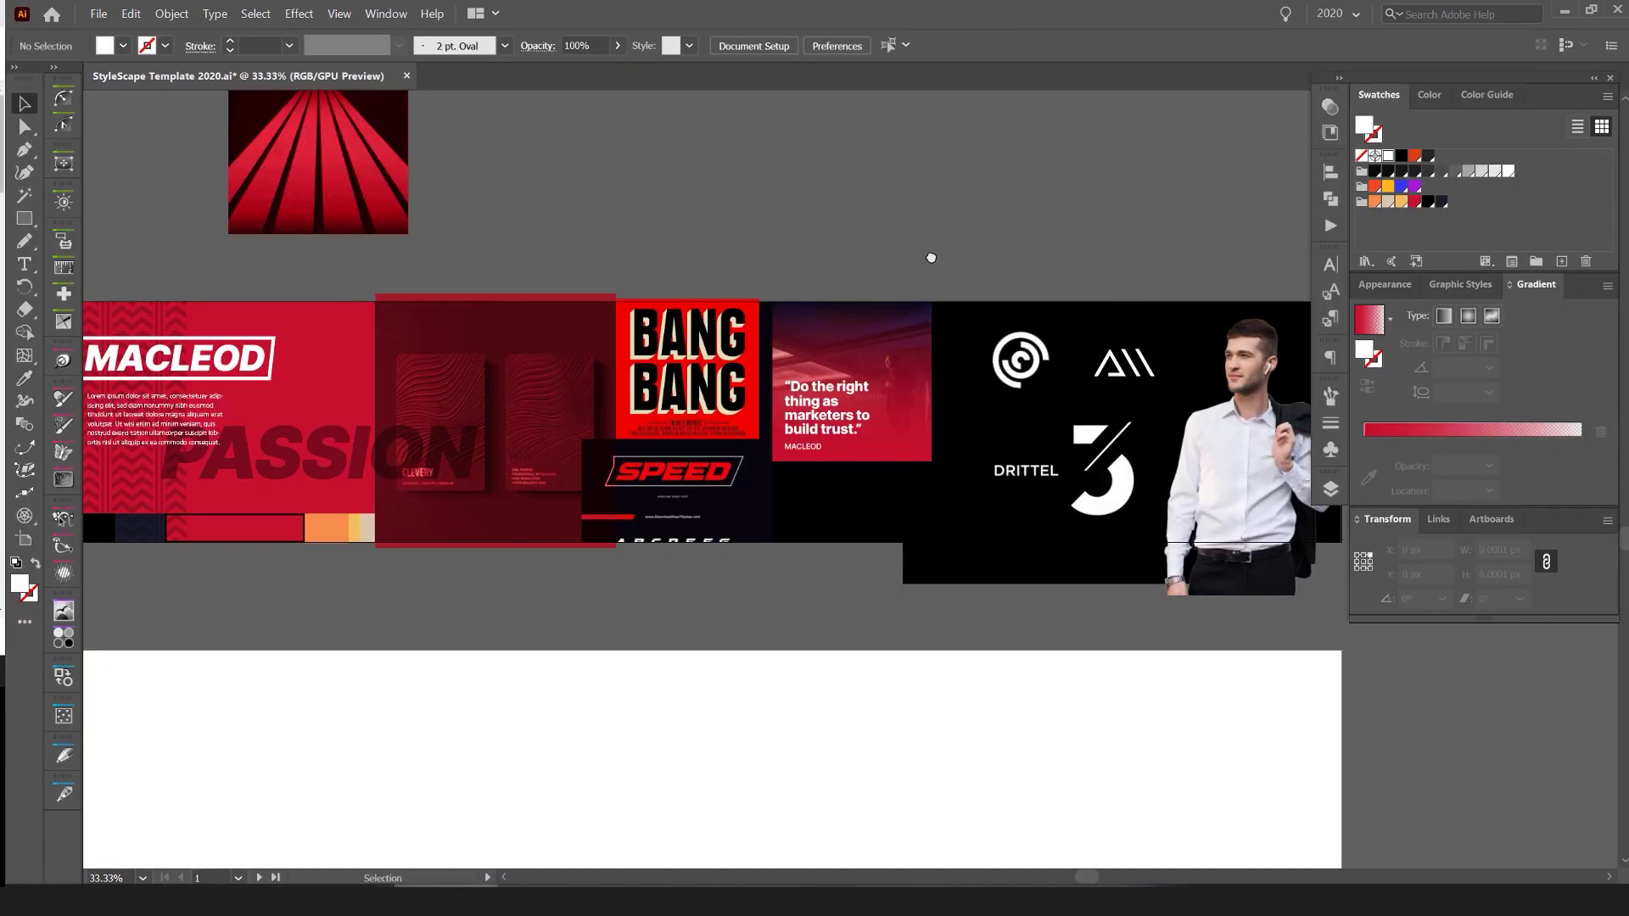
- Tint the whole stage photo dark red and darken it behind the quote so it blends into the black background
{"action": "key", "text": "ctrl+plus"}
{"action": "key", "text": "ctrl+plus"}
{"action": "key", "text": "ctrl+plus"}
{"action": "key", "text": "ctrl+plus"}
{"action": "key", "text": "ctrl+shift+a"}
{"action": "key", "text": "ctrl+minus"}
{"action": "key", "text": "ctrl+minus"}
{"action": "key", "text": "ctrl+minus"}
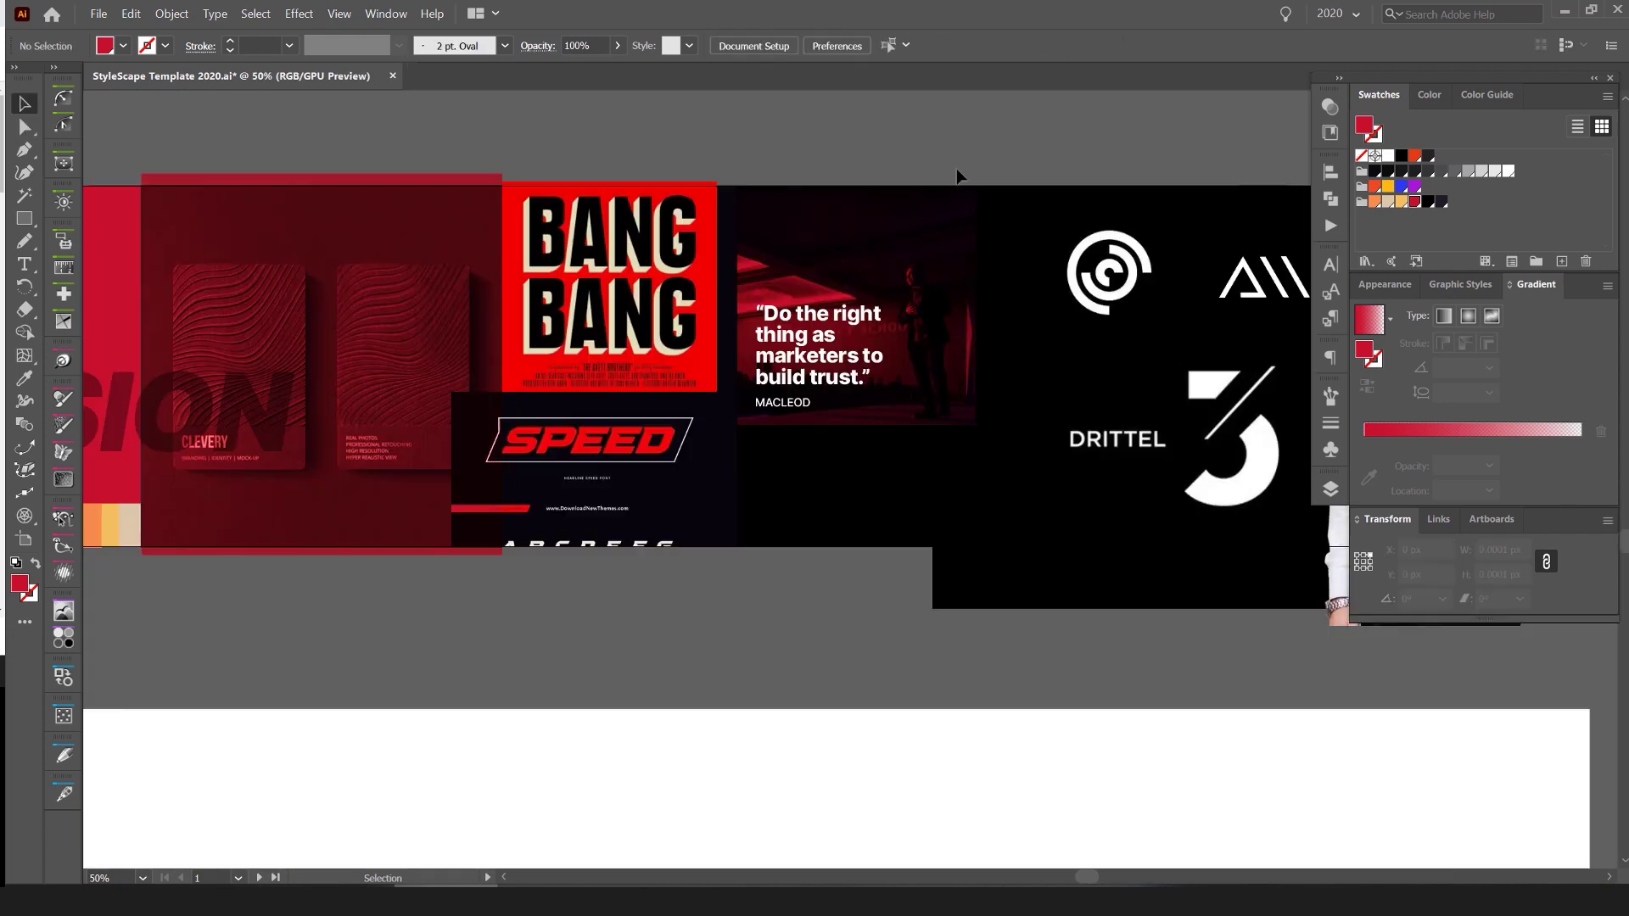
{"action": "key", "text": "ctrl+minus"}
{"action": "key", "text": "ctrl+plus"}
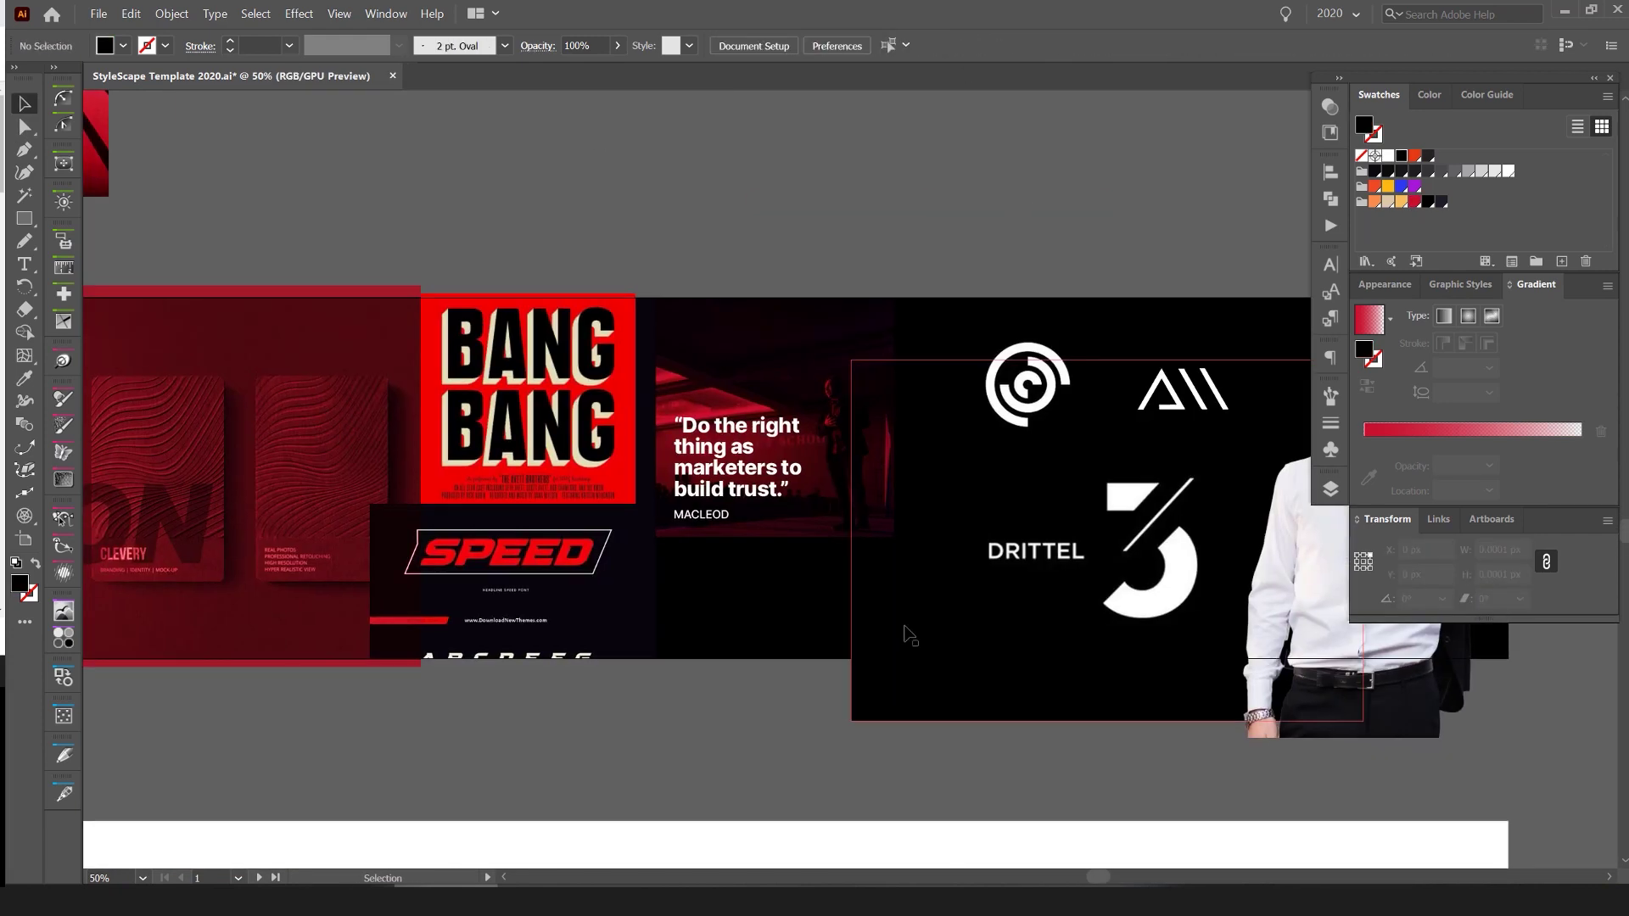
{"action": "key", "text": "ctrl+z"}
- Reshape the outlined black M on the red panel into an icon by editing its anchor points and removing its right leg
{"action": "key", "text": "ctrl+minus"}
{"action": "key", "text": "ctrl+plus"}
{"action": "key", "text": "ctrl+plus"}
{"action": "left_click", "coordinate": [614, 402]}
{"action": "key", "text": "ctrl+plus"}
{"action": "key", "text": "ctrl+plus"}
{"action": "scroll", "coordinate": [711, 269], "scroll_direction": "down", "scroll_amount": 1}
{"action": "key", "text": "ctrl+plus"}
{"action": "key", "text": "ctrl+plus"}
{"action": "key", "text": "ctrl+plus"}
{"action": "key", "text": "a"}
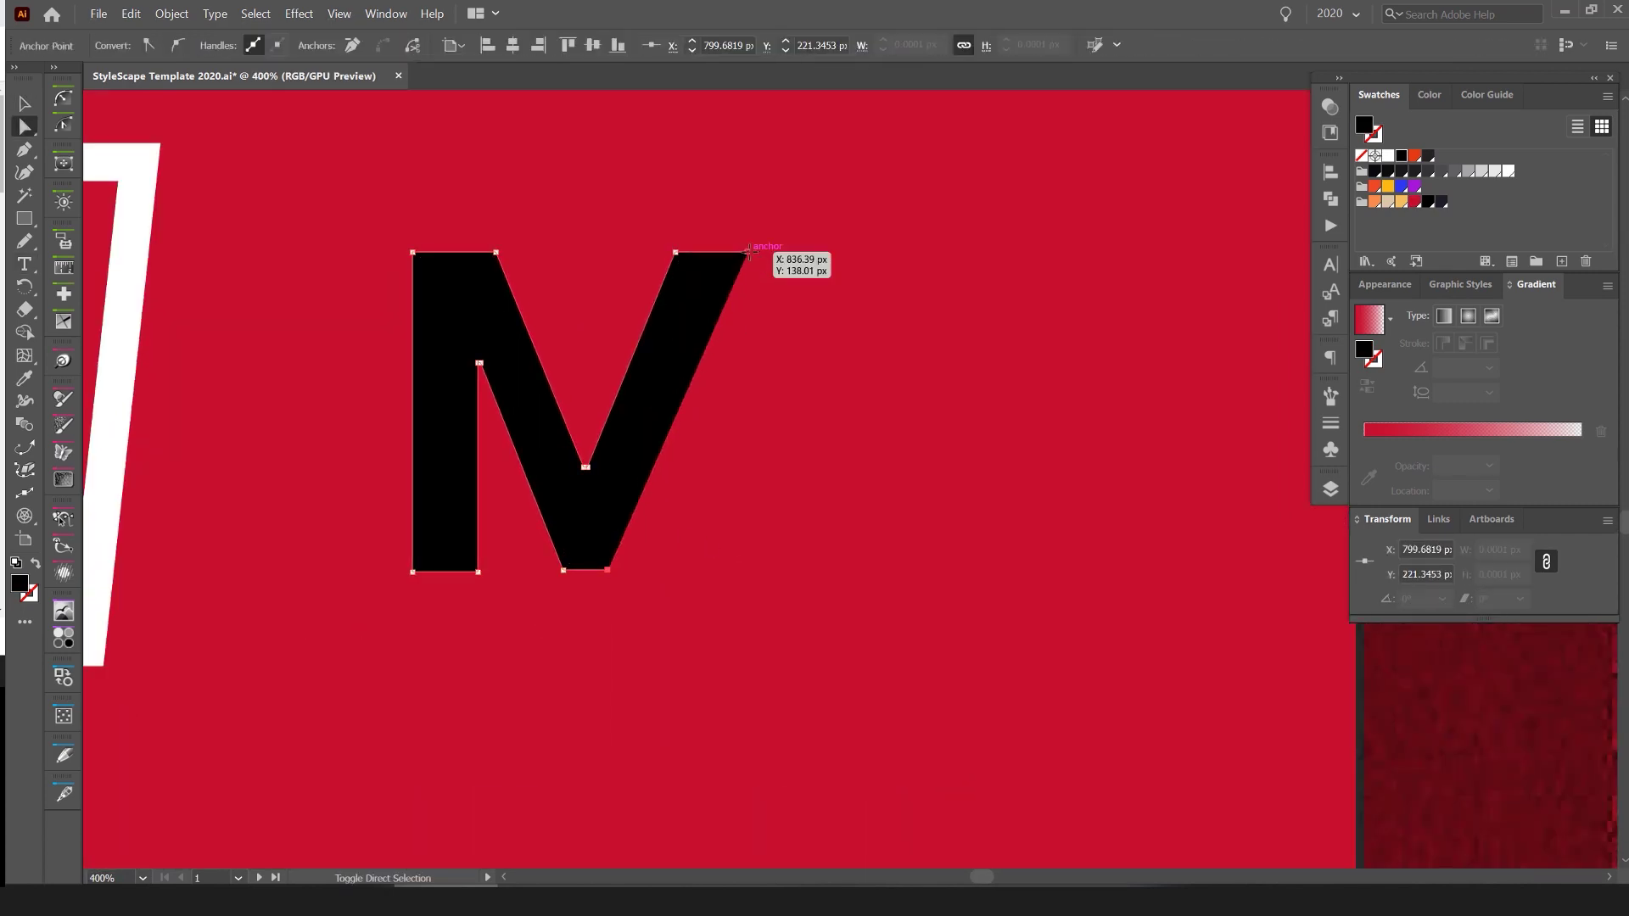
{"action": "key", "text": "v"}
{"action": "key", "text": "ctrl+minus"}
{"action": "key", "text": "ctrl+minus"}
{"action": "key", "text": "ctrl+minus"}
{"action": "key", "text": "ctrl+minus"}
{"action": "key", "text": "ctrl+minus"}
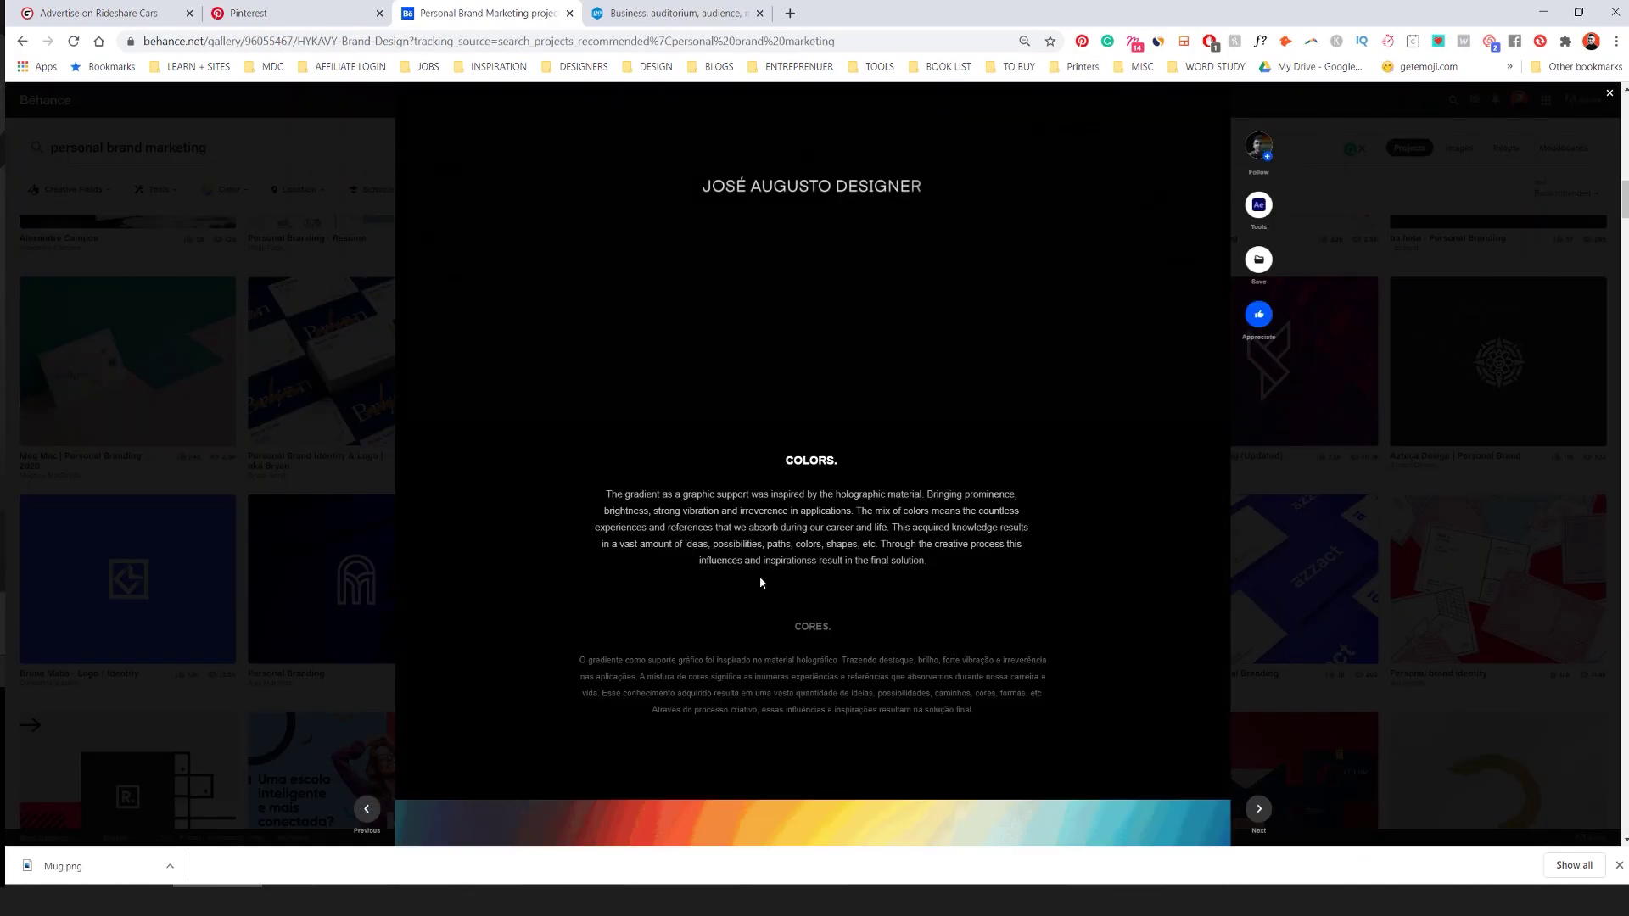
- Look through the HYKAVY Brand Design project on Behance for colour and gradient references, and close it
{"action": "scroll", "coordinate": [760, 582], "scroll_direction": "down", "scroll_amount": 15}
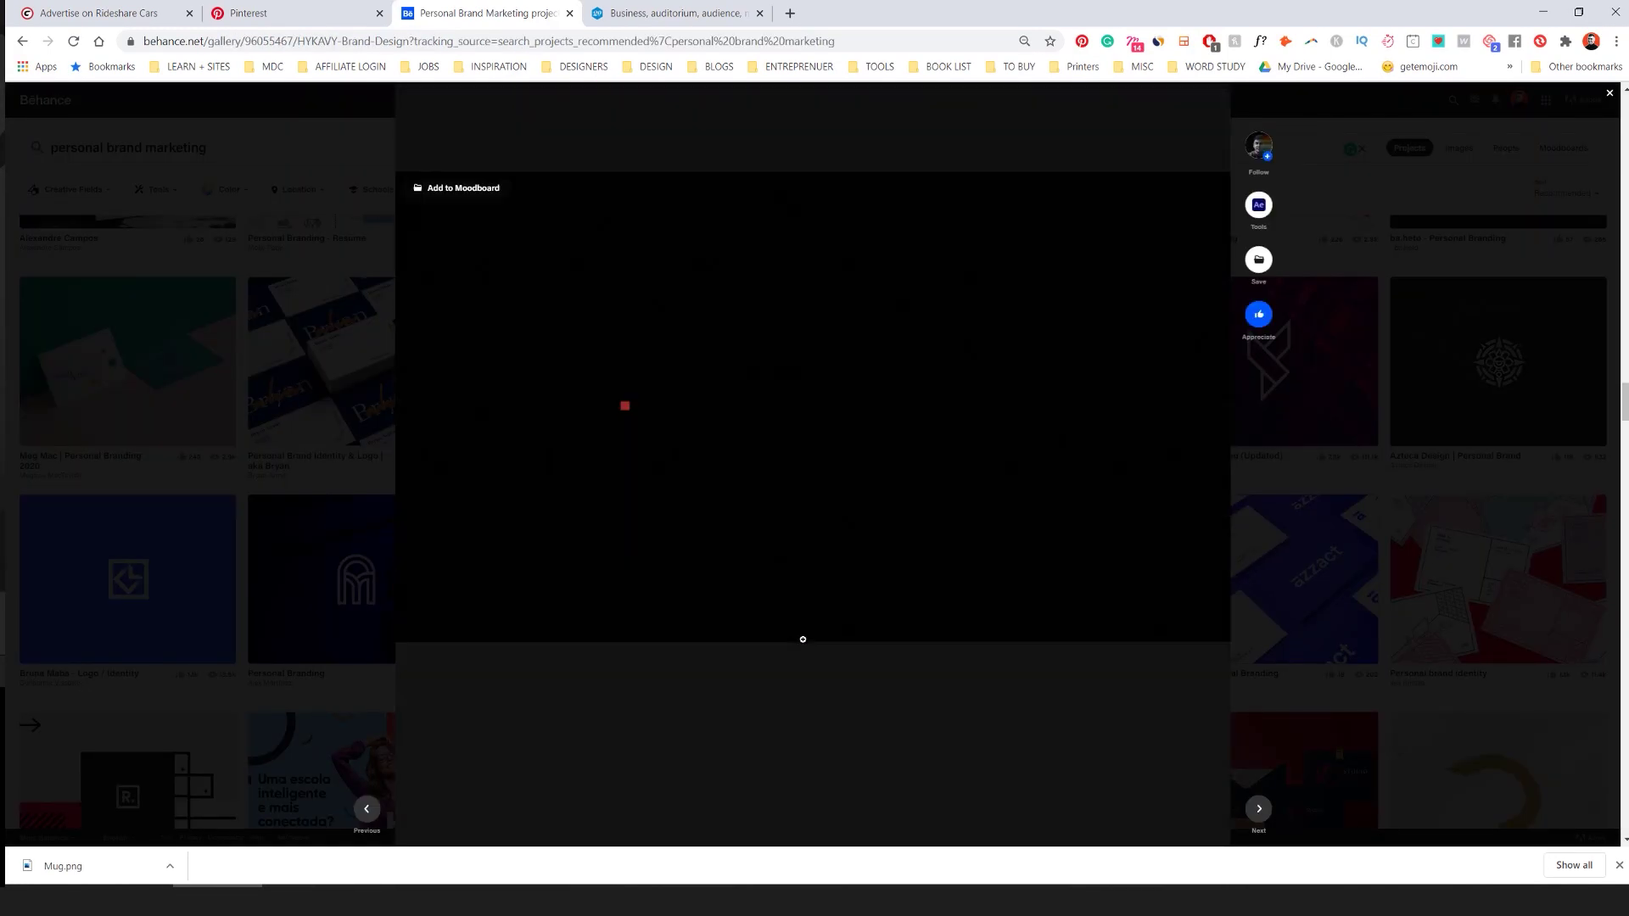
{"action": "scroll", "coordinate": [990, 512], "scroll_direction": "down", "scroll_amount": 12}
{"action": "key", "text": "Escape"}
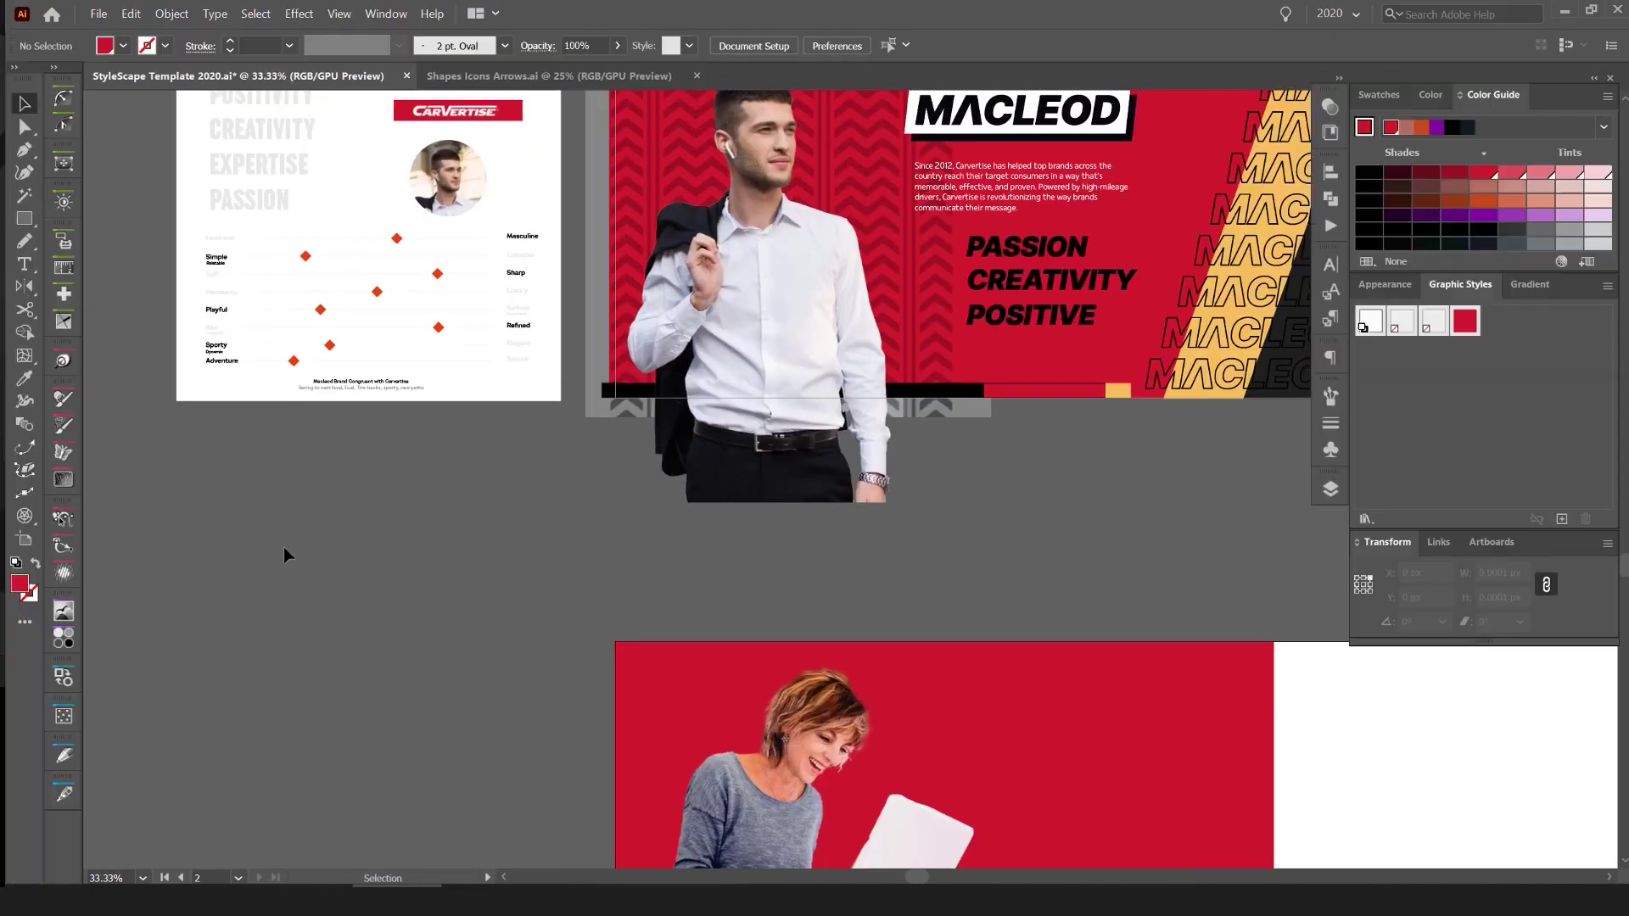
- Position the black MACLEOD wordmark above the slanted white bar and the REFINED SIMPLE PASSION text on the second artboard
{"action": "key", "text": "Tab"}
{"action": "key", "text": "ctrl+minus"}
{"action": "left_click", "coordinate": [720, 625]}
{"action": "left_click_drag", "start_coordinate": [775, 662], "coordinate": [771, 648]}
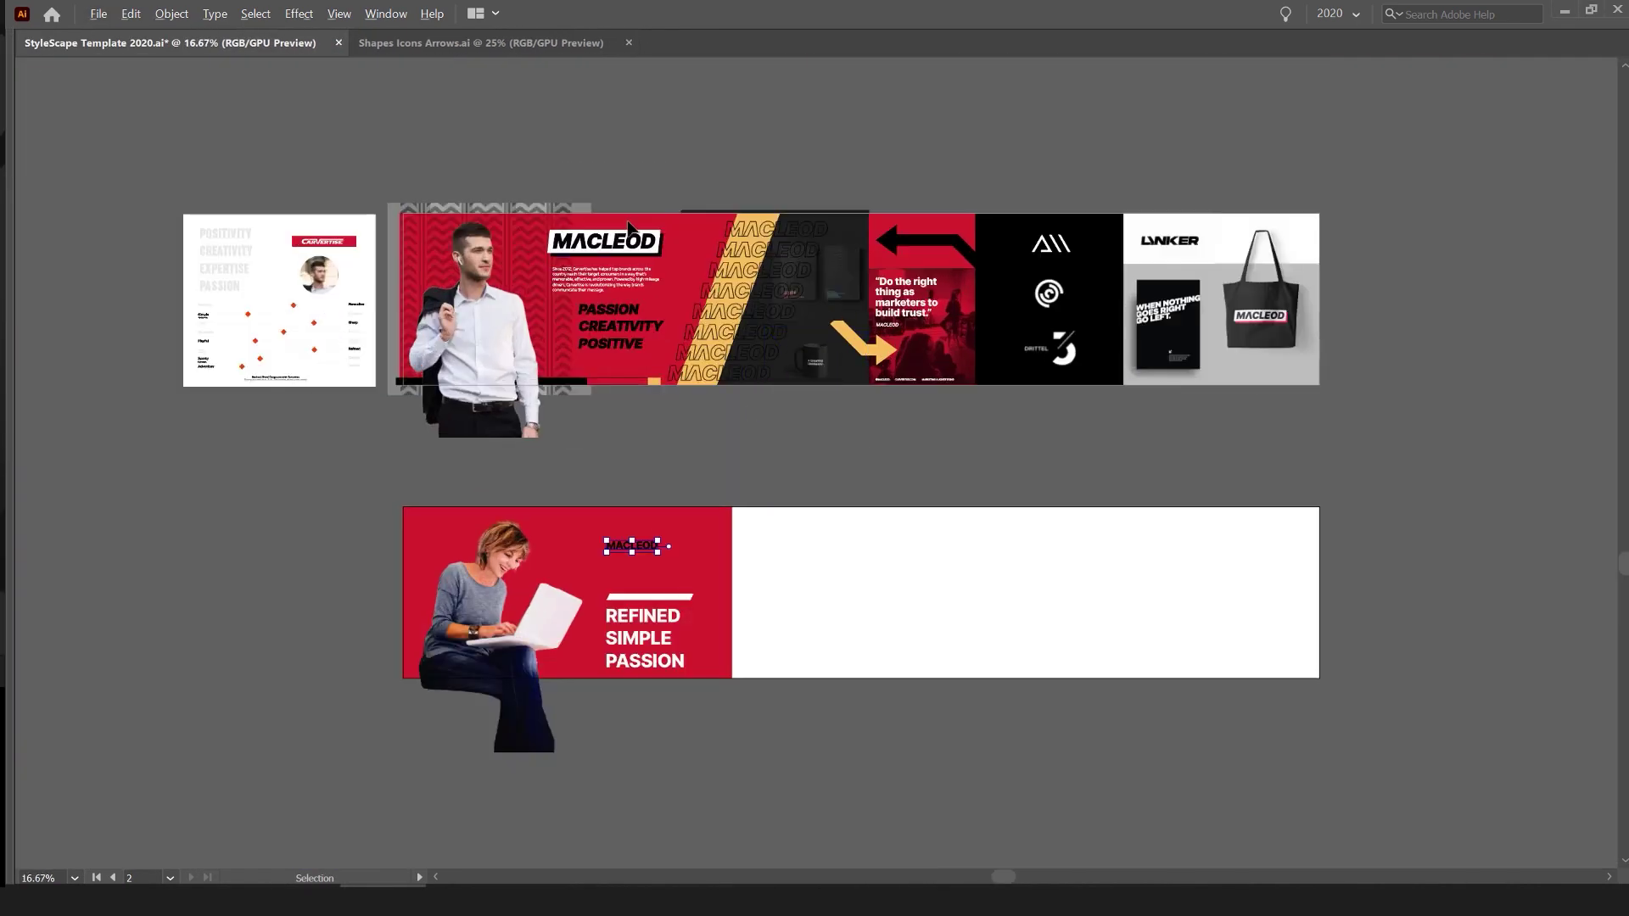
{"action": "key", "text": "ctrl+equal"}
{"action": "key", "text": "ctrl+equal"}
{"action": "key", "text": "ctrl+equal"}
{"action": "key", "text": "ctrl+equal"}
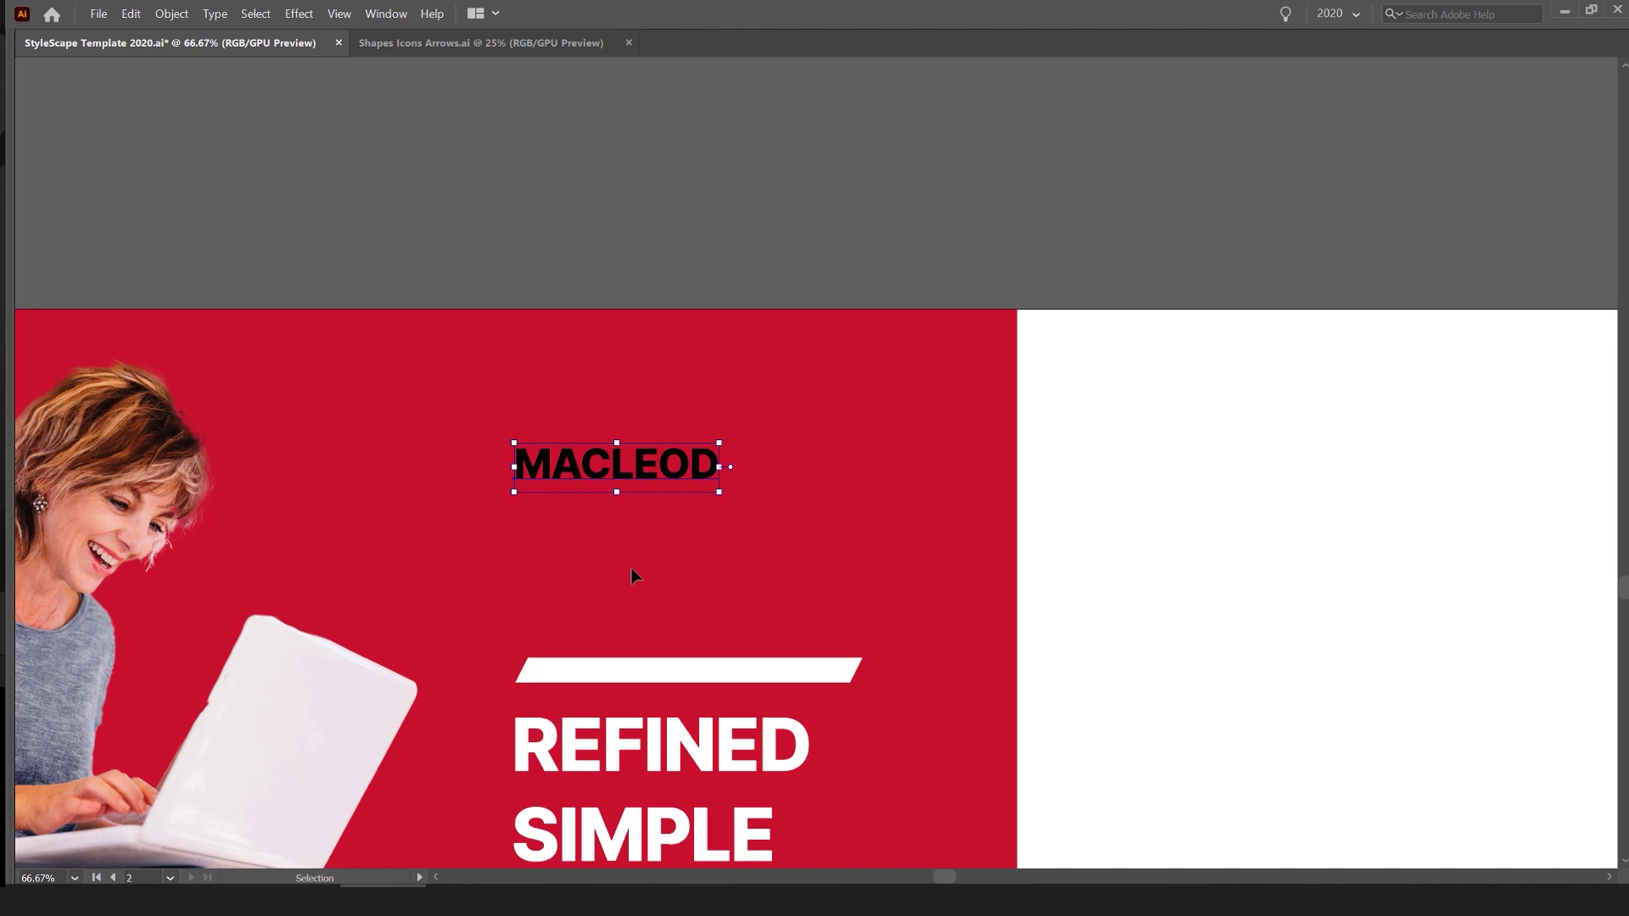
{"action": "key", "text": "ctrl+minus"}
{"action": "key", "text": "ctrl+minus"}
{"action": "key", "text": "ctrl+minus"}
{"action": "key", "text": "ctrl+minus"}
- Open the navy Personal Branding project with the line monogram on Behance and look through its presentation
{"action": "scroll", "coordinate": [814, 600], "scroll_direction": "down", "scroll_amount": 2}
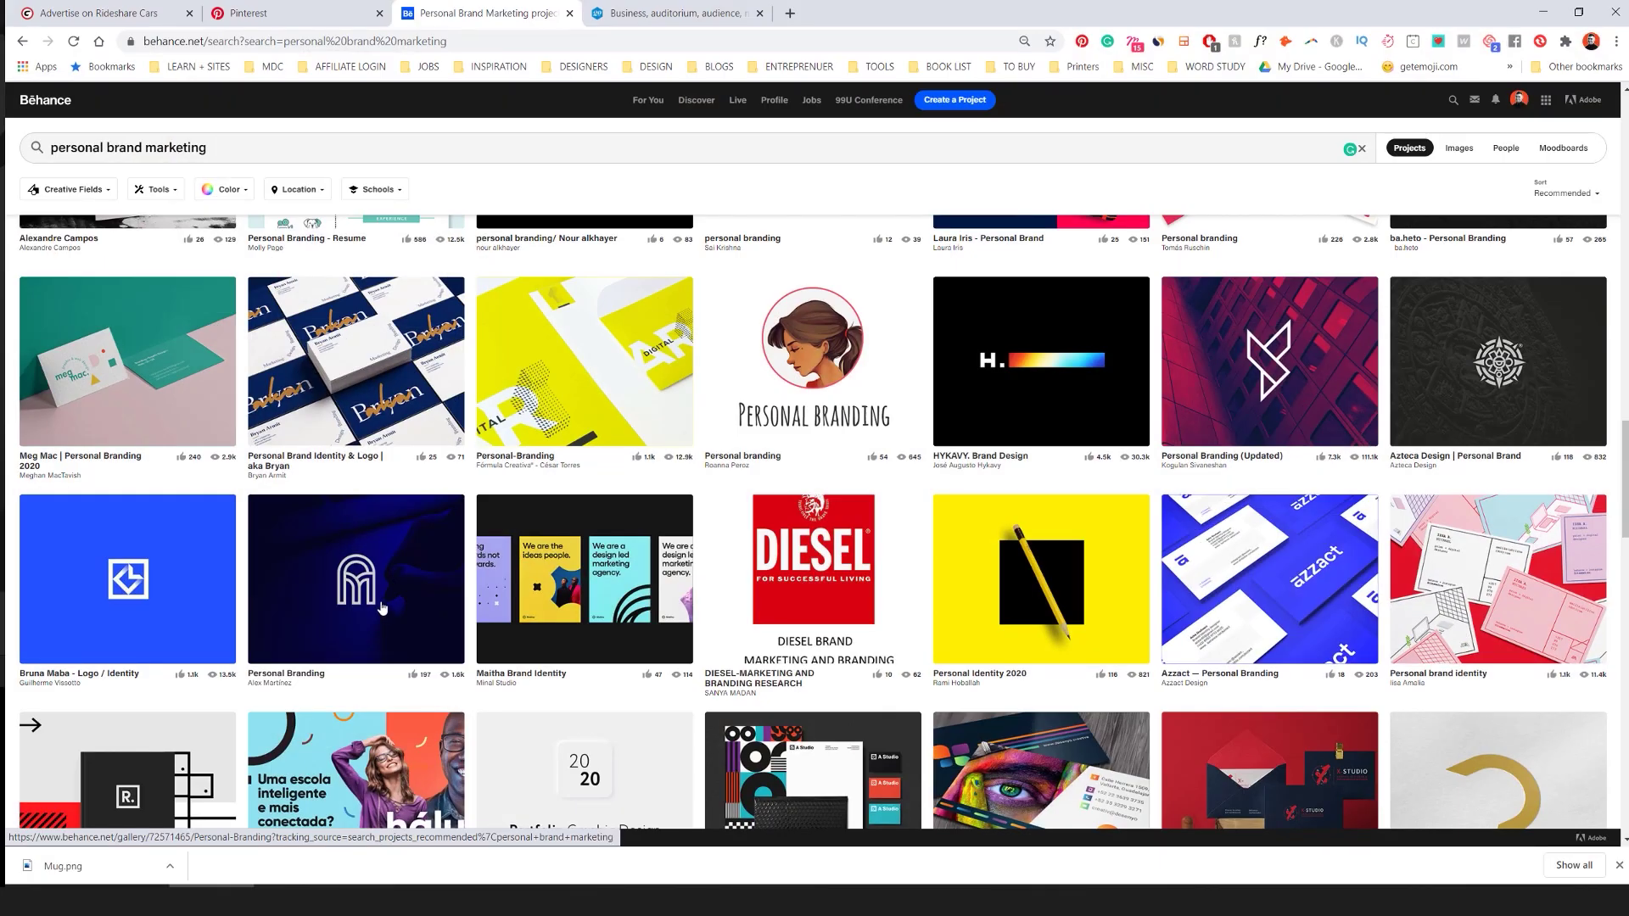
{"action": "left_click", "coordinate": [382, 608]}
{"action": "scroll", "coordinate": [807, 509], "scroll_direction": "down", "scroll_amount": 10}
{"action": "scroll", "coordinate": [885, 590], "scroll_direction": "down", "scroll_amount": 5}
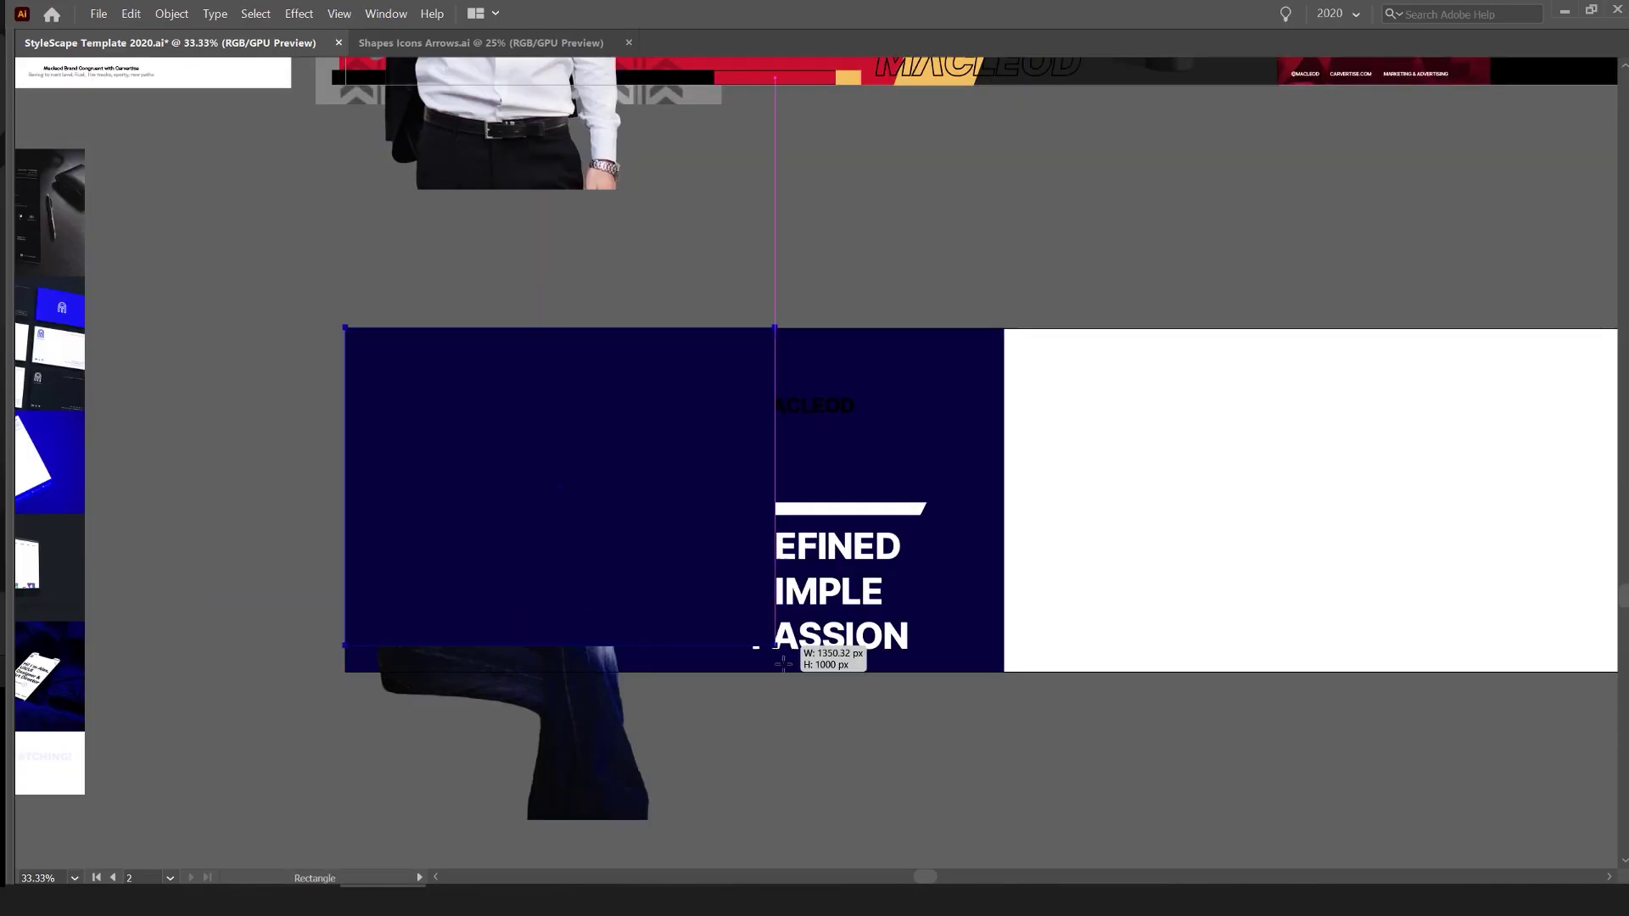
- Fill the panel behind the seated woman with a red-to-navy gradient, moving the gradient midpoint to about 25%
{"action": "key", "text": "Tab"}
{"action": "left_click", "coordinate": [1415, 201]}
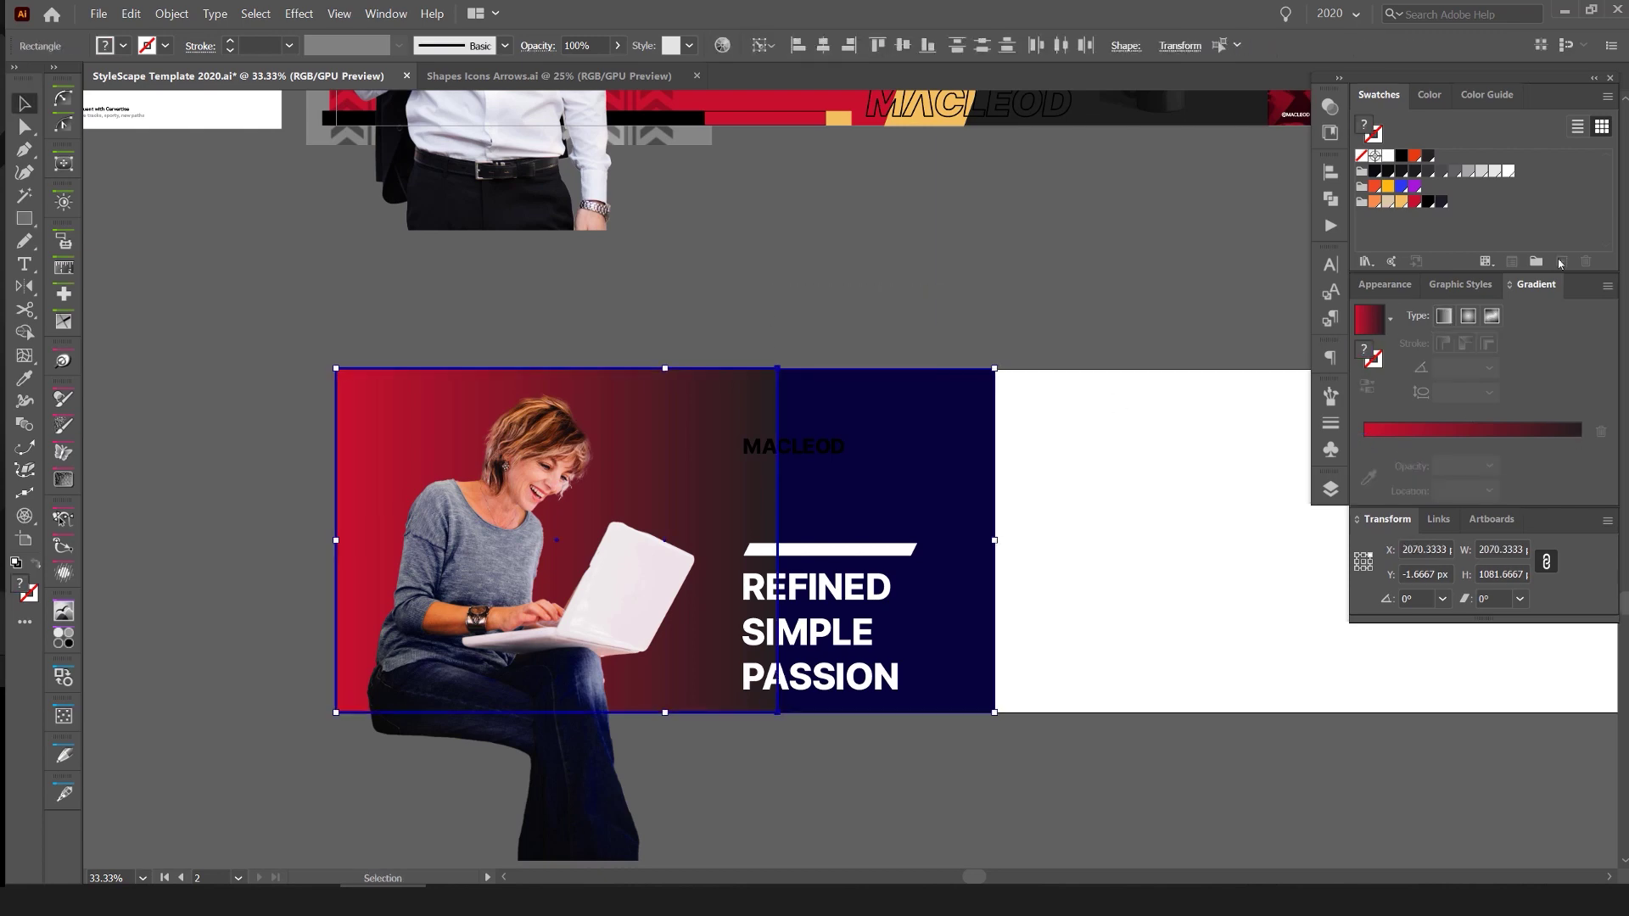
{"action": "left_click", "coordinate": [1375, 217]}
{"action": "left_click_drag", "start_coordinate": [1472, 442], "coordinate": [1418, 442]}
- Make the MACLEOD wordmark white, set it in Neue Einstellung Bold from the sans serif fonts and duplicate it below
{"action": "left_click", "coordinate": [811, 449]}
{"action": "left_click_drag", "start_coordinate": [811, 449], "coordinate": [540, 505]}
{"action": "key", "text": "ctrl+plus"}
{"action": "key", "text": "ctrl+t"}
{"action": "left_click", "coordinate": [1296, 284]}
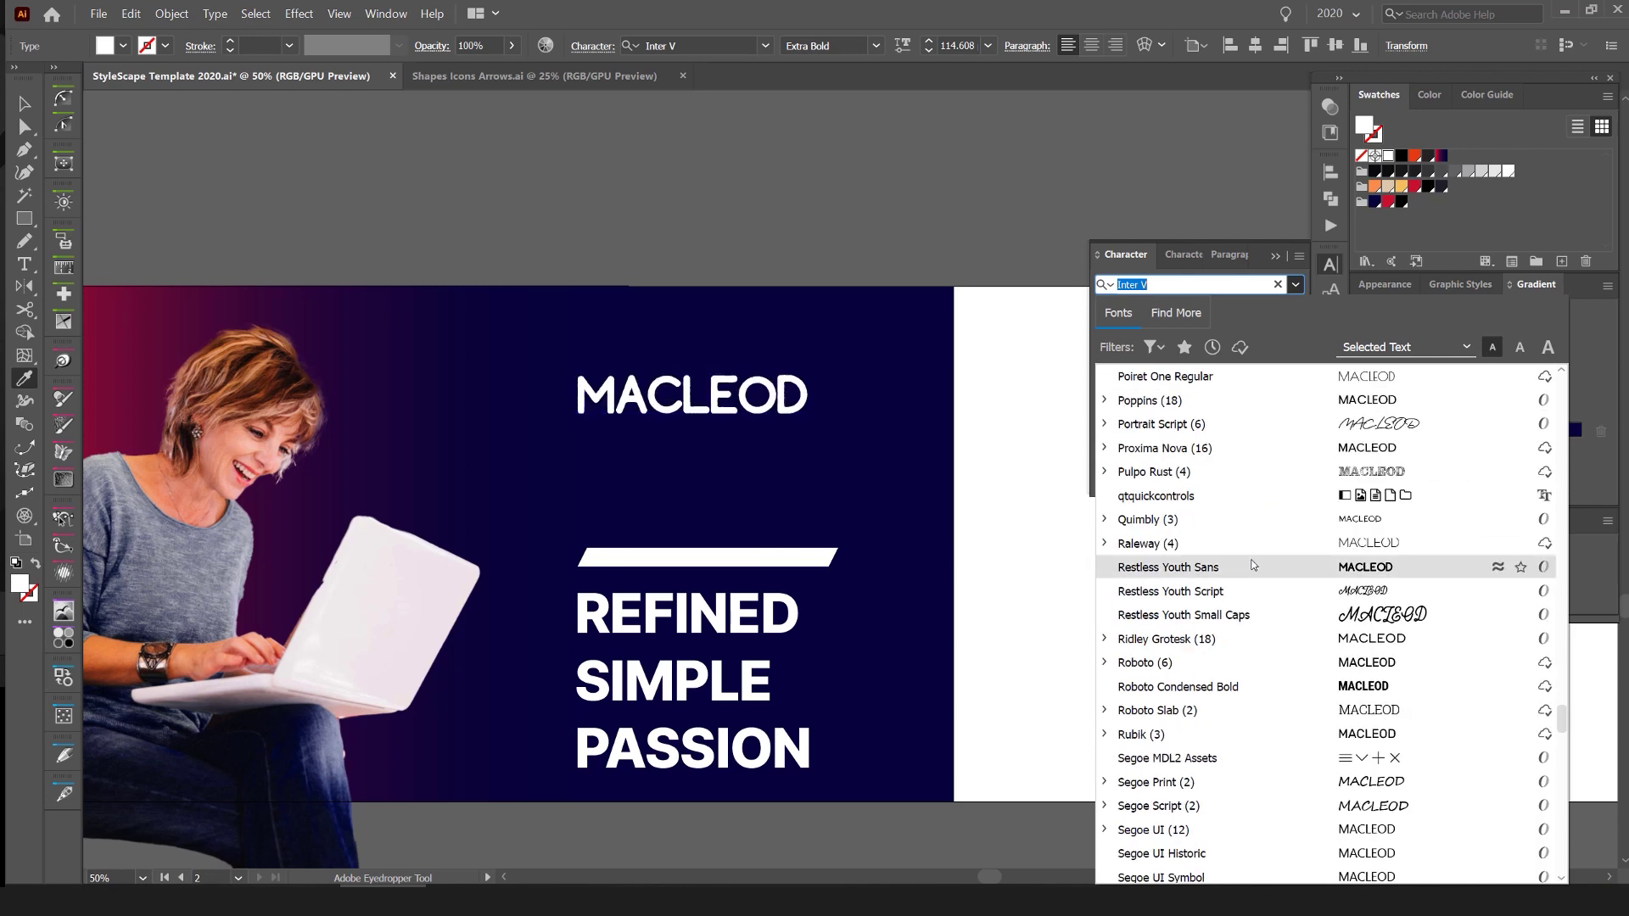
{"action": "key", "text": "Escape"}
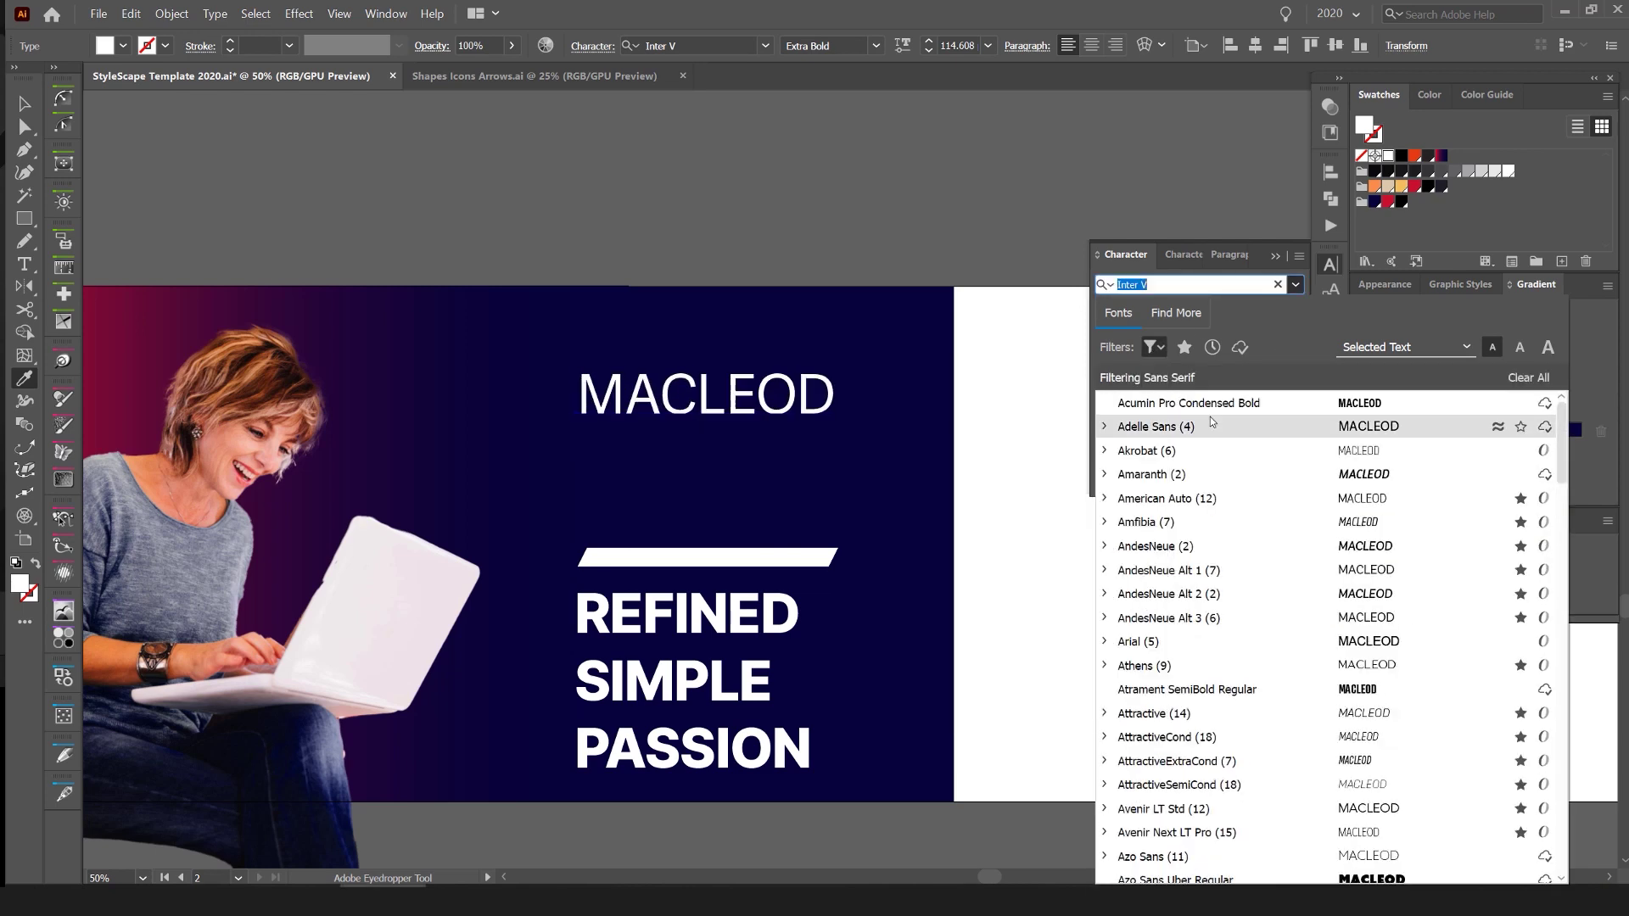
{"action": "key", "text": "Escape"}
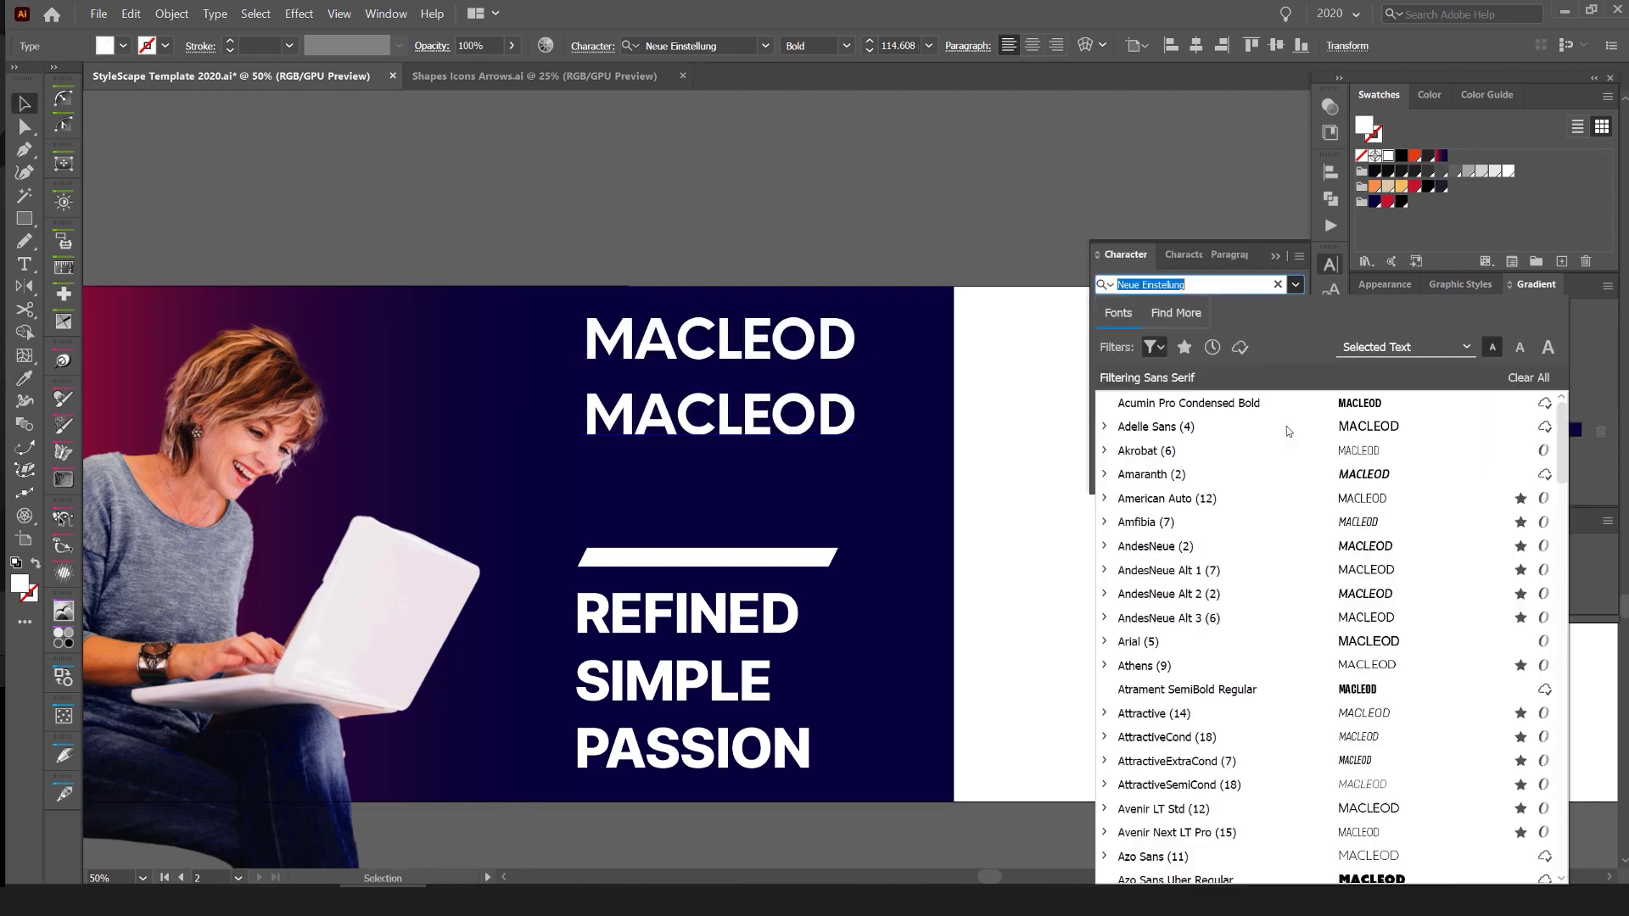
- Set the lower MACLEOD copy in a heavy upright TT Bluescreens style and enlarge it to match the upper wordmark's width
{"action": "scroll", "coordinate": [1286, 509], "scroll_direction": "down", "scroll_amount": 15}
{"action": "left_click", "coordinate": [1188, 608]}
{"action": "left_click", "coordinate": [1295, 310]}
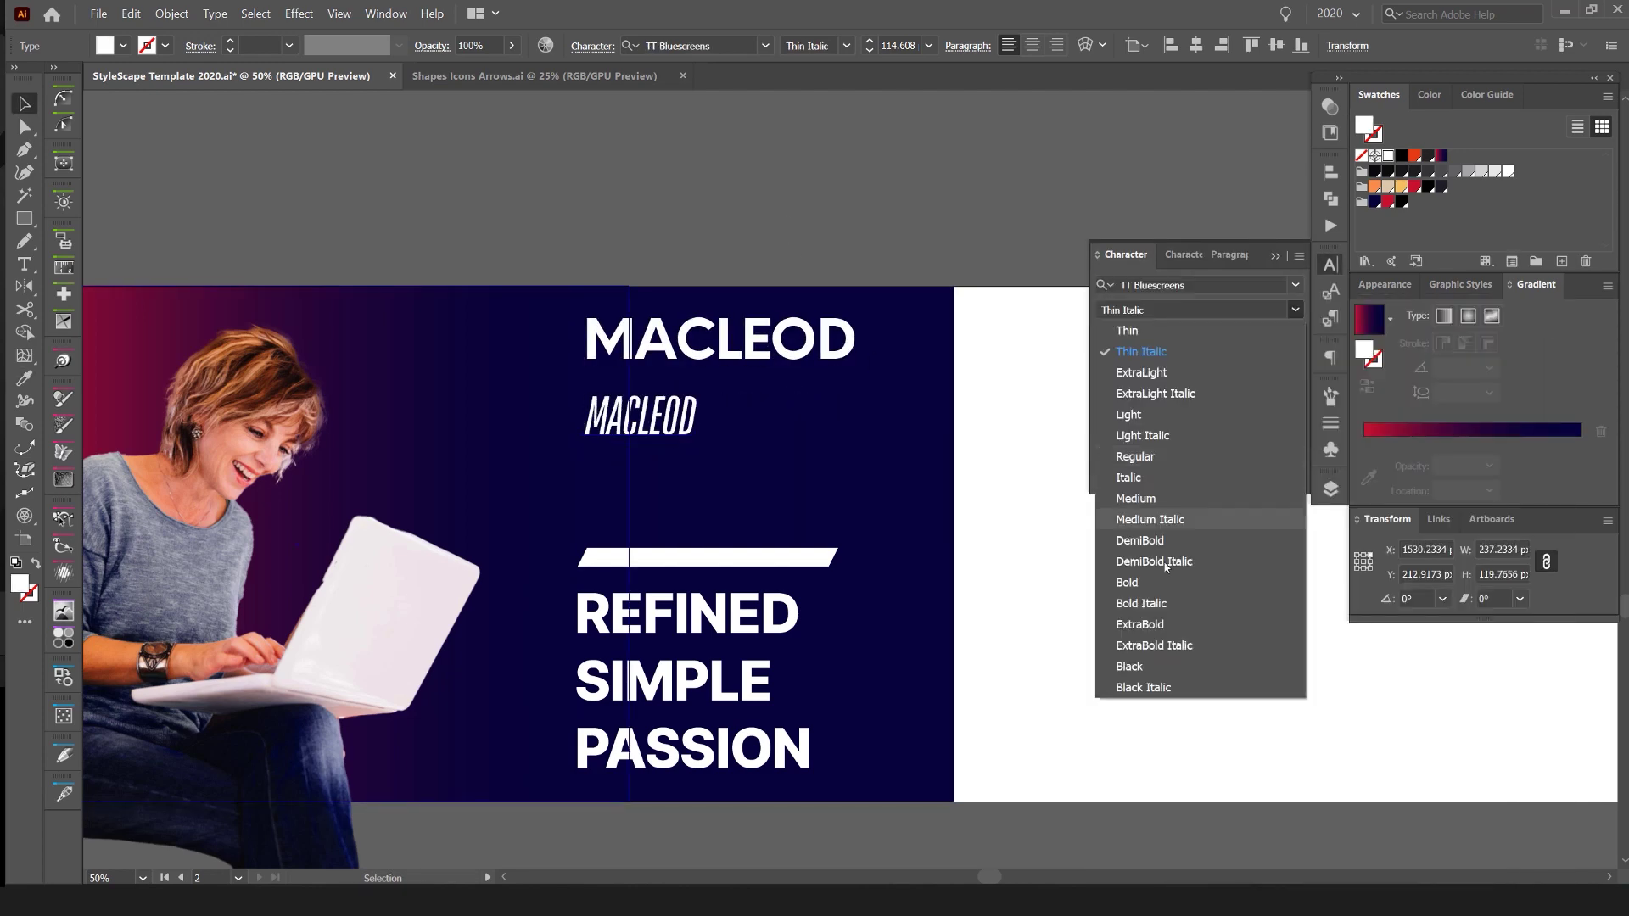
{"action": "left_click_drag", "start_coordinate": [717, 446], "coordinate": [859, 490]}
- Shrink the REFINED SIMPLE PASSION text and fill the slanted bar above it with the red-to-navy gradient
{"action": "left_click", "coordinate": [782, 760]}
{"action": "key", "text": "ctrl+minus"}
{"action": "left_click", "coordinate": [715, 543]}
{"action": "left_click", "coordinate": [713, 479]}
{"action": "key", "text": "ctrl+plus"}
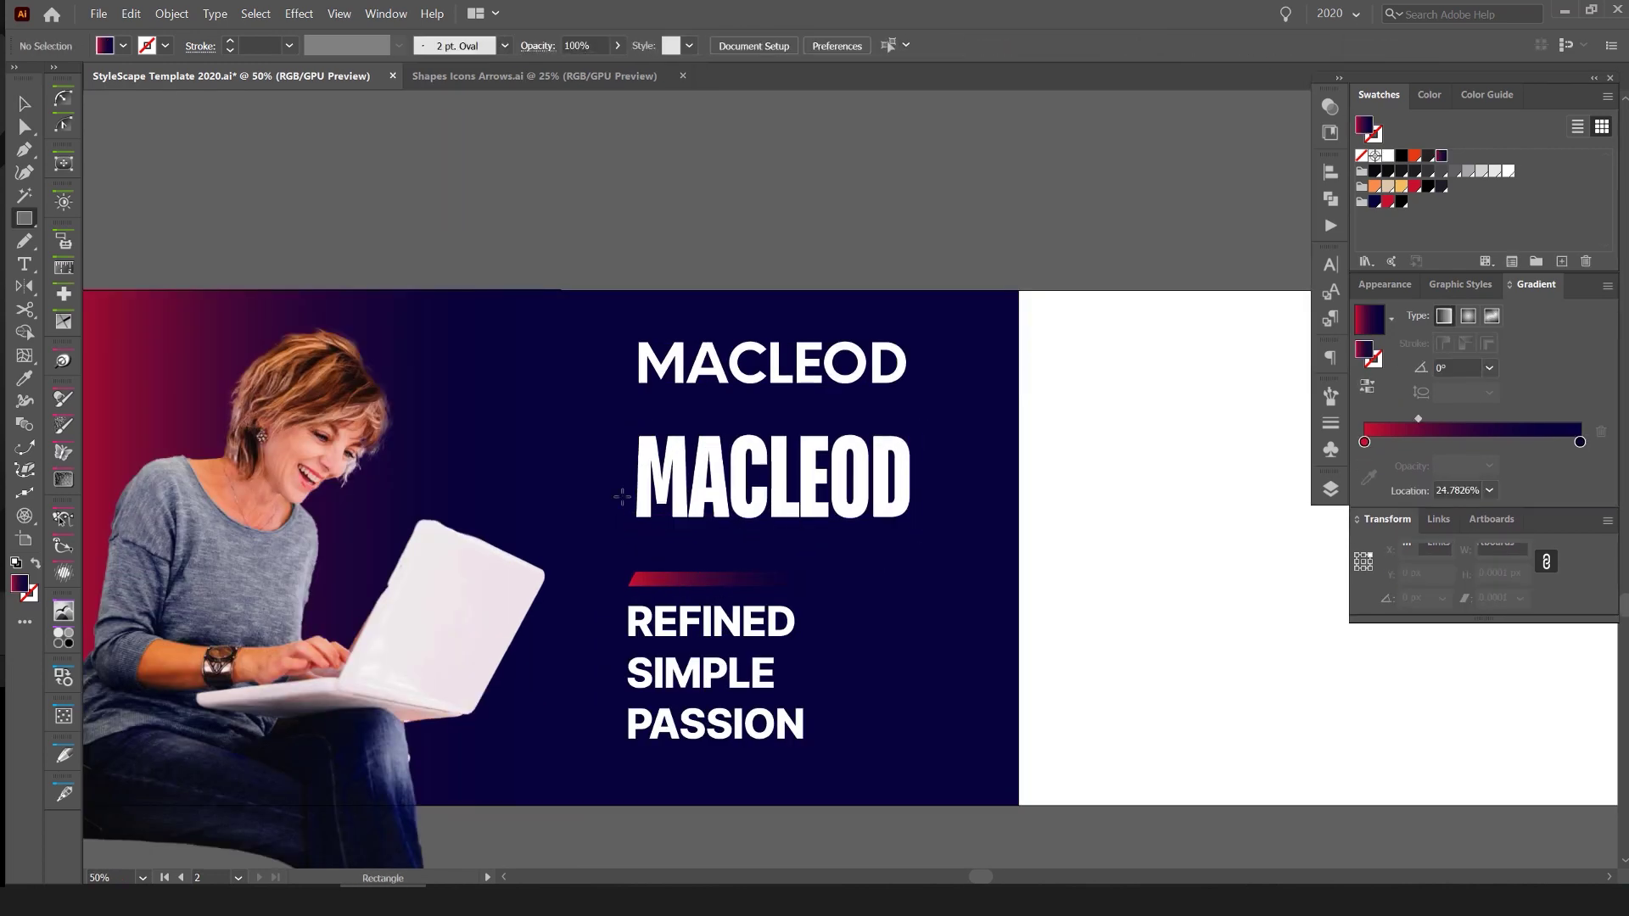
- Overlay a red rectangle of about 640 by 71 px at 80% opacity on the lower part of the condensed MACLEOD wordmark
{"action": "key", "text": "ctrl+plus"}
{"action": "left_click", "coordinate": [1137, 127]}
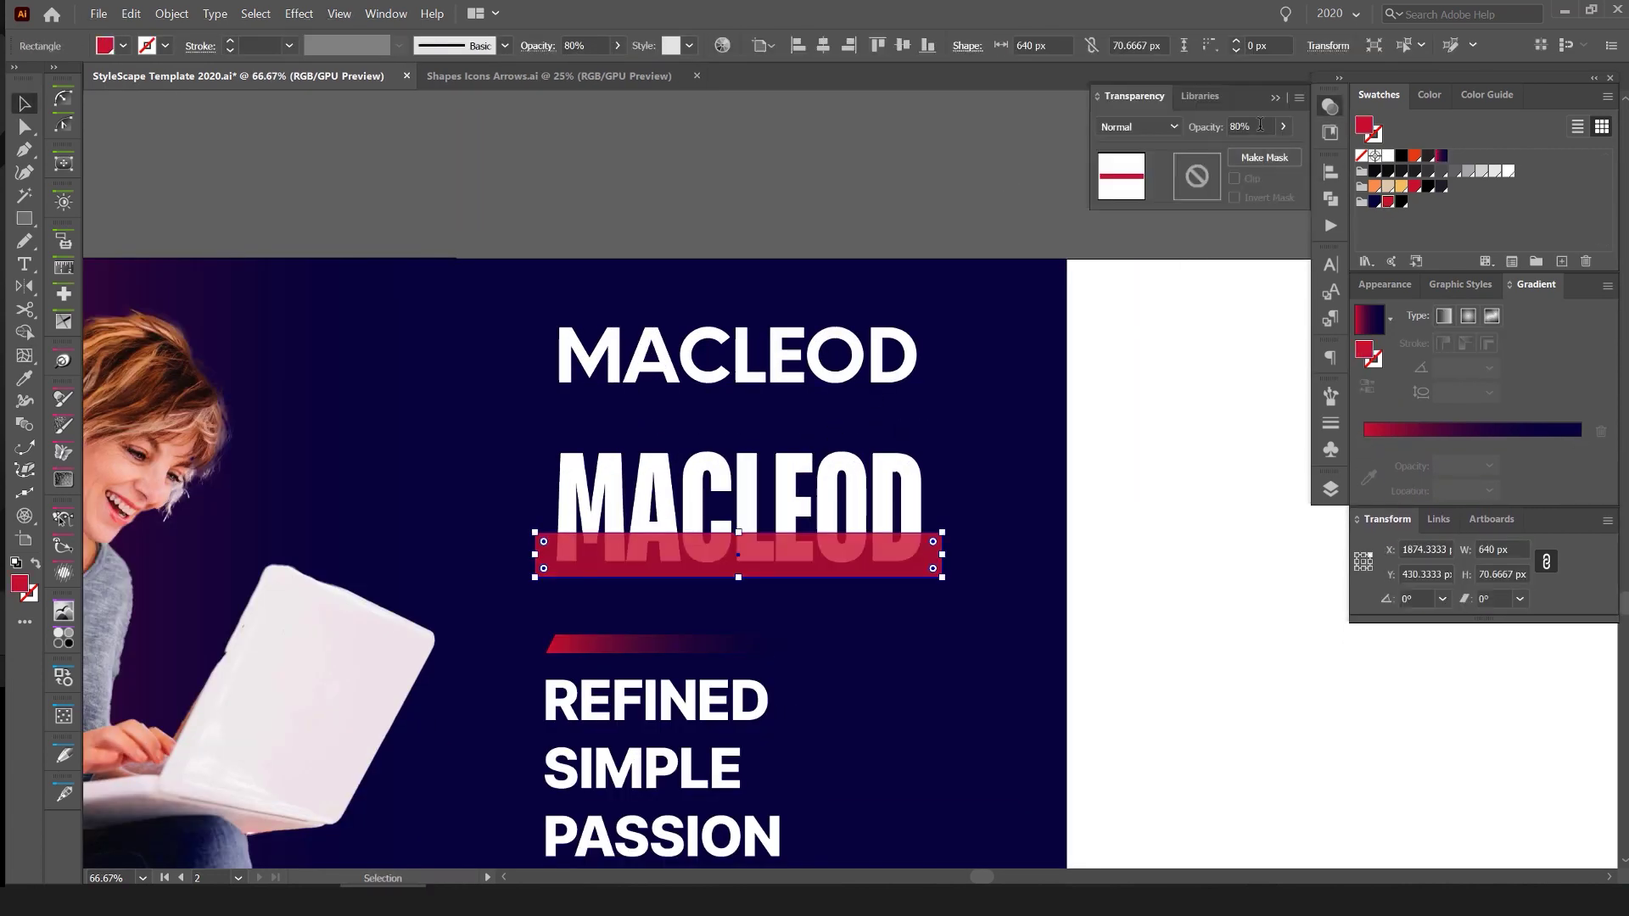
{"action": "left_click", "coordinate": [794, 487]}
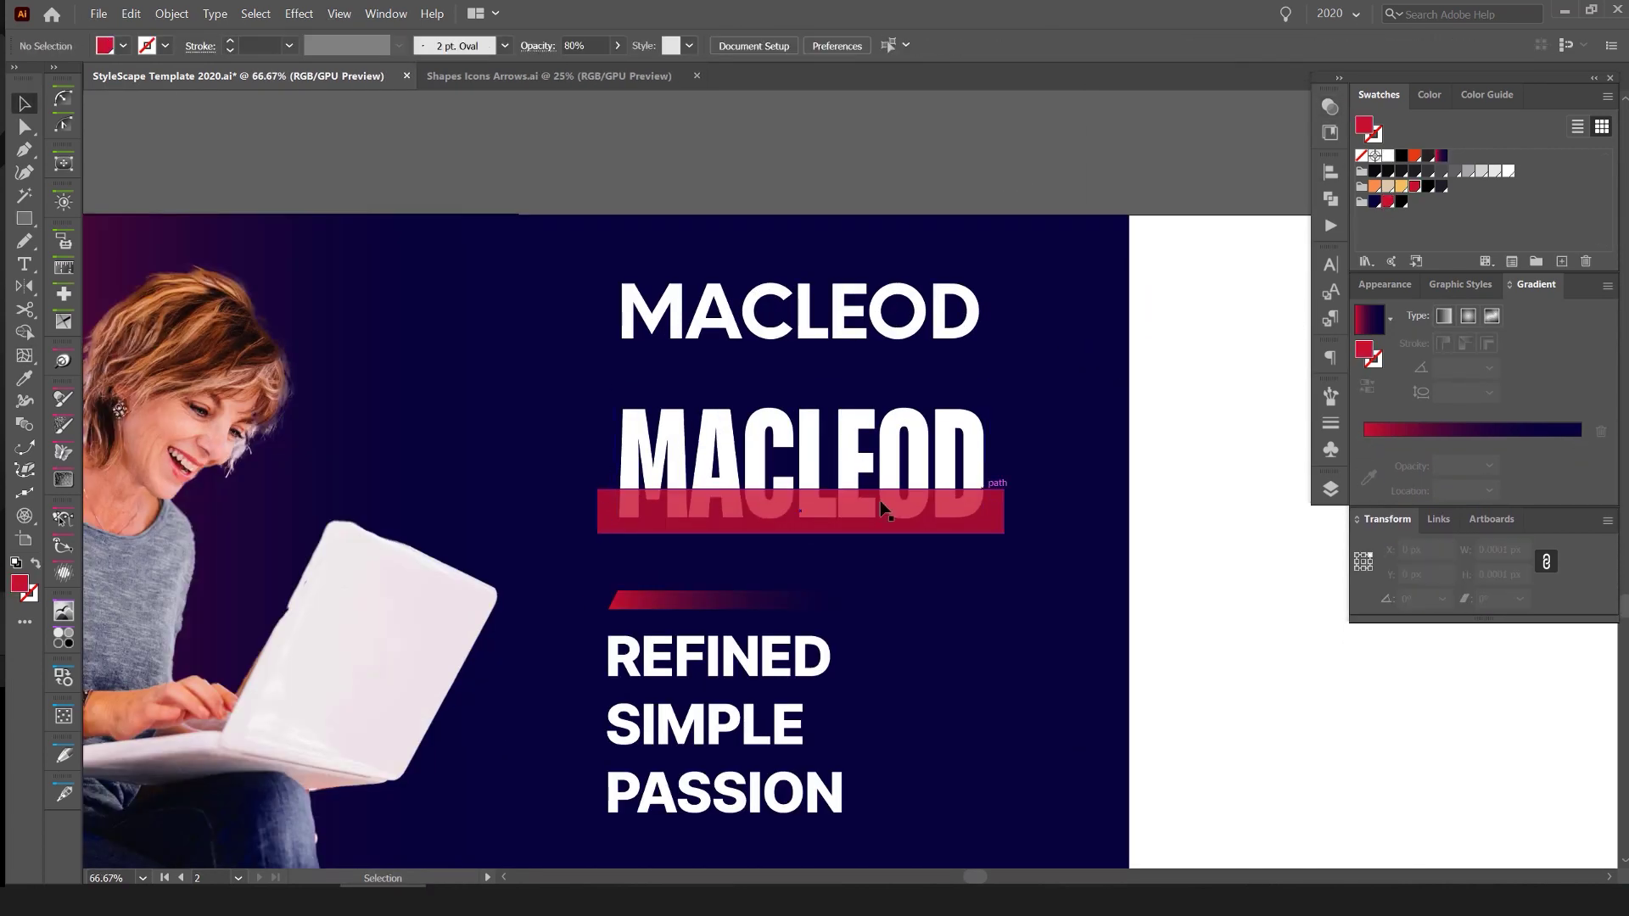
{"action": "key", "text": "ctrl+minus"}
{"action": "key", "text": "ctrl+minus"}
{"action": "key", "text": "ctrl+minus"}
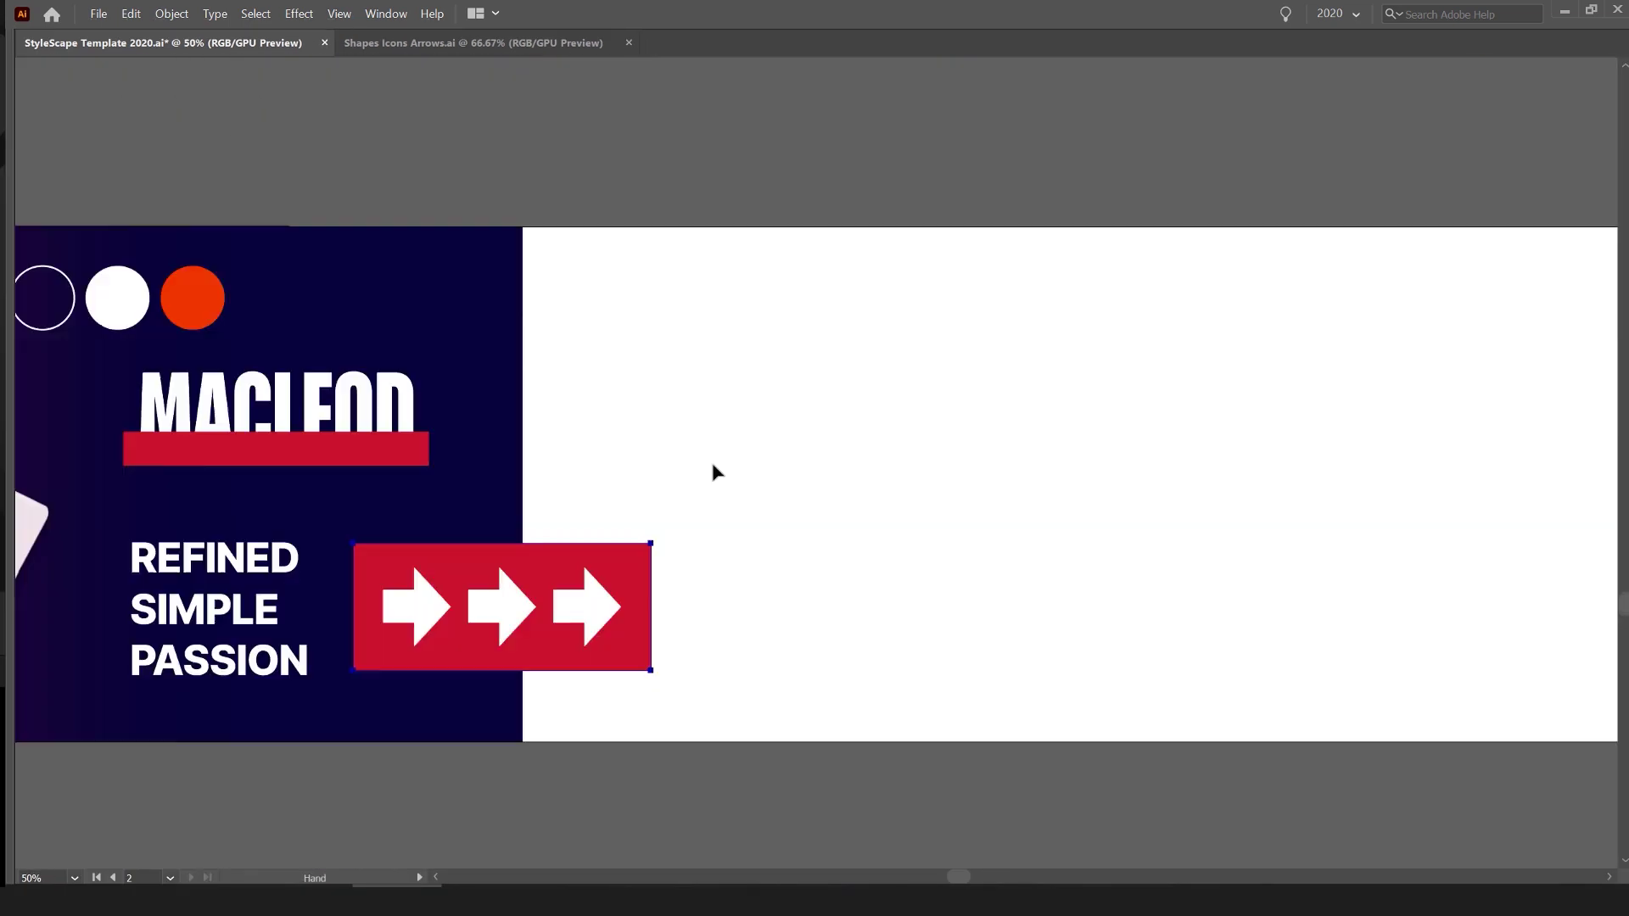
{"action": "key", "text": "ctrl+minus"}
{"action": "key", "text": "ctrl+minus"}
- Search Pinterest for SAN SERIF SWISS and save the orange and black Helvetica poster image
{"action": "scroll", "coordinate": [599, 619], "scroll_direction": "up", "scroll_amount": 1}
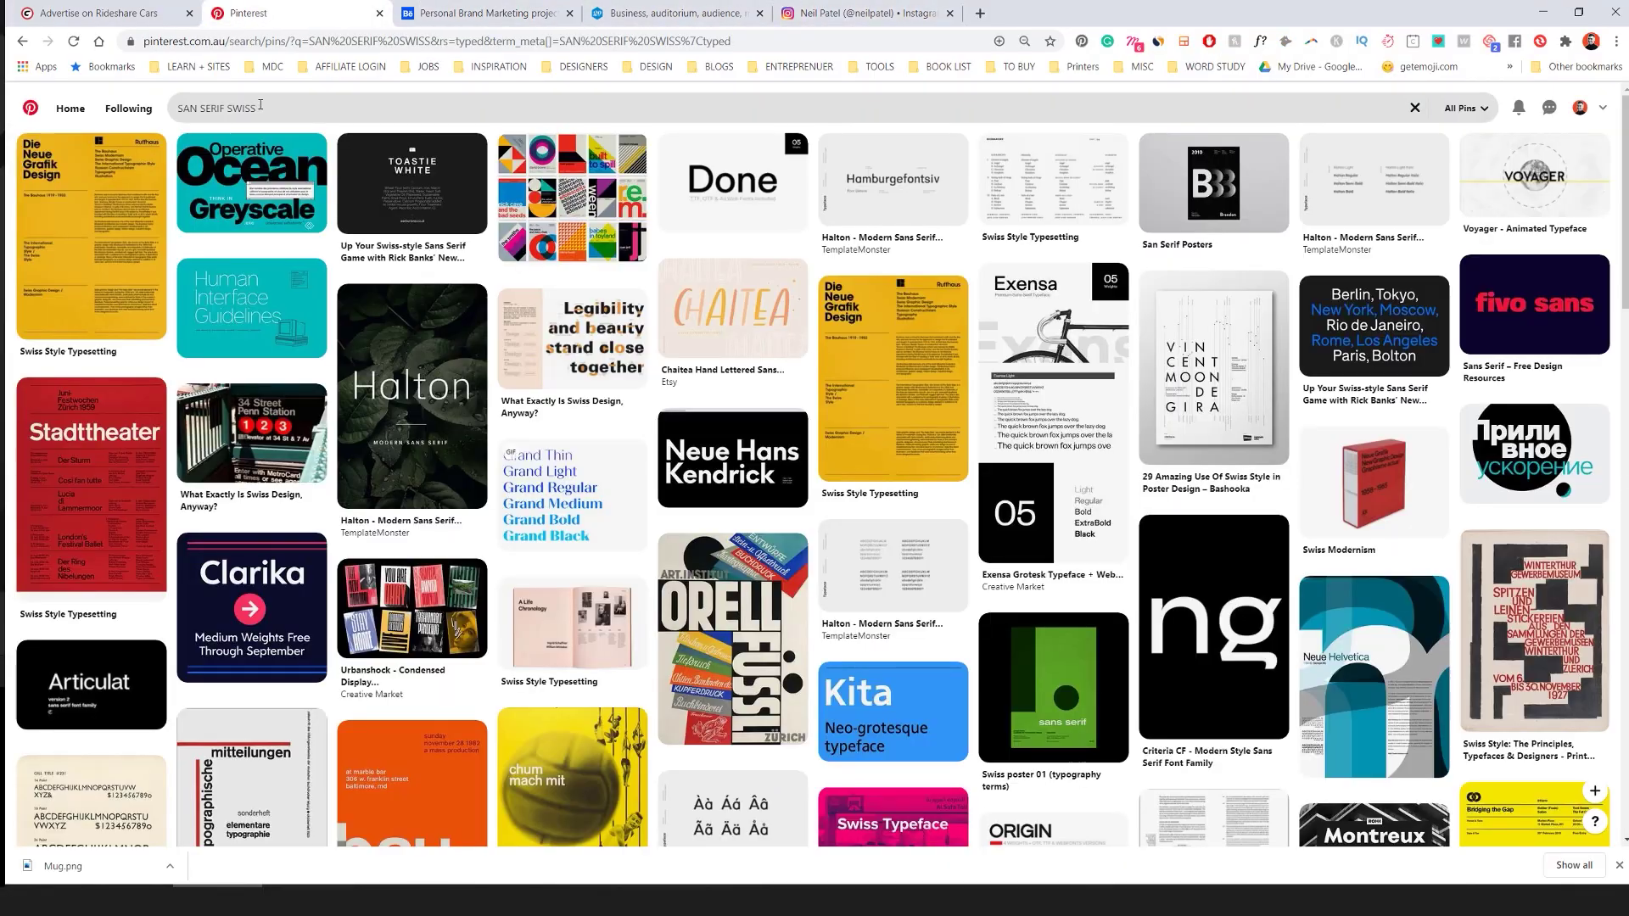
{"action": "scroll", "coordinate": [260, 105], "scroll_direction": "down", "scroll_amount": 20}
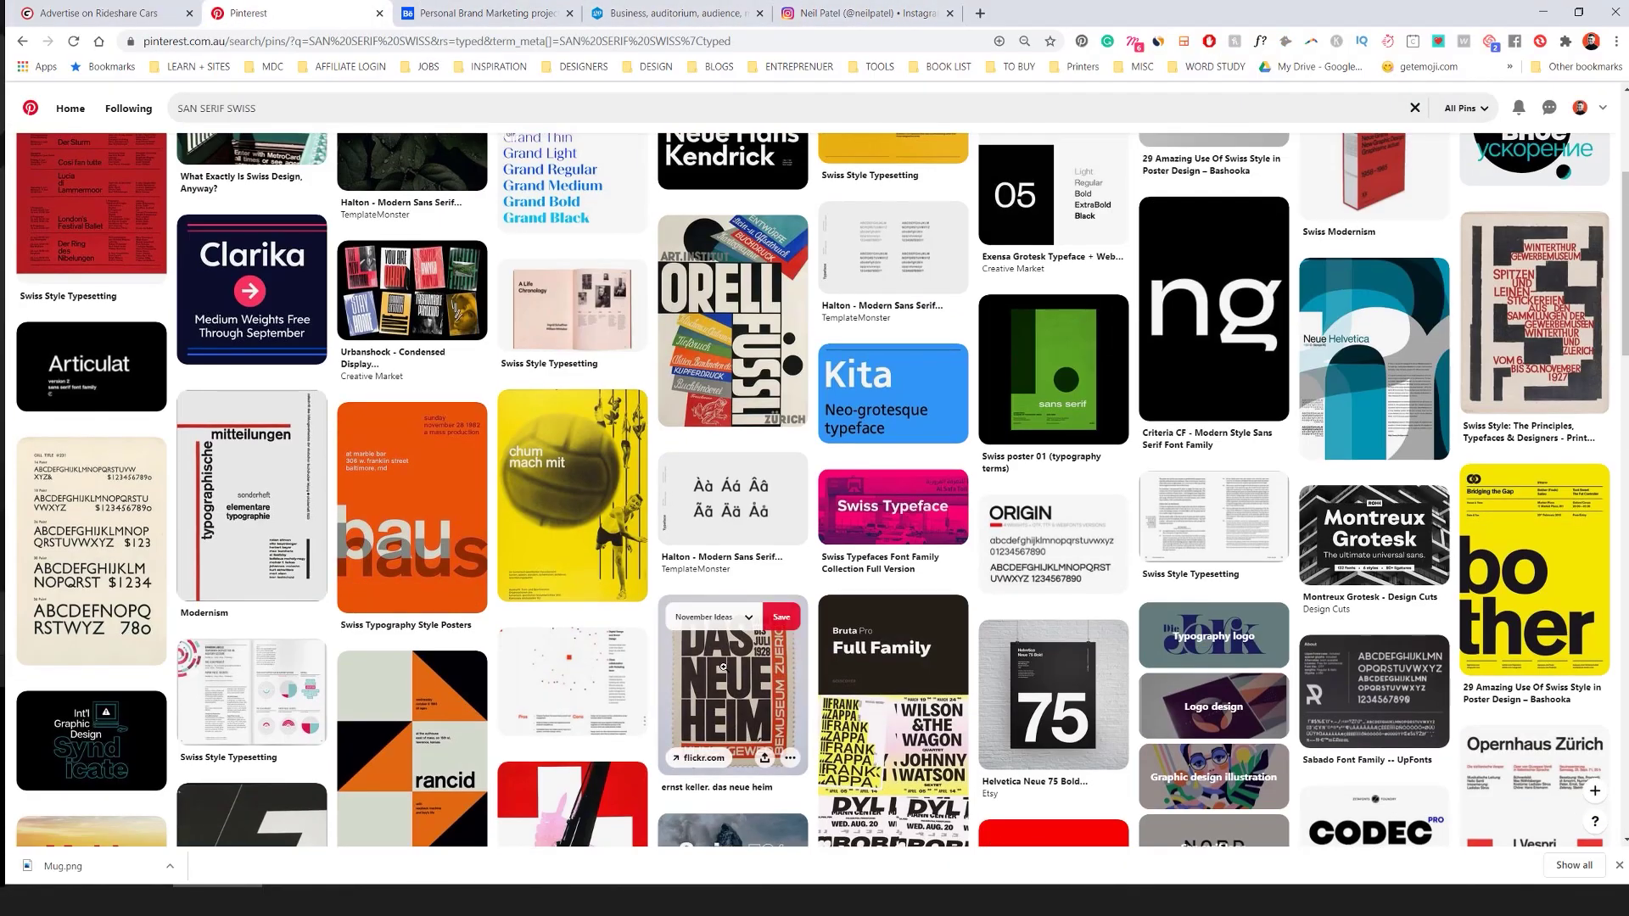
{"action": "right_click", "coordinate": [709, 386]}
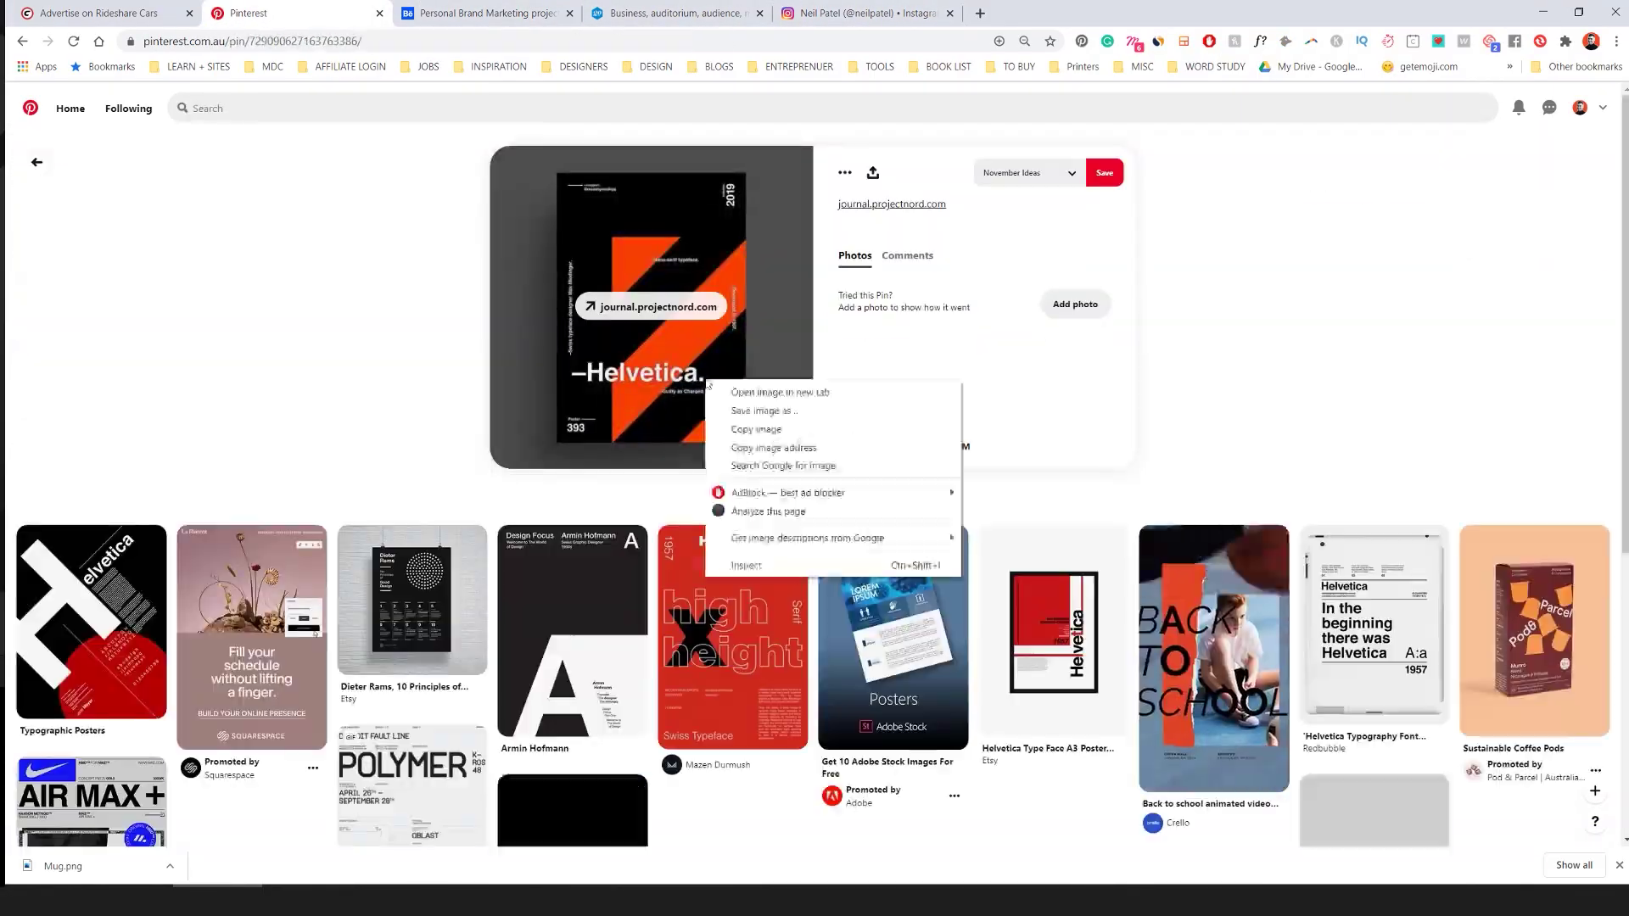
{"action": "left_click", "coordinate": [764, 410]}
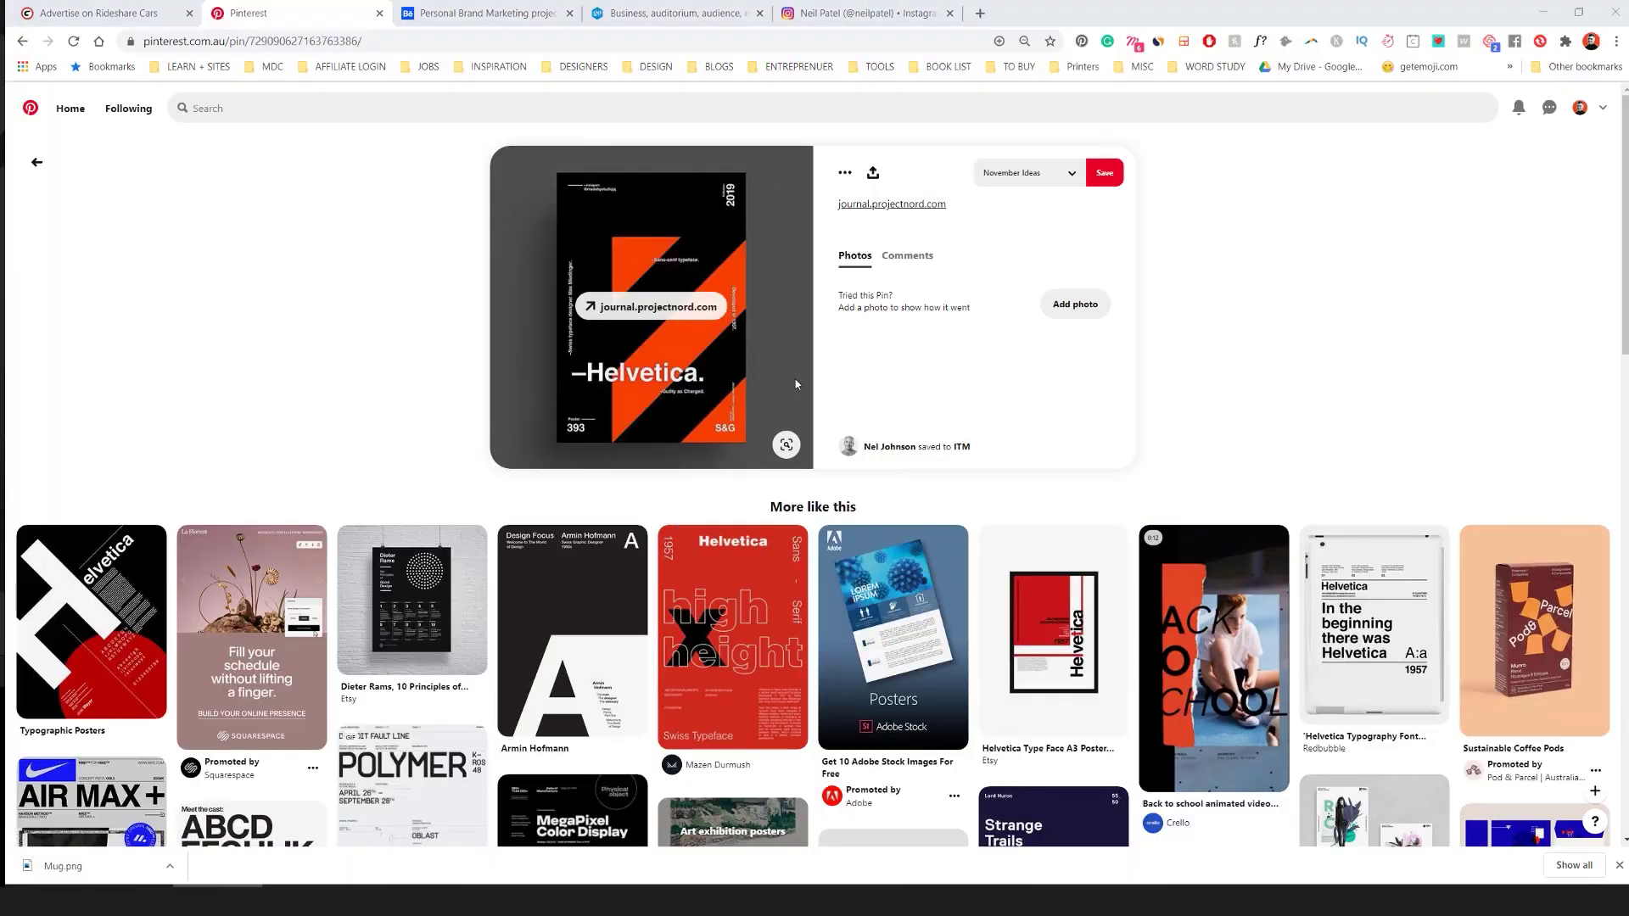
{"action": "left_click", "coordinate": [1042, 741]}
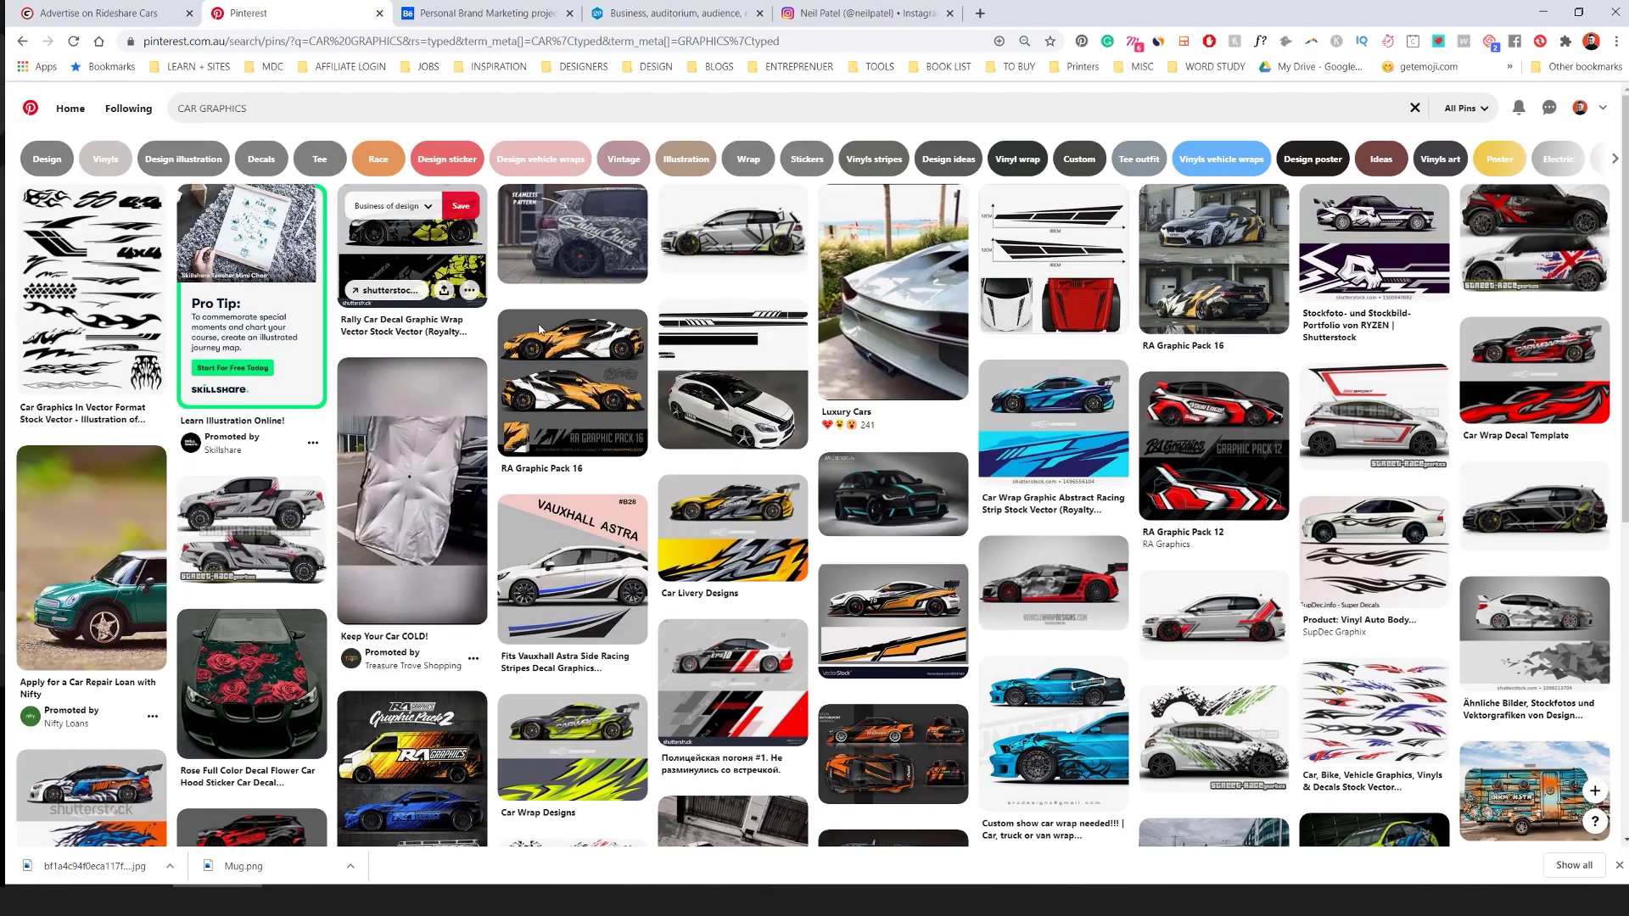
- Search Pinterest for CAR GRAPHICS and look through the vehicle livery designs
{"action": "scroll", "coordinate": [291, 113], "scroll_direction": "down", "scroll_amount": 5}
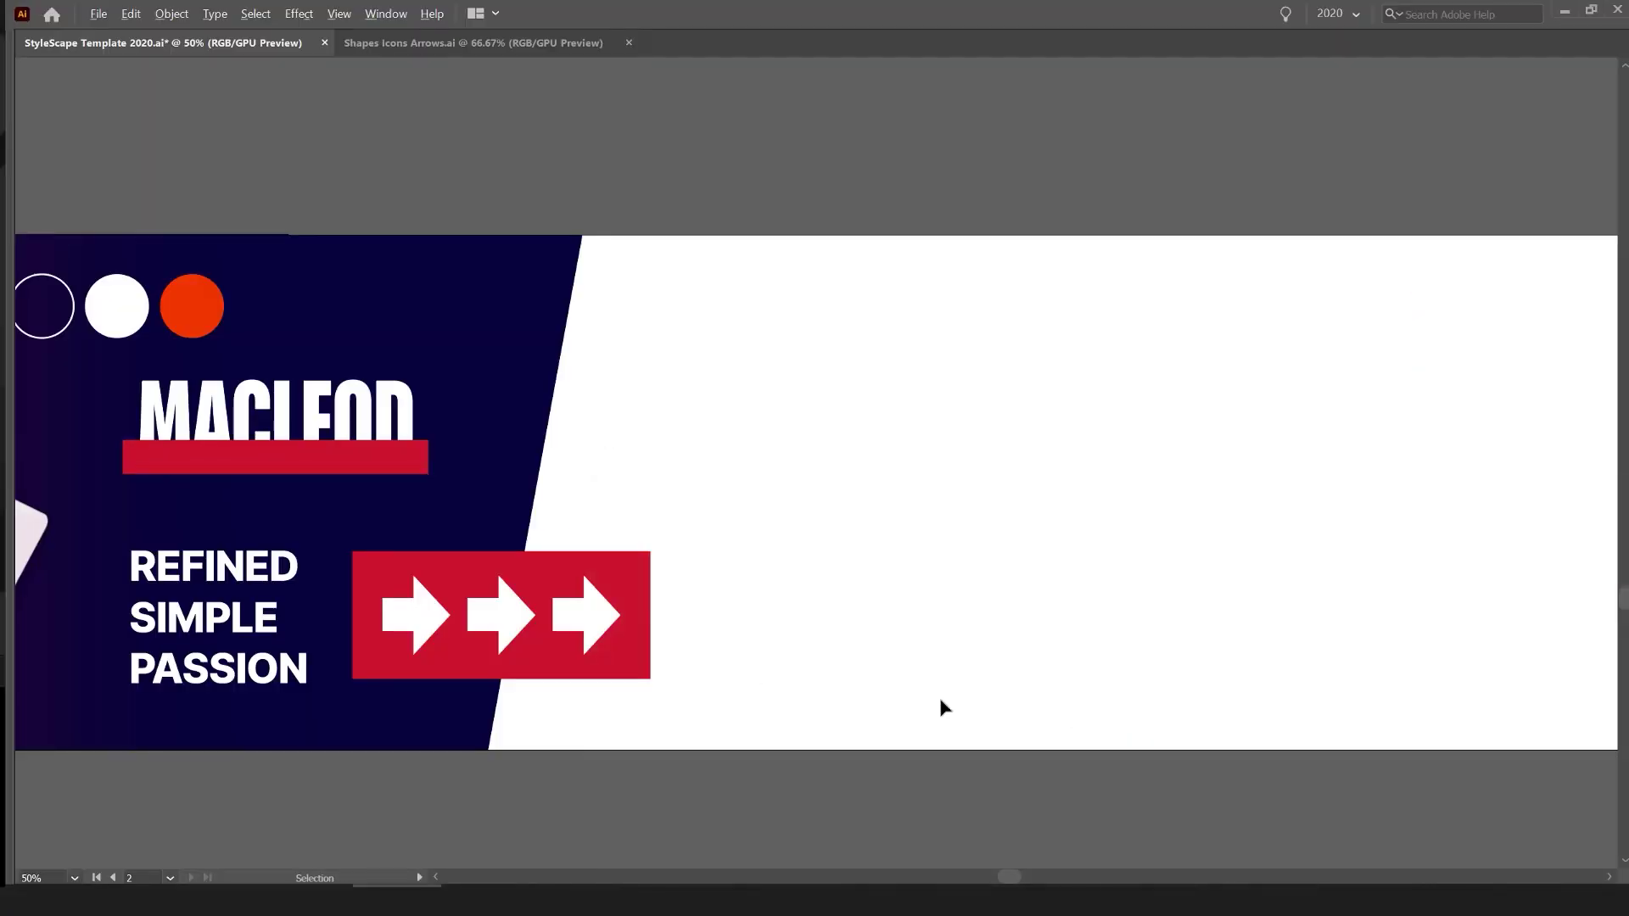
{"action": "scroll", "coordinate": [1103, 389], "scroll_direction": "down", "scroll_amount": 5}
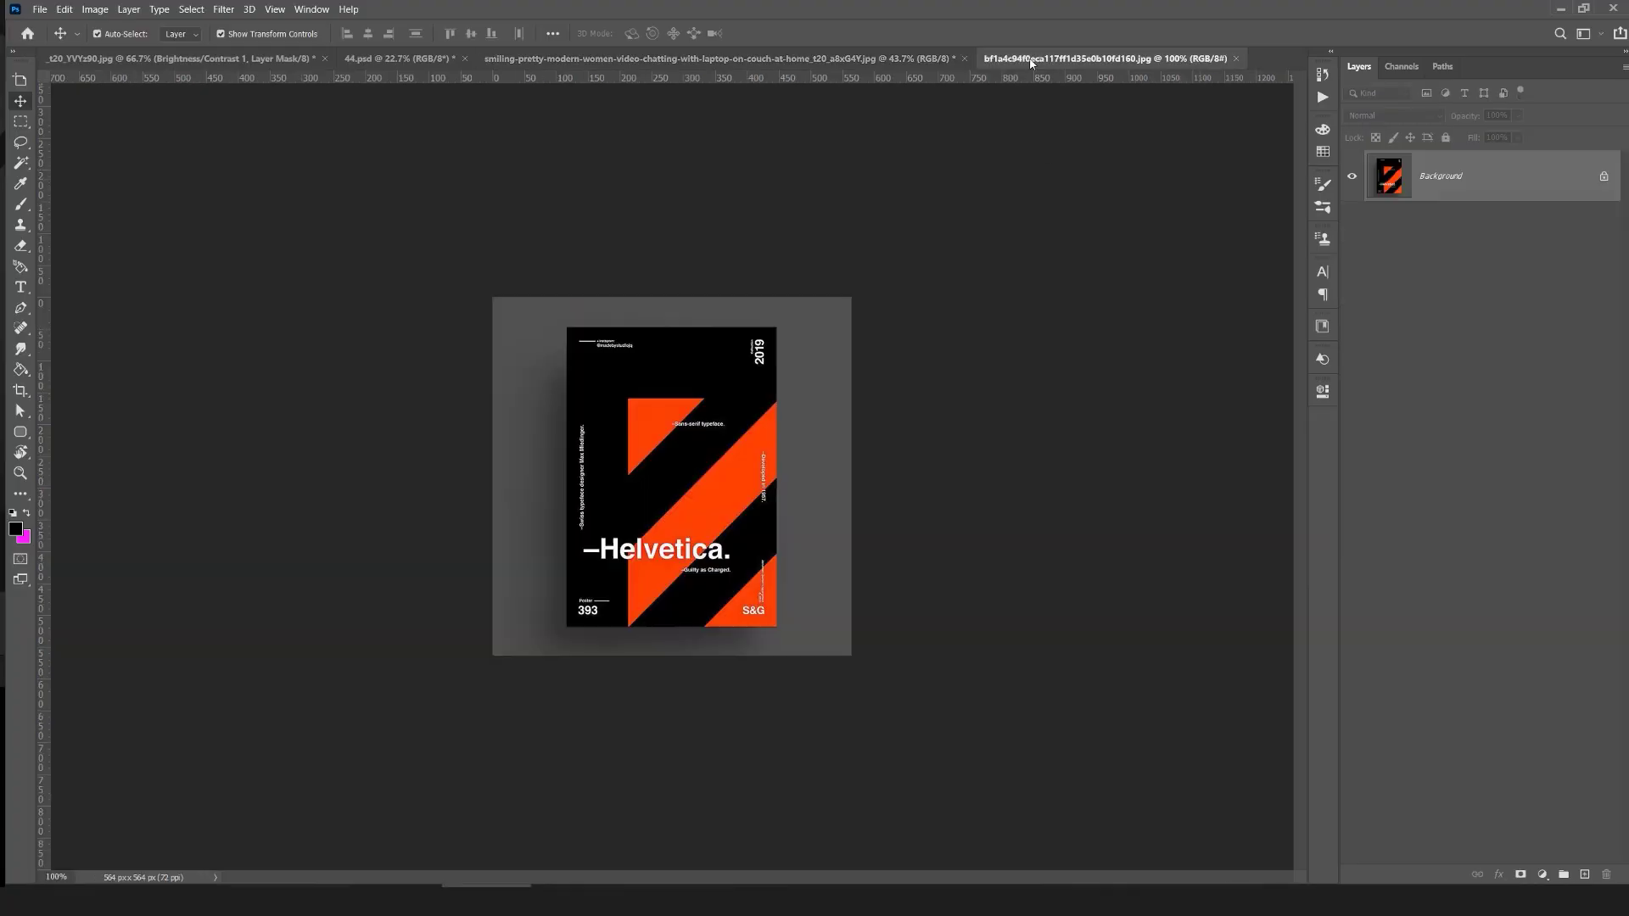
- Switch to Photoshop and add a Hue/Saturation adjustment that turns the Helvetica poster's orange shapes red
{"action": "left_click", "coordinate": [1543, 875]}
{"action": "left_click", "coordinate": [1548, 719]}
{"action": "left_click", "coordinate": [1214, 458]}
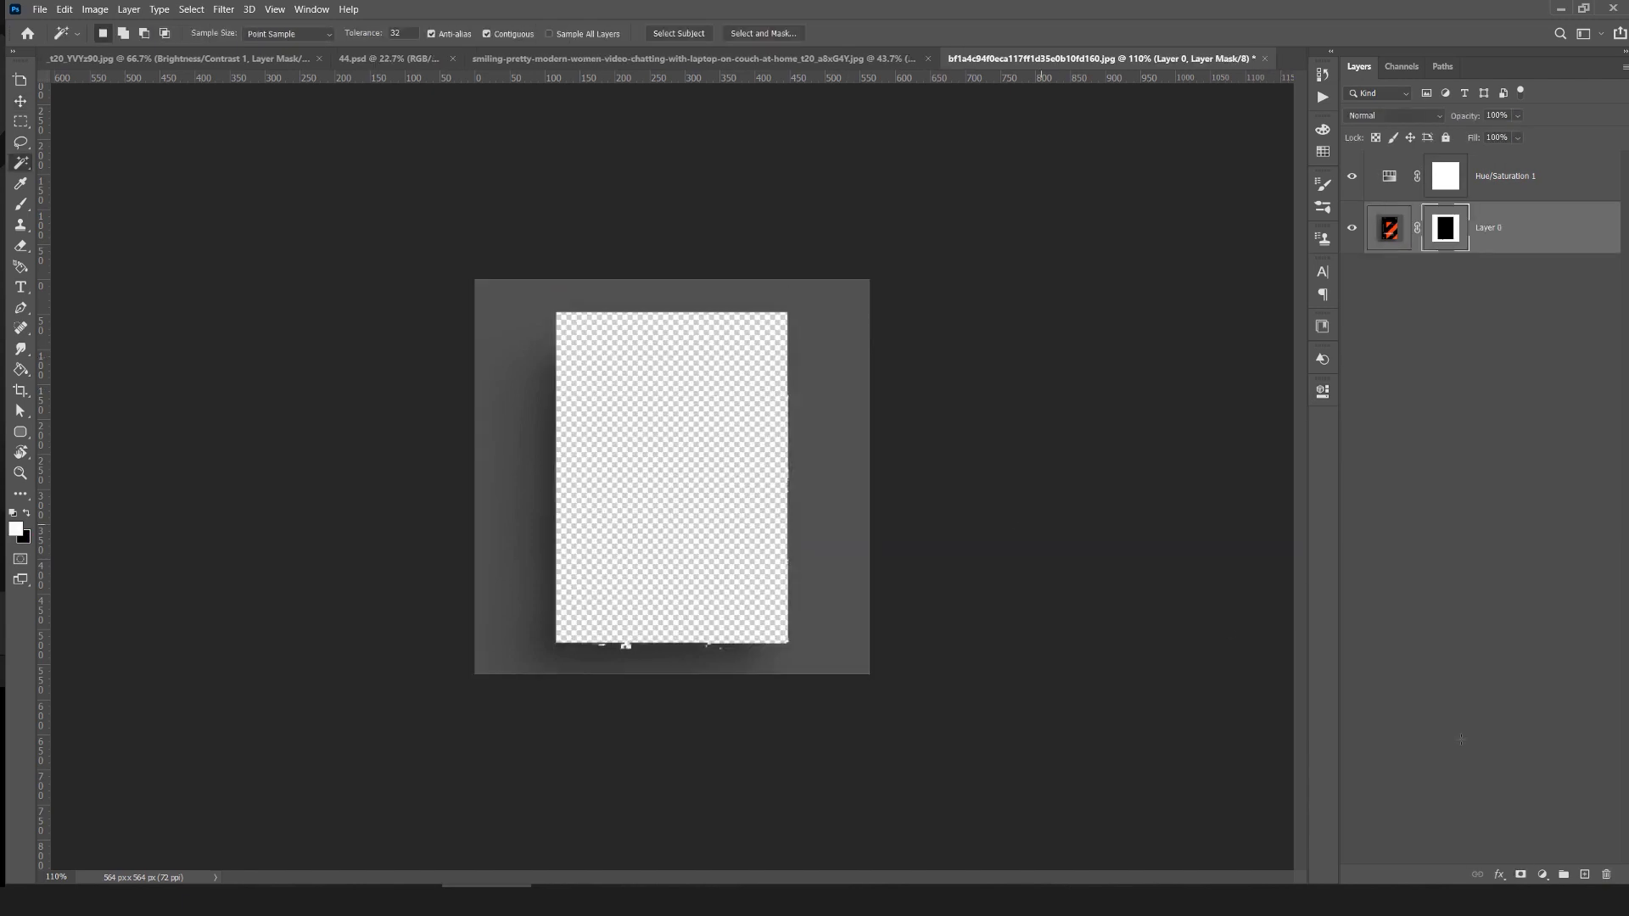
- Mask out the grey background around the poster, painting away stray pixels along its lower edge, and save the cutout
{"action": "scroll", "coordinate": [622, 648], "scroll_direction": "up", "scroll_amount": 4}
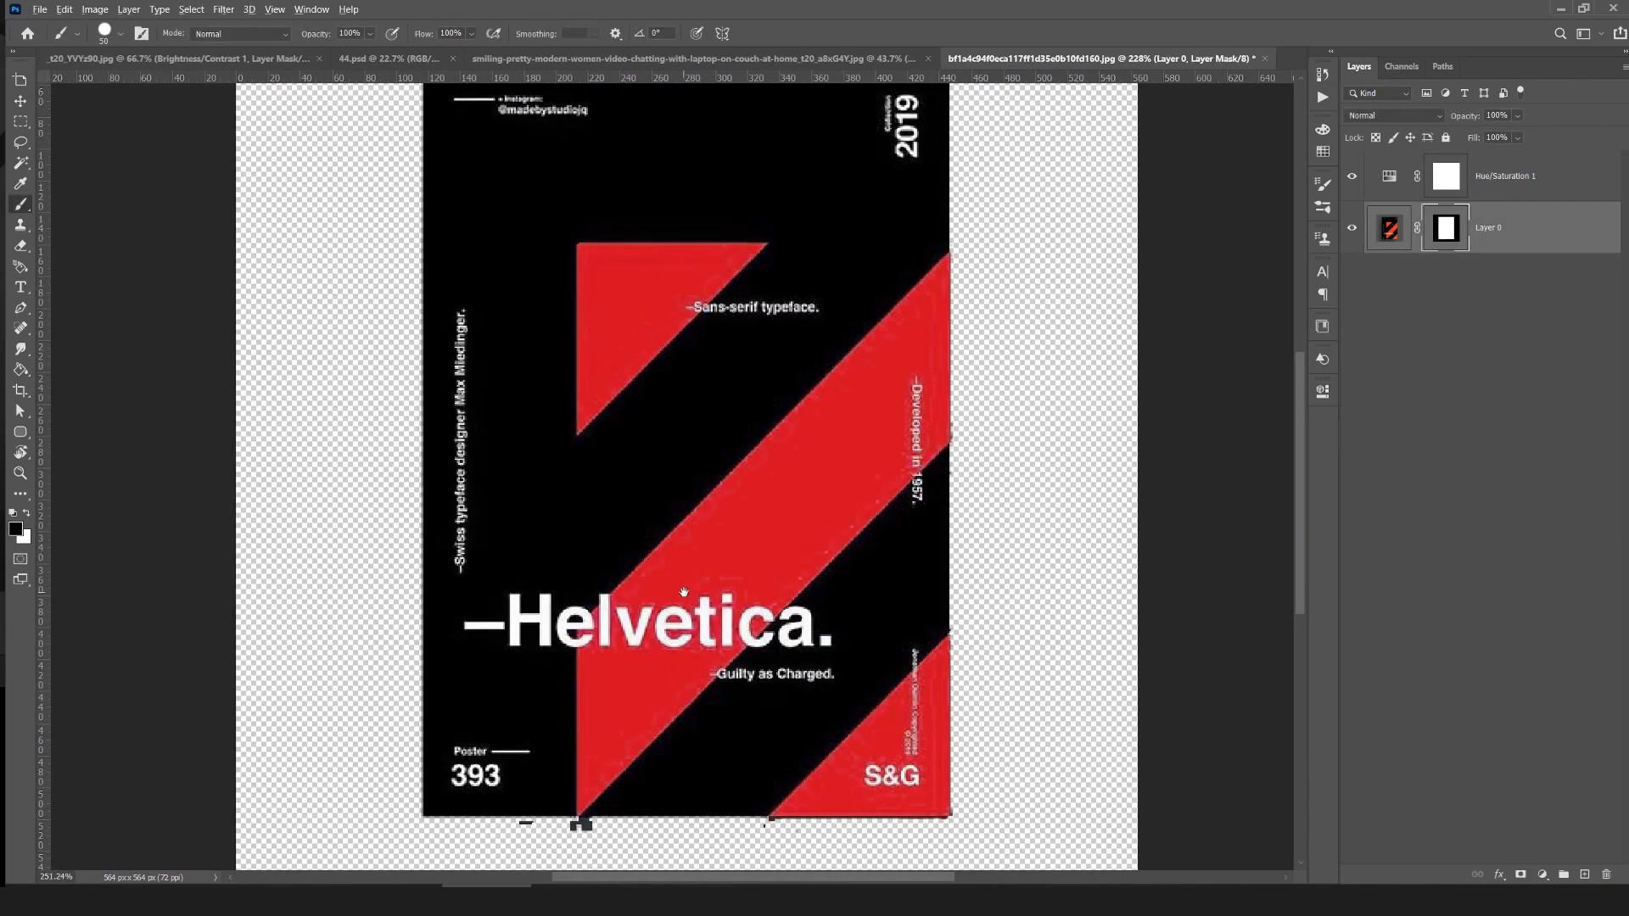
{"action": "left_click_drag", "start_coordinate": [642, 695], "coordinate": [685, 578]}
{"action": "key", "text": "q"}
{"action": "scroll", "coordinate": [632, 576], "scroll_direction": "up", "scroll_amount": 2}
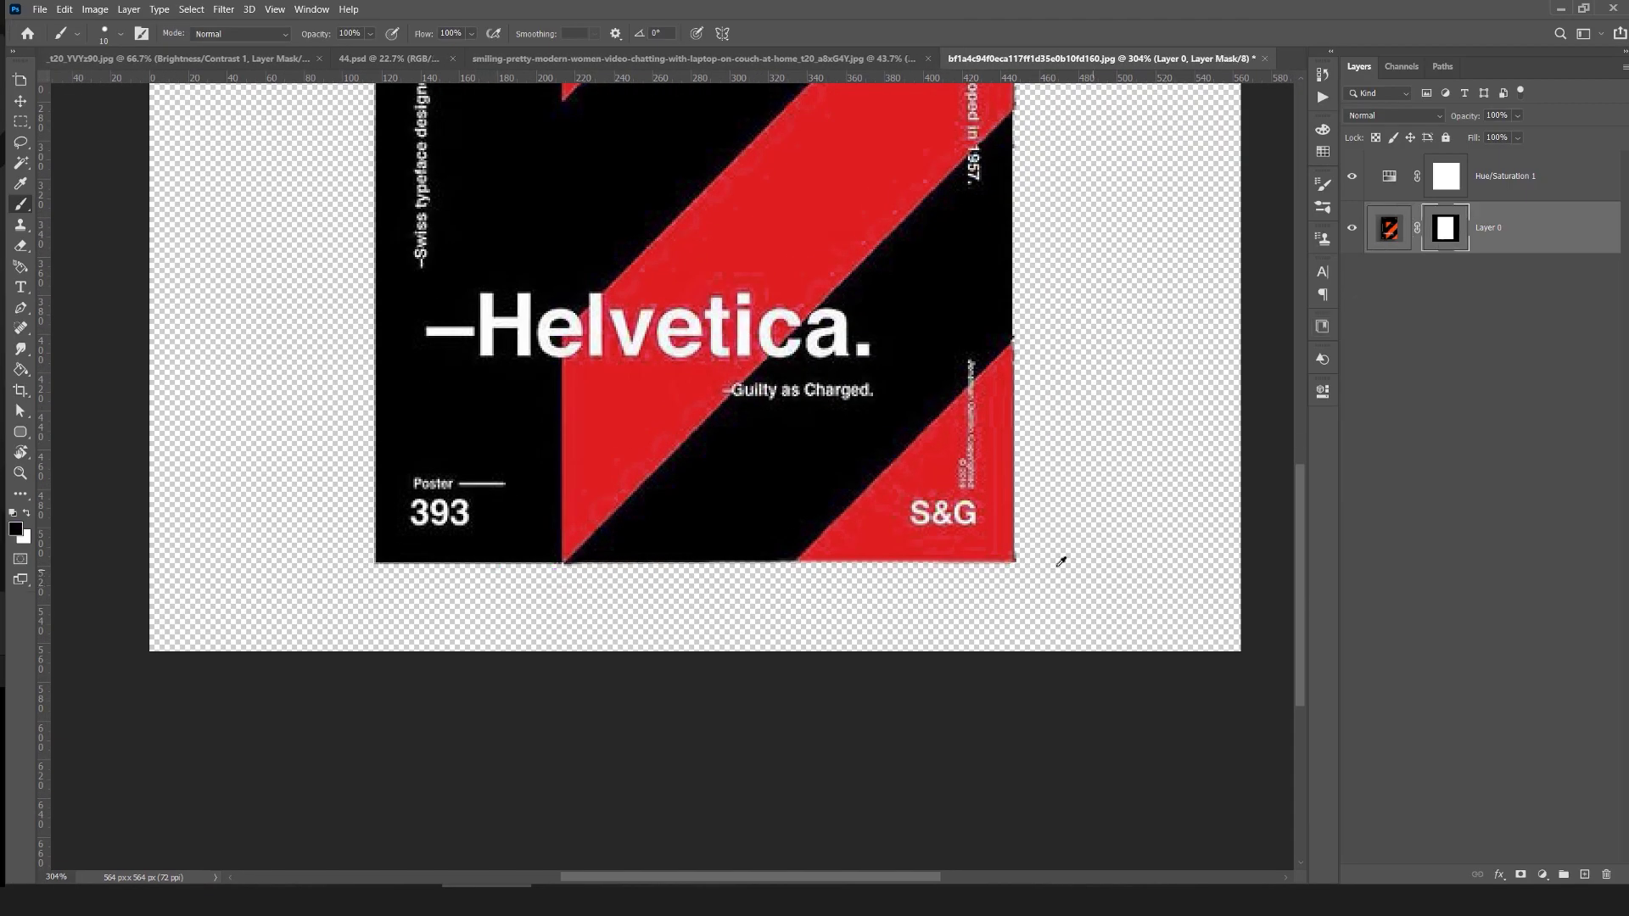
{"action": "key", "text": "ctrl+shift+s"}
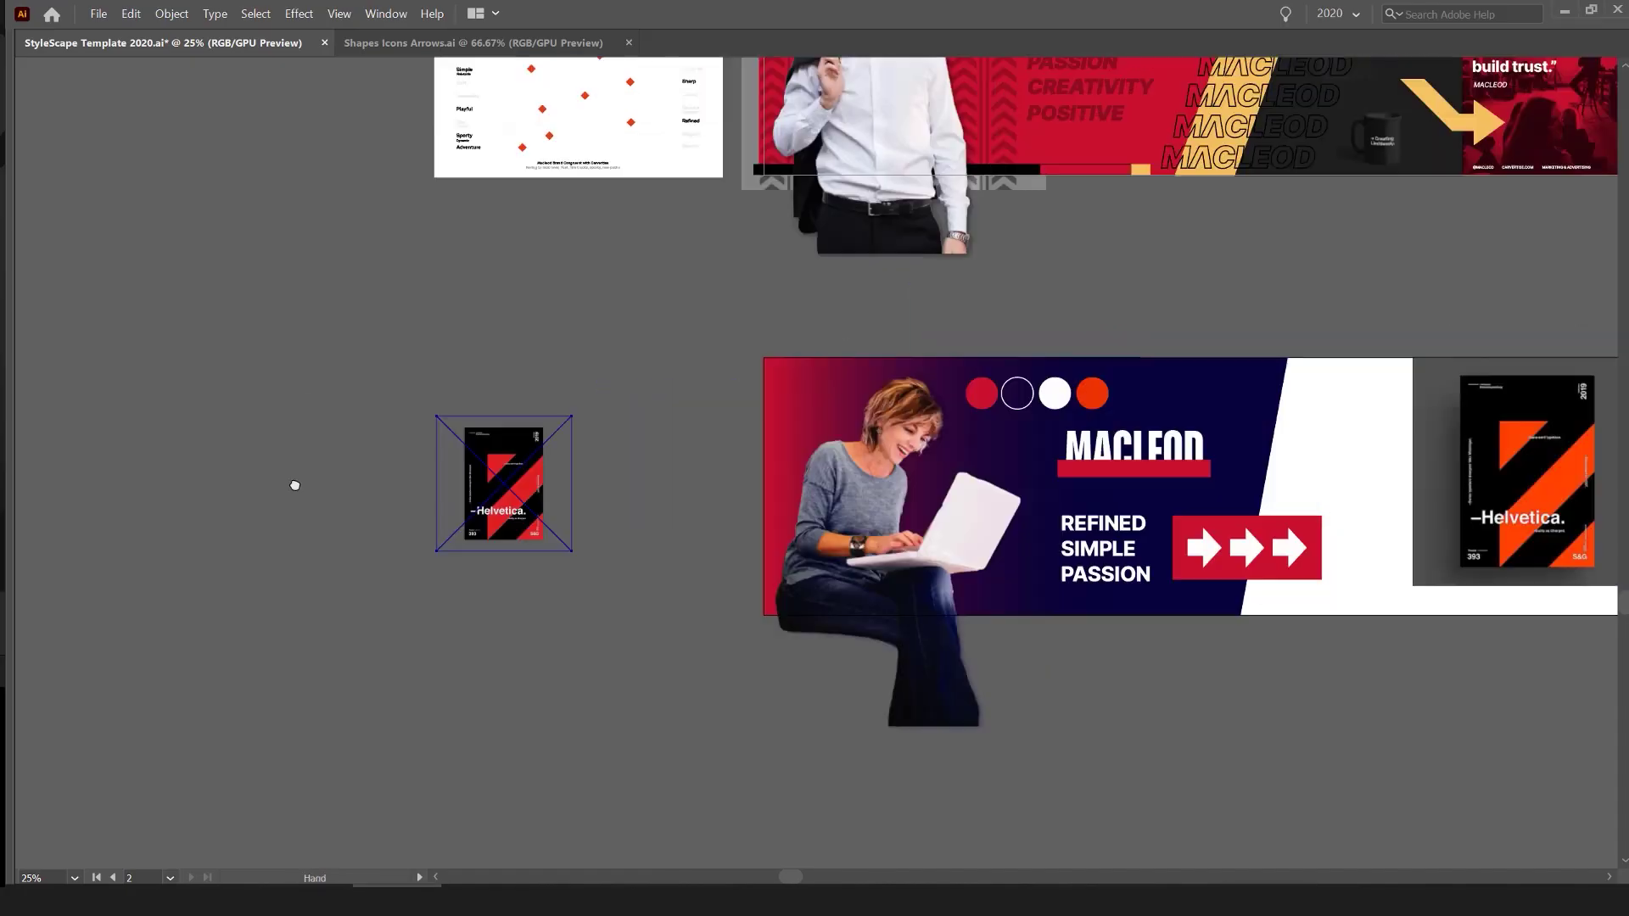
- Switch to Illustrator, replace the orange poster on the second artboard with the red cutout and add a red rectangle beside it
{"action": "left_click_drag", "start_coordinate": [1066, 517], "coordinate": [1043, 507]}
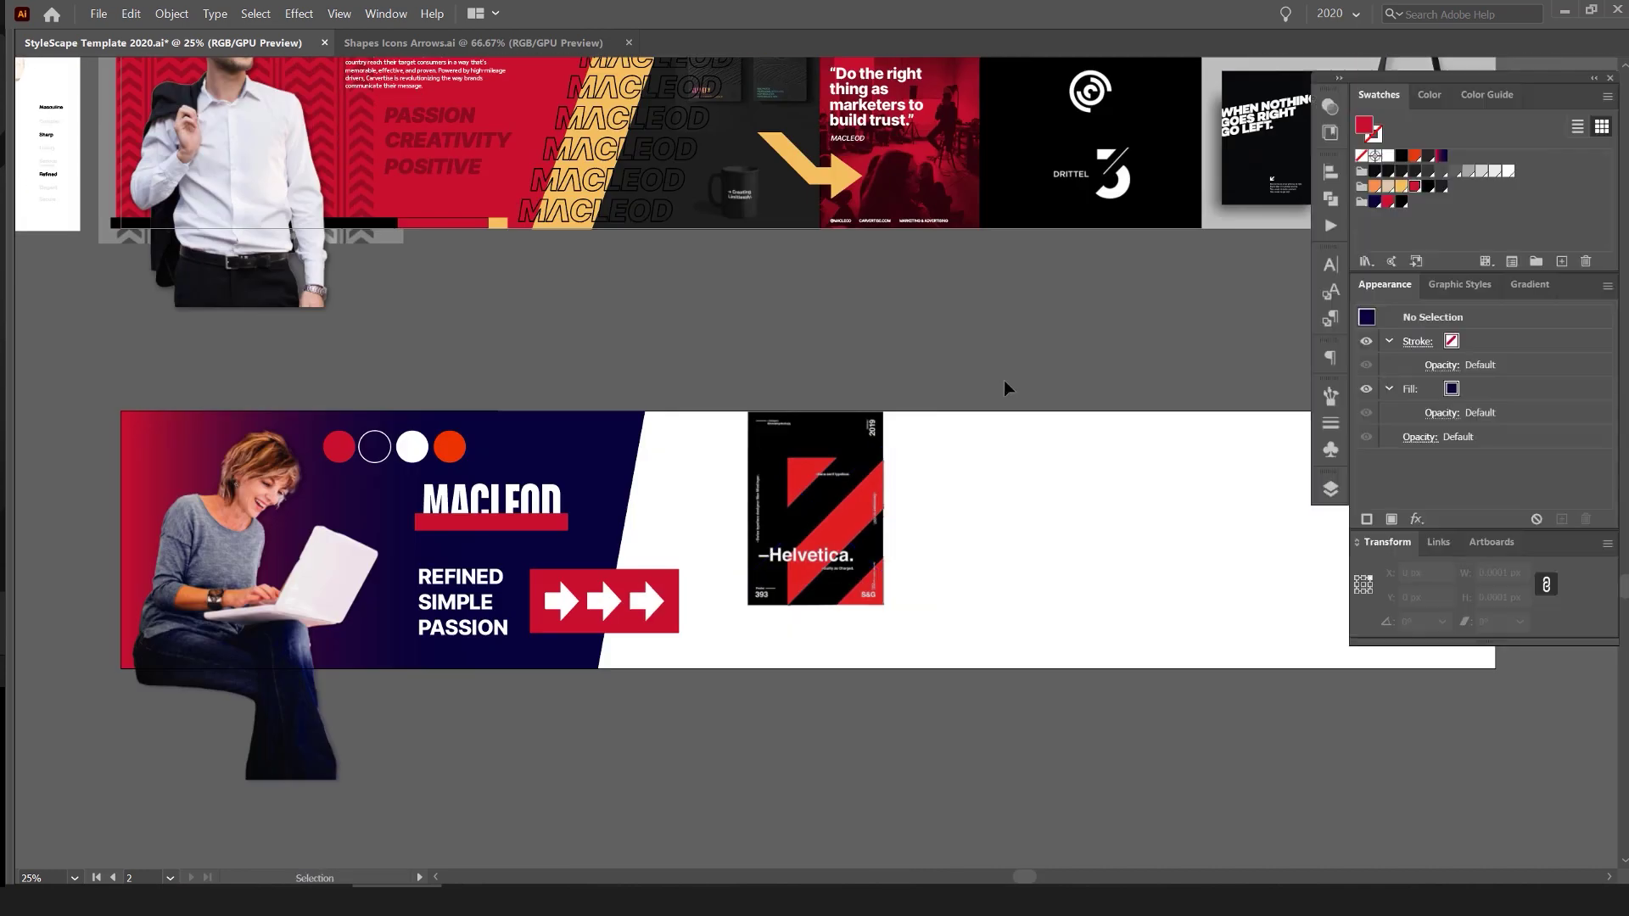
{"action": "key", "text": "Tab"}
{"action": "left_click_drag", "start_coordinate": [709, 563], "coordinate": [1007, 439]}
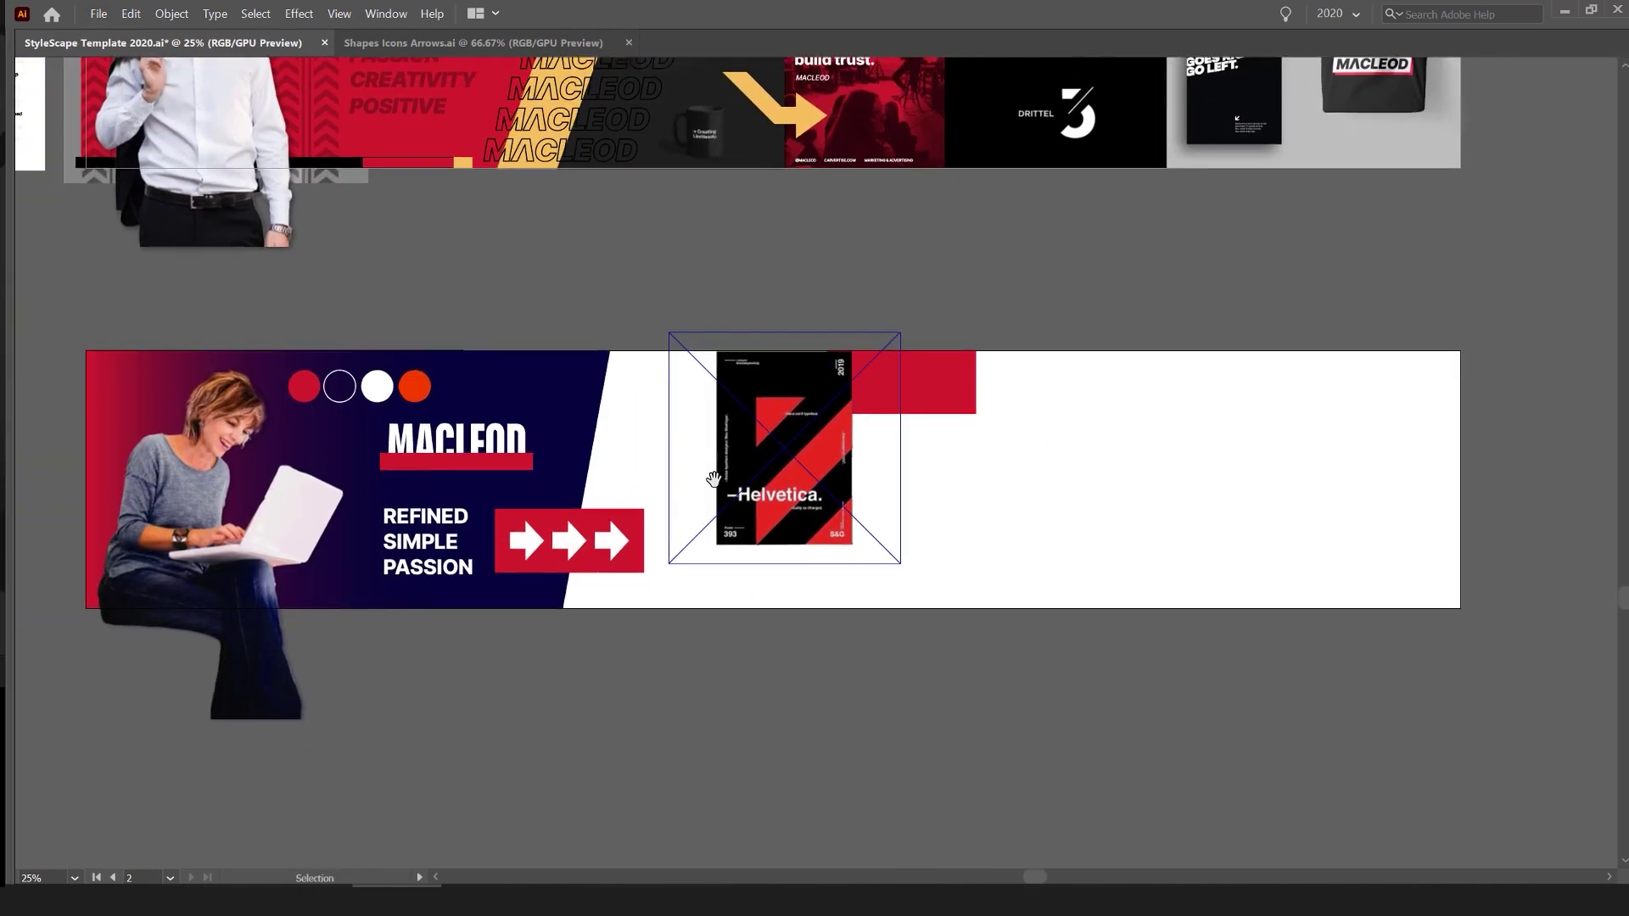
{"action": "left_click_drag", "start_coordinate": [714, 479], "coordinate": [761, 528]}
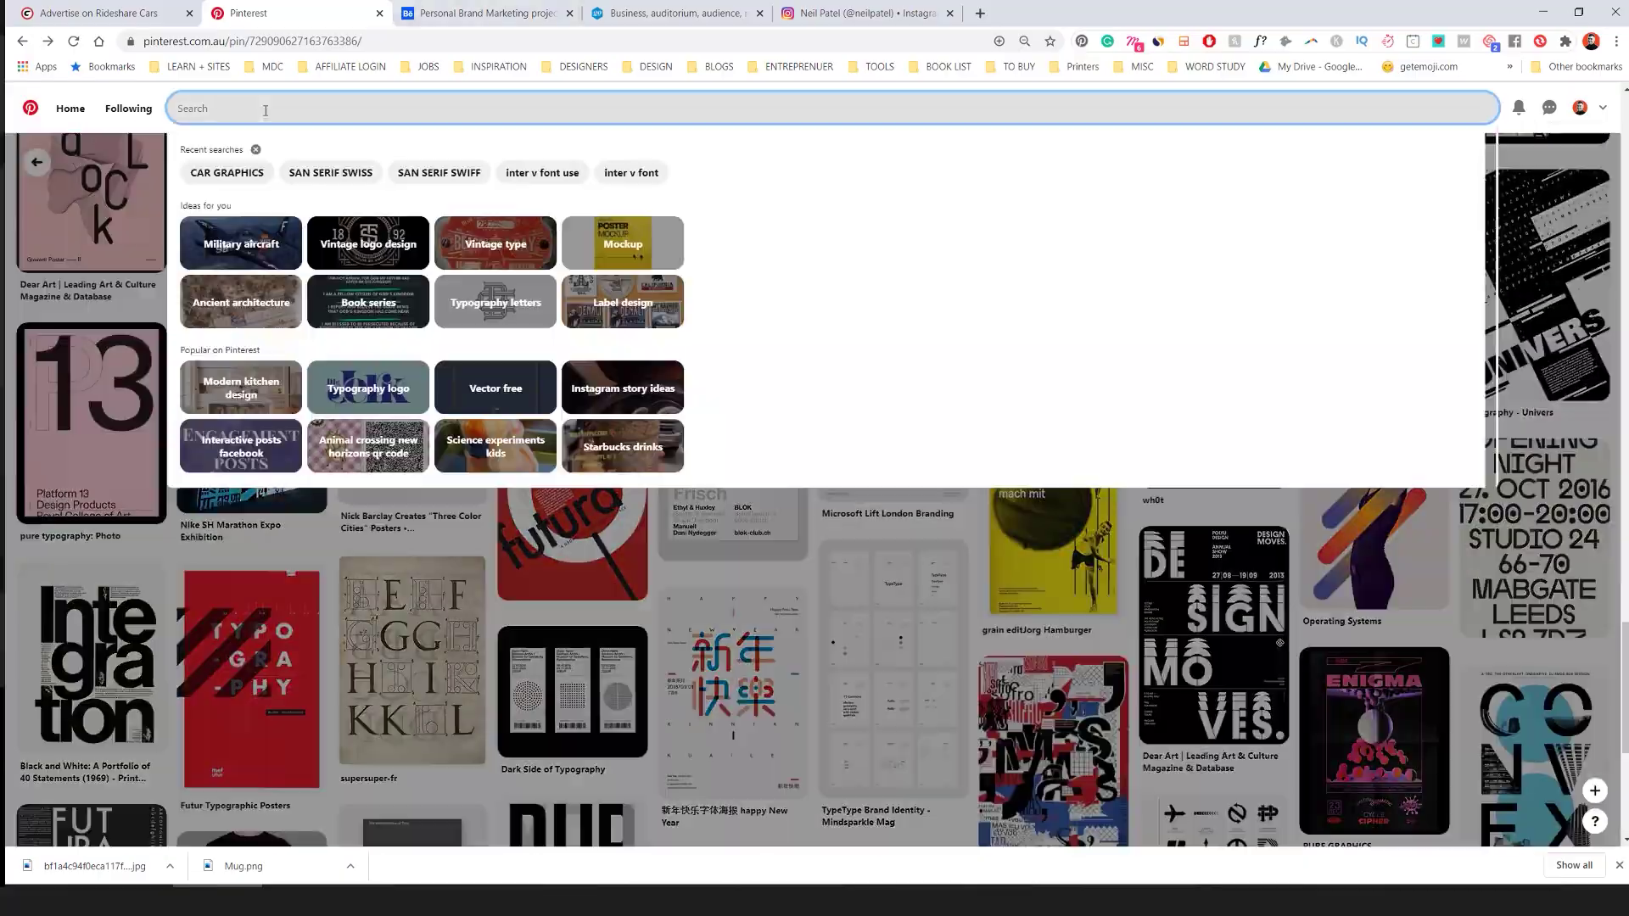
- Look through the Swiss poster pins on Pinterest, search for bold type content design and browse those results for typography references
{"action": "scroll", "coordinate": [468, 303], "scroll_direction": "down", "scroll_amount": 20}
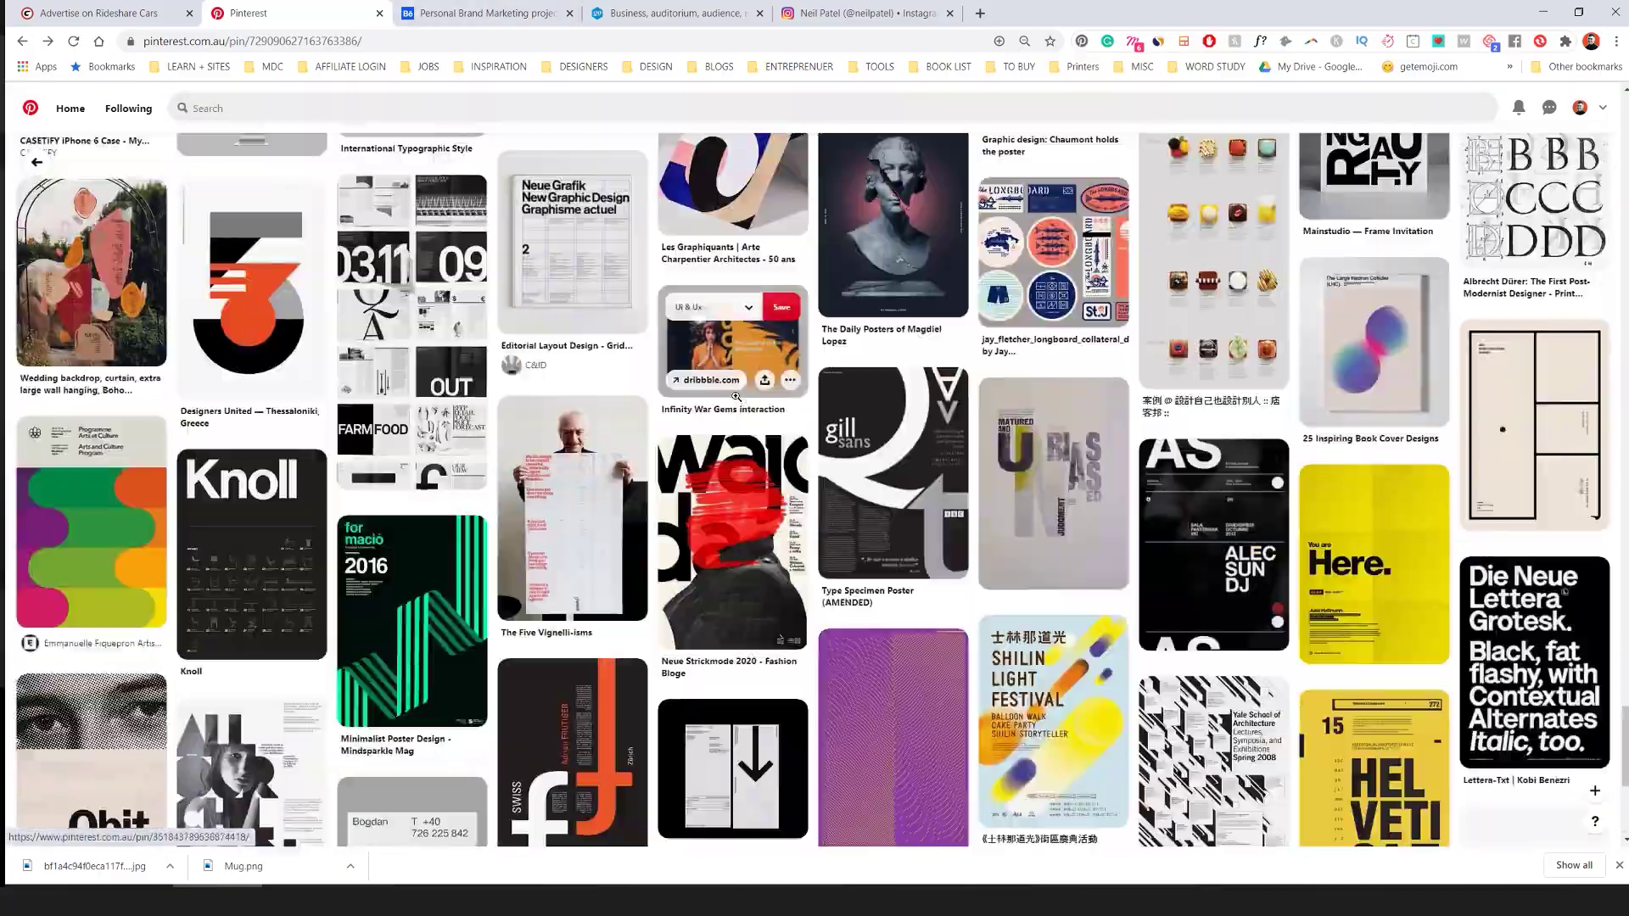
{"action": "scroll", "coordinate": [885, 513], "scroll_direction": "down", "scroll_amount": 10}
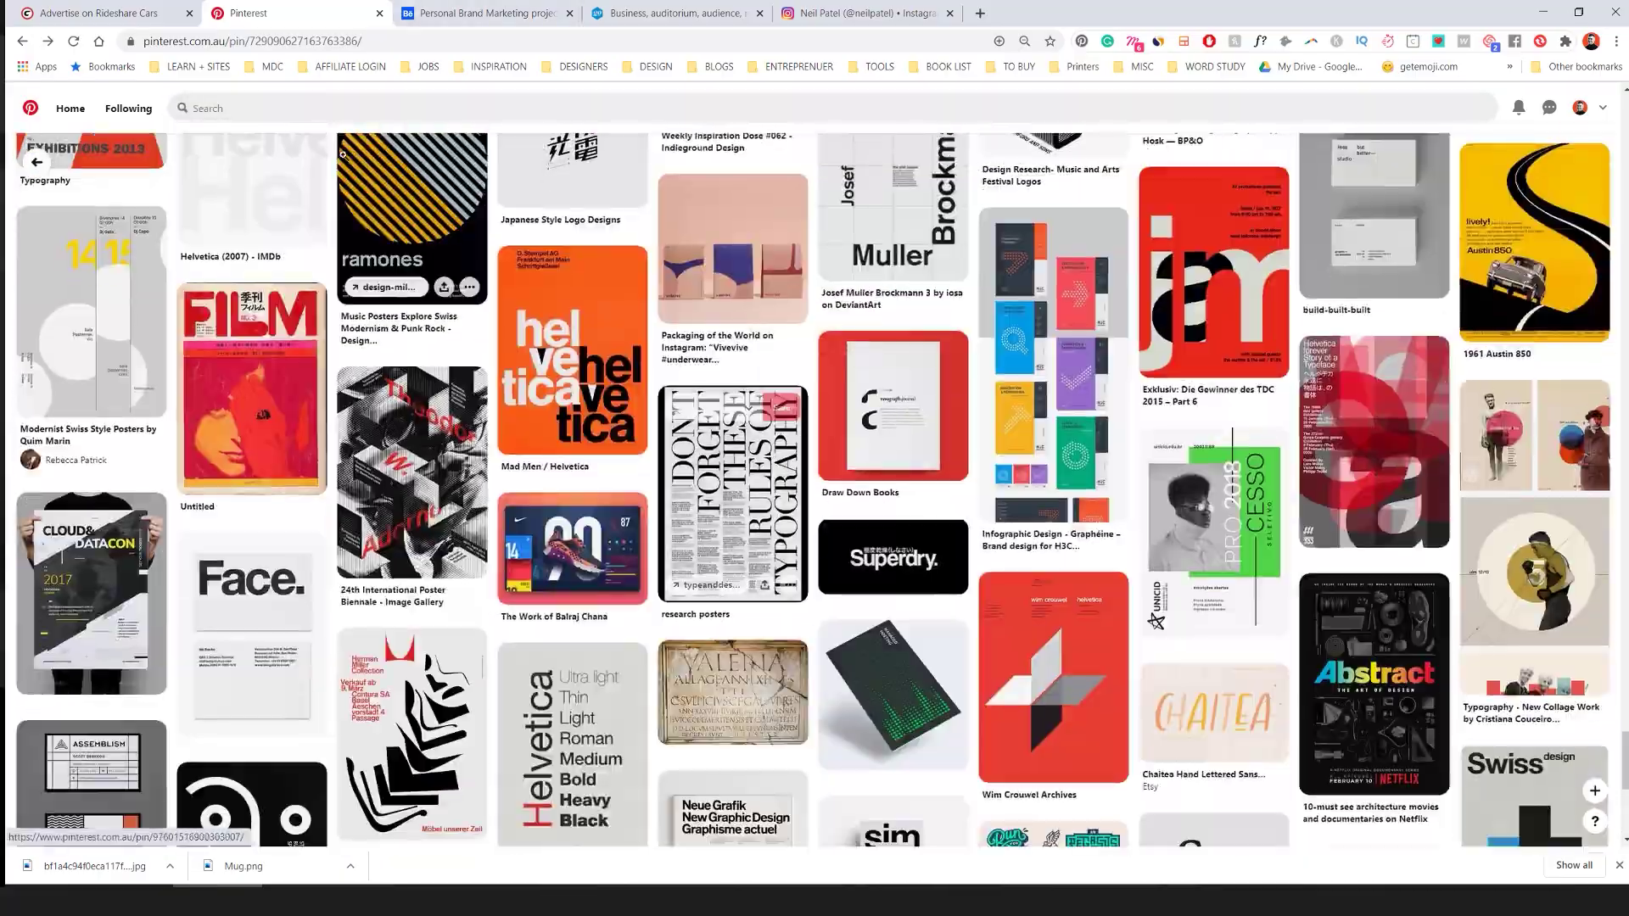
{"action": "left_click", "coordinate": [299, 101]}
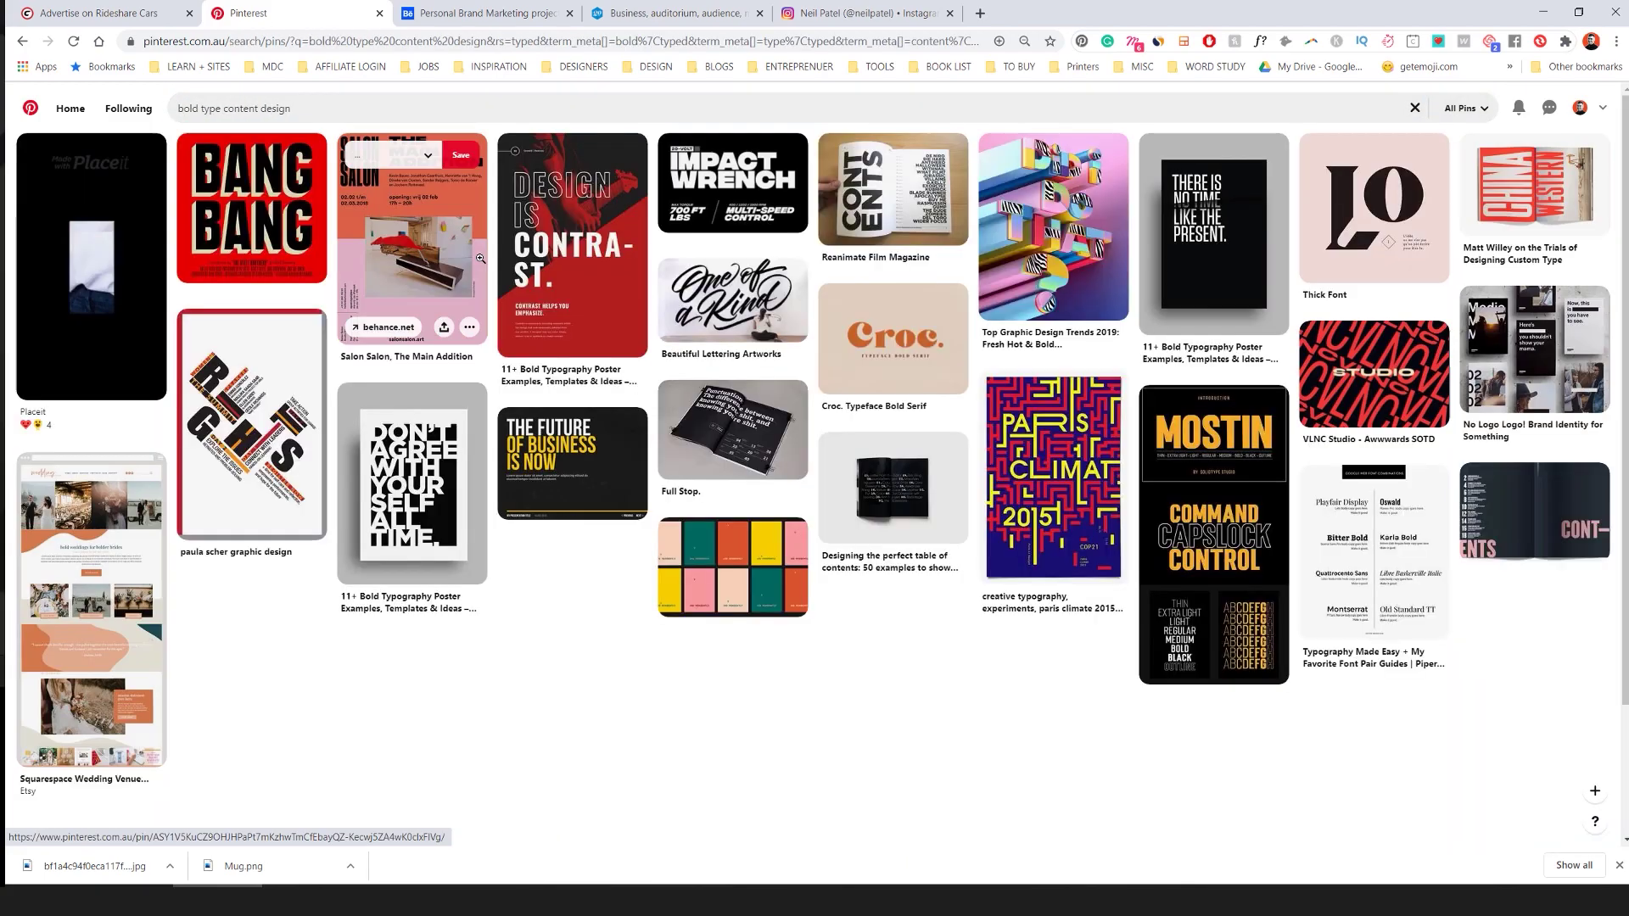
{"action": "scroll", "coordinate": [782, 301], "scroll_direction": "down", "scroll_amount": 15}
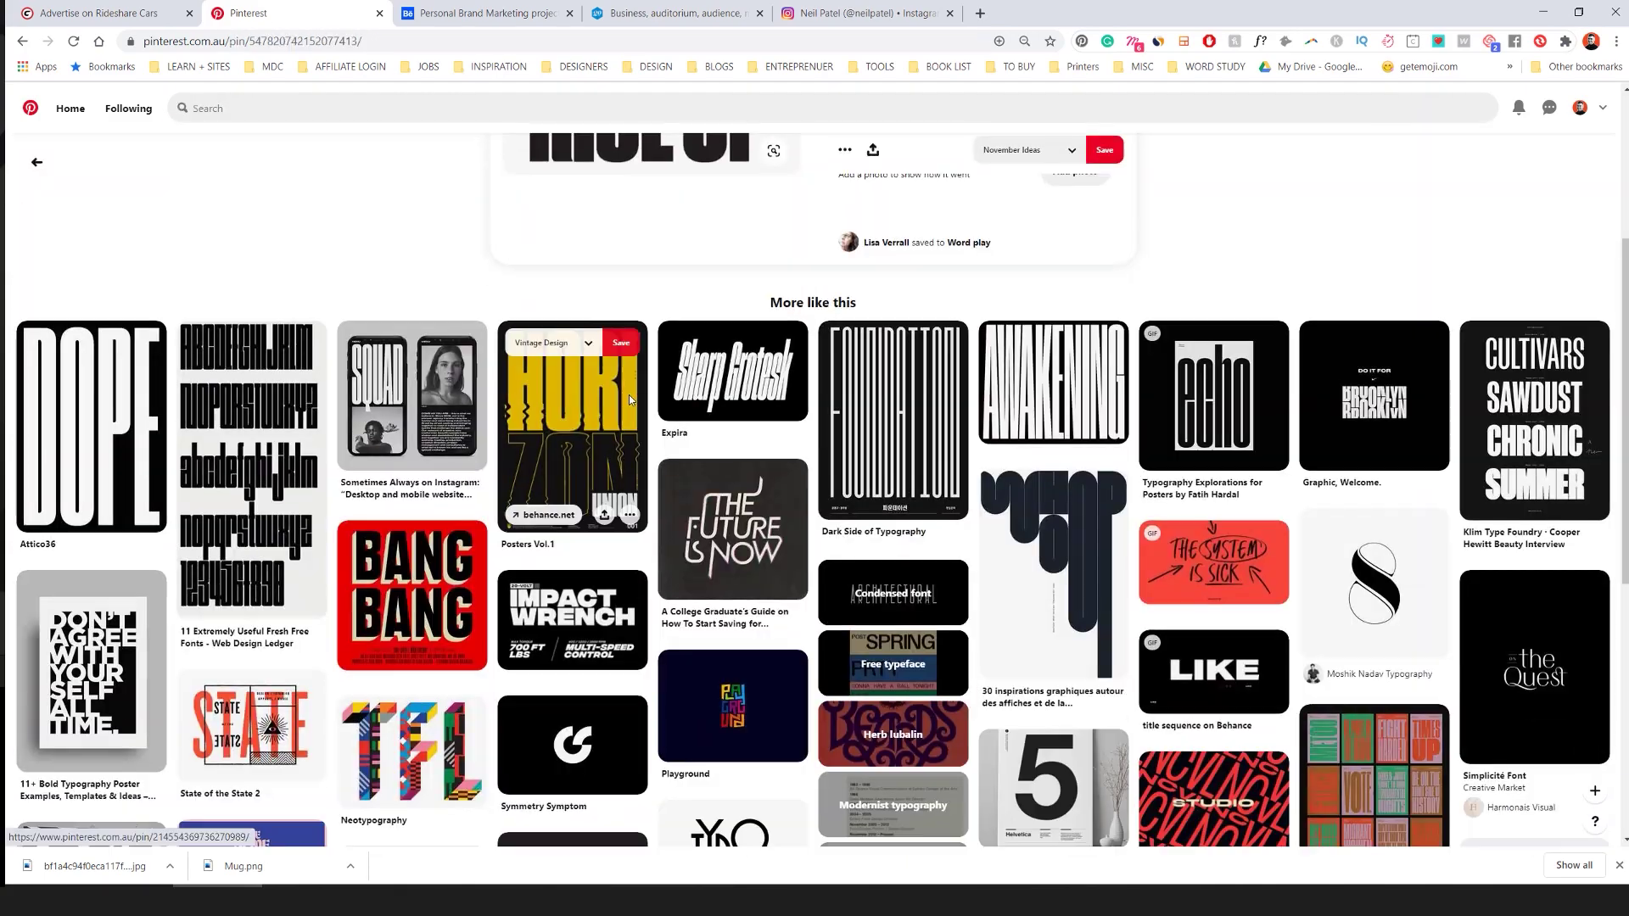
- Pick the Grandmaster condensed lettering image from the Pinterest results and place it beside the red Helvetica poster on the second artboard in Illustrator
{"action": "scroll", "coordinate": [629, 395], "scroll_direction": "down", "scroll_amount": 15}
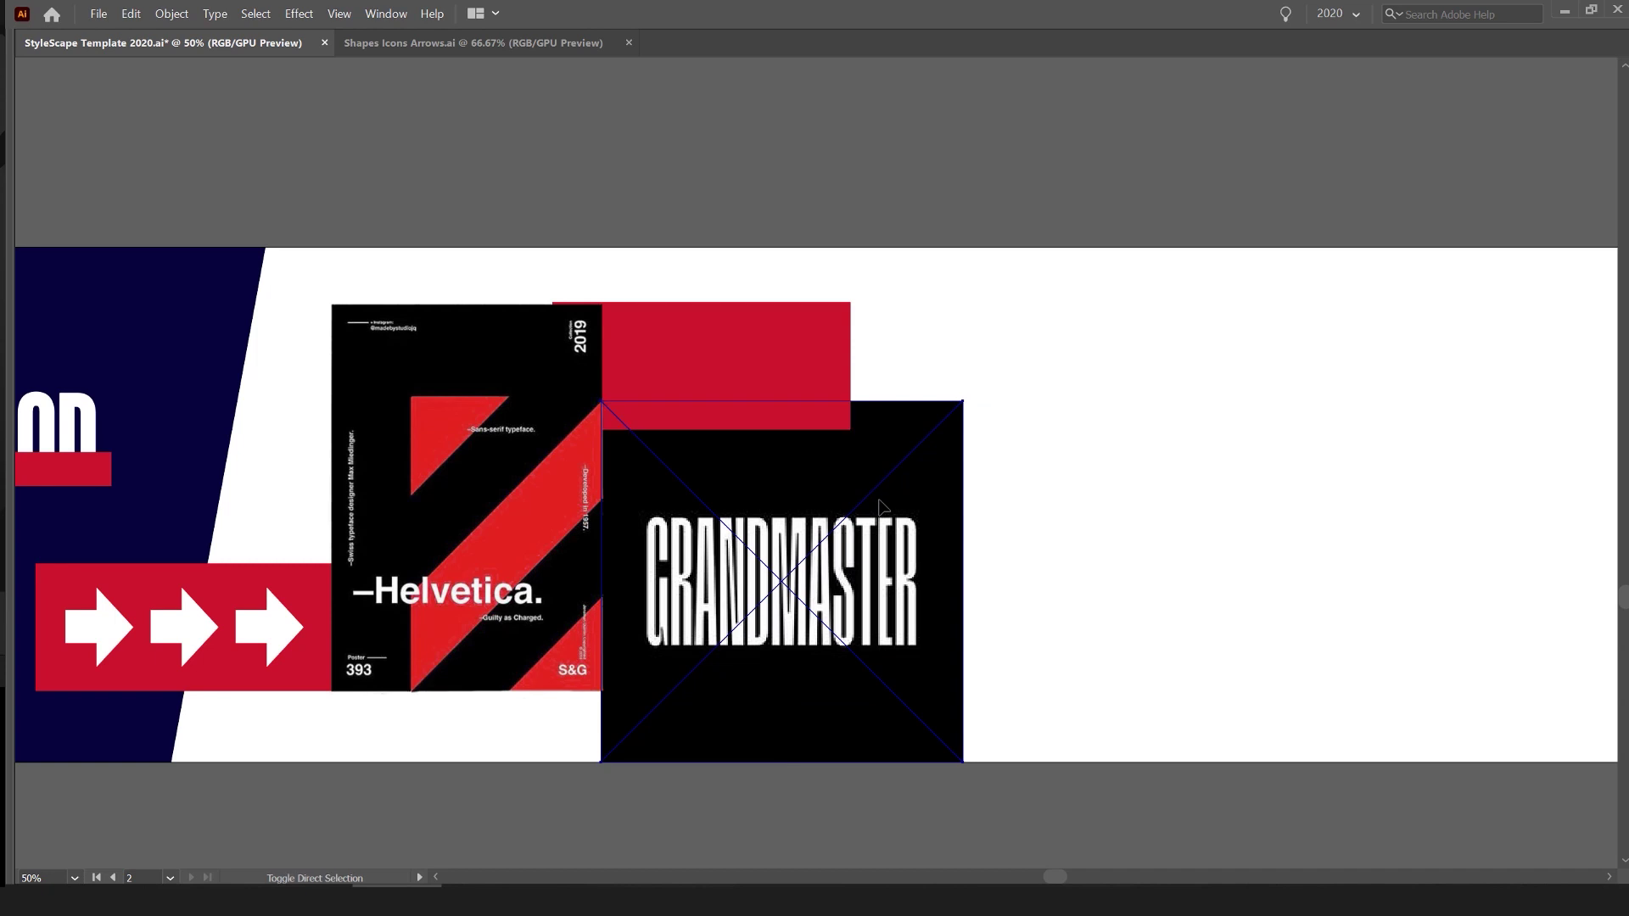
{"action": "scroll", "coordinate": [880, 507], "scroll_direction": "down", "scroll_amount": 4}
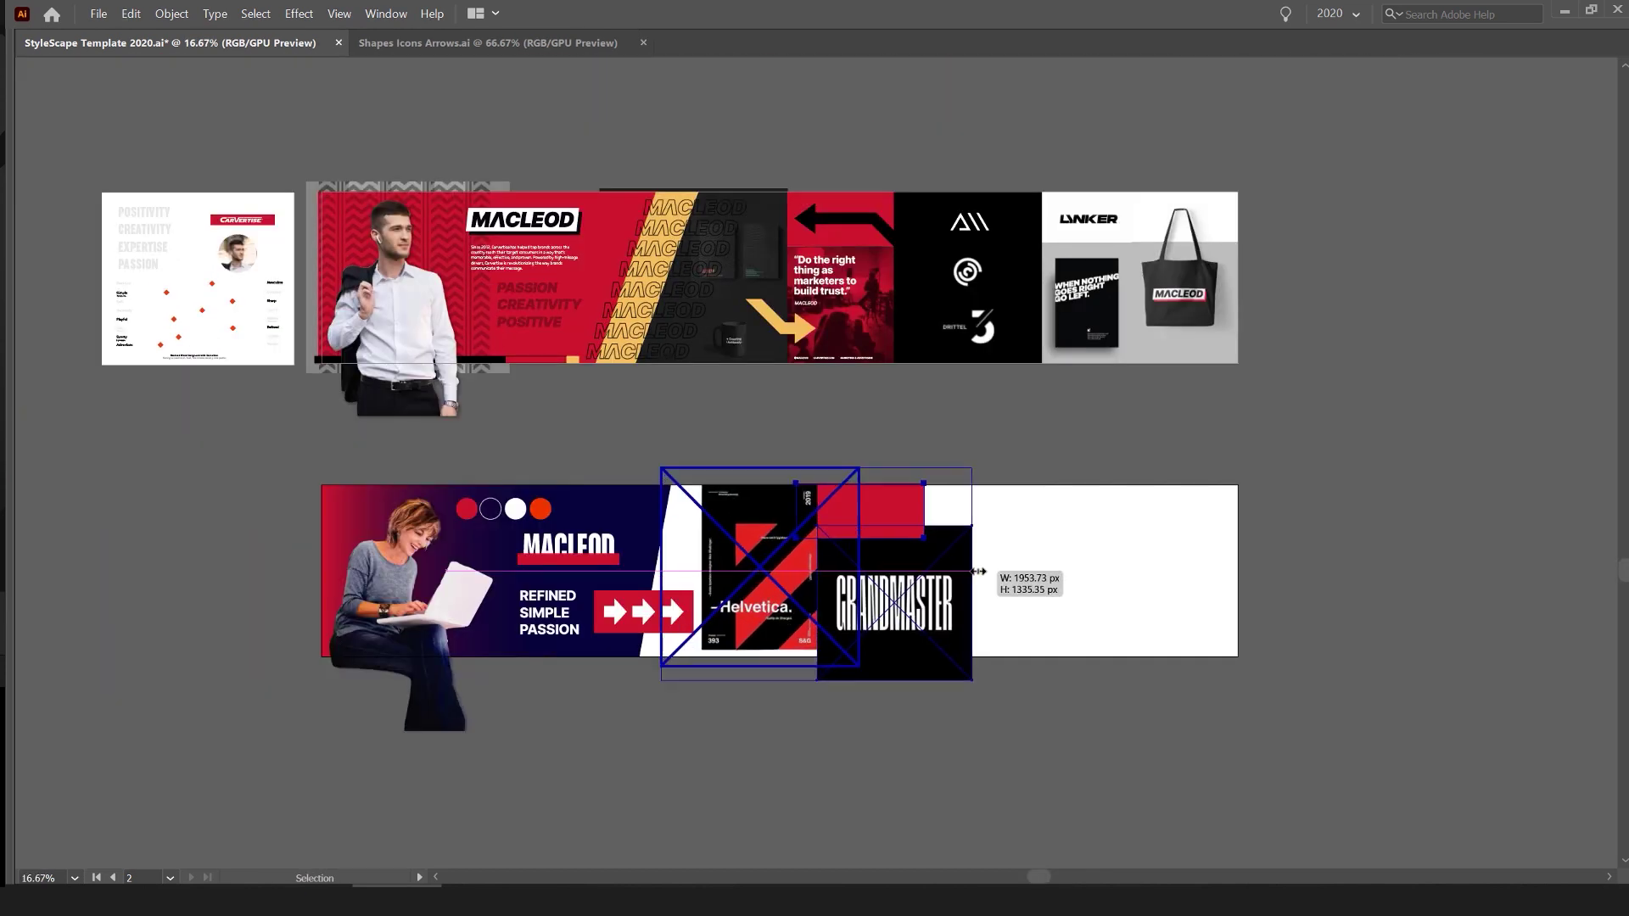
{"action": "scroll", "coordinate": [751, 496], "scroll_direction": "up", "scroll_amount": 3}
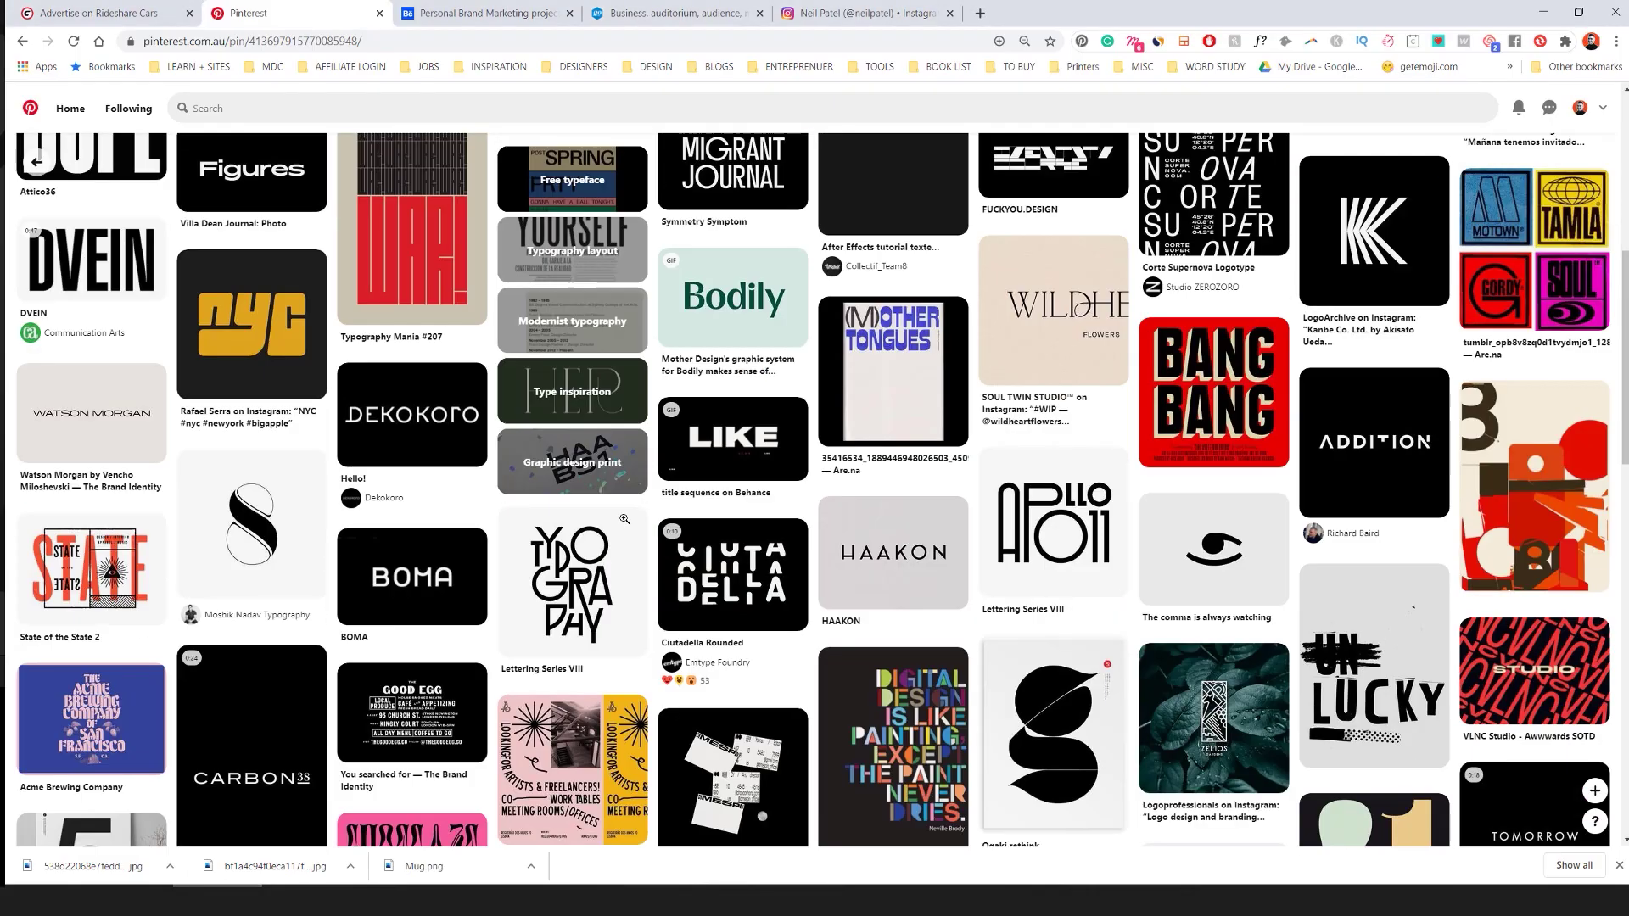
- Return to Pinterest, search for thumbnail design and browse the related pins for layout references
{"action": "left_click", "coordinate": [289, 109]}
{"action": "type", "text": "thumbnail design"}
{"action": "key", "text": "Return"}
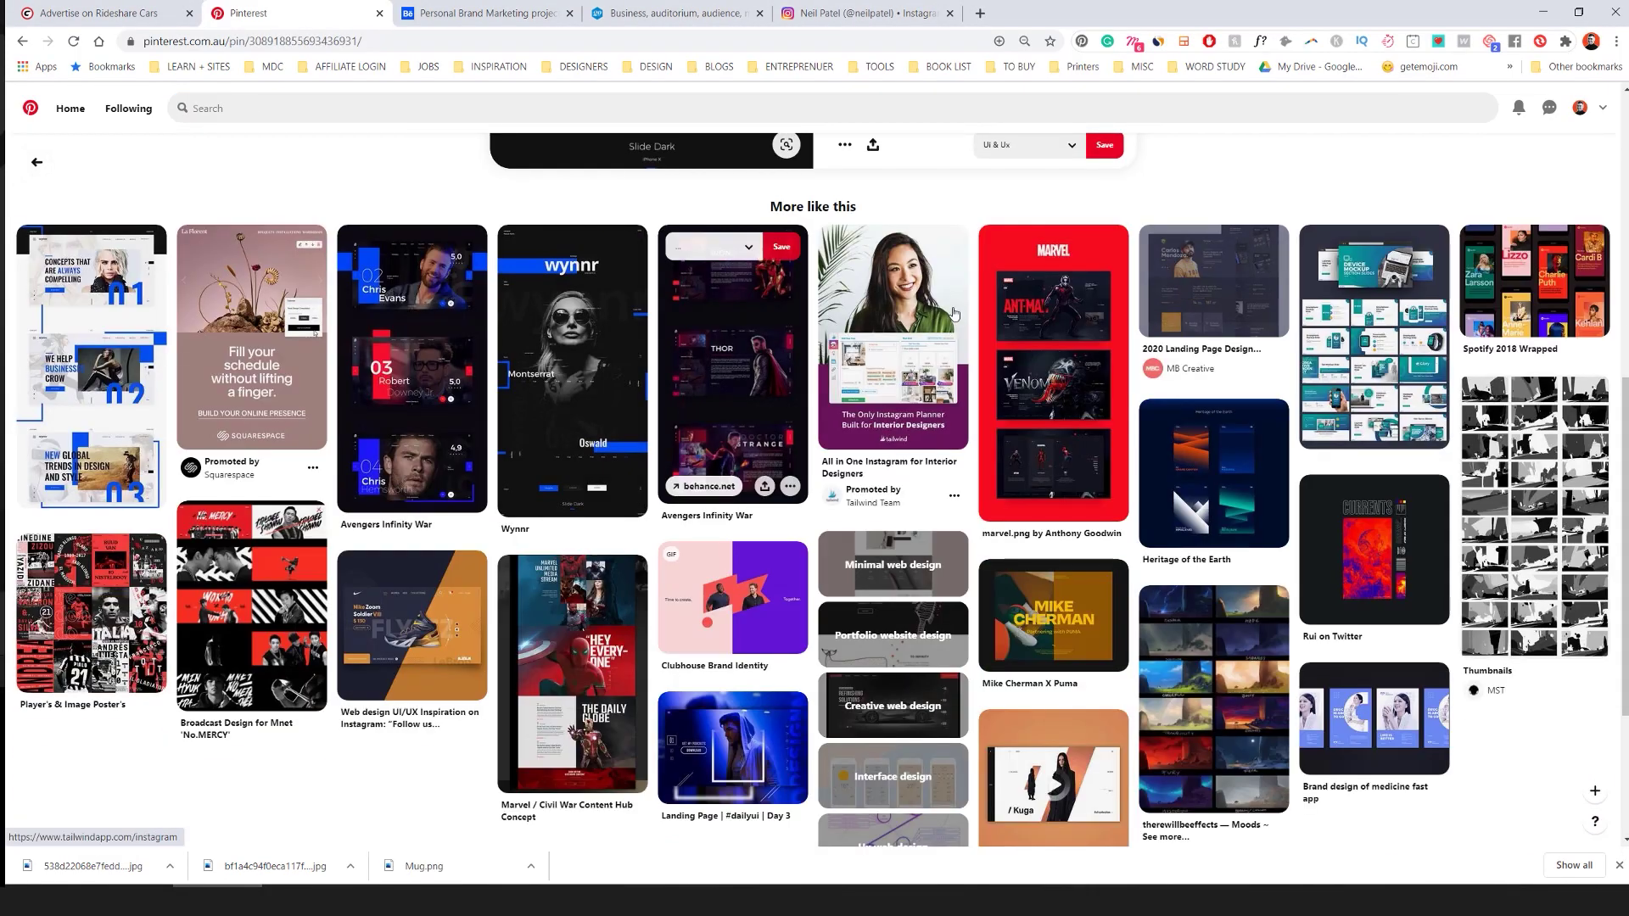
{"action": "scroll", "coordinate": [566, 598], "scroll_direction": "down", "scroll_amount": 10}
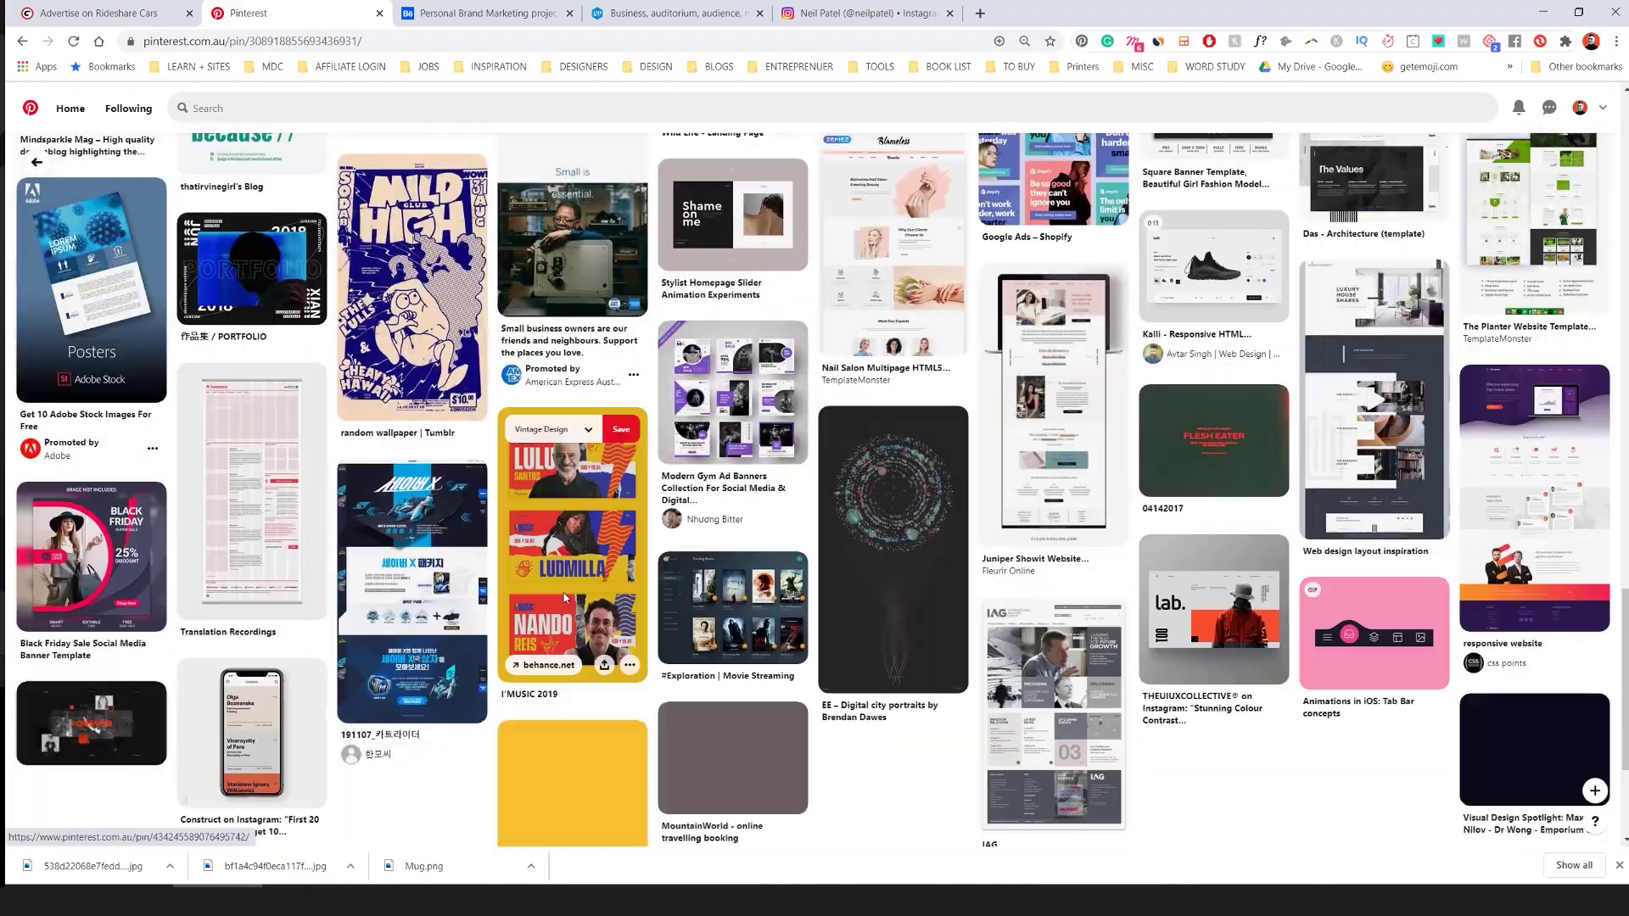
{"action": "scroll", "coordinate": [565, 599], "scroll_direction": "down", "scroll_amount": 15}
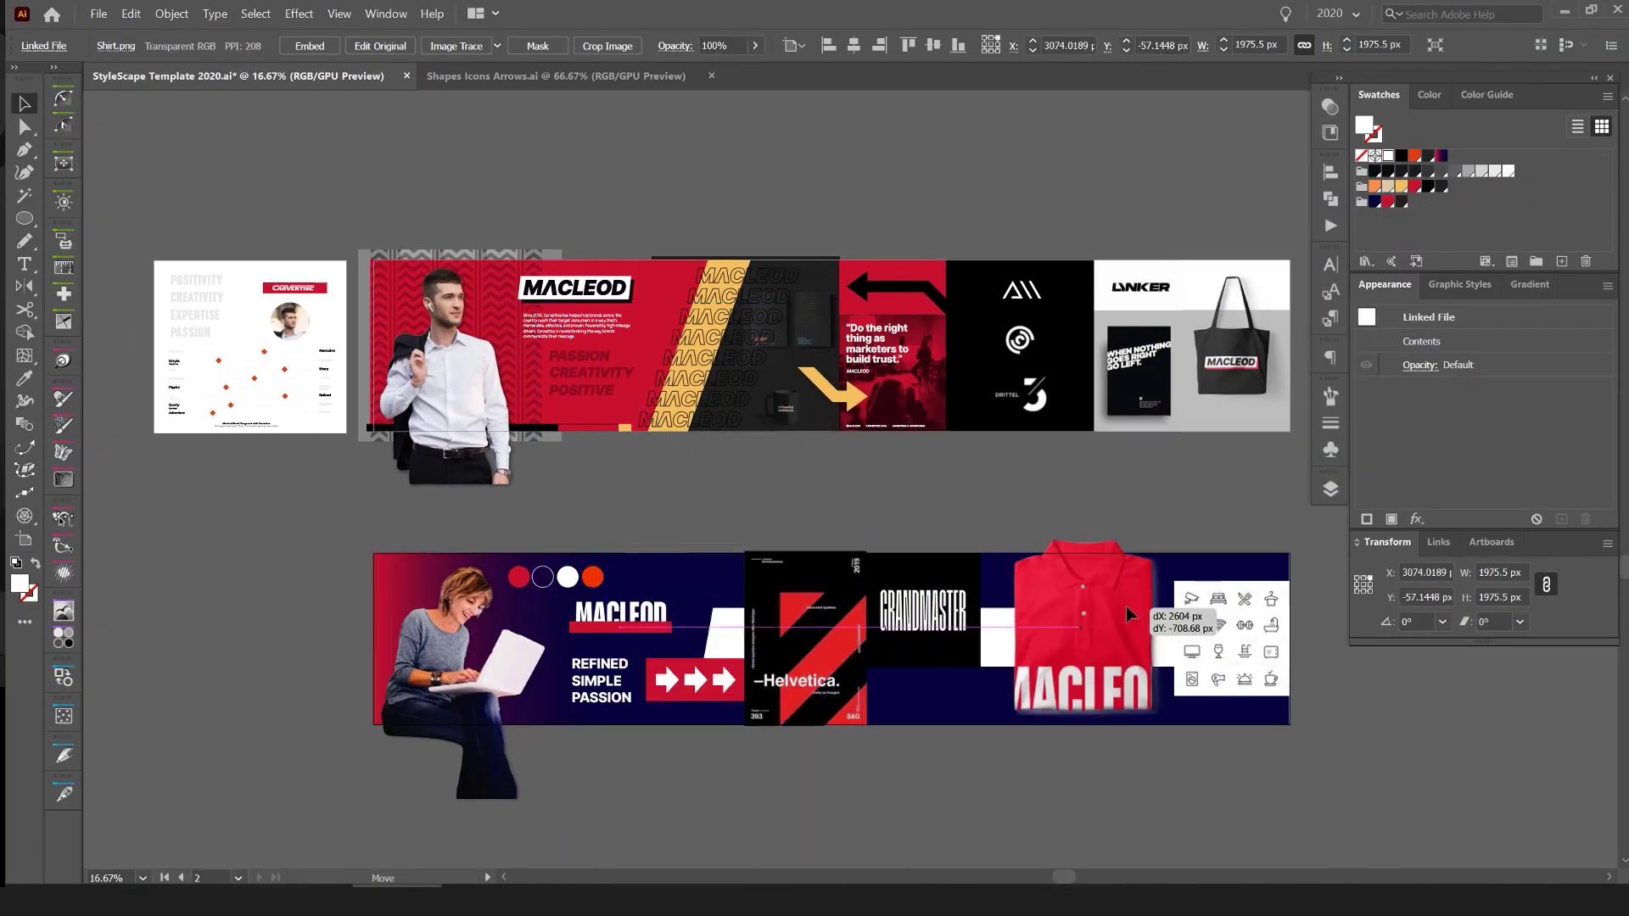
- Switch to Illustrator and arrange the second artboard with the red MACLEOD polo mockup between the Grandmaster block and the icon set
{"action": "left_click_drag", "start_coordinate": [874, 670], "coordinate": [893, 676]}
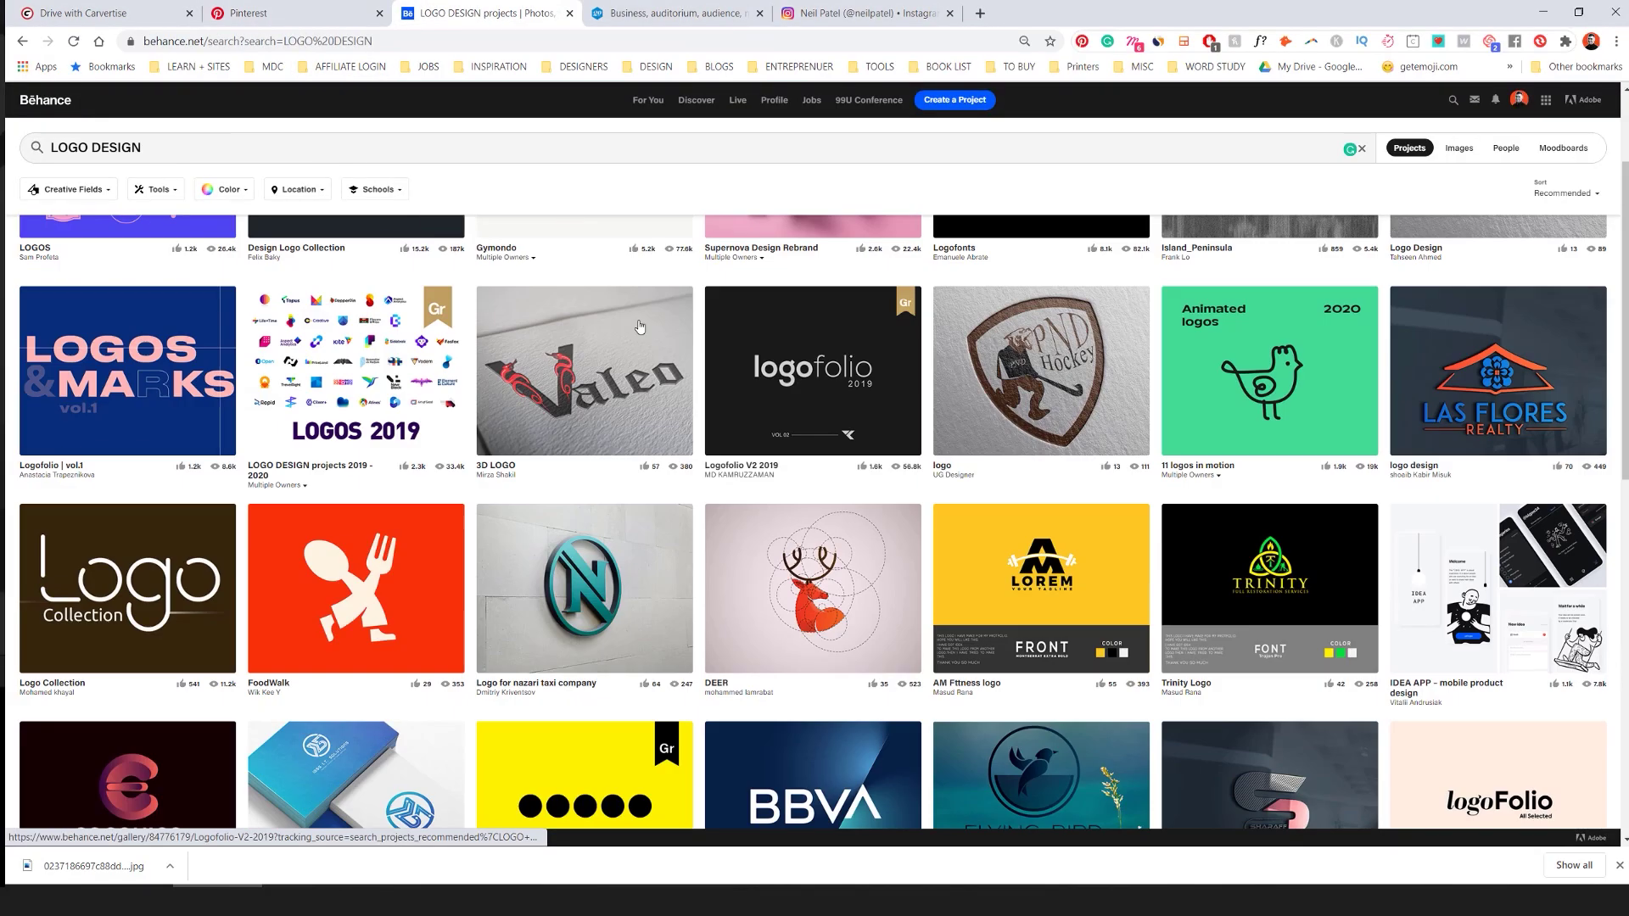
- Switch to Behance, browse the LOGO DESIGN results and look through the Logofolio vol1 project for logo references
{"action": "scroll", "coordinate": [1233, 458], "scroll_direction": "down", "scroll_amount": 12}
{"action": "left_click", "coordinate": [1233, 457]}
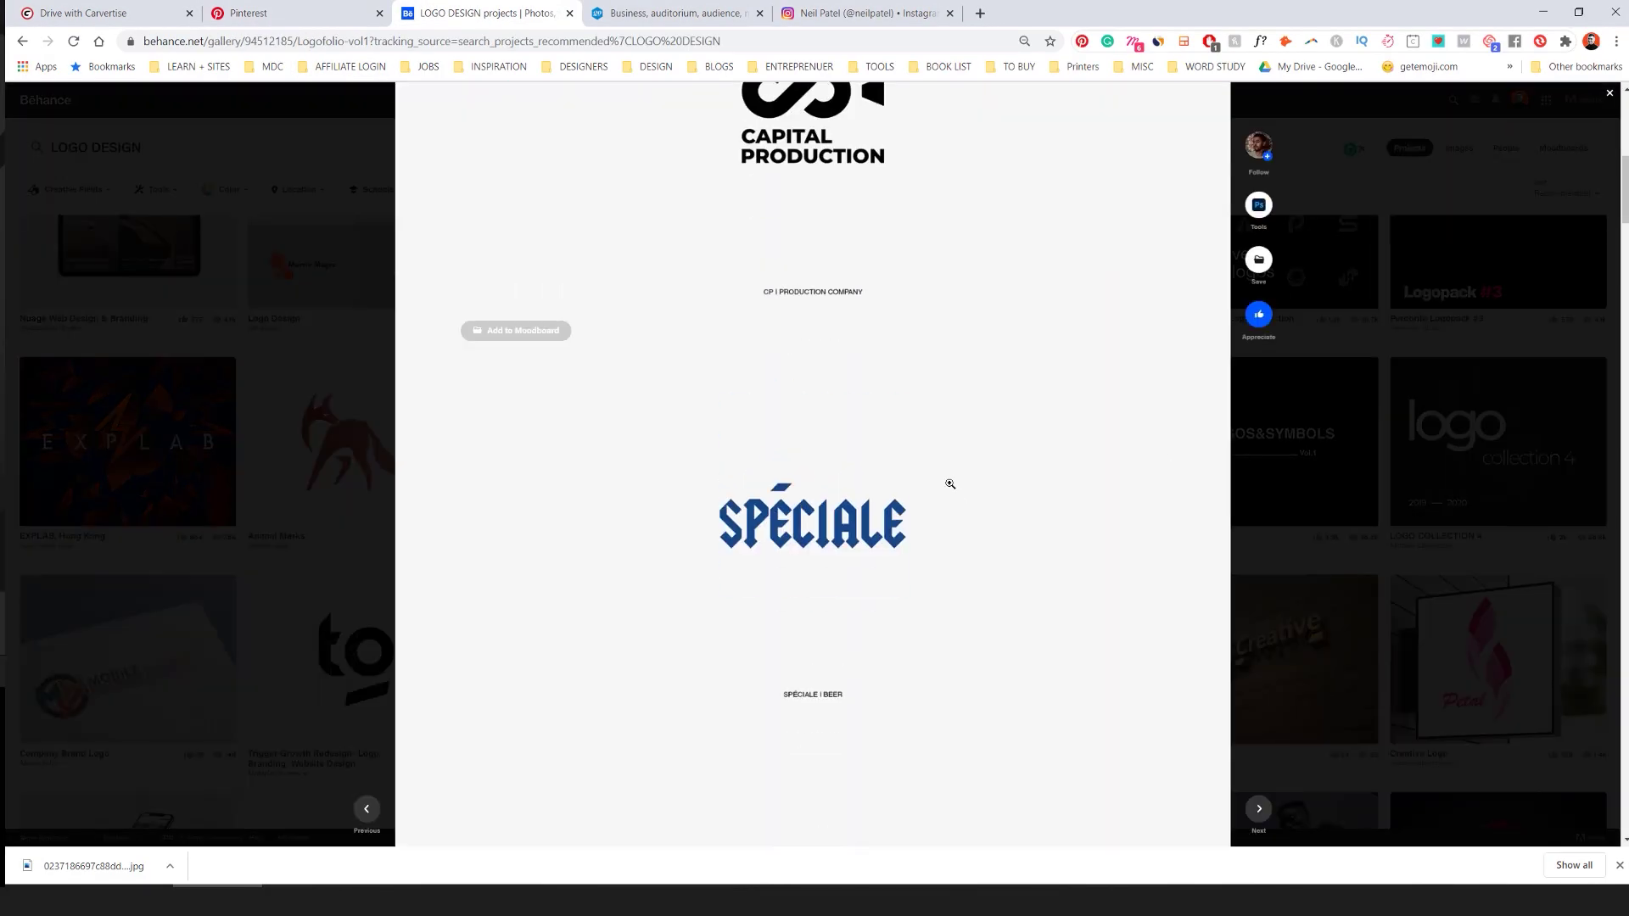
{"action": "scroll", "coordinate": [842, 547], "scroll_direction": "down", "scroll_amount": 15}
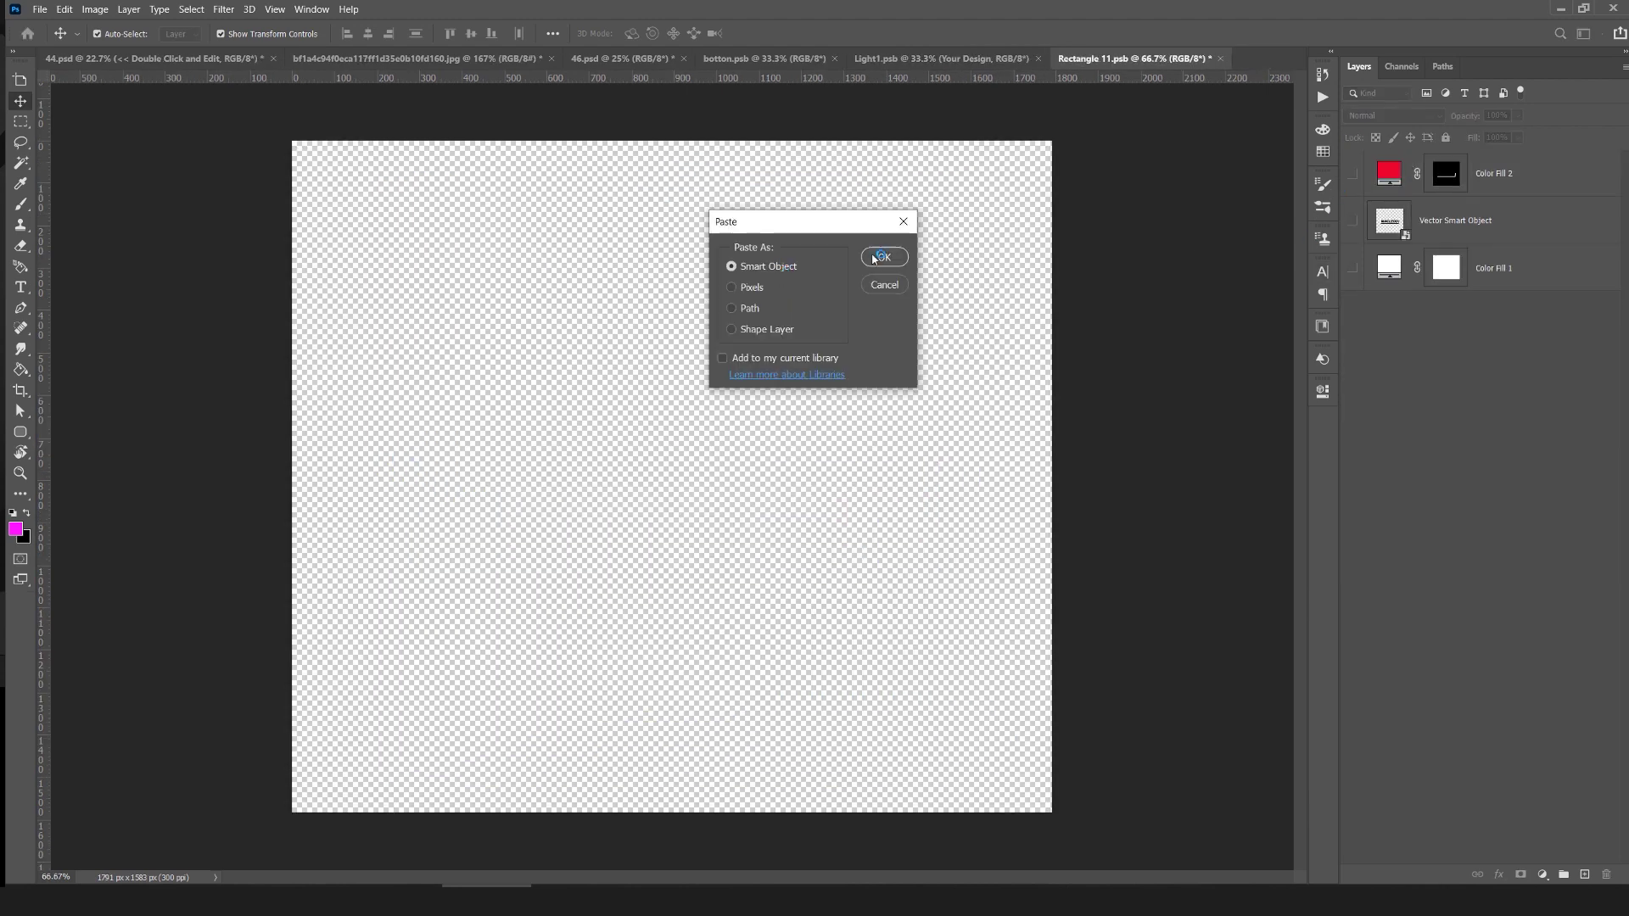
- Switch to Photoshop and paste the copied artwork into the mockup's Rectangle 11 design file as a Smart Object
{"action": "left_click", "coordinate": [874, 258]}
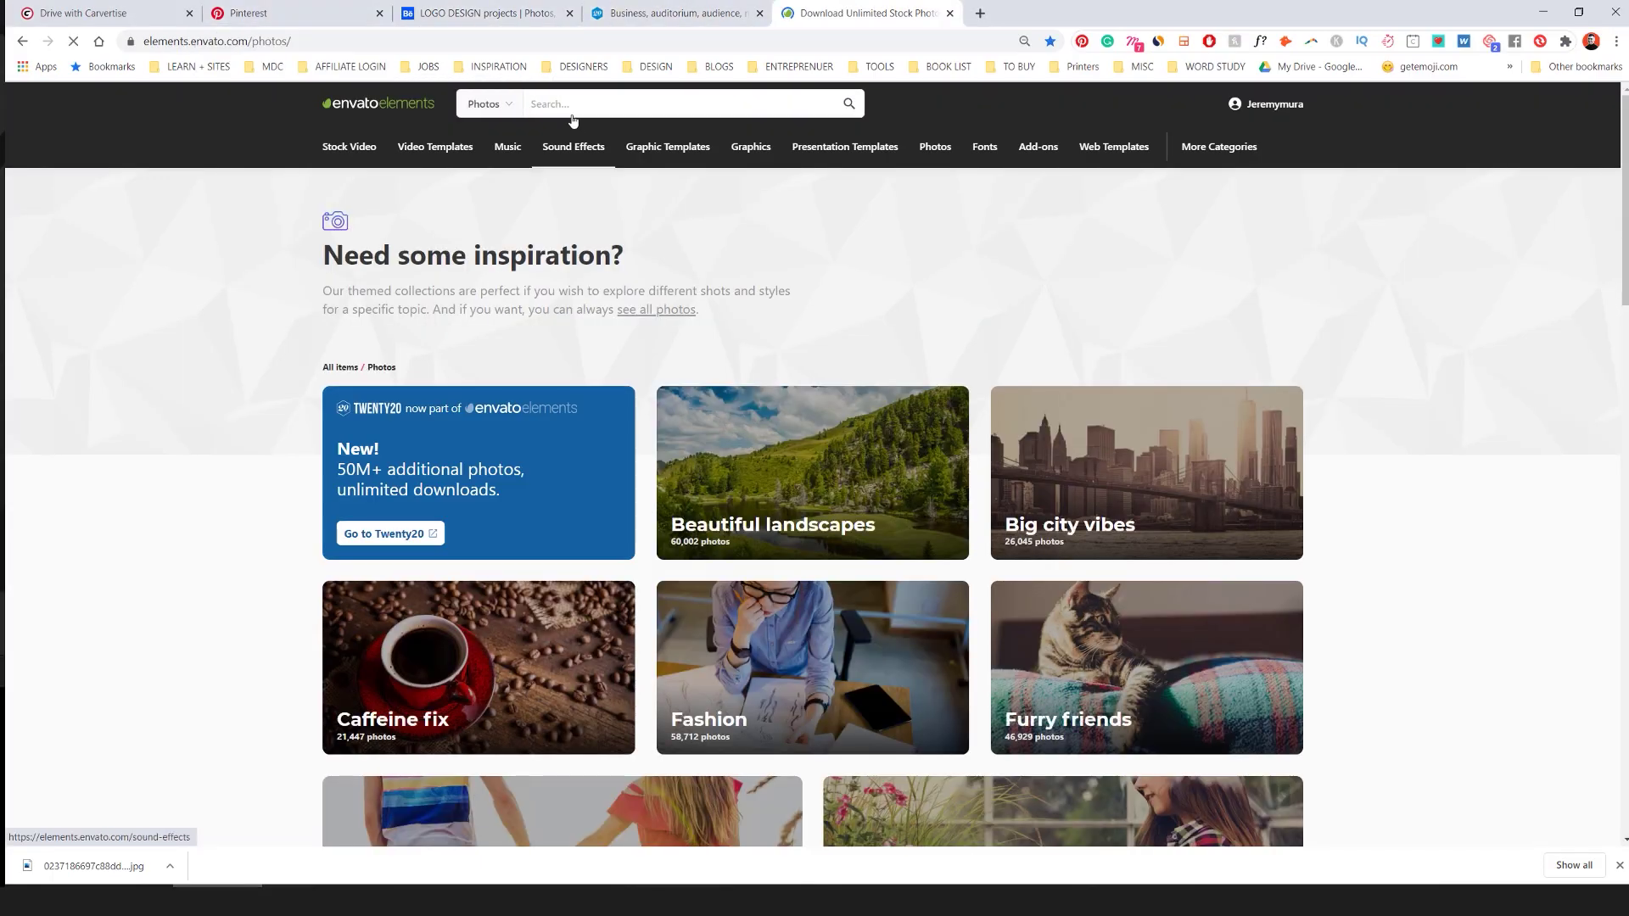
- Search Envato Elements photos for car, limit the results to isolated backgrounds and pick the upright tyre photo
{"action": "type", "text": "car"}
{"action": "key", "text": "Return"}
{"action": "scroll", "coordinate": [645, 406], "scroll_direction": "down", "scroll_amount": 5}
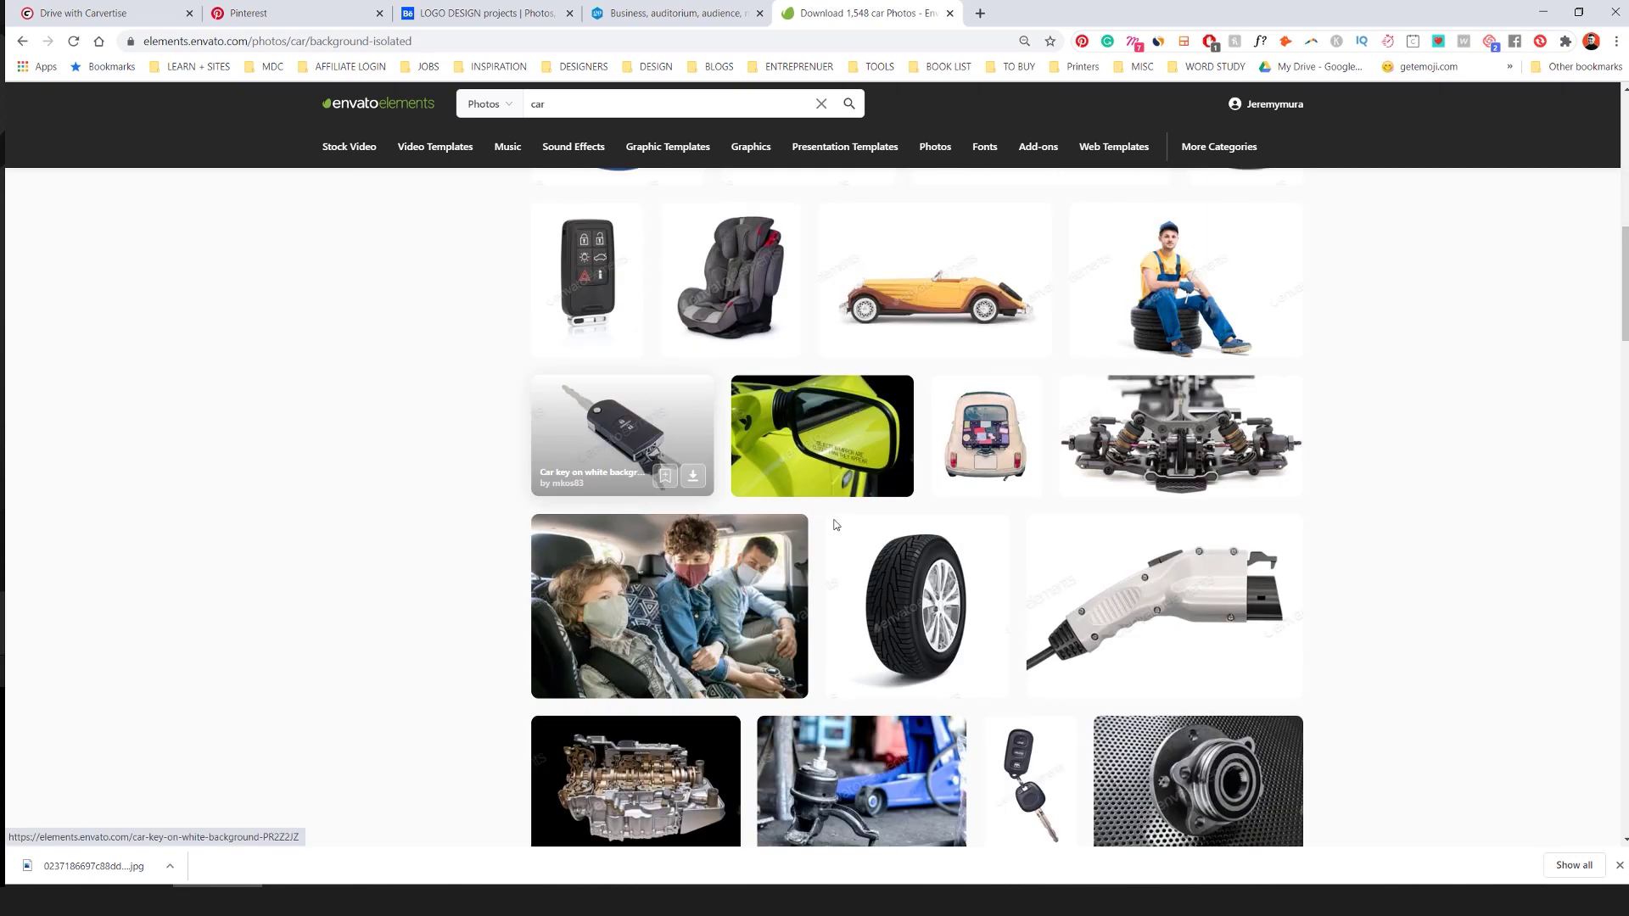
{"action": "left_click", "coordinate": [927, 589]}
{"action": "left_click", "coordinate": [1101, 354]}
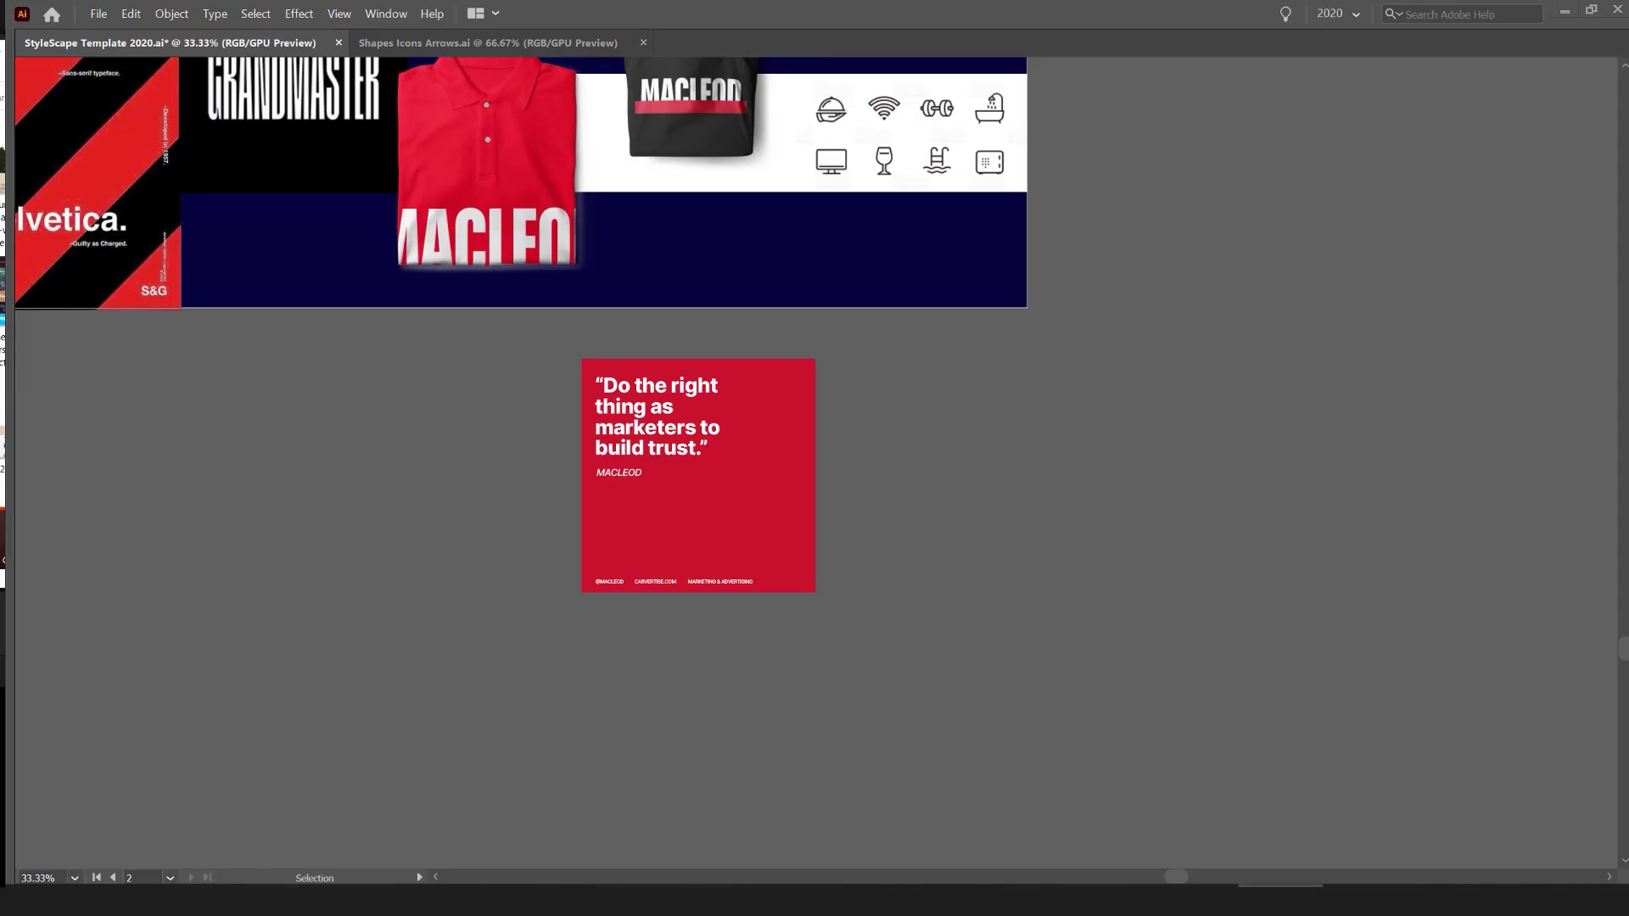
- Switch to Illustrator, paste the tyre cutout onto the red quote tile and add a navy arrow pointing at it
{"action": "key", "text": "ctrl+v"}
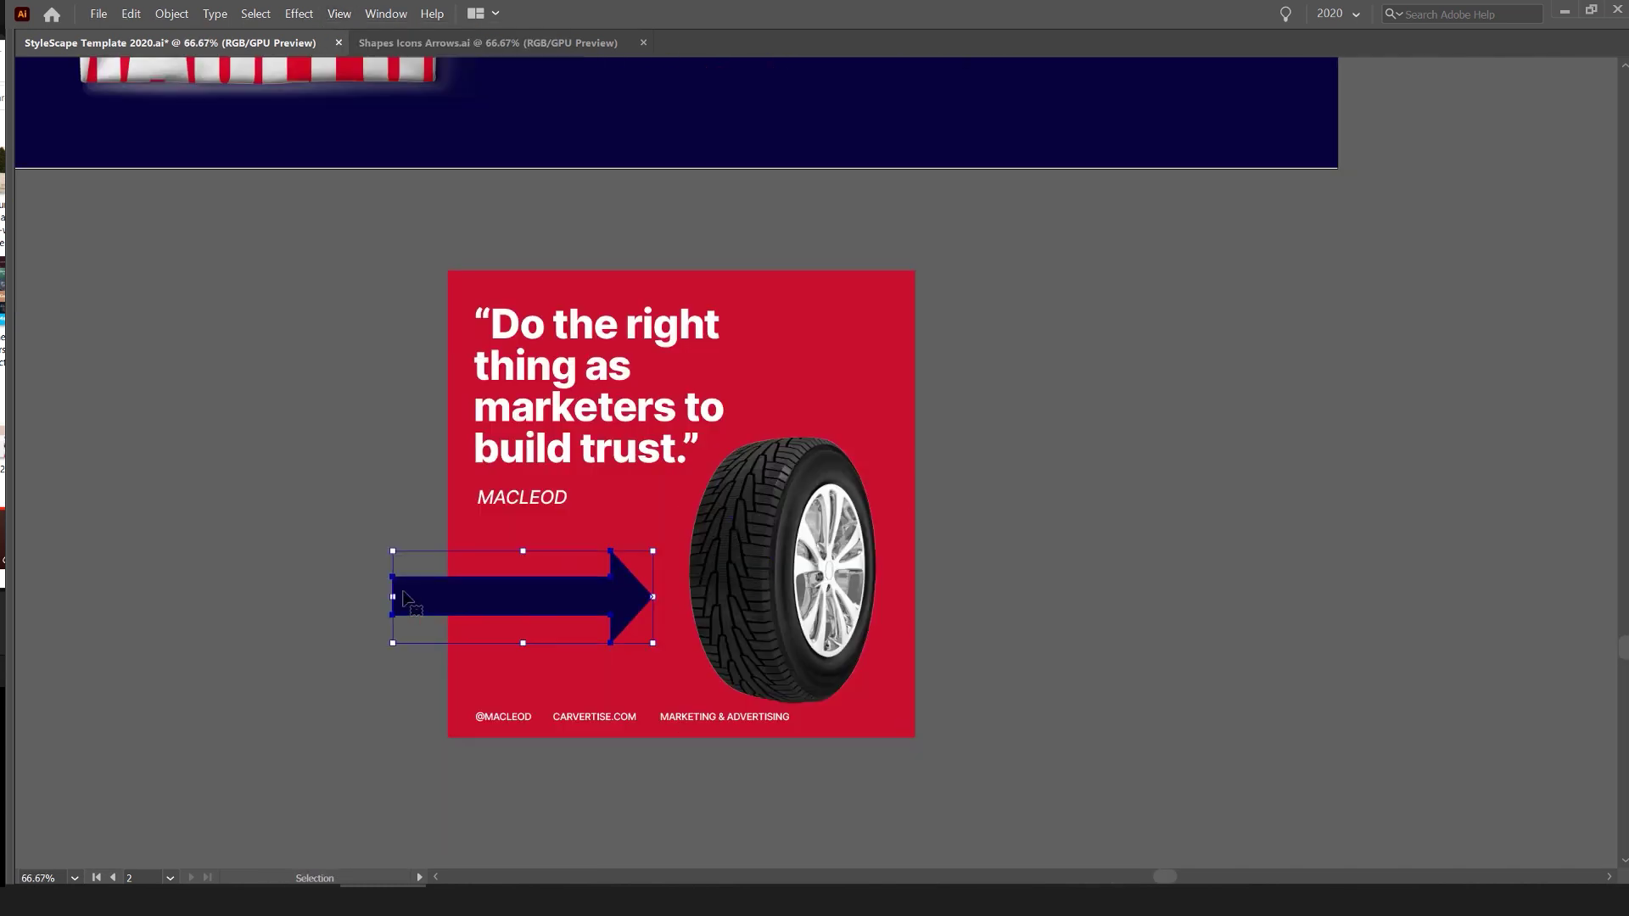
- Stack the quote tile's footer text in two columns, adding TWENTY20, and set the quote in TT Bluescreens ExtraBold
{"action": "left_click_drag", "start_coordinate": [639, 536], "coordinate": [639, 498]}
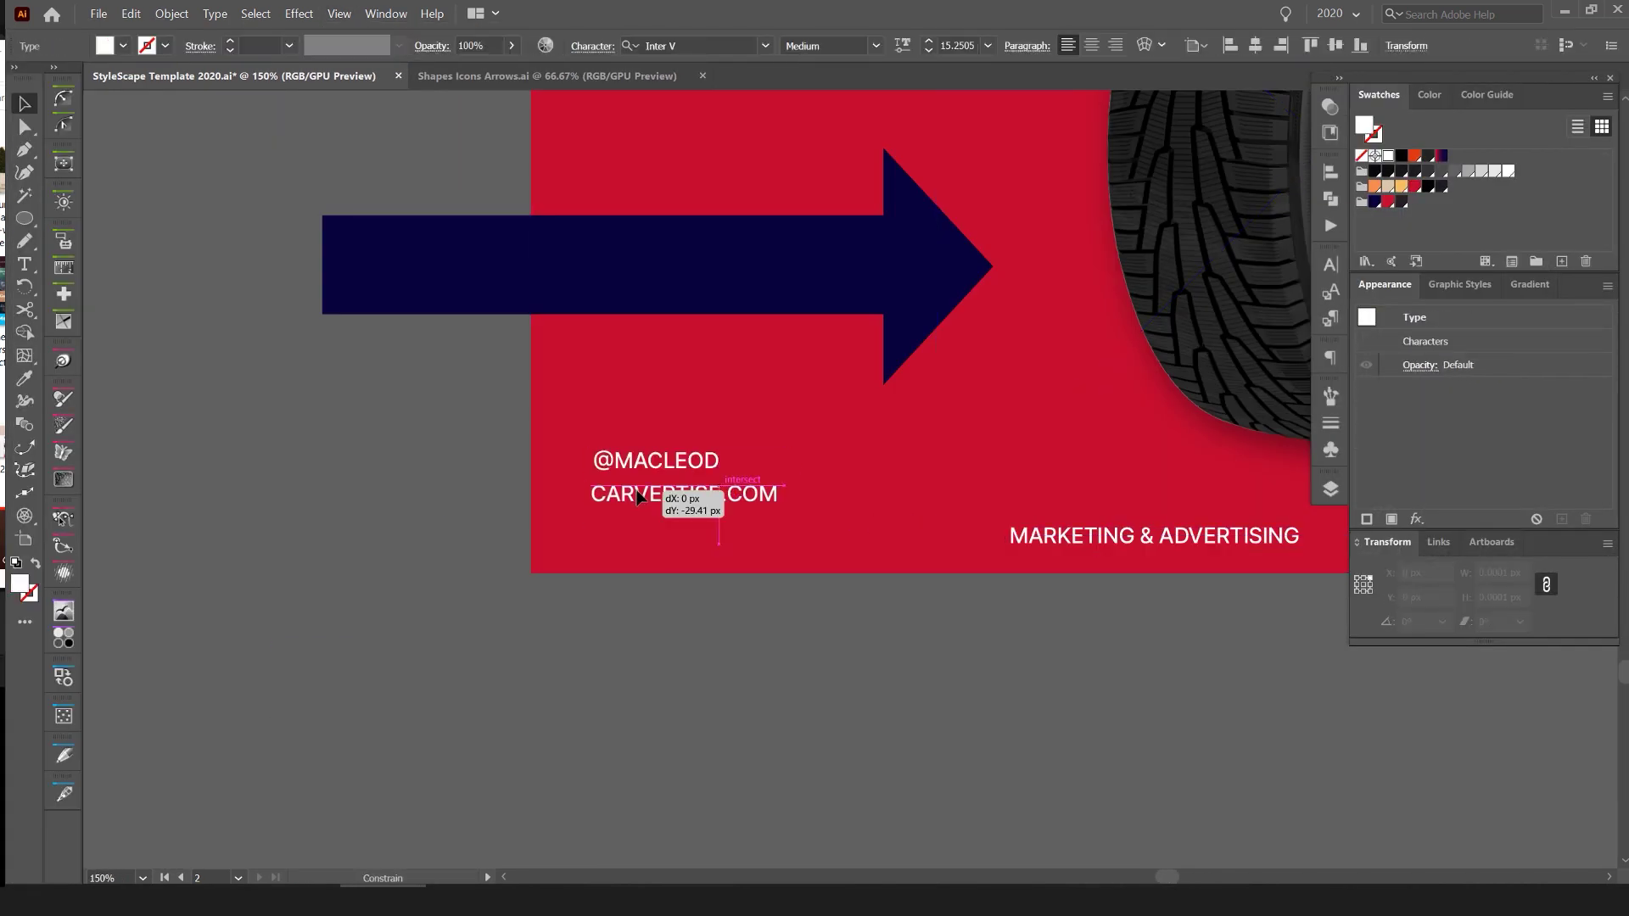
{"action": "left_click_drag", "start_coordinate": [823, 520], "coordinate": [823, 590]}
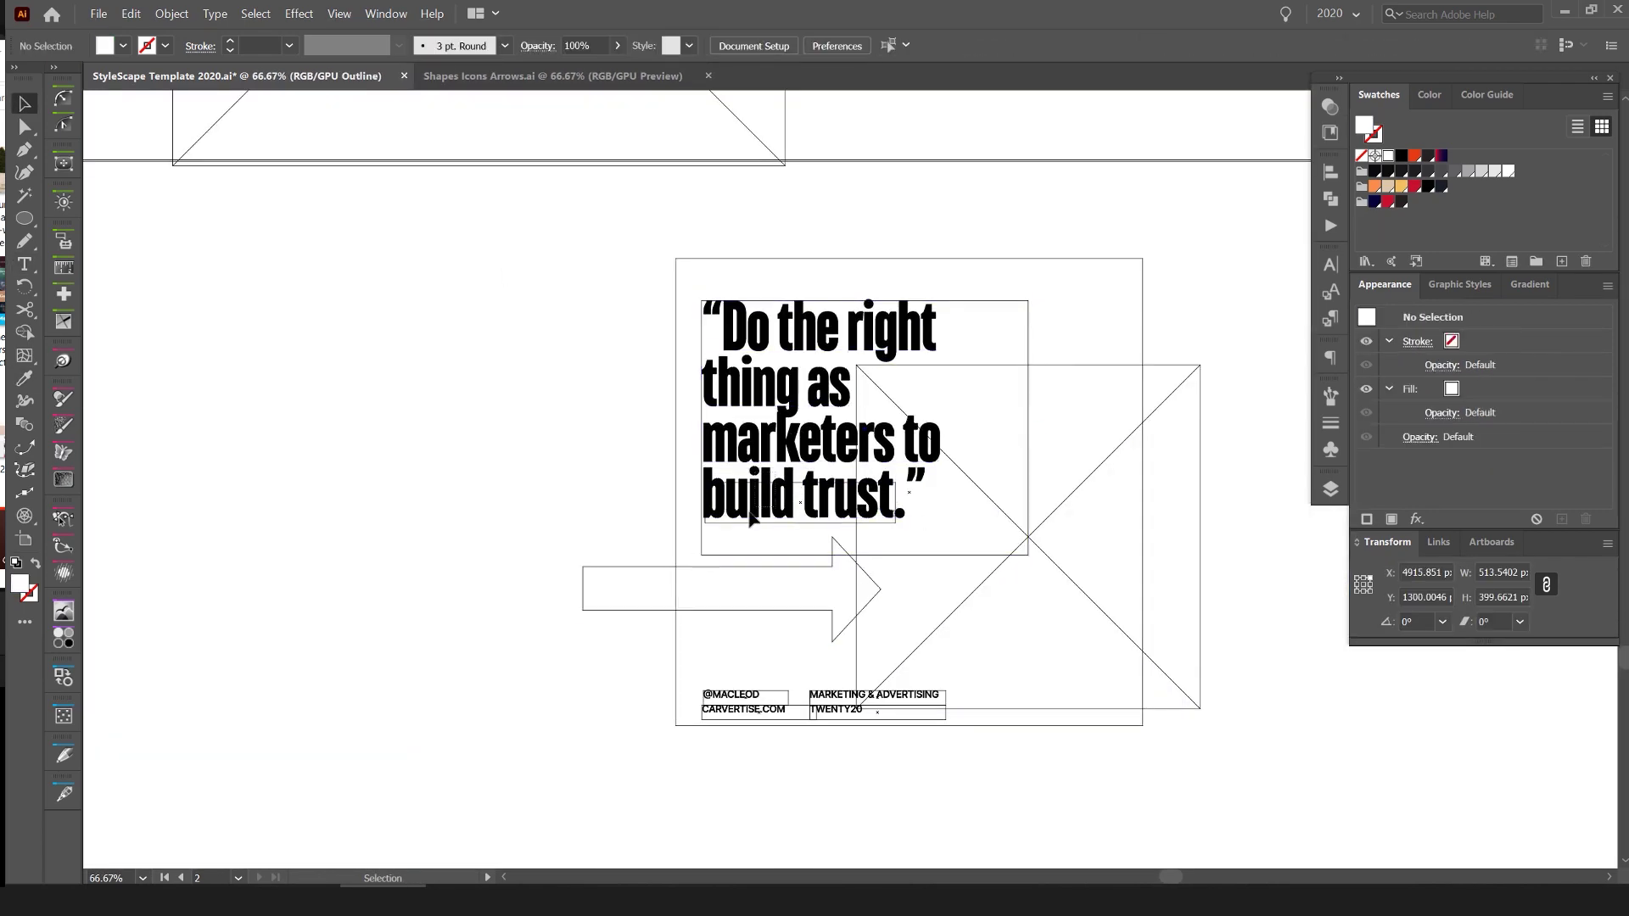
{"action": "left_click_drag", "start_coordinate": [665, 594], "coordinate": [664, 622]}
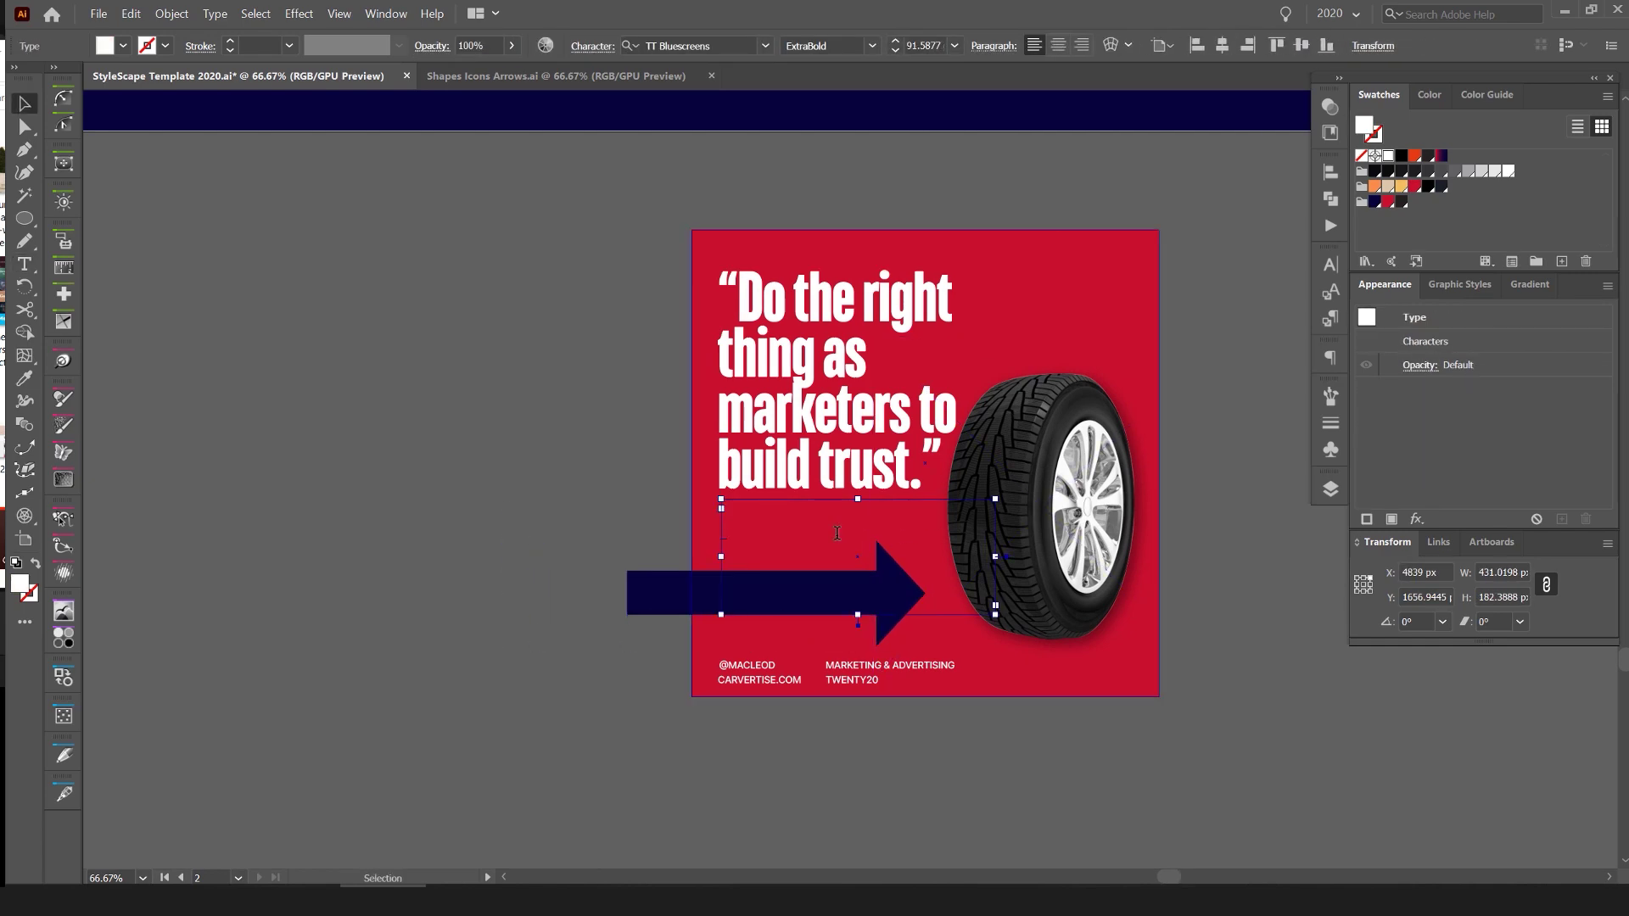